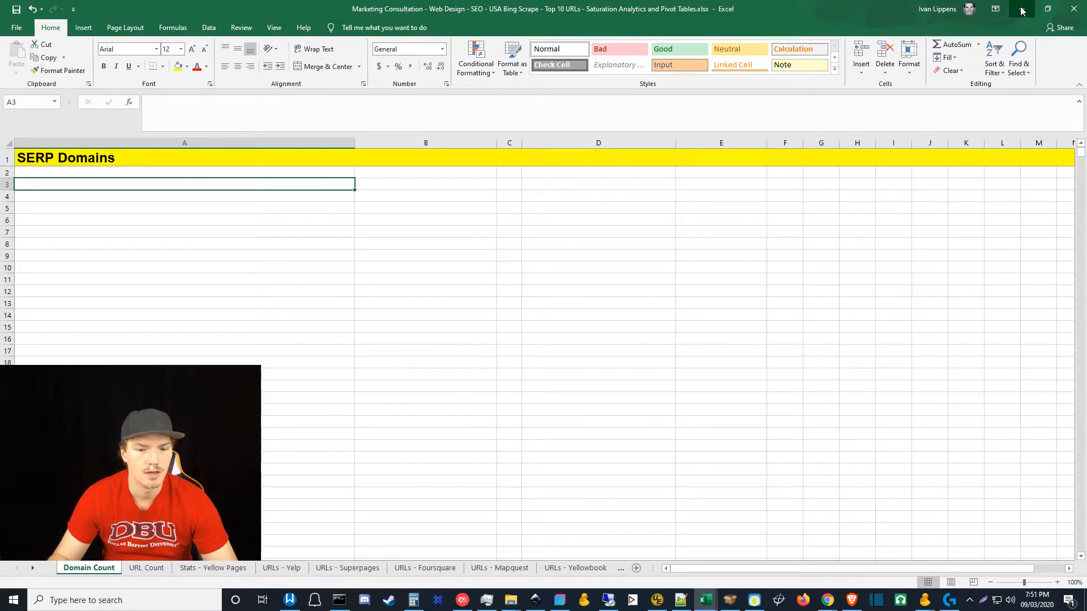
Switch to Chrome, check the Keyword Multiplier page, and return to the USA Top 5000 Cities by Population spreadsheet.
mouse_move(824, 607)
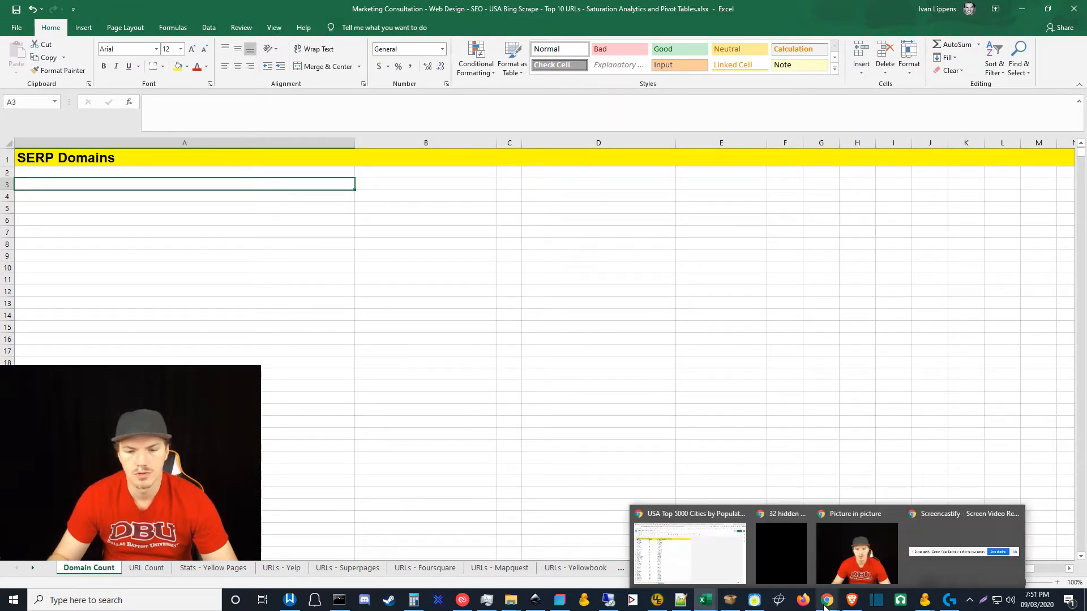
left_click(691, 541)
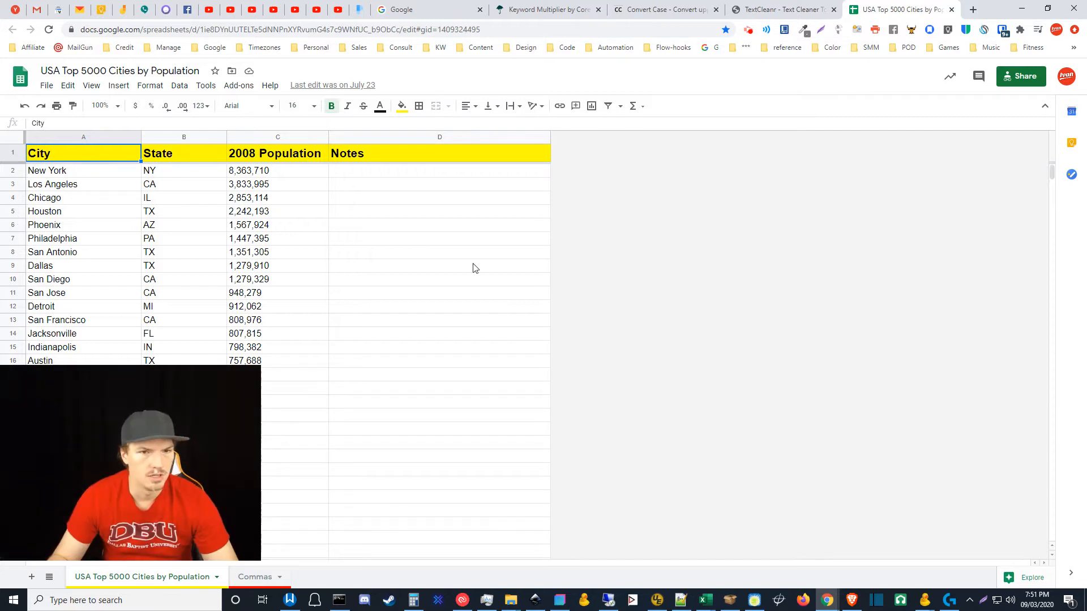
left_click(540, 9)
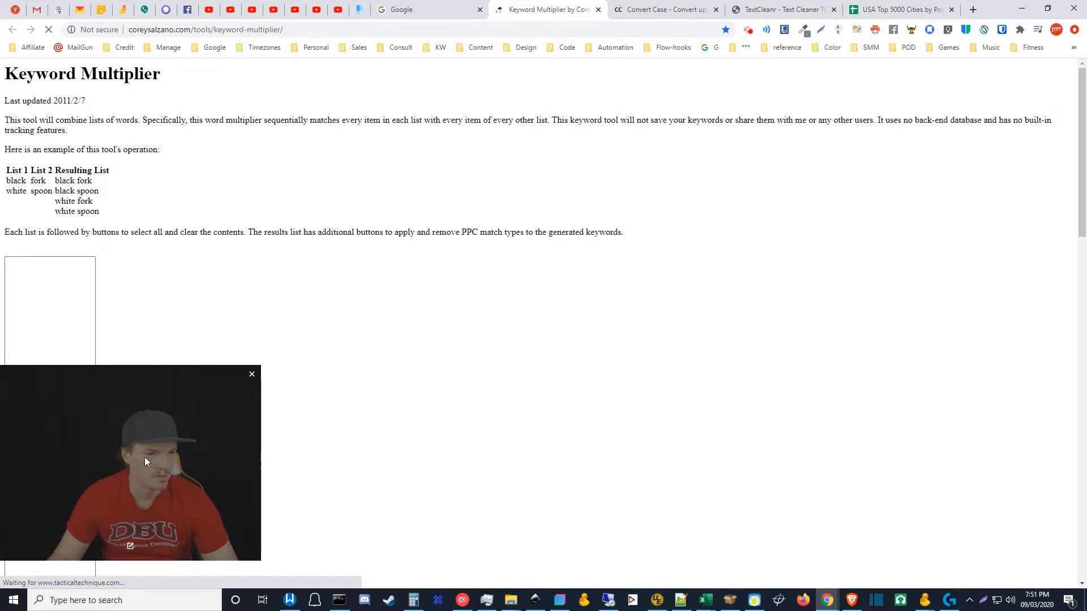
left_click_drag(144, 456, 959, 151)
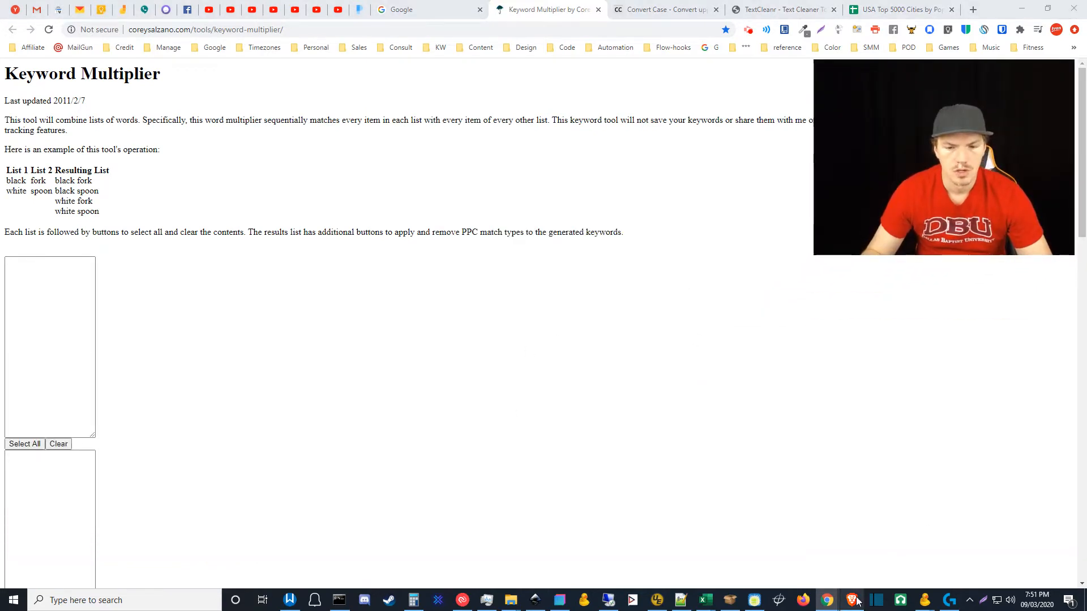
left_click(879, 7)
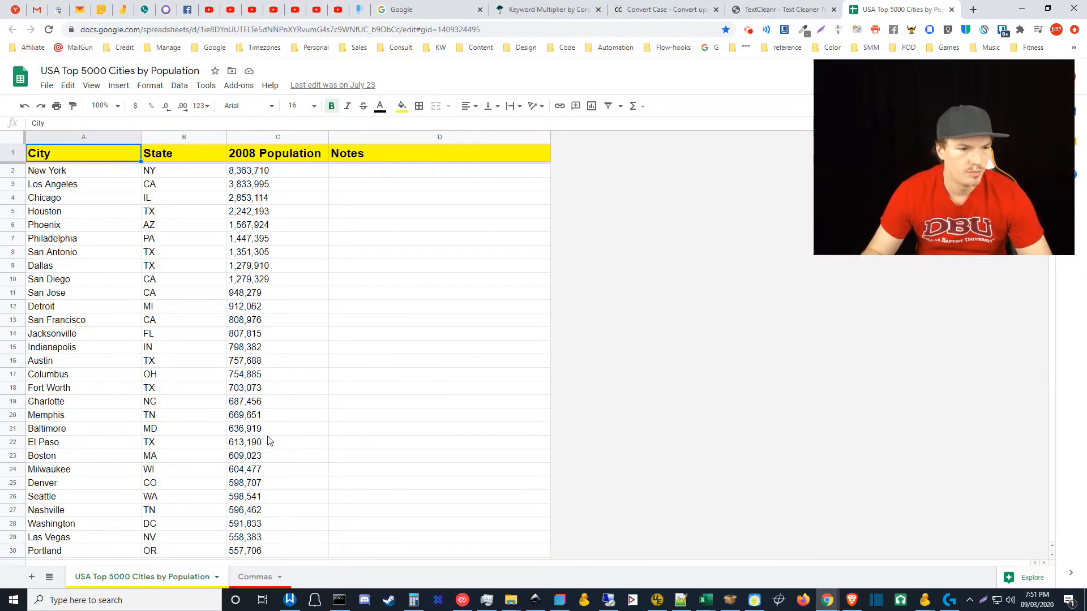
Examine the city list from its first to its last row, including the 2008 Population column.
scroll(396, 408, "down", 3)
scroll(431, 368, "up", 2)
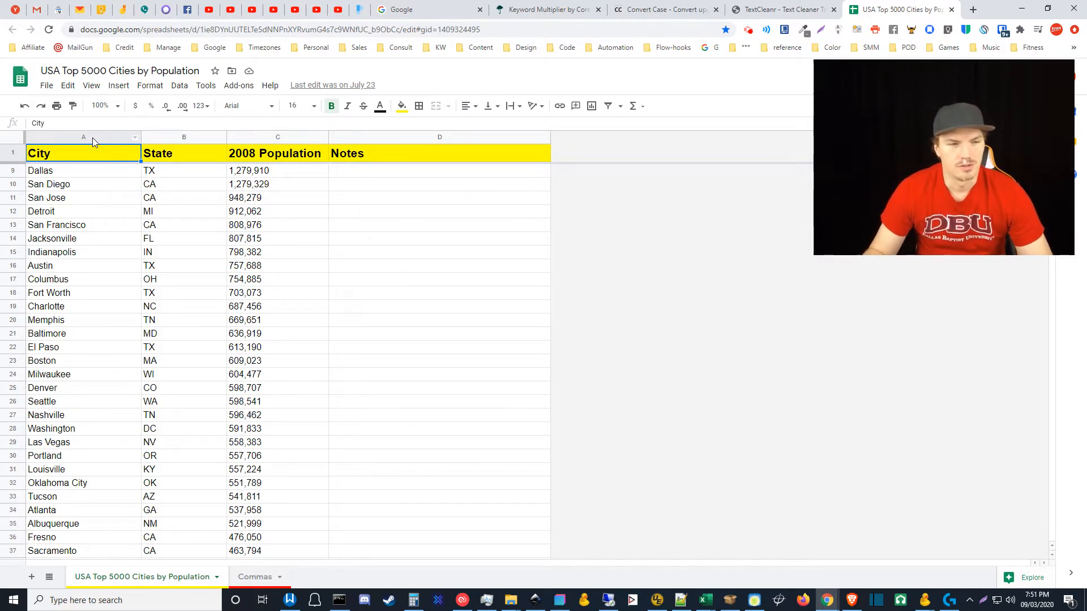
mouse_move(1010, 219)
left_click_drag(994, 191, 958, 197)
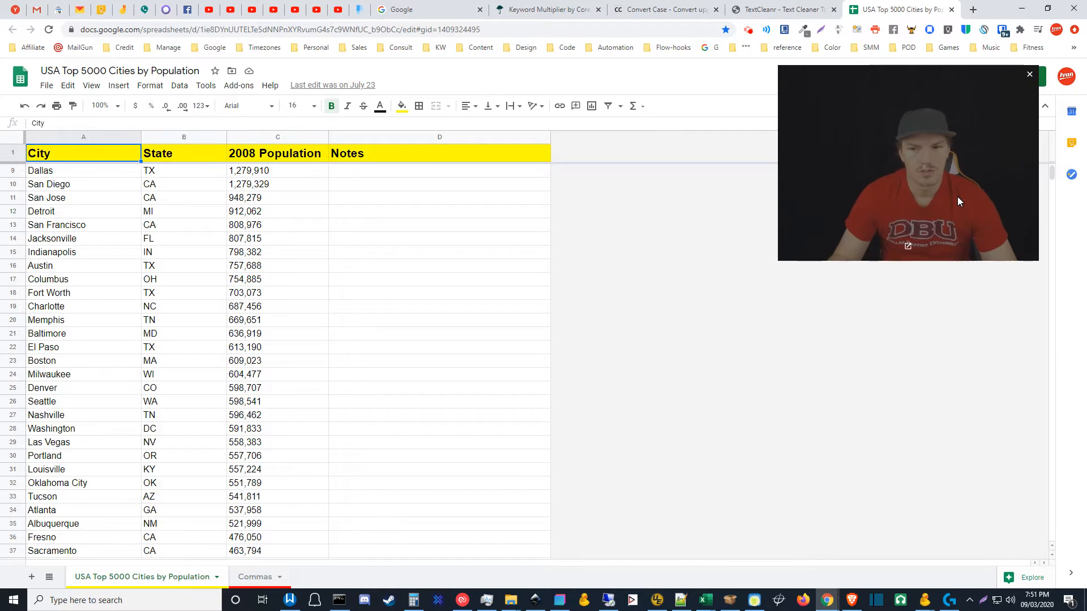
left_click_drag(1051, 176, 1048, 566)
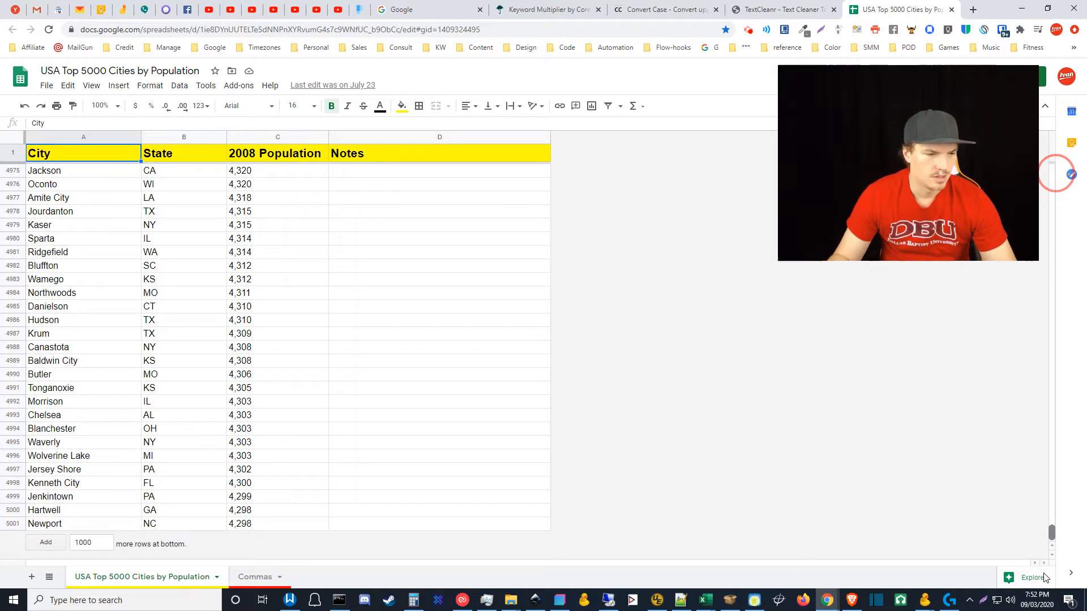
left_click_drag(1045, 578, 1044, 578)
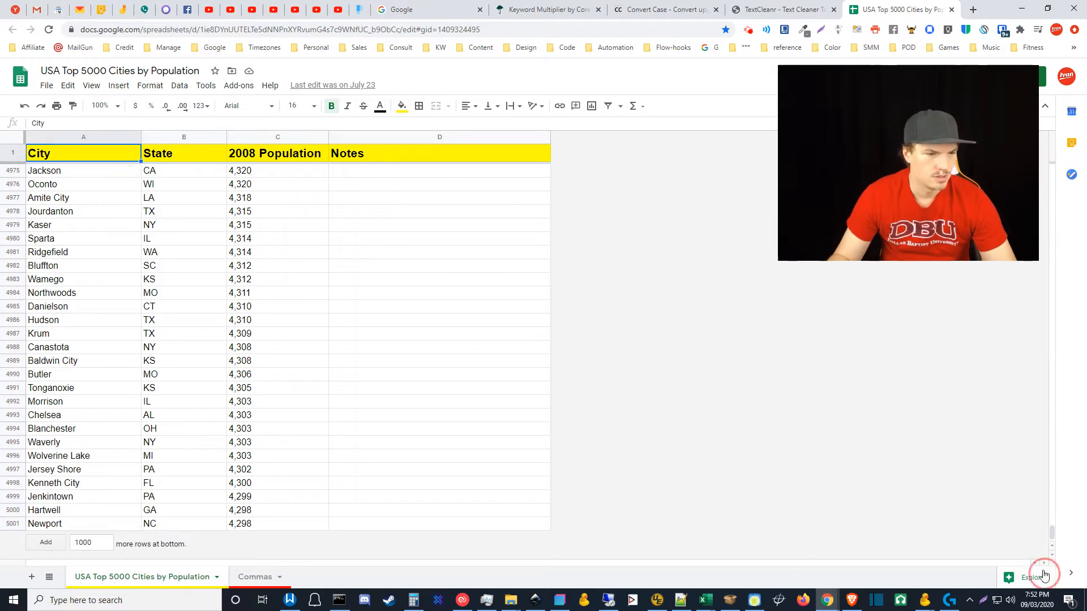
left_click(254, 138)
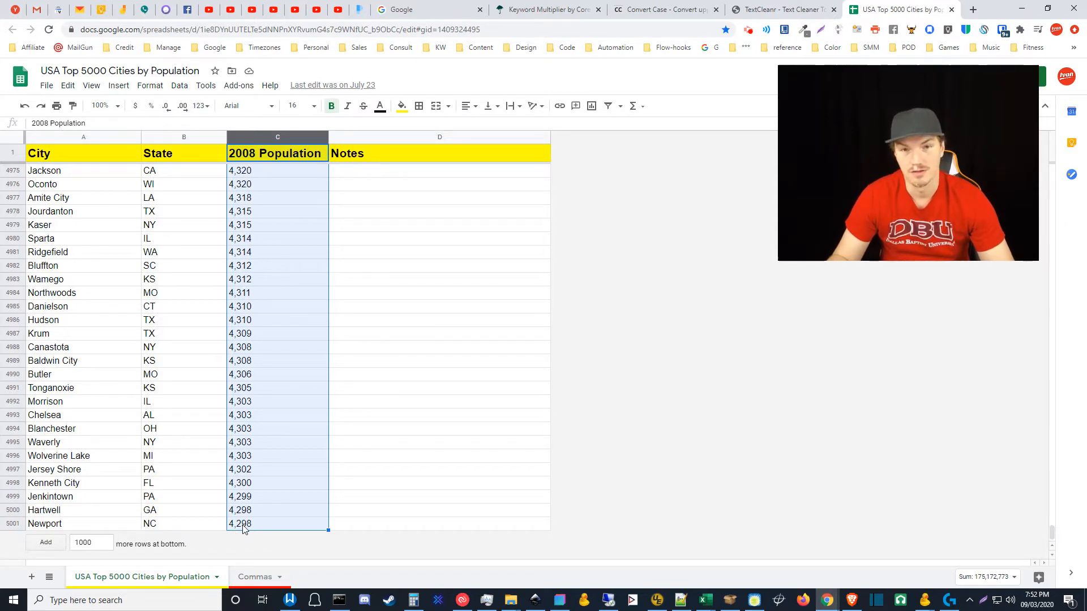
left_click_drag(1048, 538, 1056, 154)
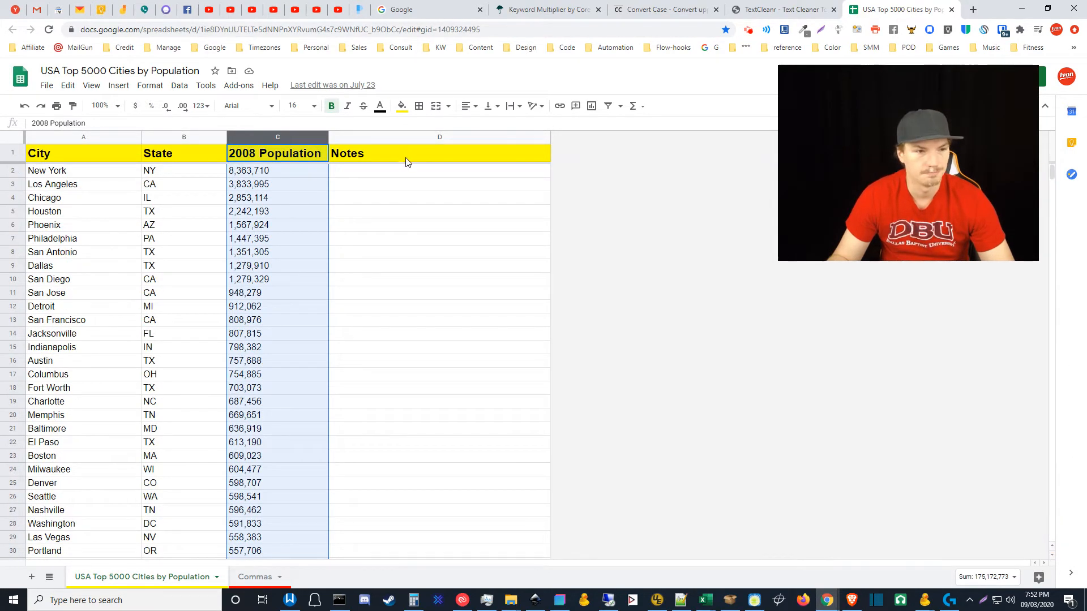
left_click(234, 198)
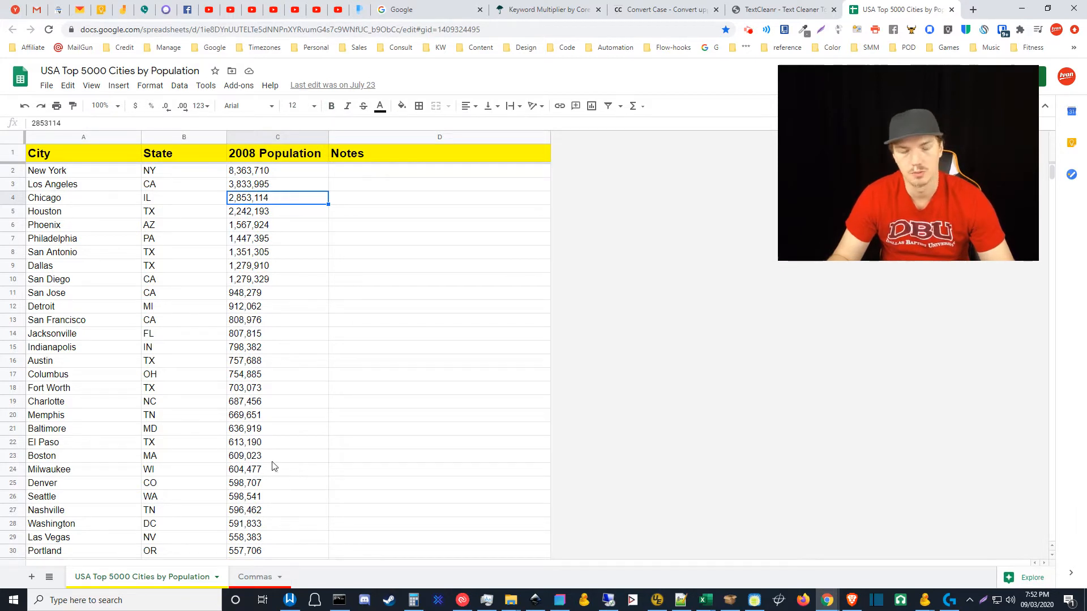
Copy all city and state entries from the New York row through the Newport row, excluding the headers.
left_click(73, 172)
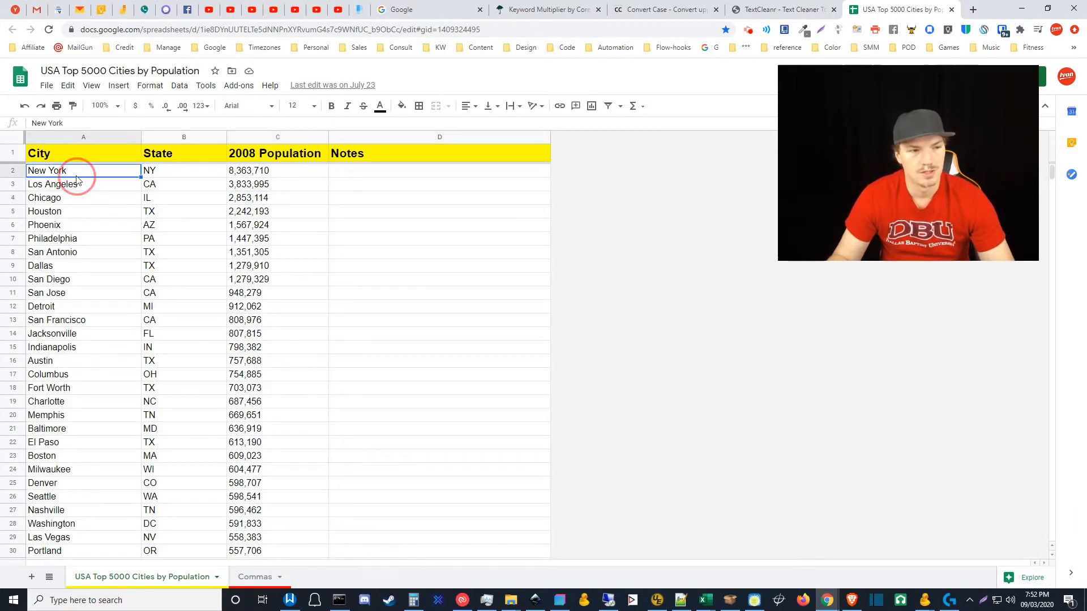
left_click_drag(1053, 170, 1064, 558)
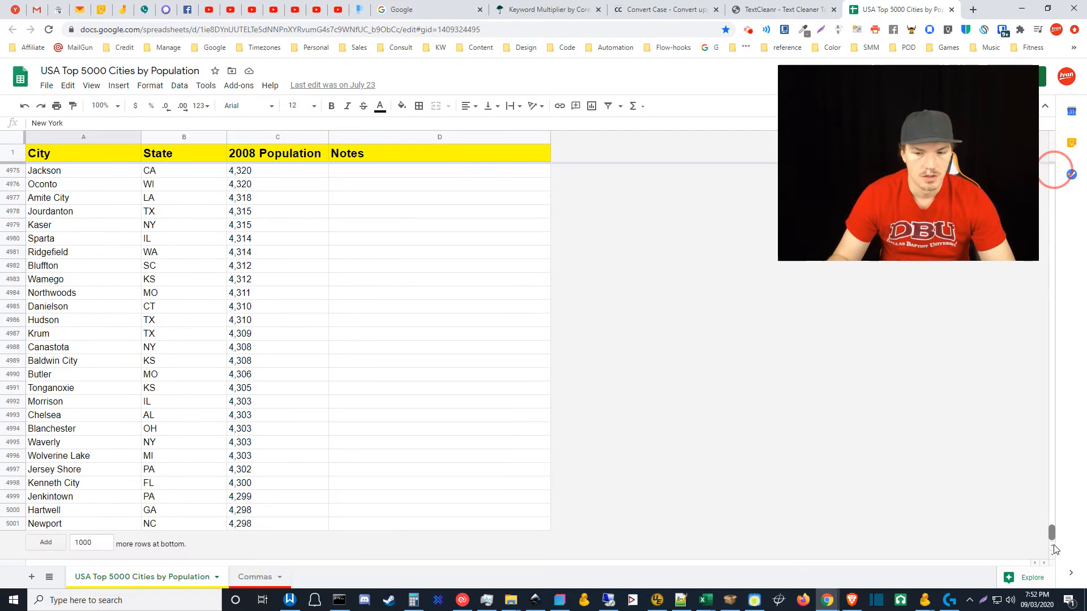
left_click(169, 526, "shift")
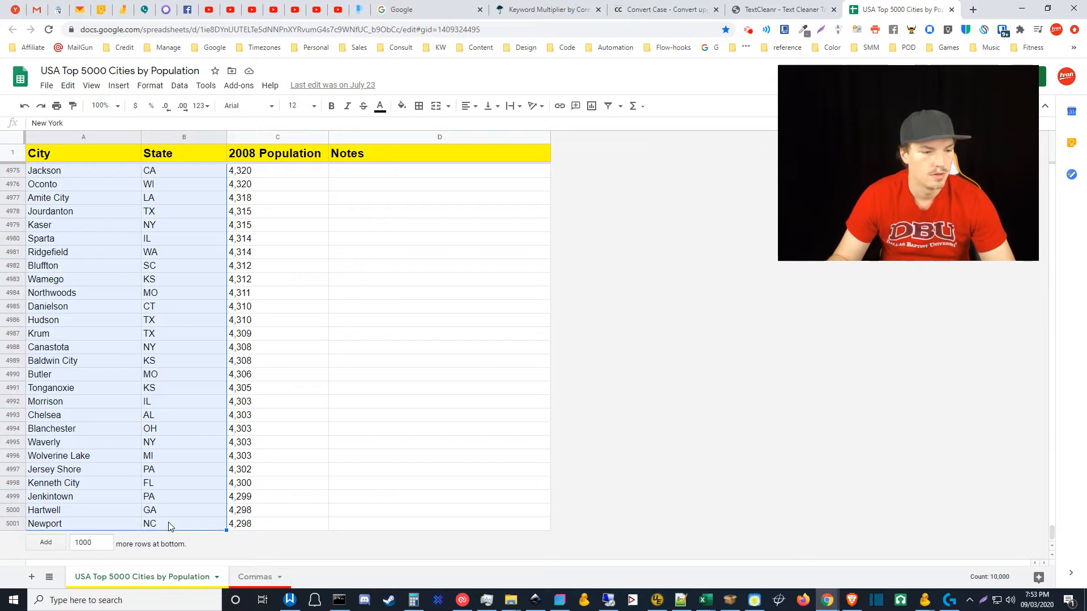
key("ctrl+c")
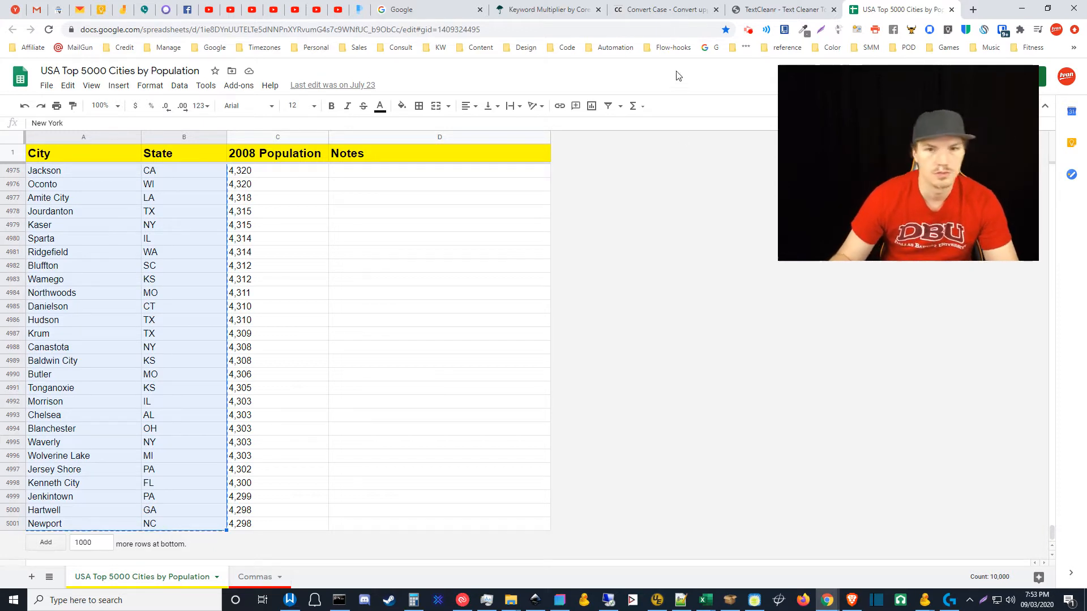
Paste the city and state list into TextCleanr and clean it with Remove Extra Spaces (and Tabs).
left_click(773, 7)
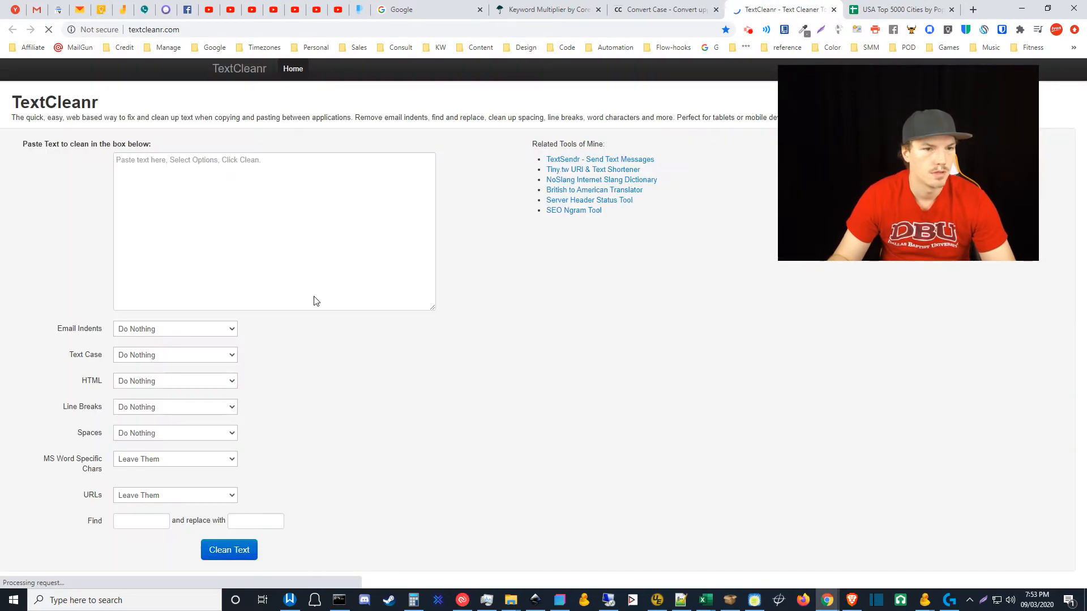
left_click(212, 250)
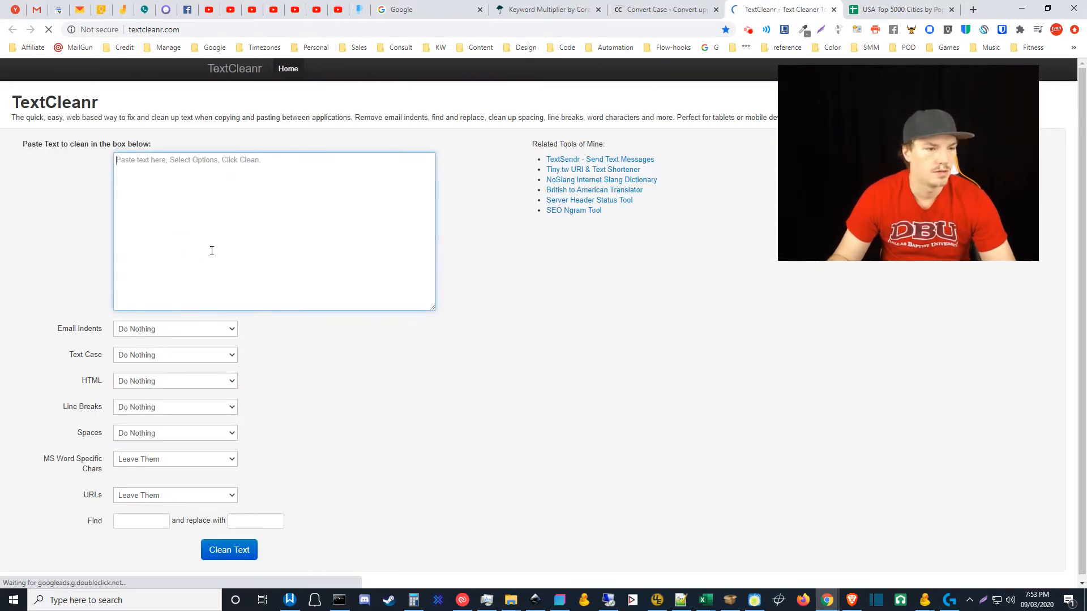
key("ctrl+v")
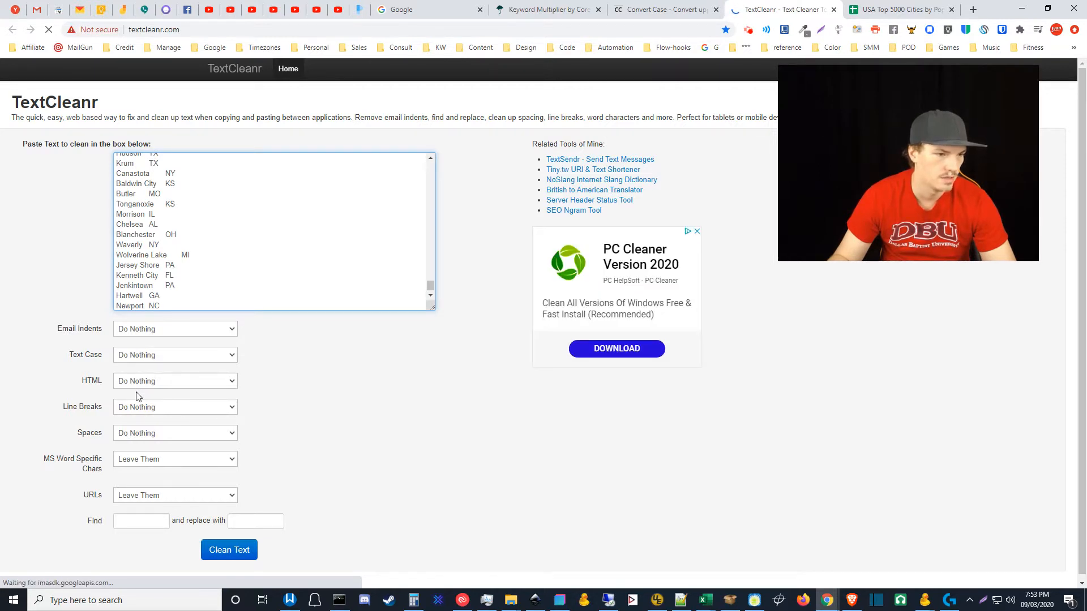
left_click(141, 434)
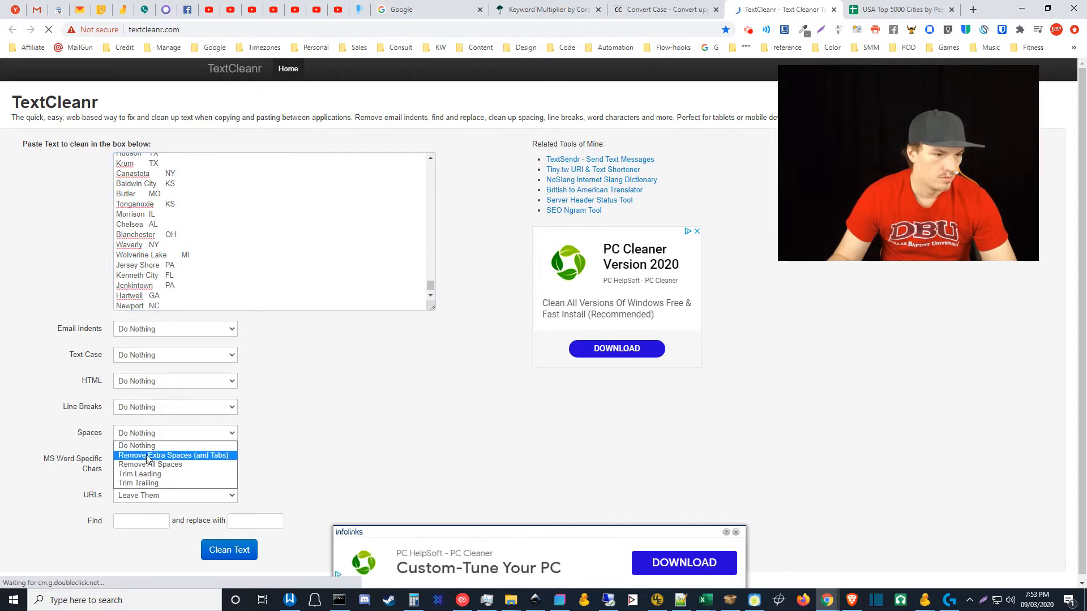
left_click(146, 456)
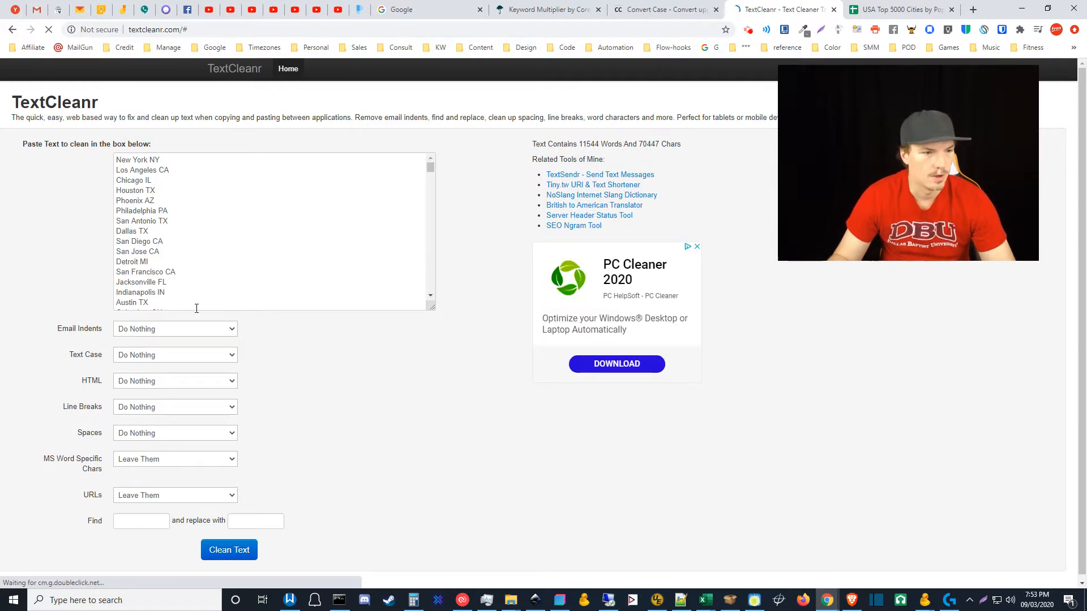
Copy the entire cleaned city list and paste it into the second list of the Keyword Multiplier.
left_click(206, 276)
key("ctrl+a")
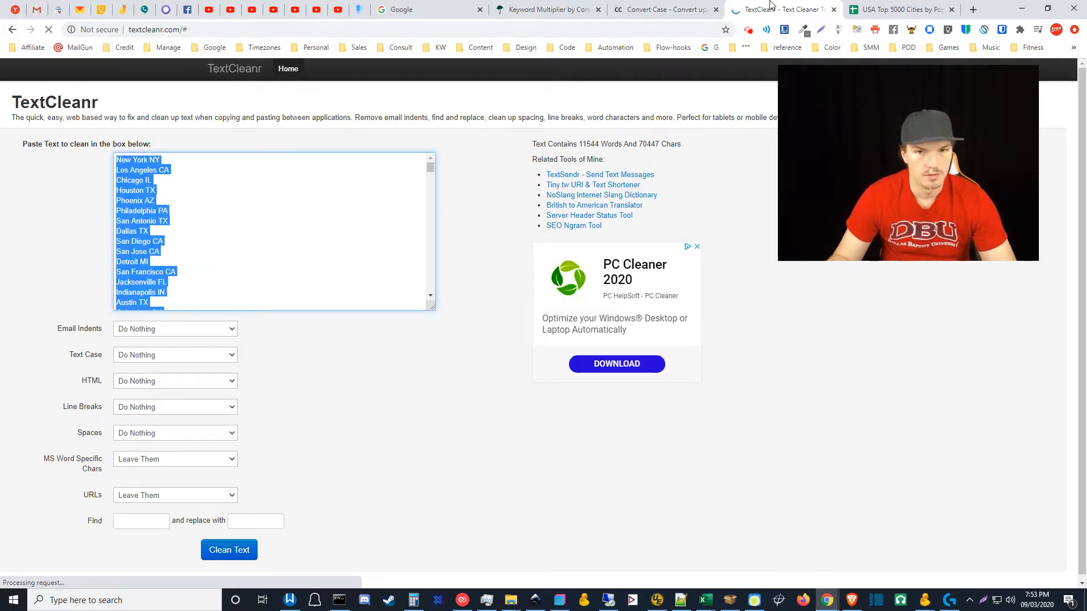
key("ctrl+c")
left_click(546, 9)
scroll(112, 466, "down", 2)
left_click(20, 408)
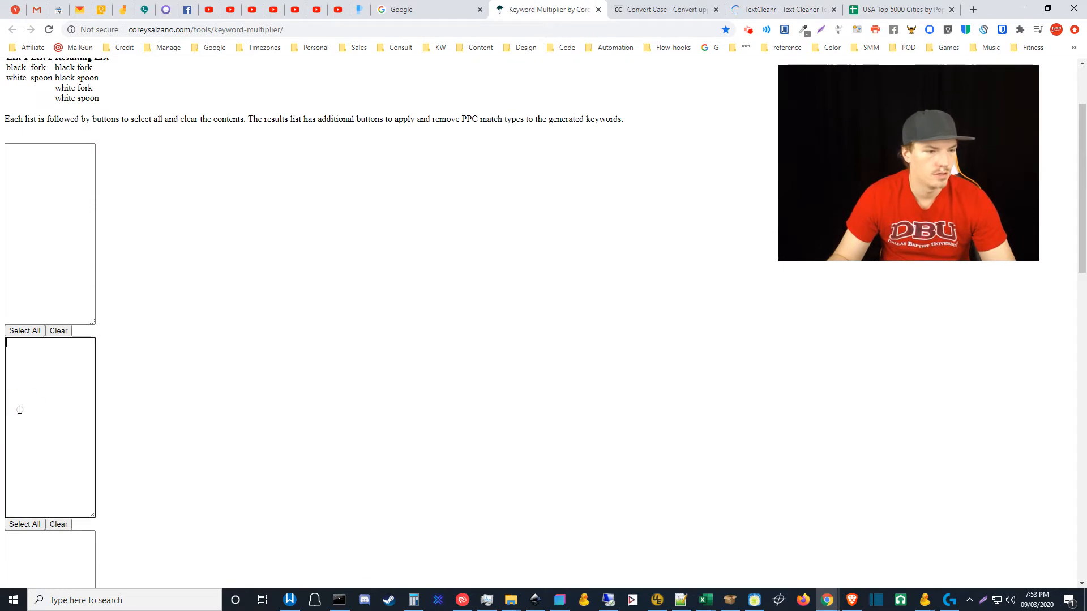
key("ctrl+v")
left_click(73, 230)
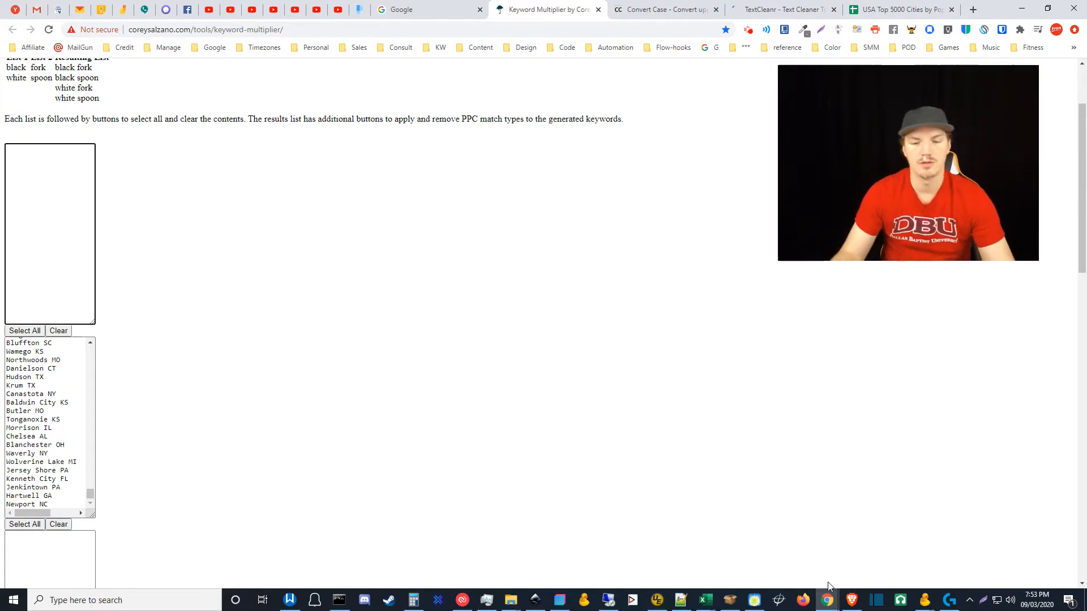
Switch to Brave and review the marketing site's home page and Business Website Design and Management Service page, then return to the Keyword Multiplier.
left_click(850, 601)
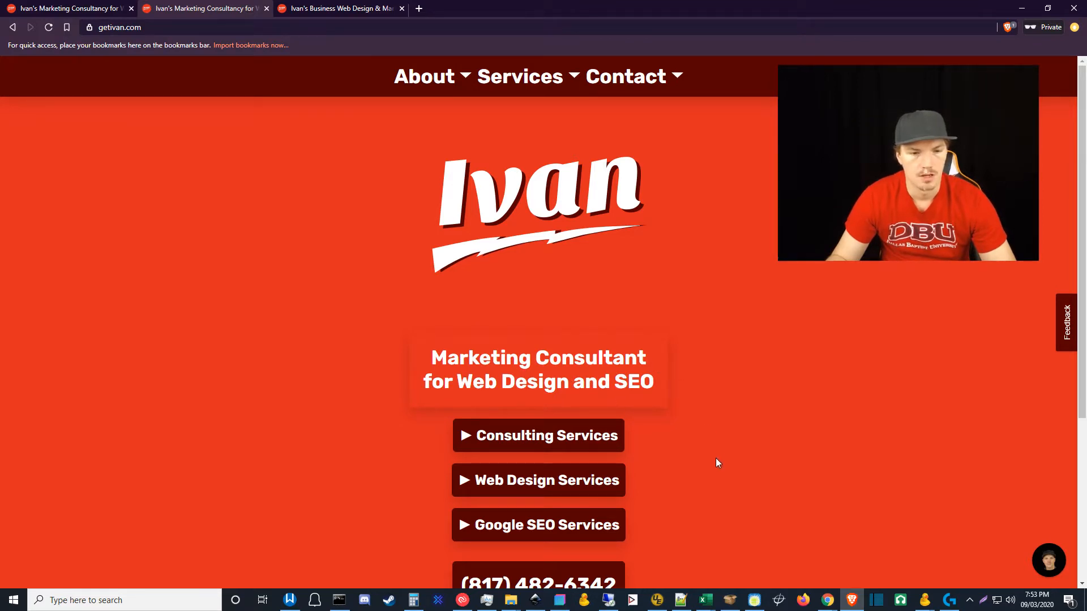
scroll(717, 463, "down", 2)
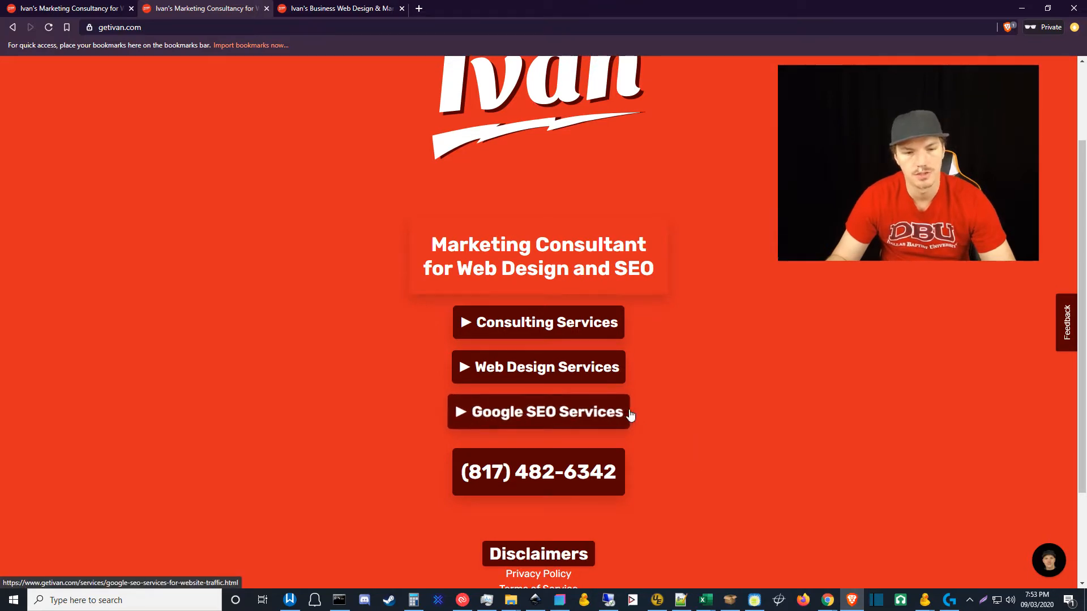
scroll(526, 379, "up", 2)
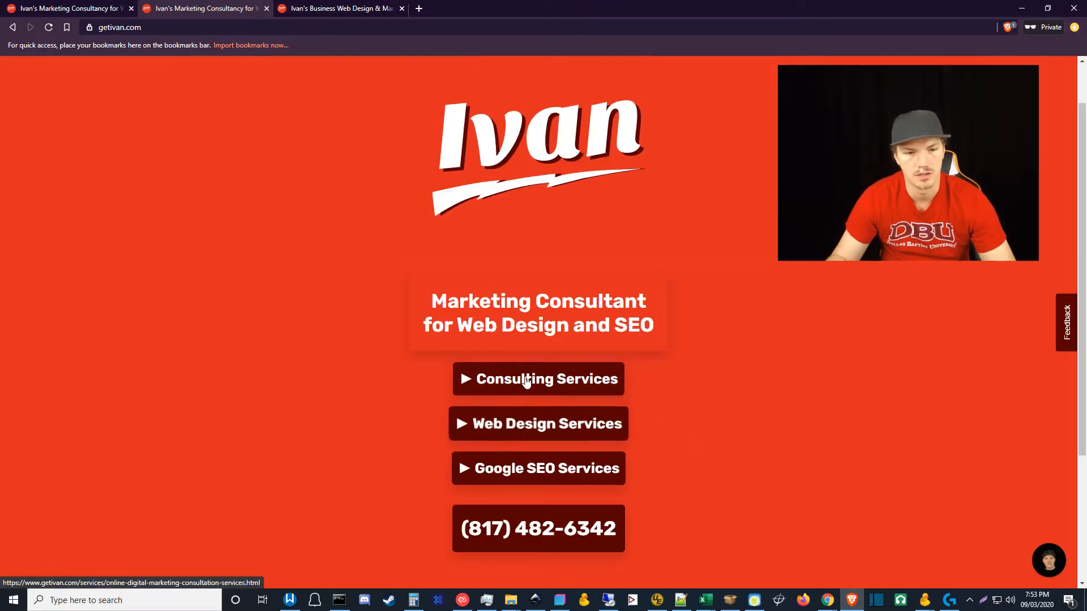
left_click(360, 4)
scroll(622, 315, "up", 4)
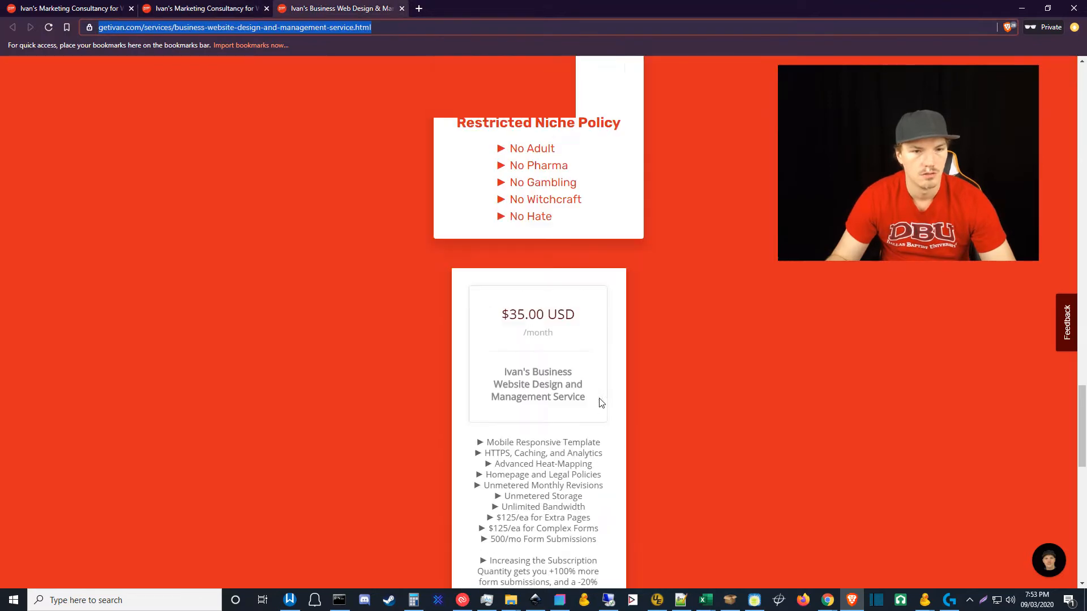
left_click_drag(1082, 425, 1083, 78)
scroll(653, 354, "down", 1)
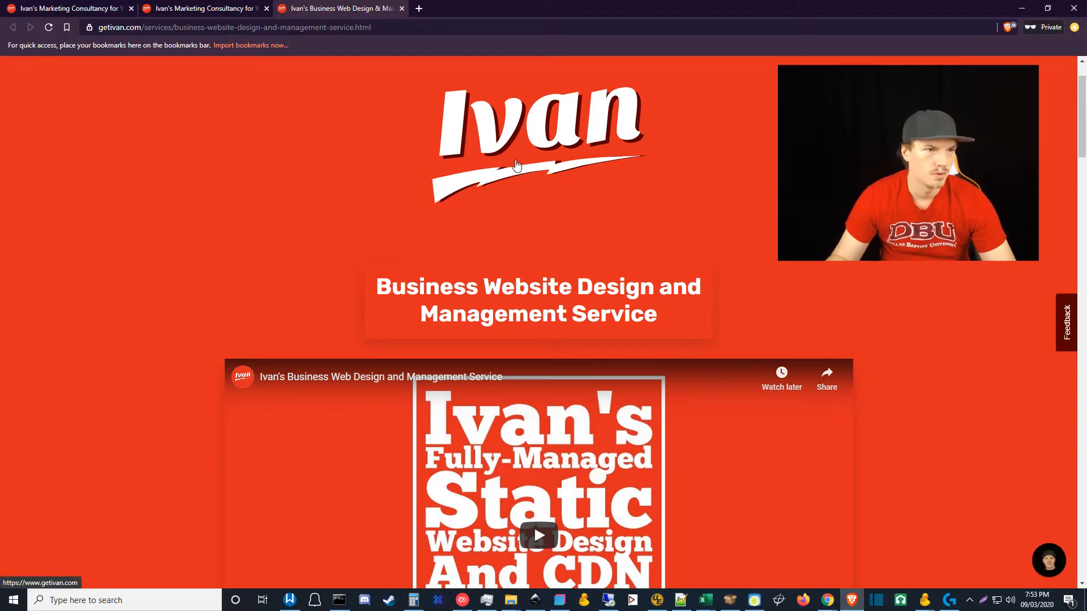
left_click(1023, 10)
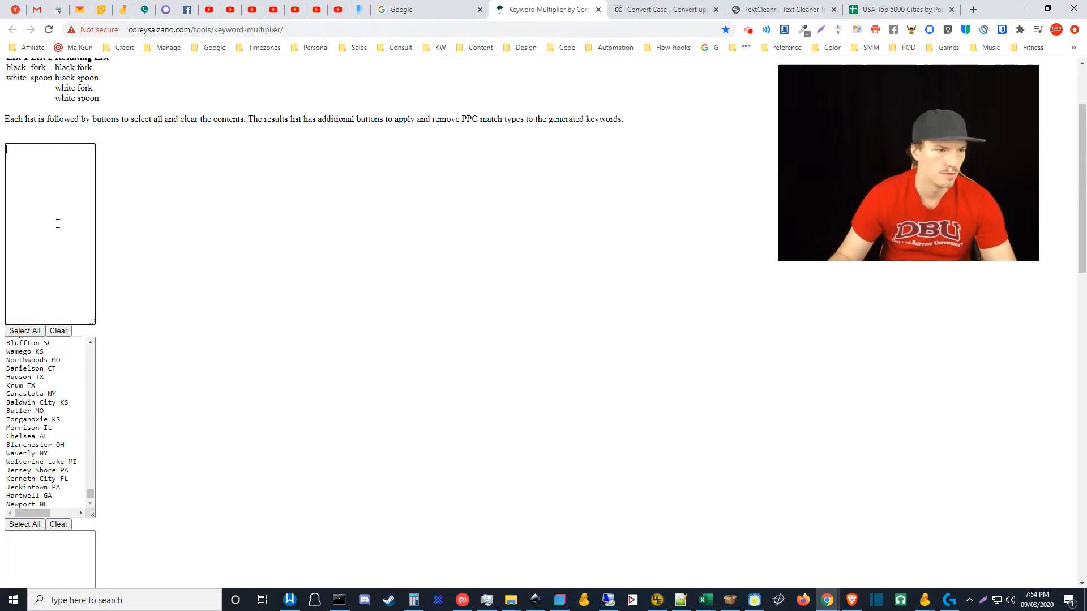
Enter "web design" and "seo" as separate lines in the first list of the Keyword Multiplier.
type("web")
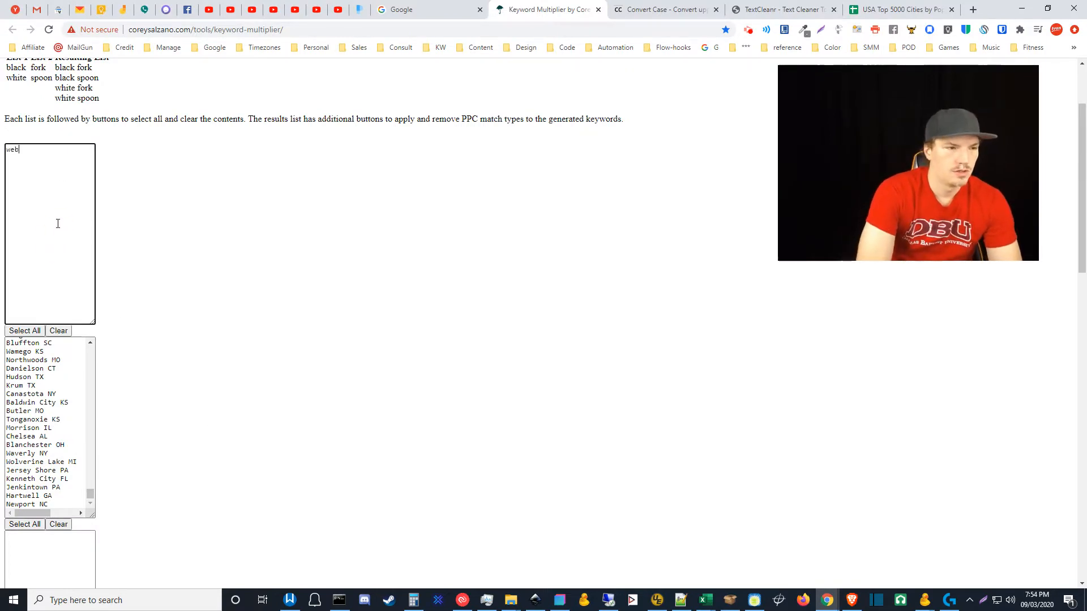
type(" design")
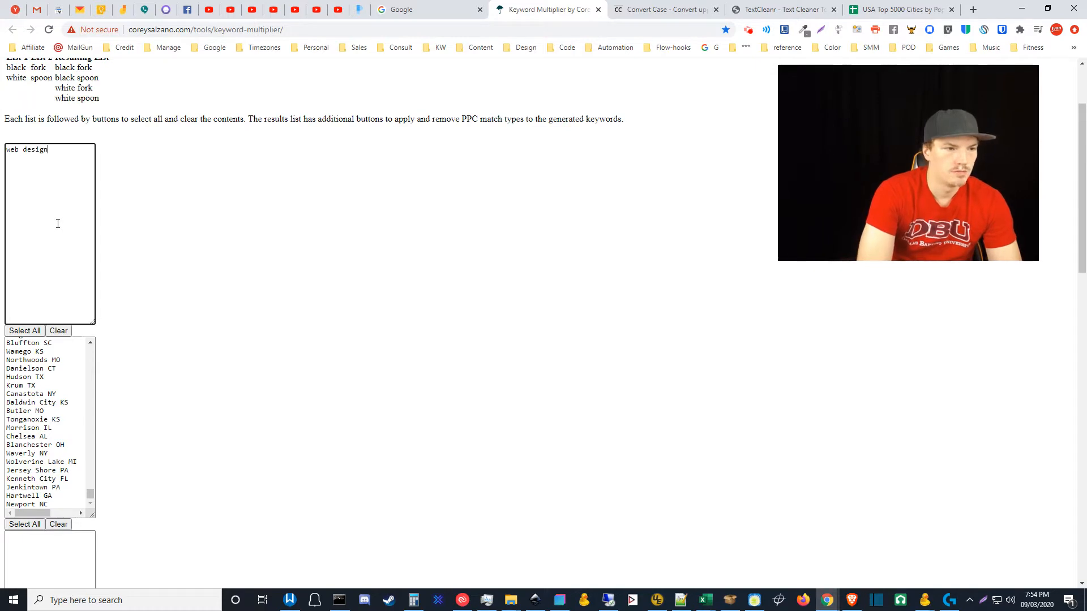
key("Return")
type("seo")
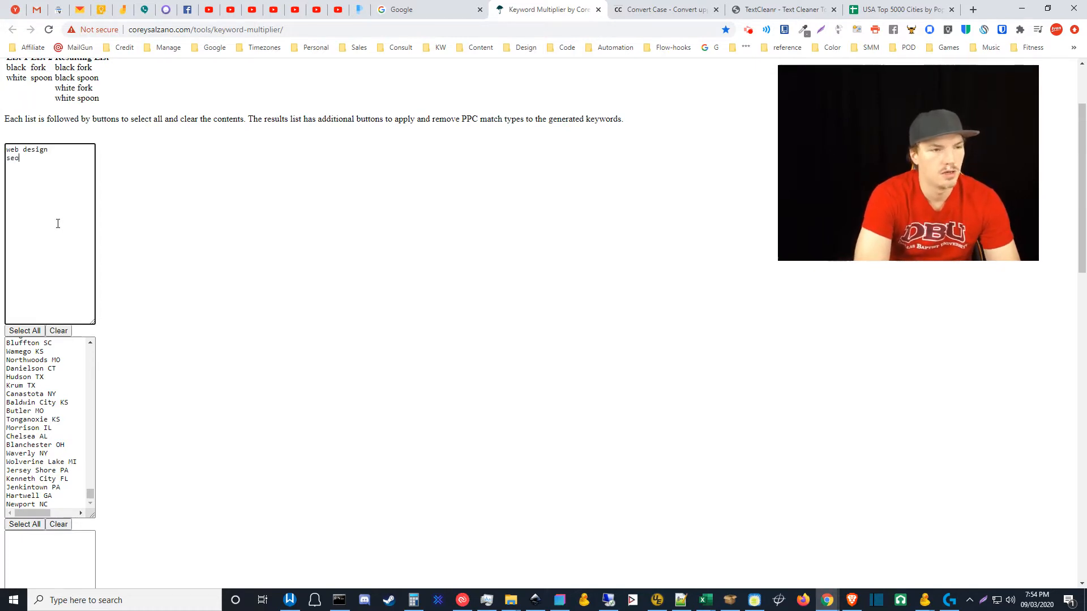
key("Return")
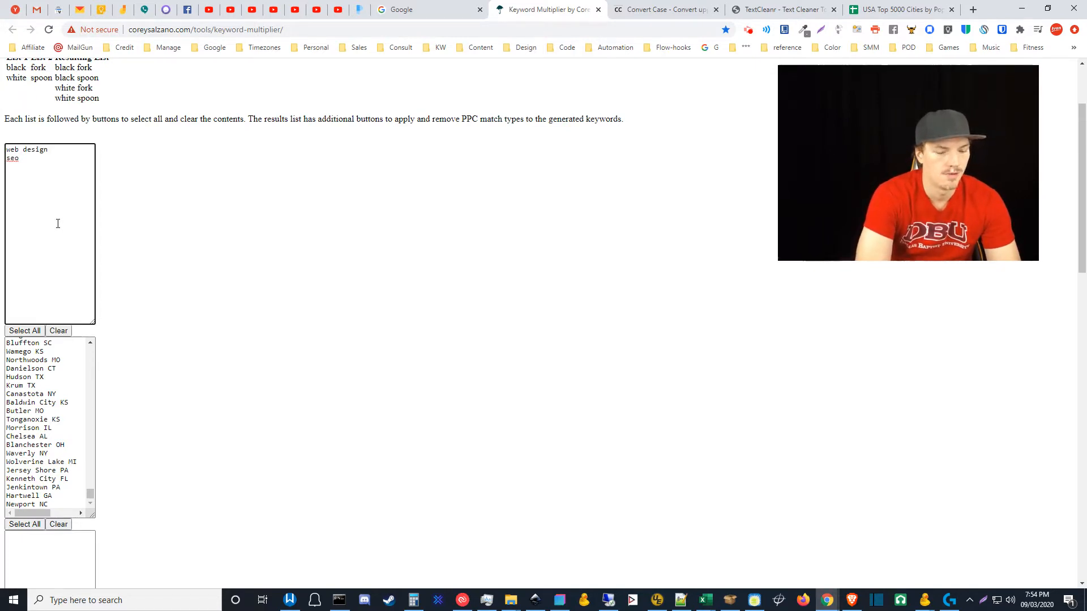
Add "marketing consultant" as a new line above "web design" in the first list.
key("Up")
key("Up")
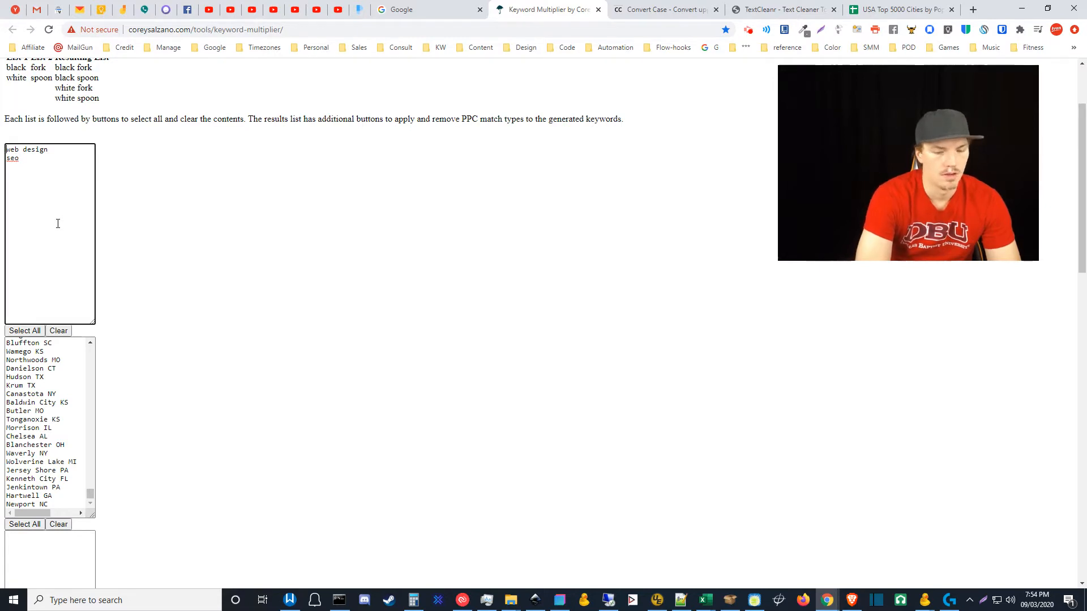
key("Return")
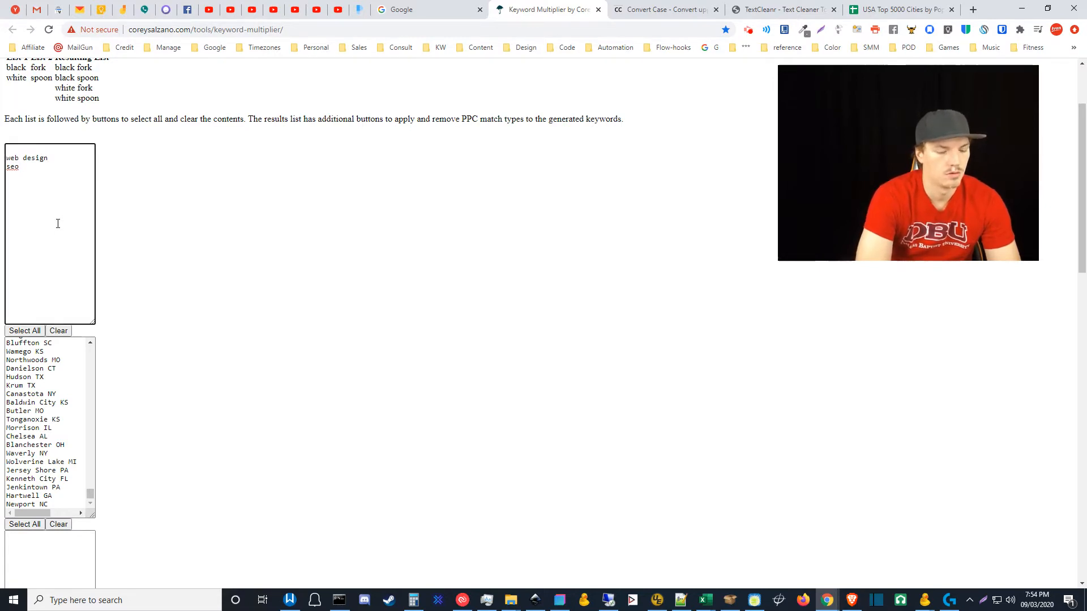
type("marketing")
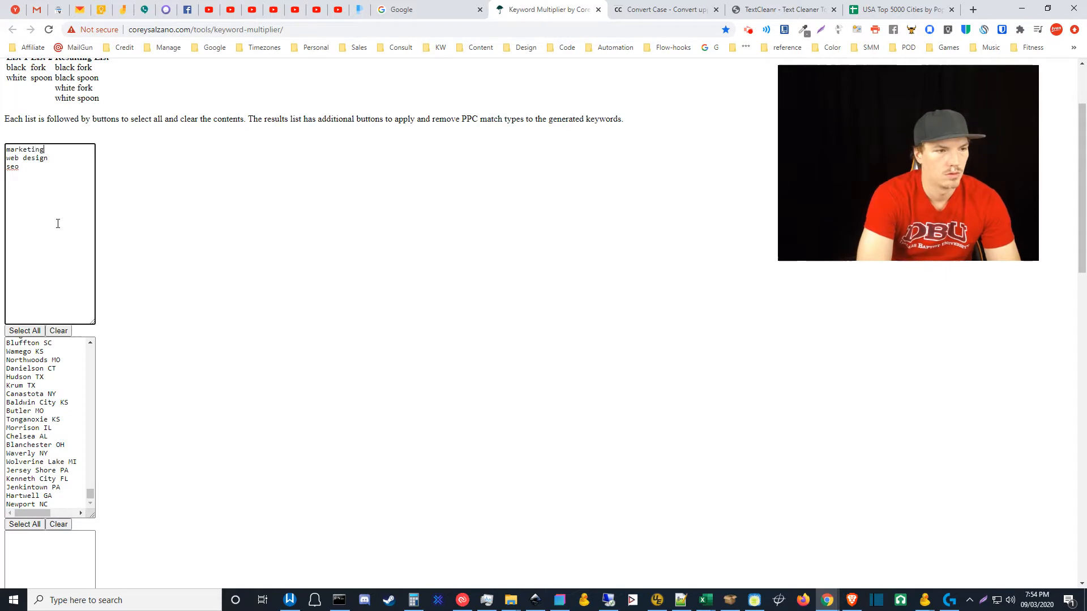
type(" c")
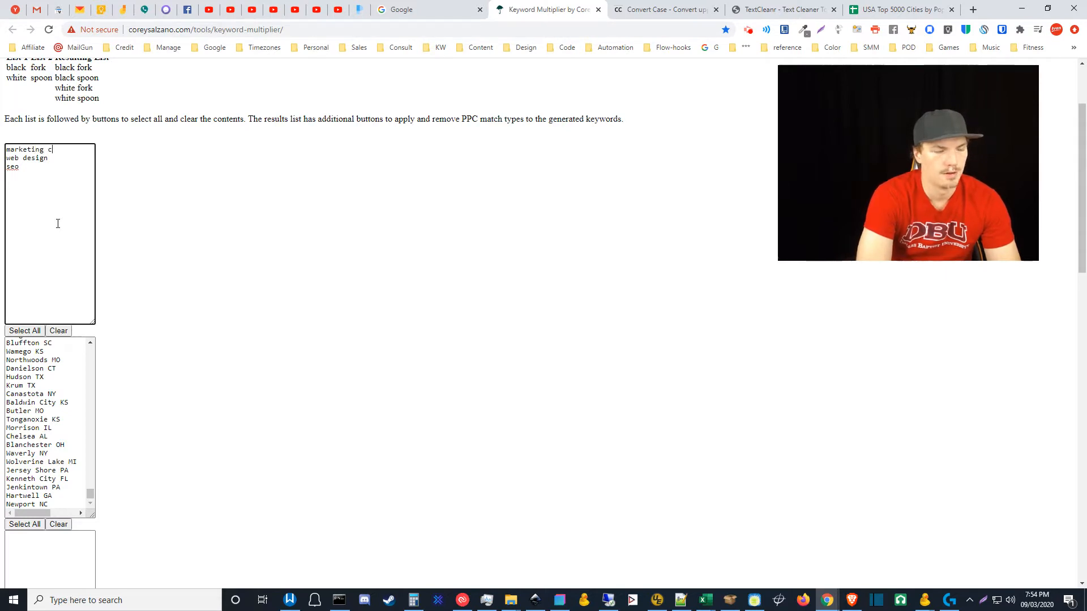
type("onsultin")
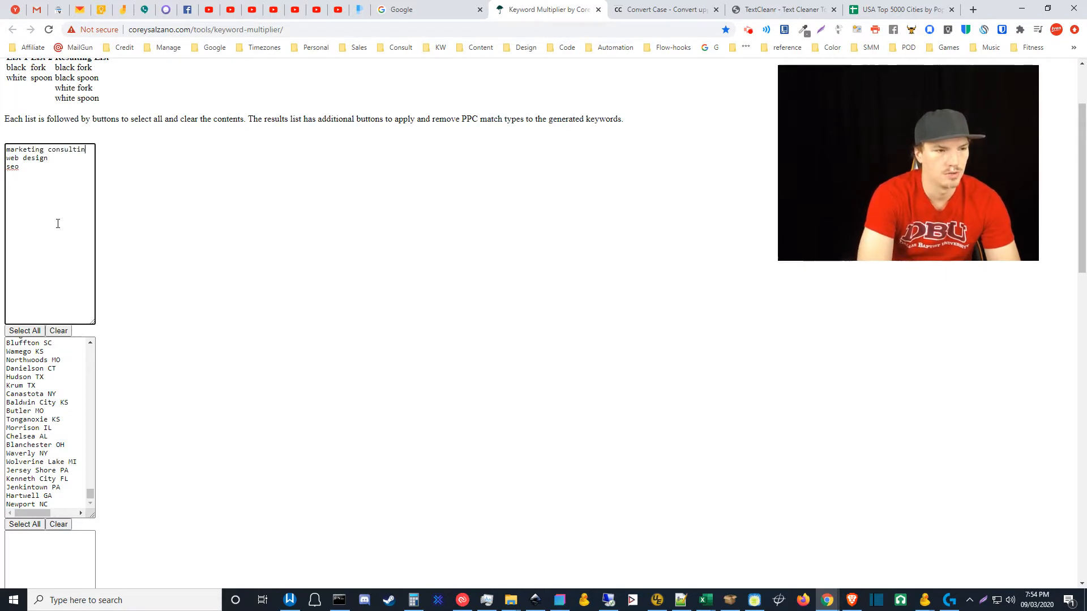
key("BackSpace")
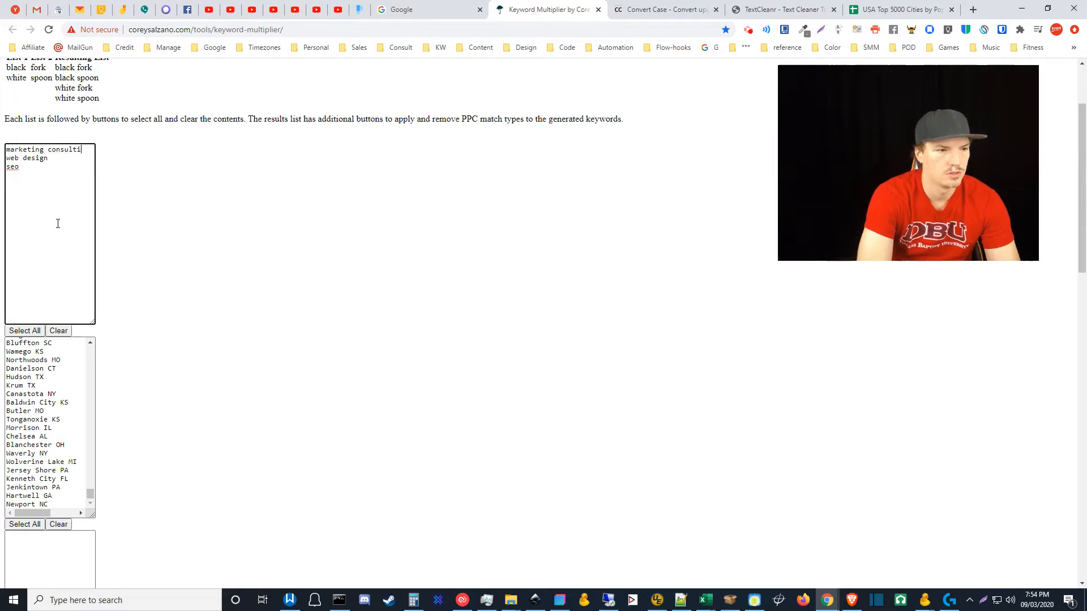
type("ant")
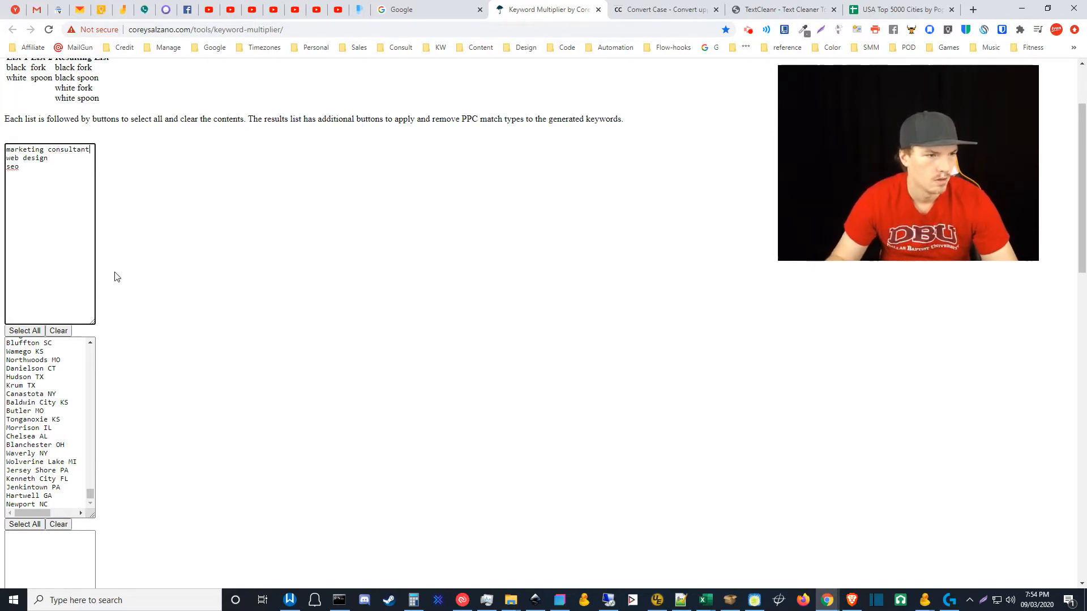
Generate the combinations of the service terms and cities, and copy the entire resulting keyword list.
scroll(143, 291, "up", 1)
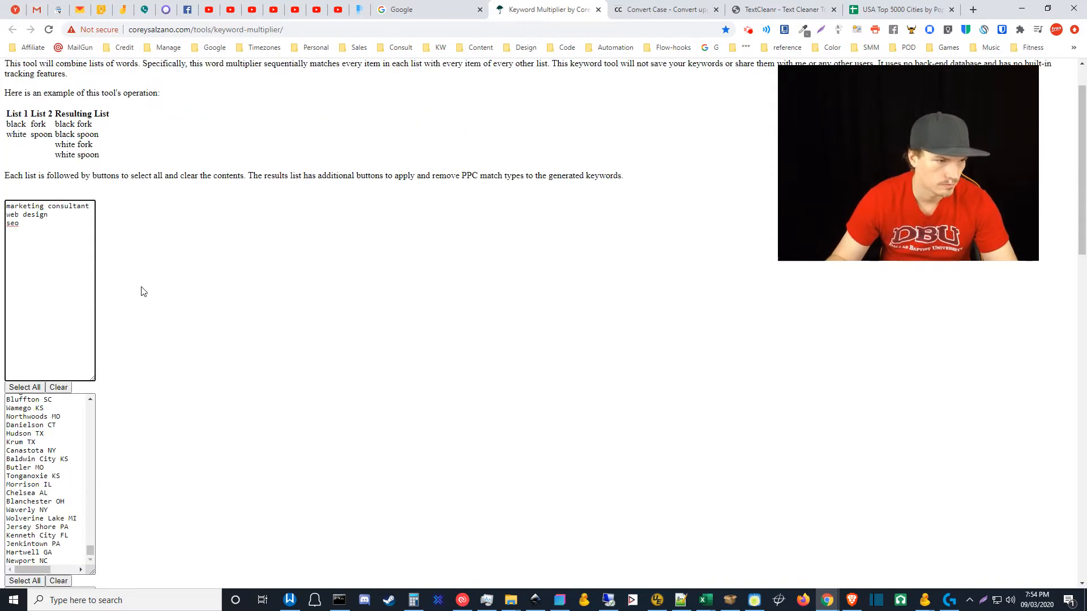
scroll(139, 300, "down", 9)
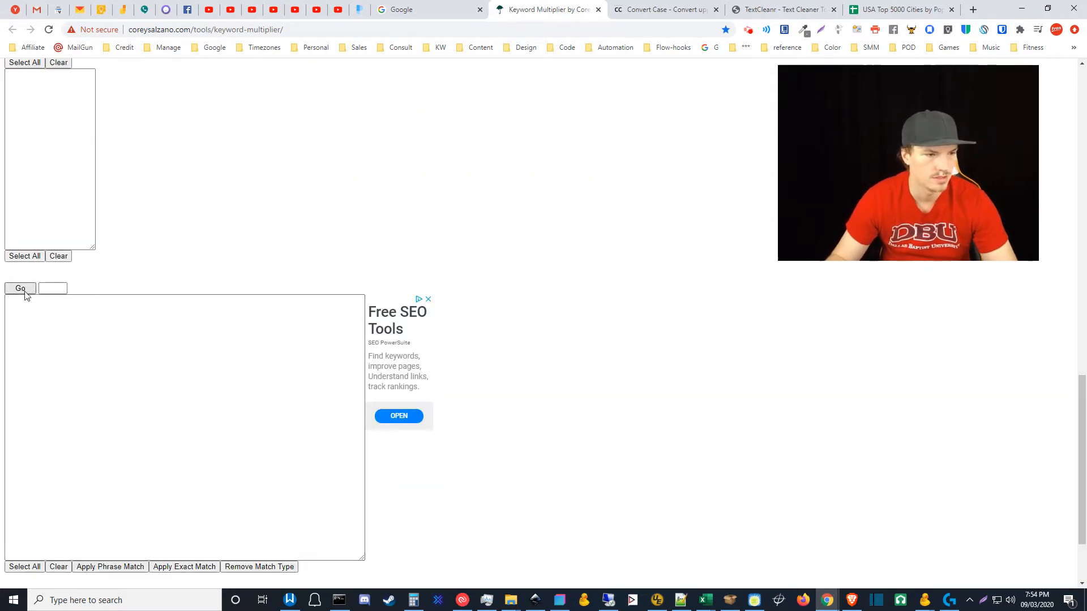
left_click(25, 291)
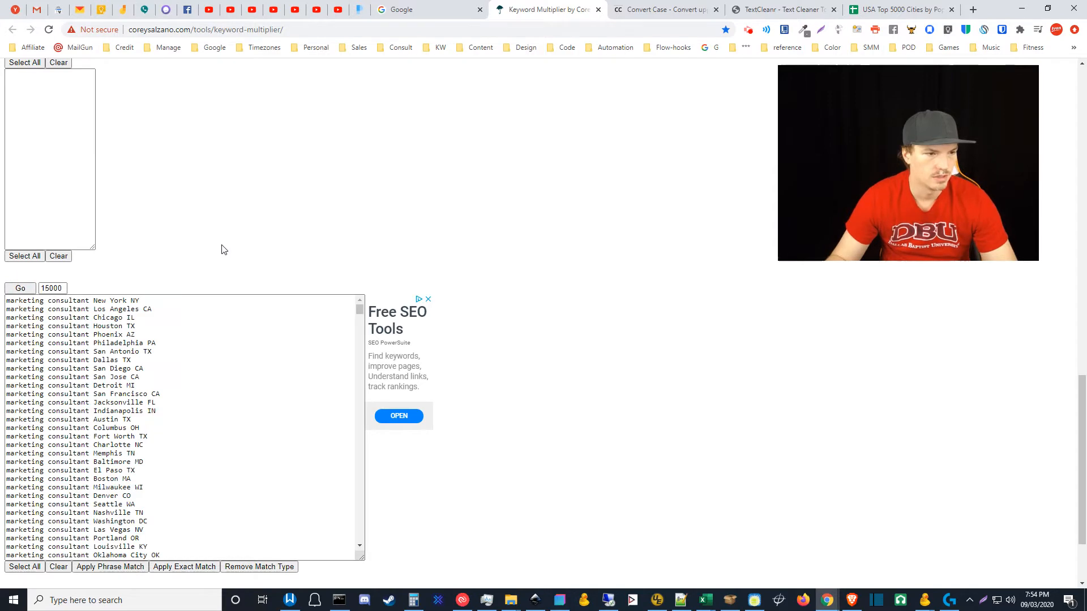
left_click(150, 484)
key("ctrl+a")
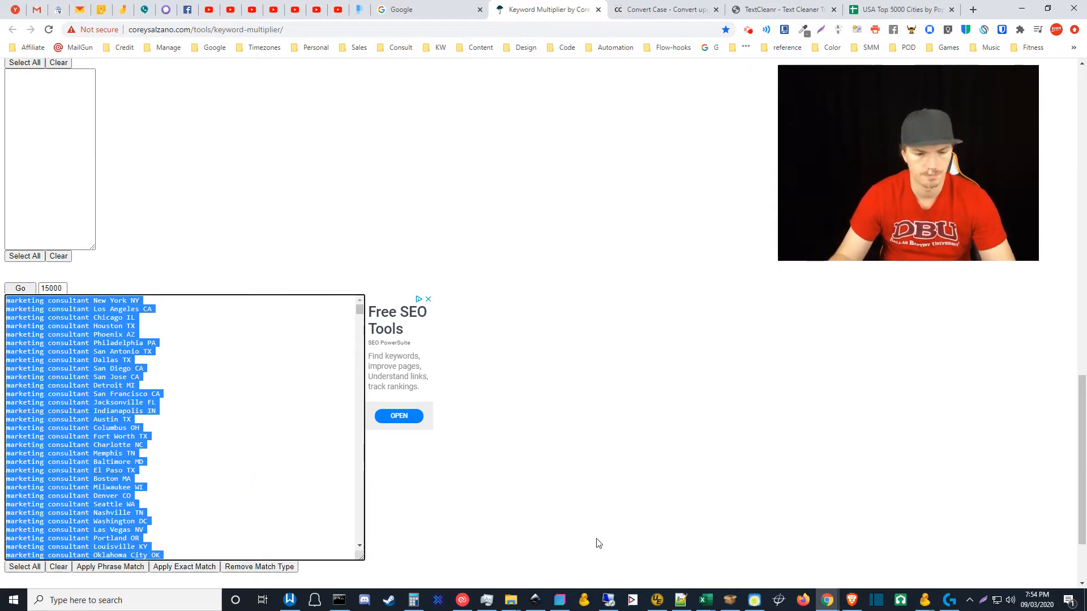
Switch to ScrapeBox on the remote desktop and paste the generated keywords into the Harvester keyword list.
left_click(608, 601)
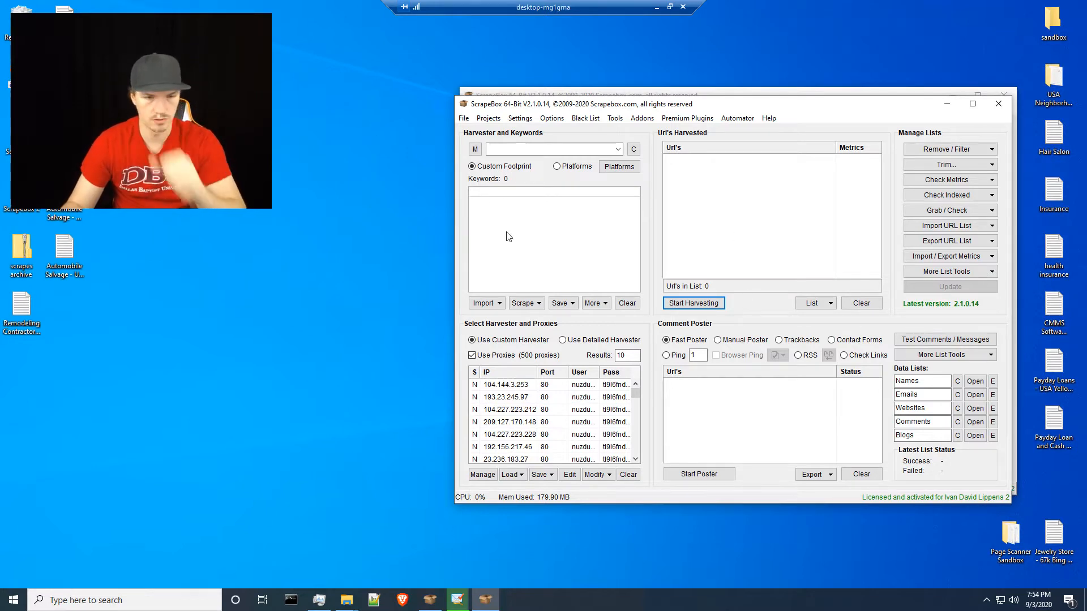
left_click(538, 204)
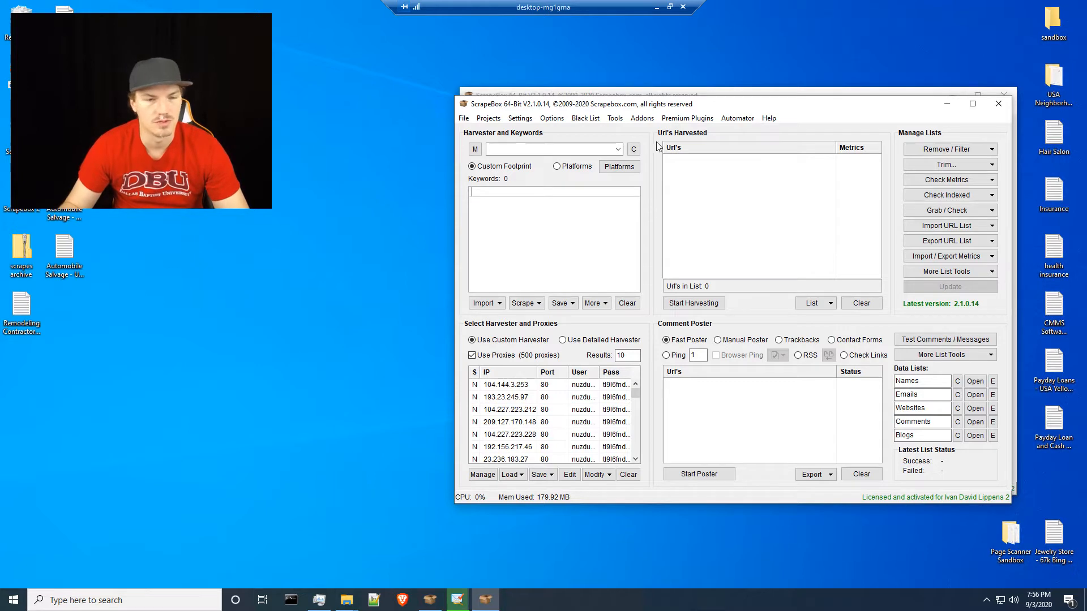
key("ctrl+v")
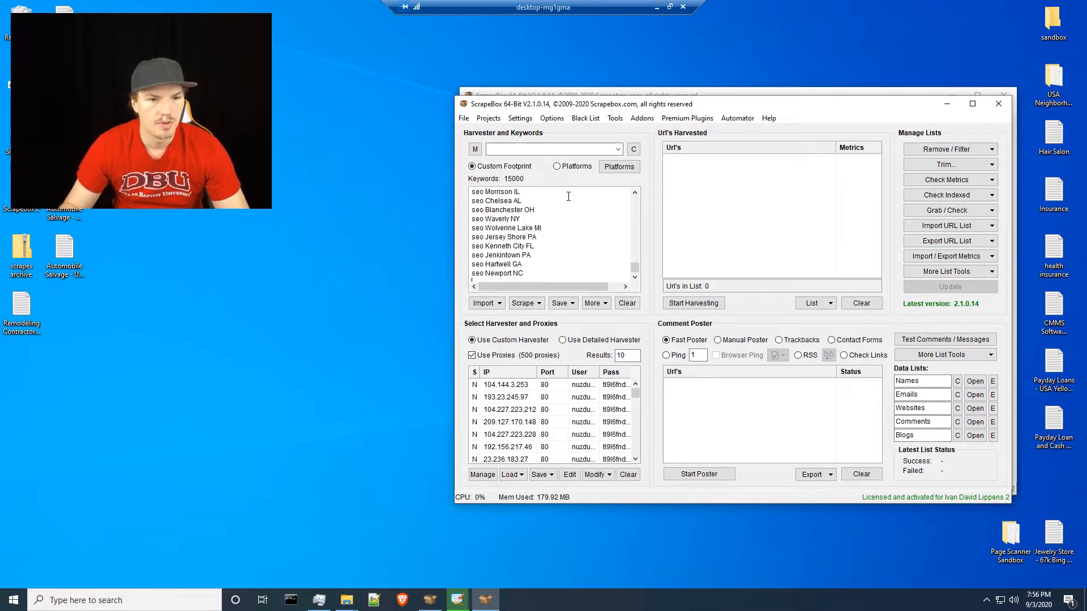
left_click(580, 273)
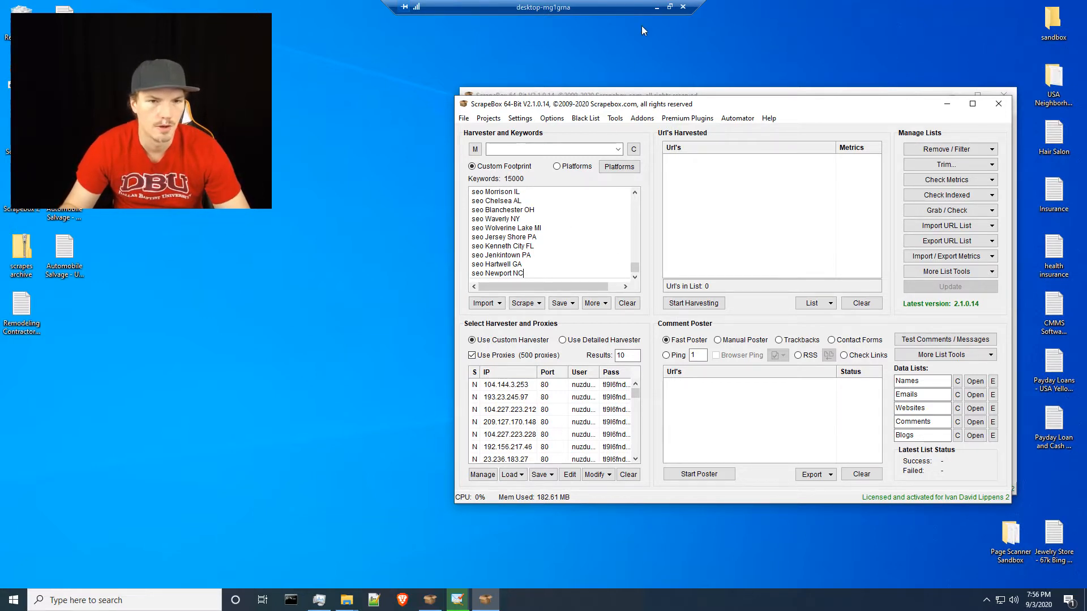
Leave the remote desktop, switch to Brave and open the marketing site's PR SEO service page in a new tab.
left_click(656, 9)
key("ctrl+a")
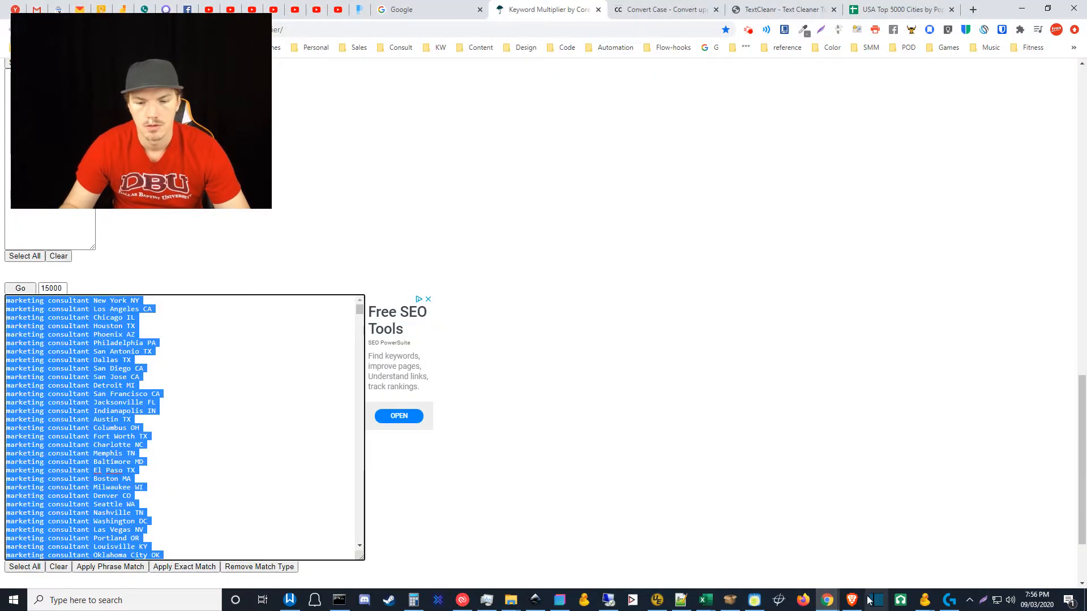
left_click(852, 601)
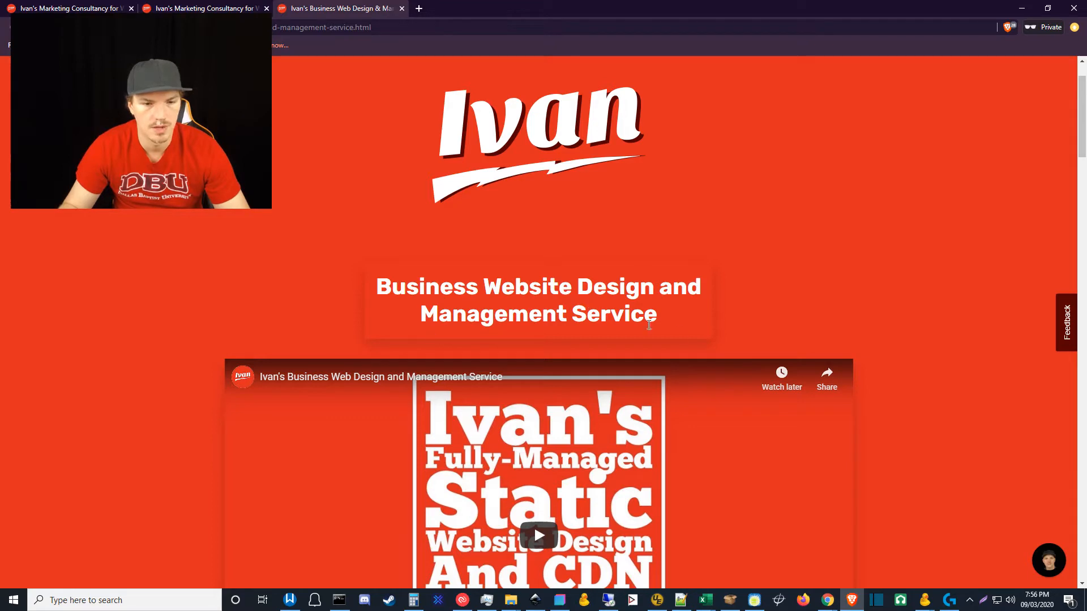
left_click_drag(1084, 107, 1072, 81)
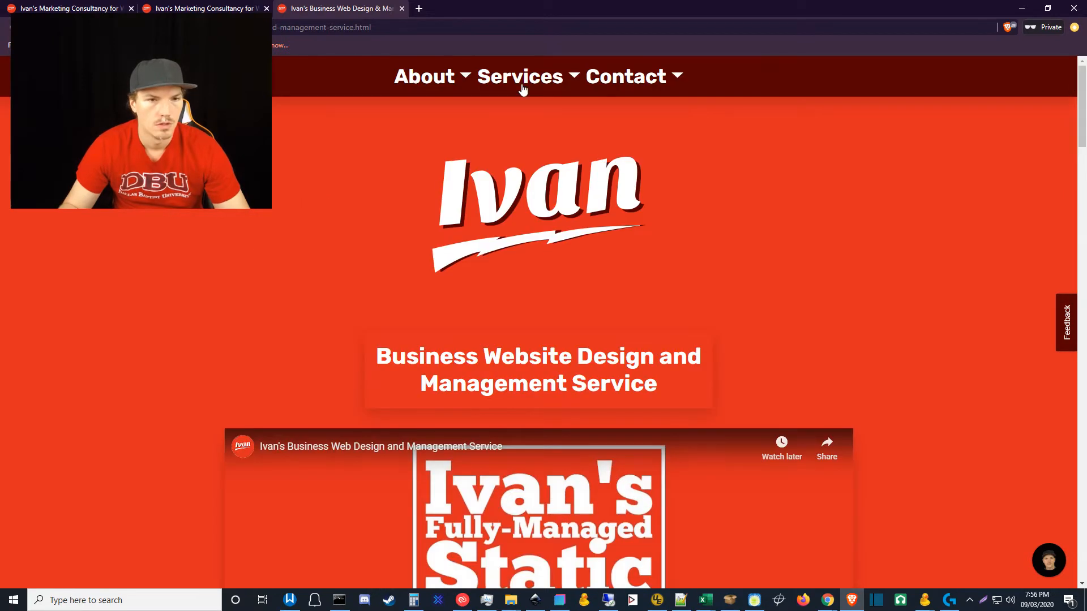
left_click(572, 76)
middle_click(520, 154)
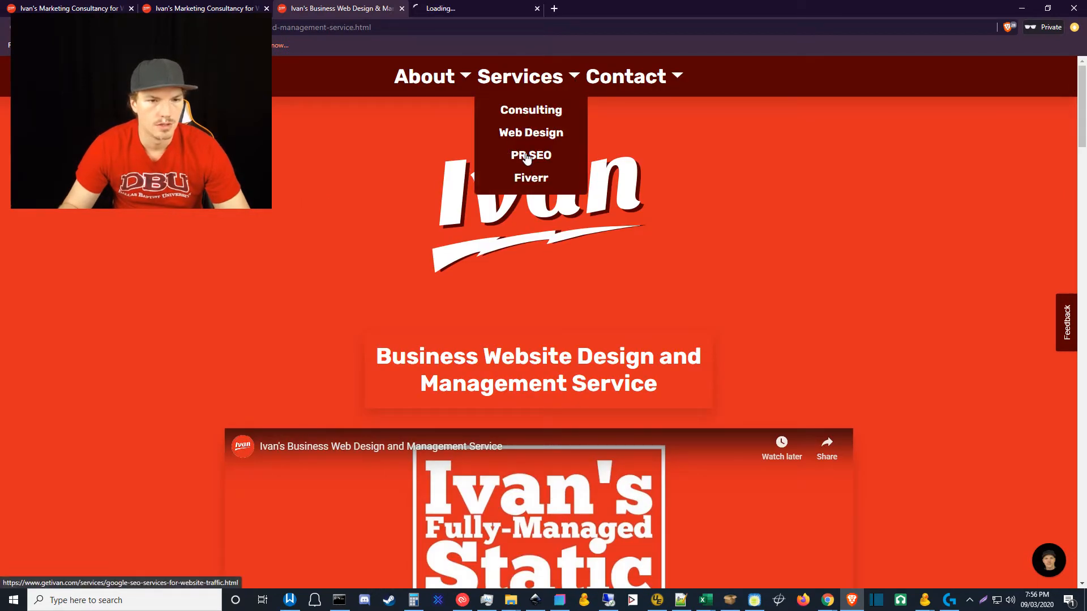
left_click(470, 9)
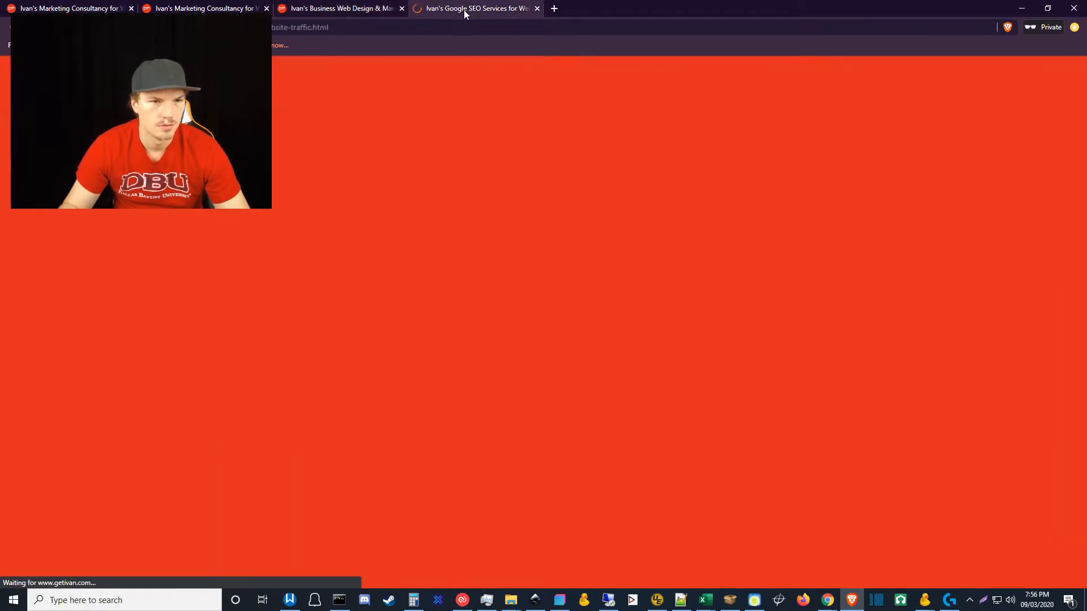
Review the Google SEO Services for Website Traffic page, close both service pages and return to the Keyword Multiplier.
scroll(857, 329, "down", 3)
scroll(857, 334, "down", 4)
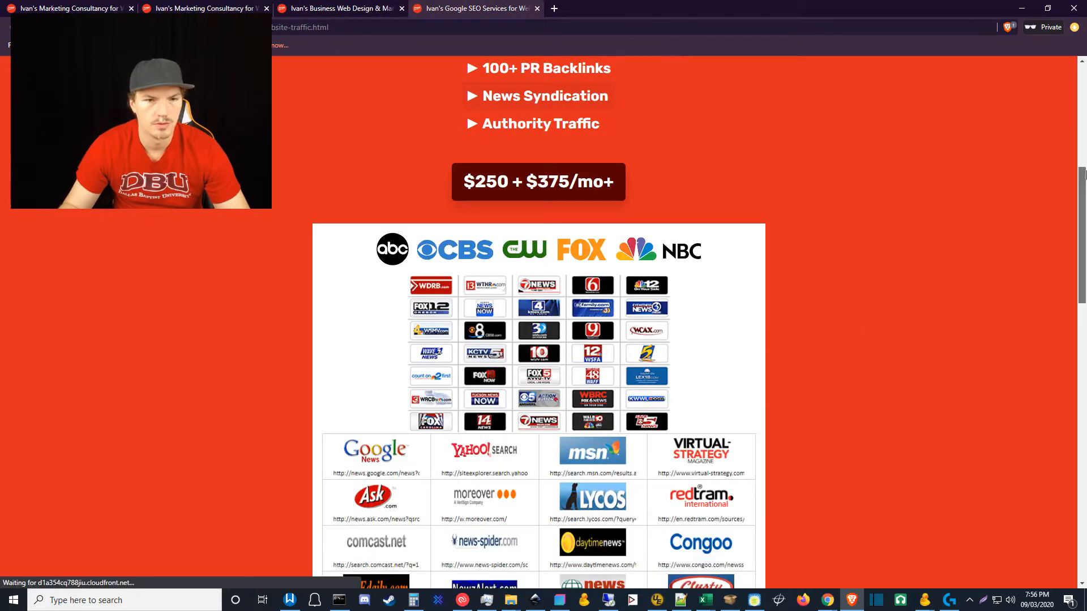
left_click_drag(1079, 209, 1062, 466)
scroll(1078, 135, "up", 15)
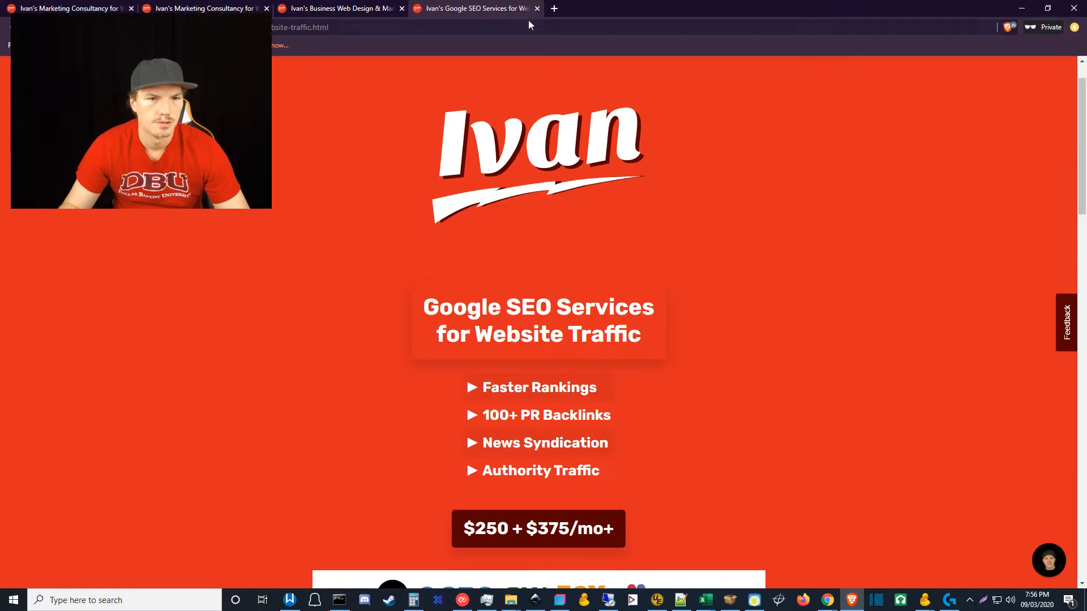
left_click(538, 8)
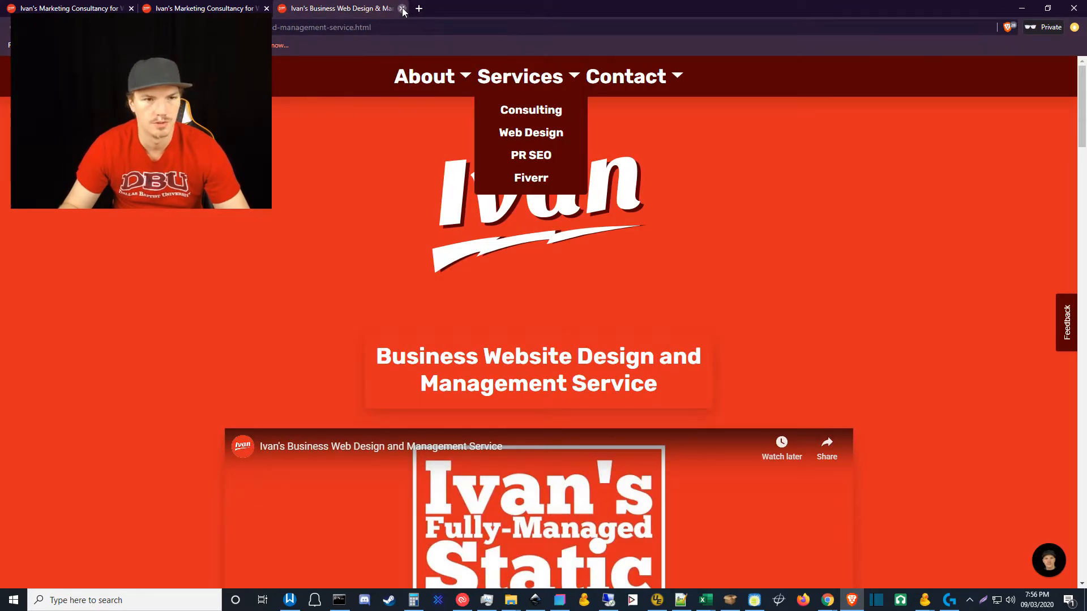
left_click(402, 8)
left_click(1022, 8)
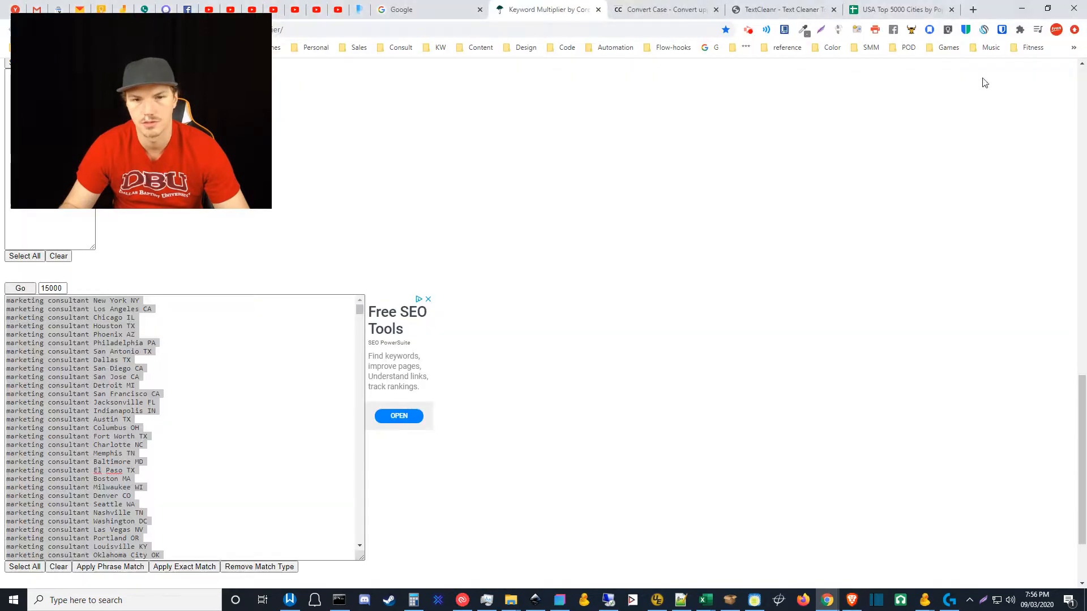
Extend the first list's terms to "seo services" and "web design services", and regenerate the combined keywords.
left_click(609, 601)
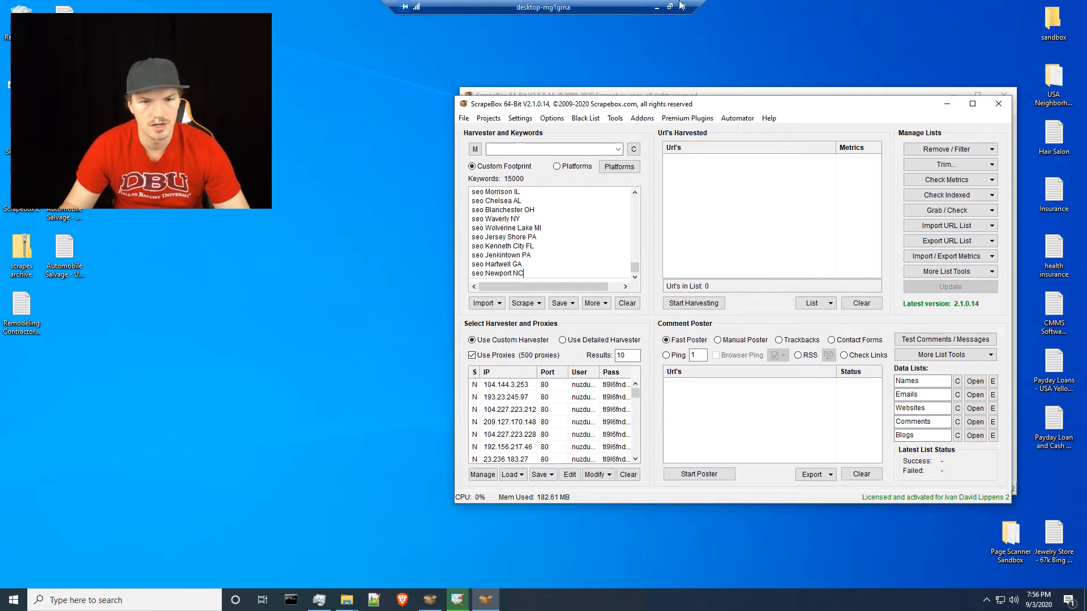
left_click(658, 7)
scroll(237, 354, "up", 10)
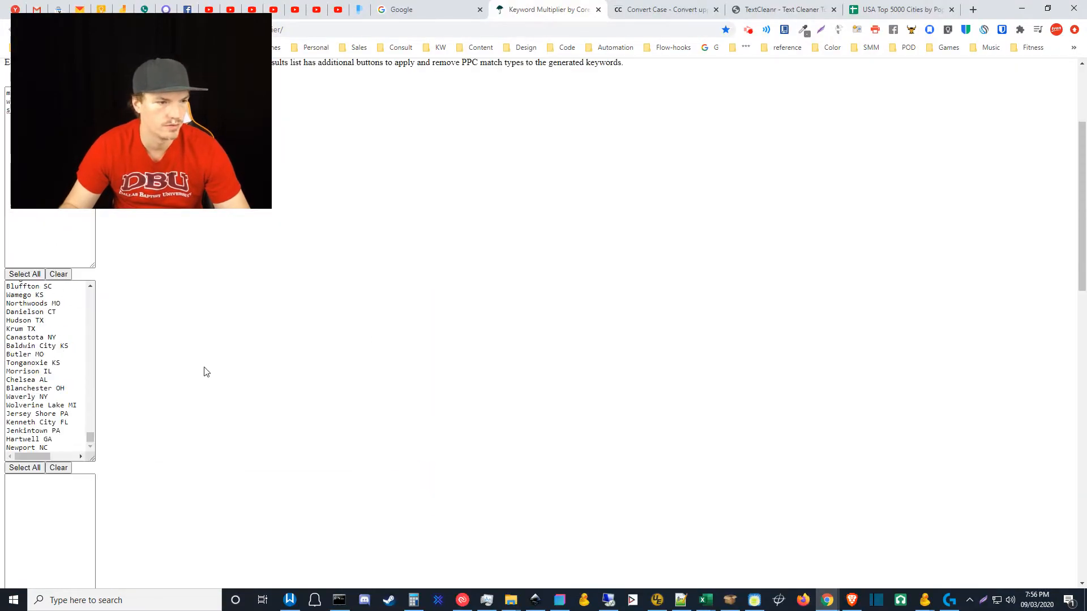
scroll(145, 366, "up", 2)
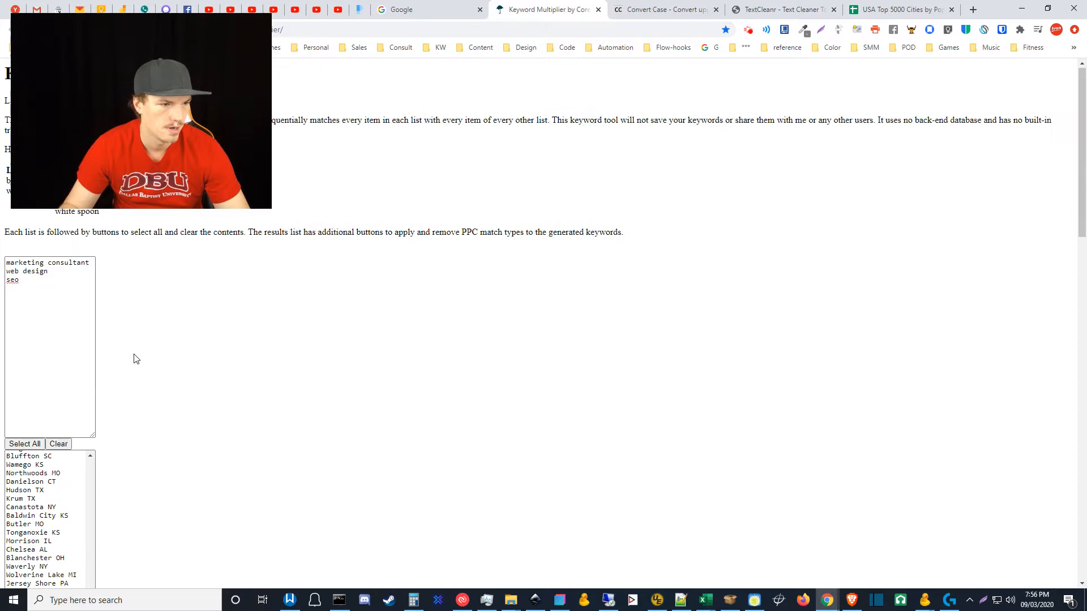
left_click(45, 285)
type("services")
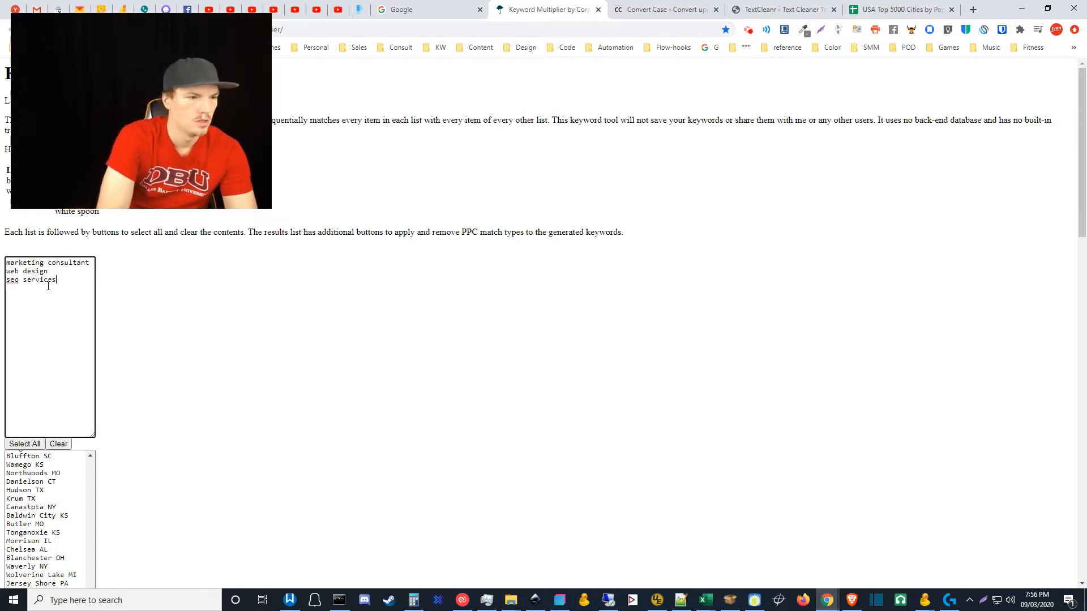
key("Up")
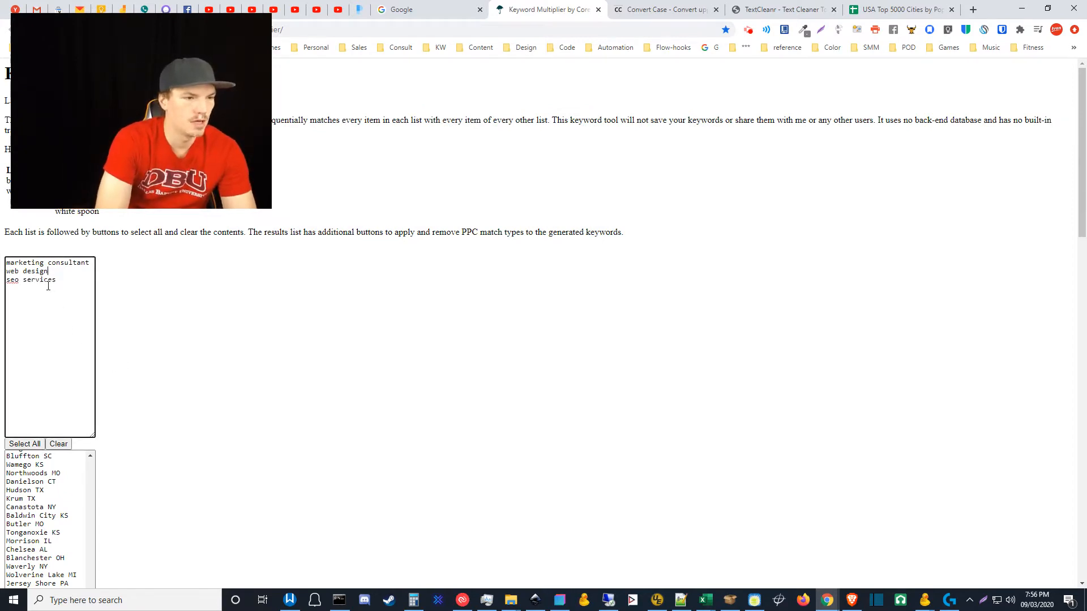
type("services")
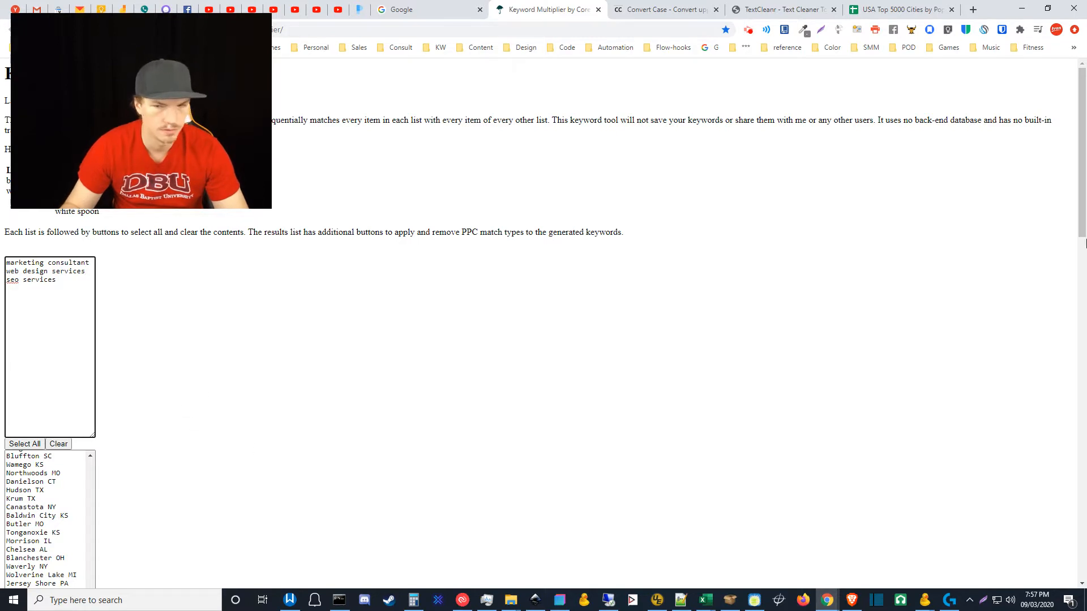
left_click_drag(1084, 191, 1067, 455)
left_click(26, 412)
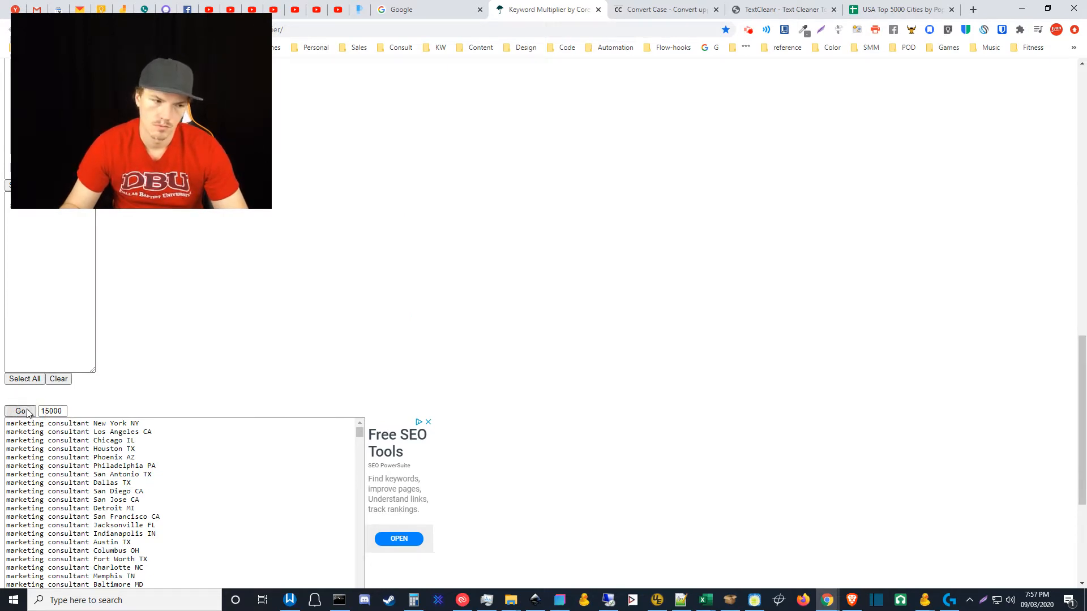
Run the keyword combination again, check the output down to the web design services entries and copy the whole list.
left_click(19, 414)
scroll(207, 488, "down", 15)
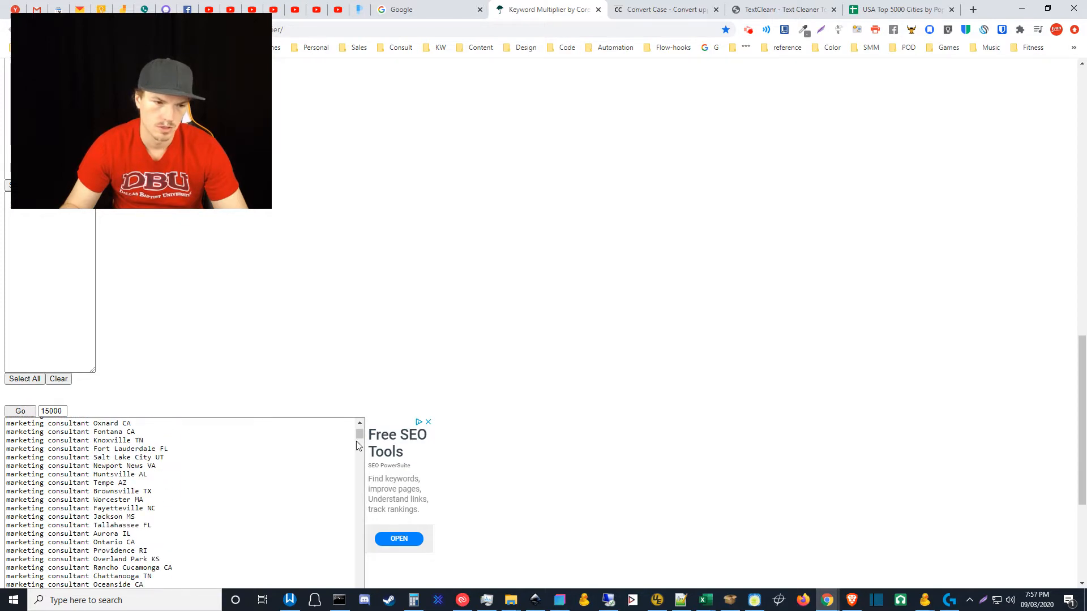
left_click_drag(359, 436, 359, 538)
left_click(243, 493)
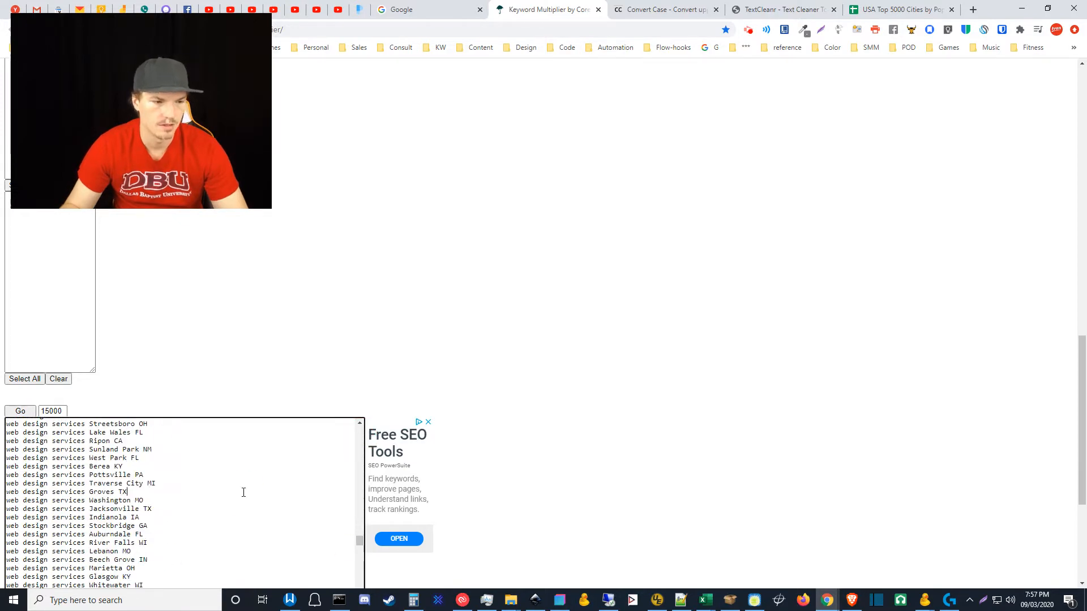
key("ctrl+a")
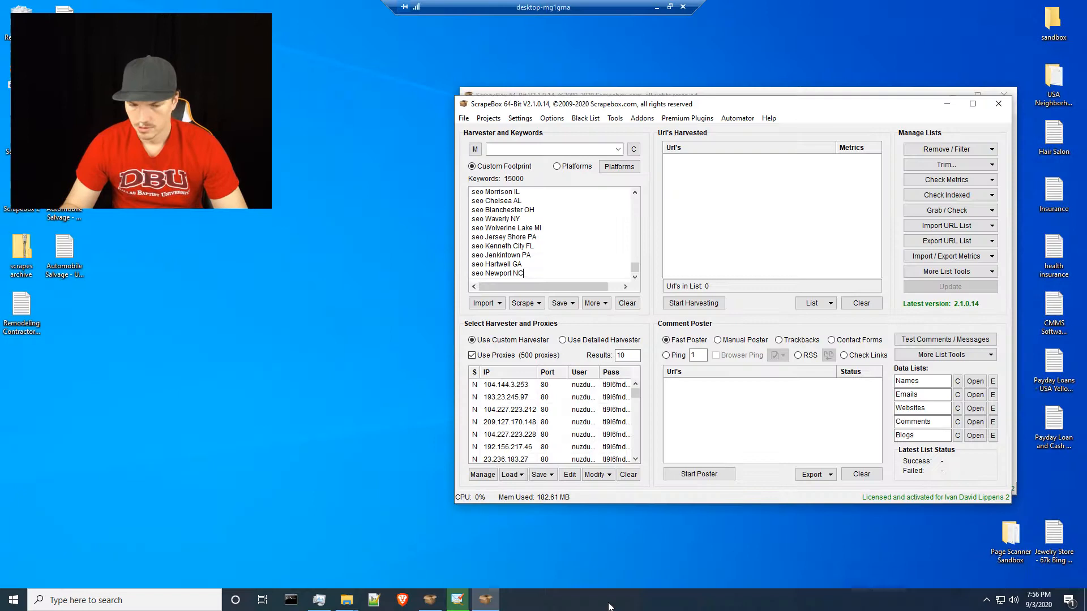
Switch to ScrapeBox on the remote desktop and replace the Harvester's keyword list with the copied service and city keywords.
left_click(609, 599)
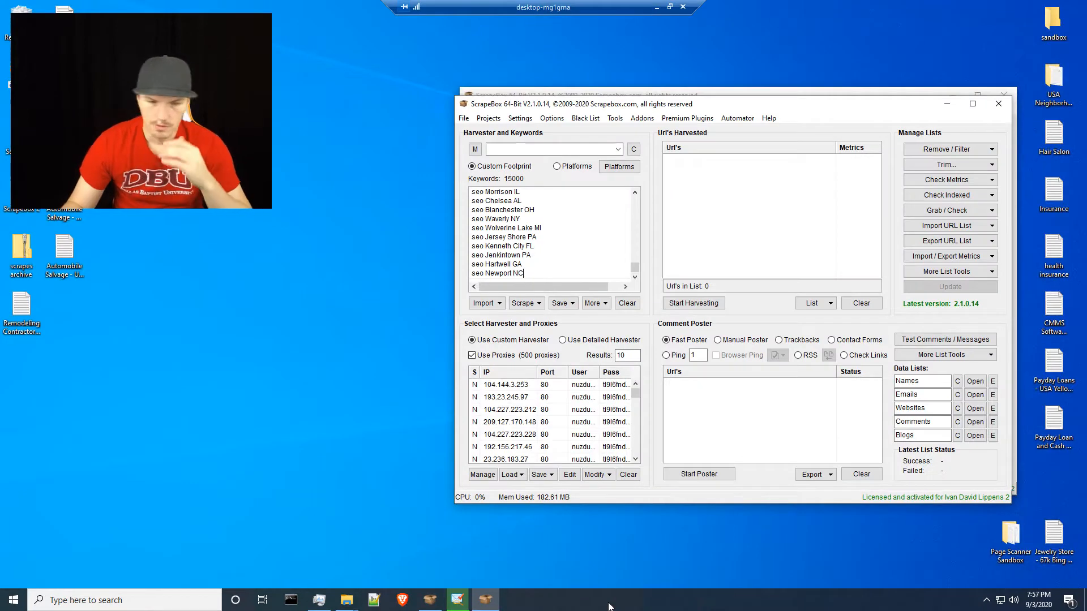
left_click(561, 220)
key("ctrl+a")
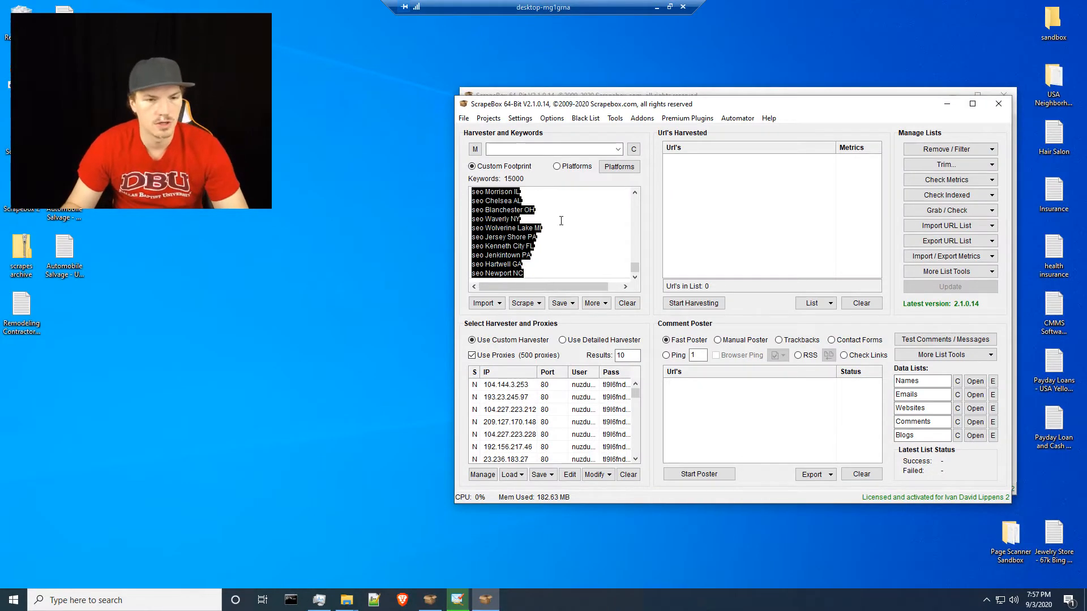
key("ctrl+v")
key("BackSpace")
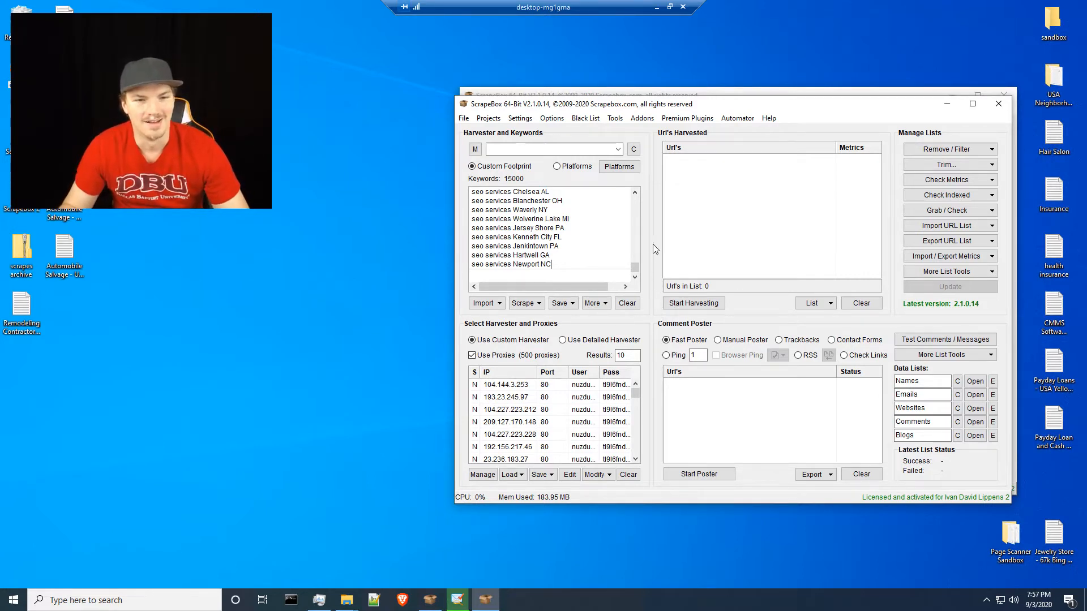
Start the Custom Harvester on the loaded keywords with Bing as the only search engine.
left_click(699, 303)
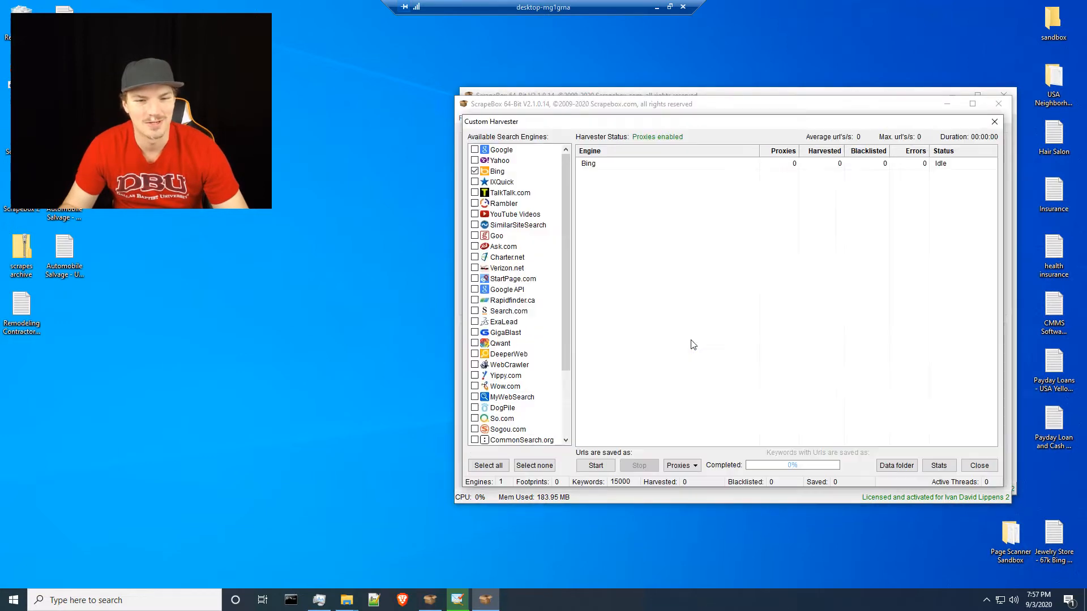
left_click(979, 465)
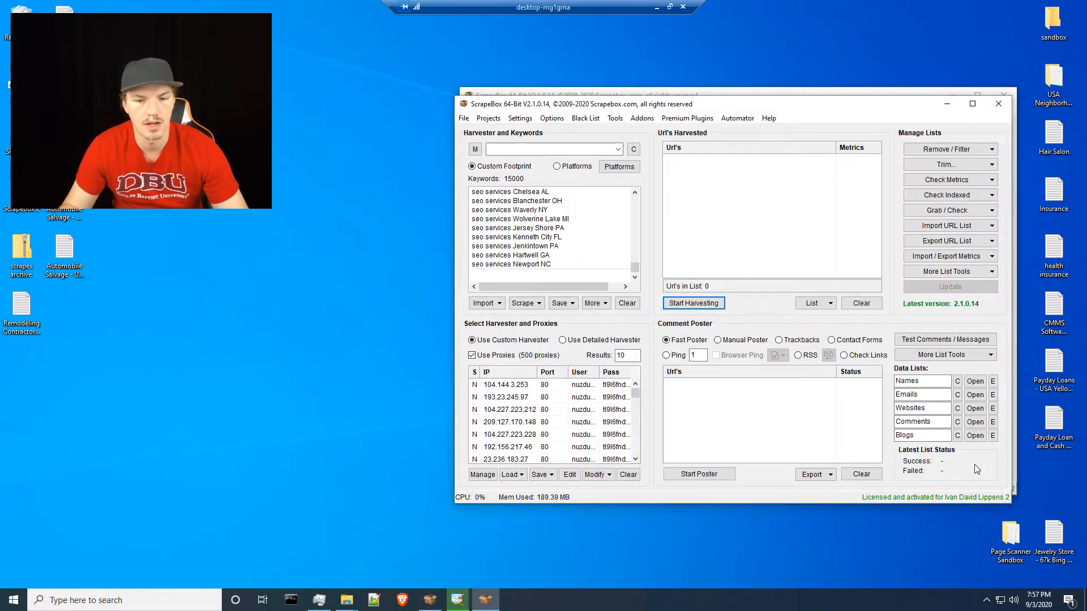
double_click(624, 355)
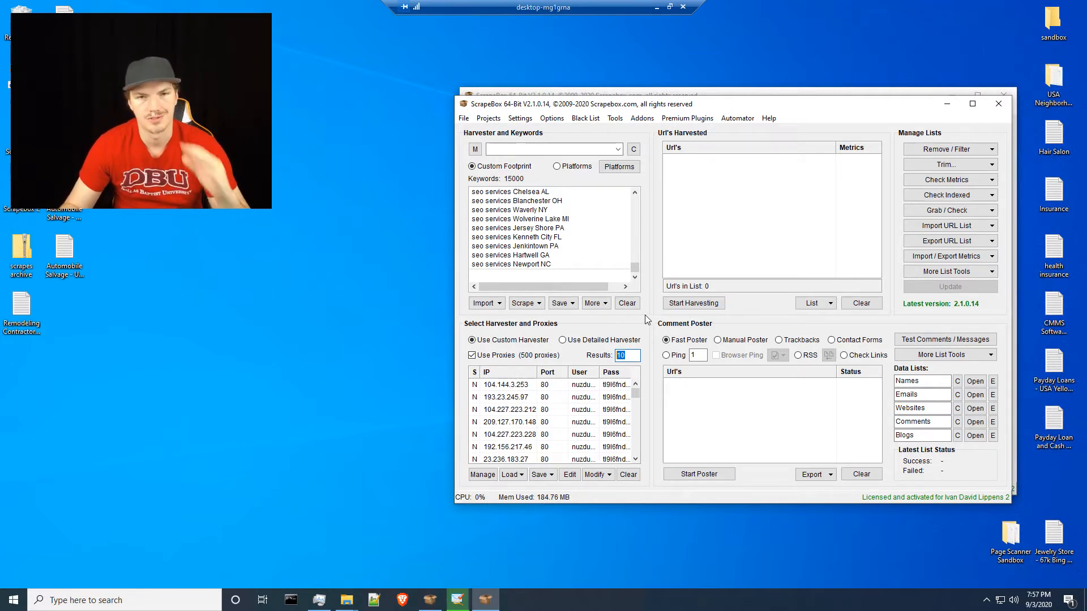
left_click(691, 306)
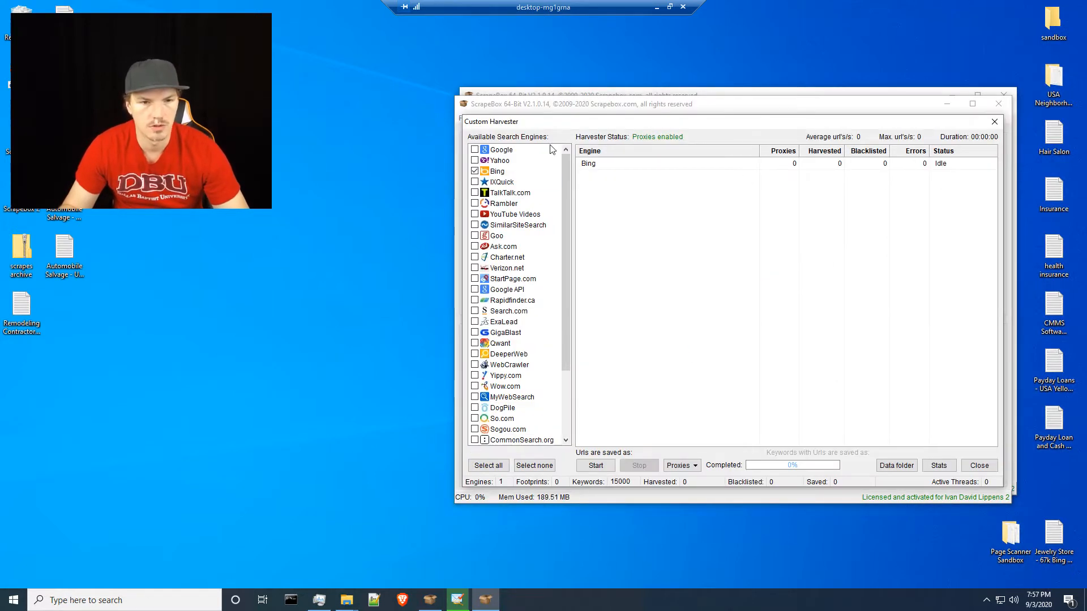
left_click(596, 466)
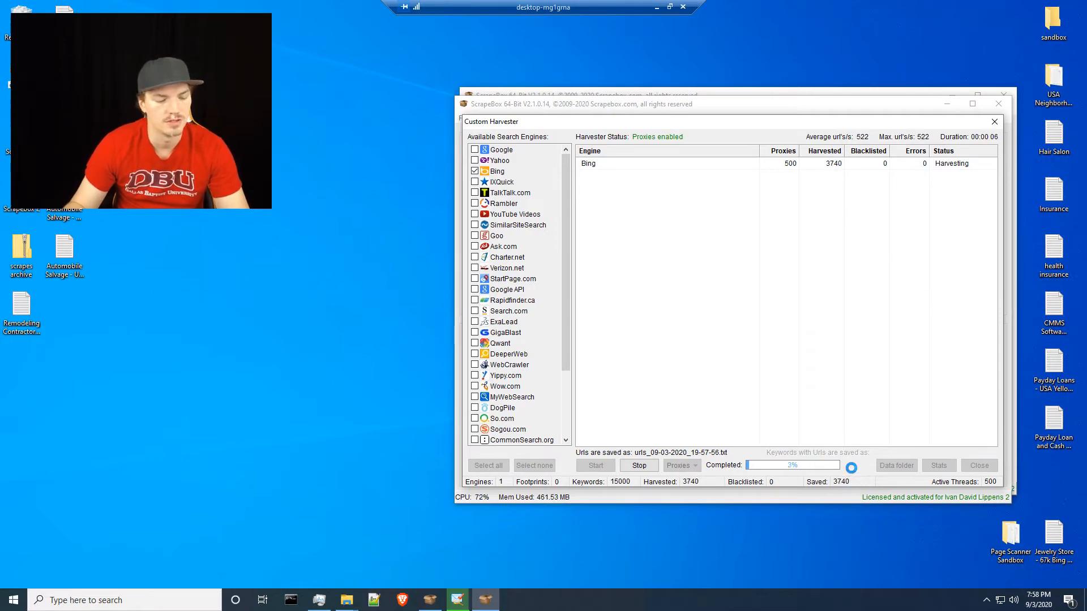
Leave the remote desktop while the harvest runs, return to it and exit the keyword statistics to ScrapeBox's main window.
left_click(657, 8)
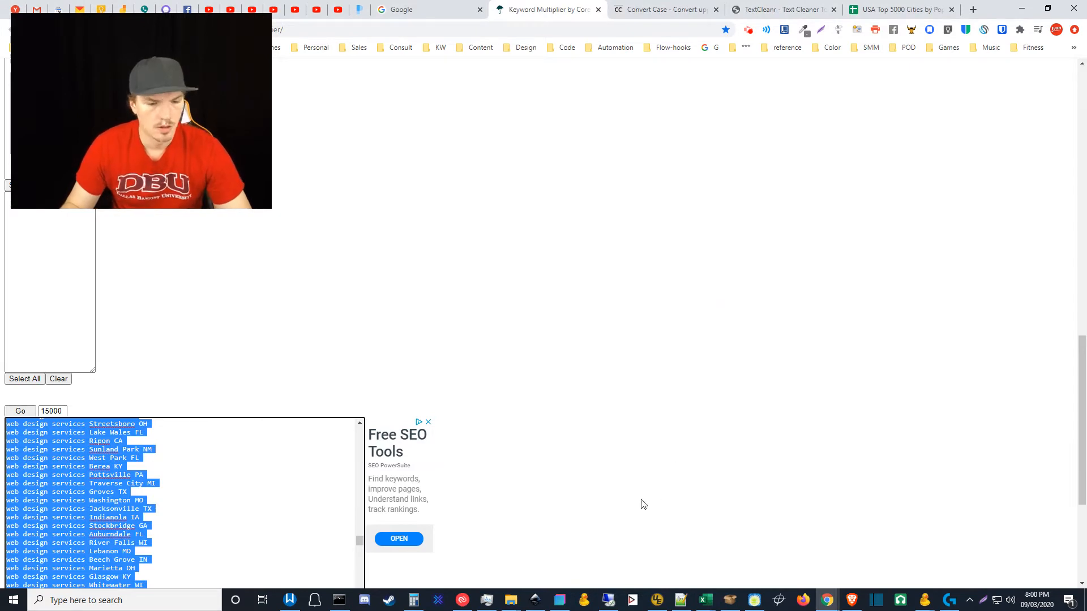
mouse_move(608, 599)
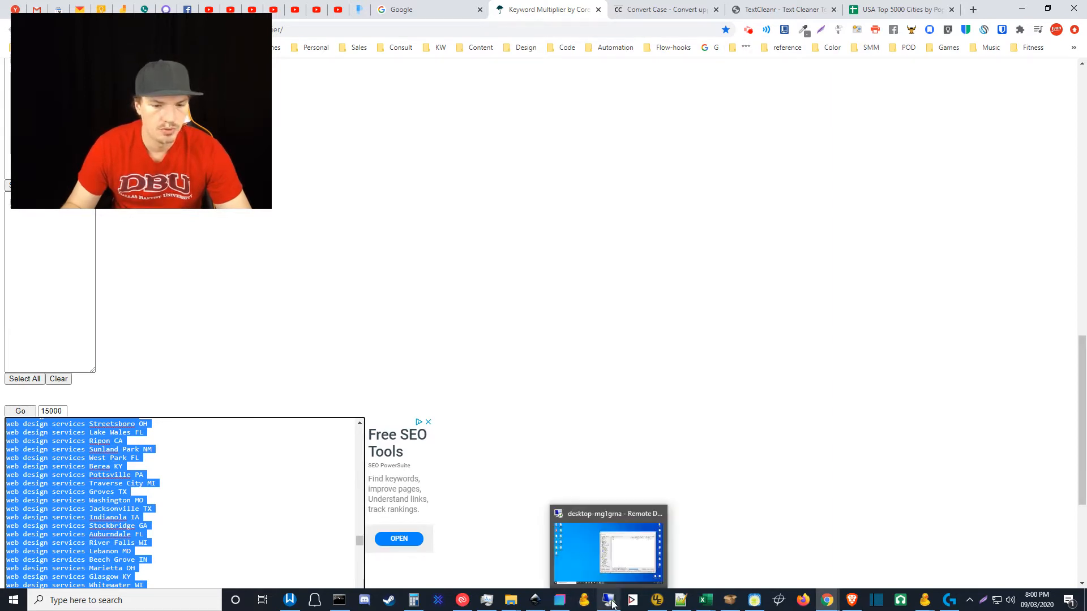
left_click(592, 555)
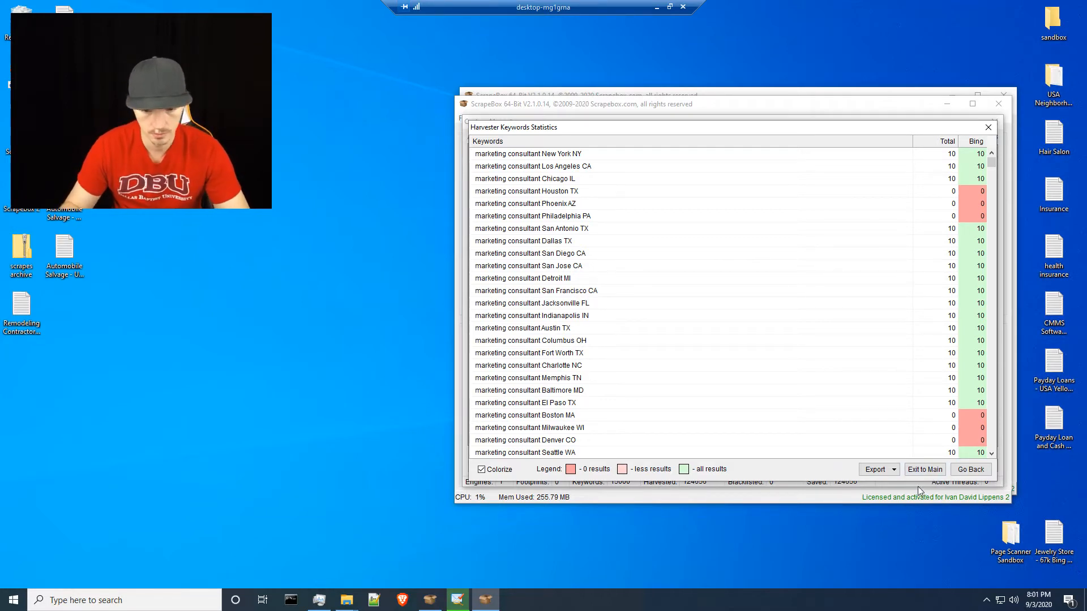
left_click(921, 472)
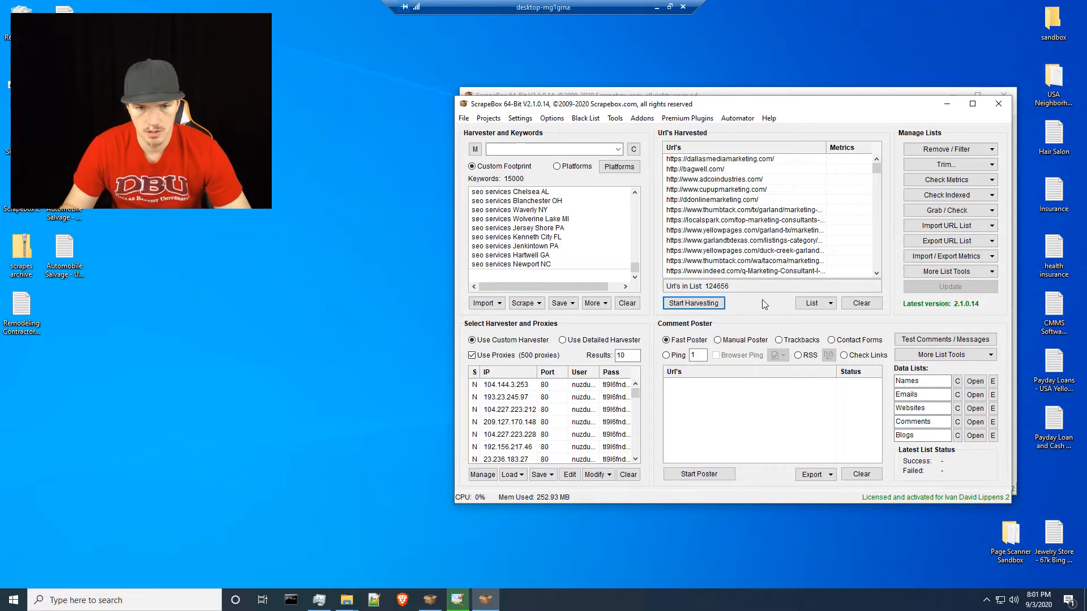
left_click(972, 150)
left_click(875, 121)
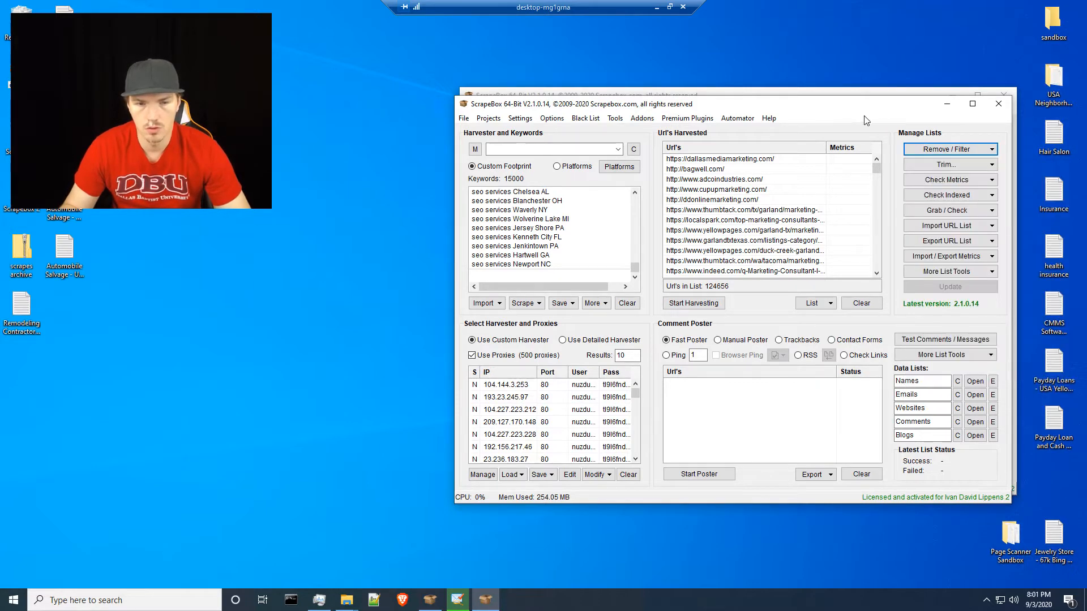
left_click(552, 119)
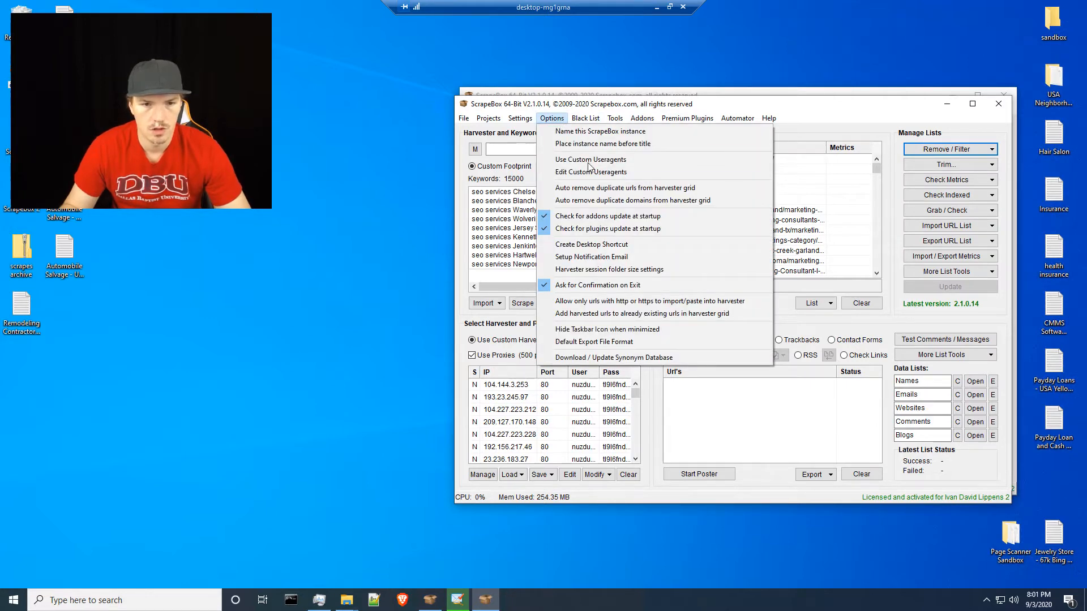
left_click(552, 120)
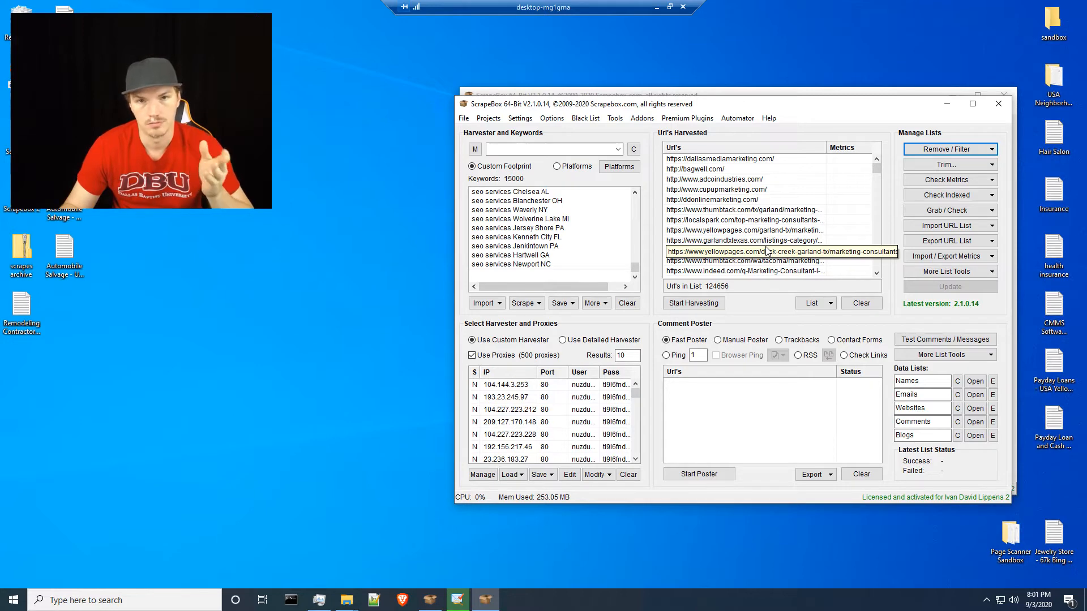
Copy all the harvested URLs and create a new text document on the remote desktop.
right_click(747, 210)
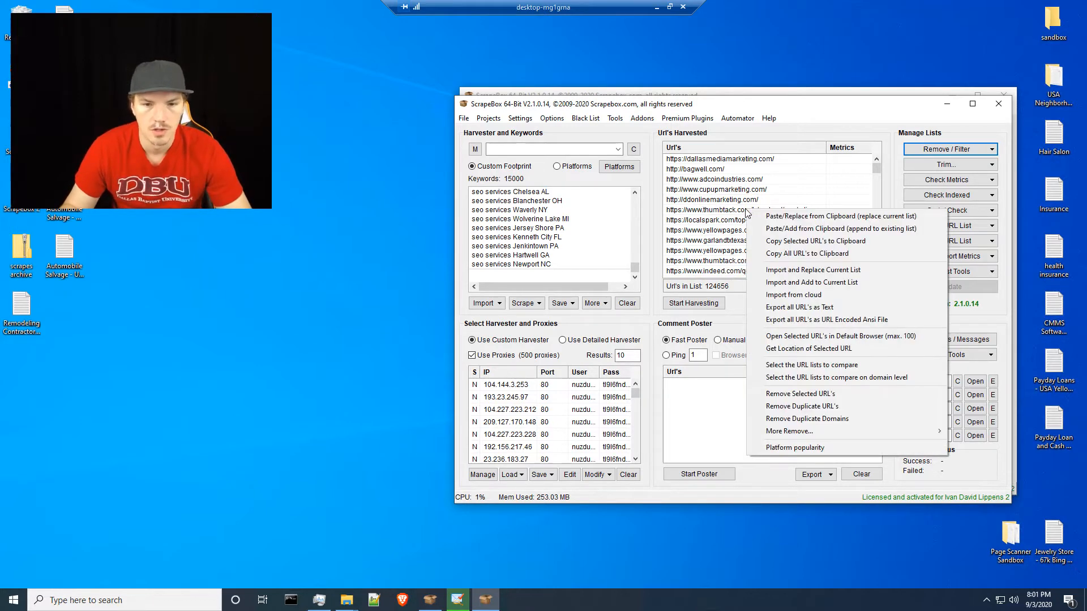
left_click(804, 254)
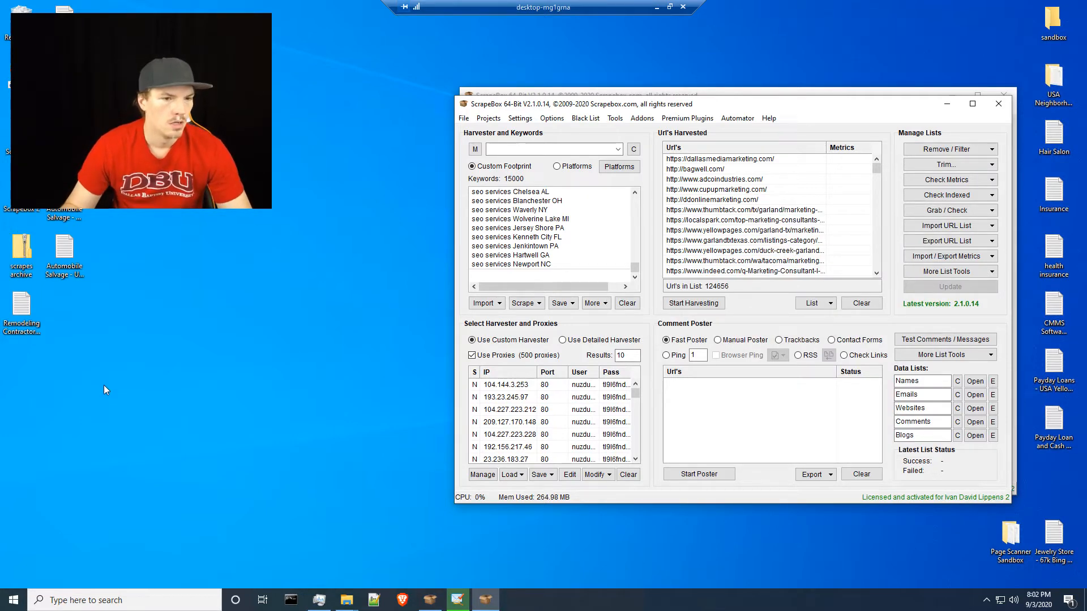
right_click(89, 369)
mouse_move(187, 465)
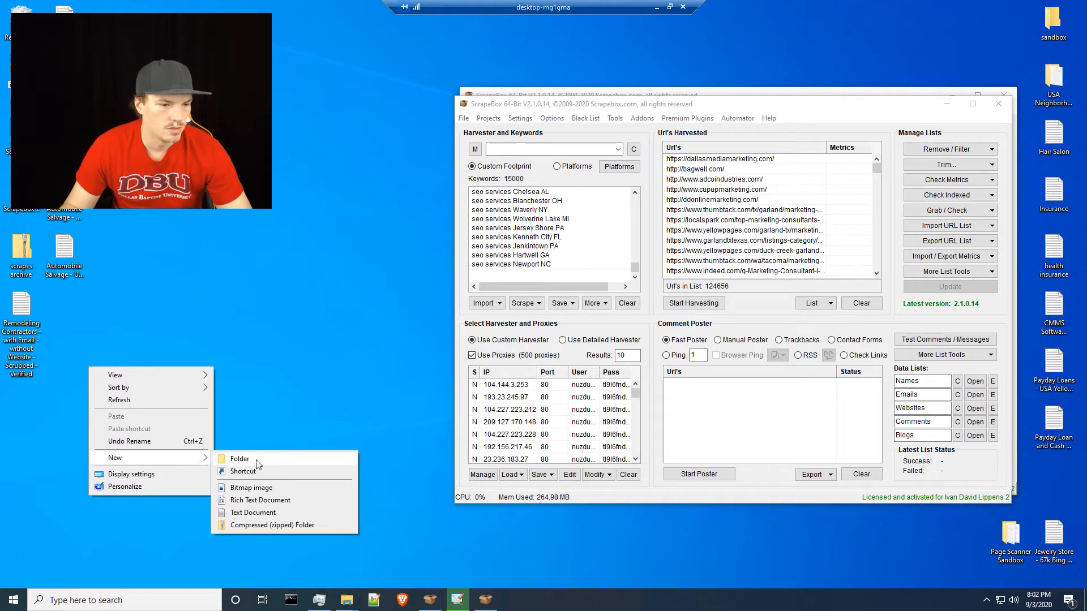
left_click(252, 510)
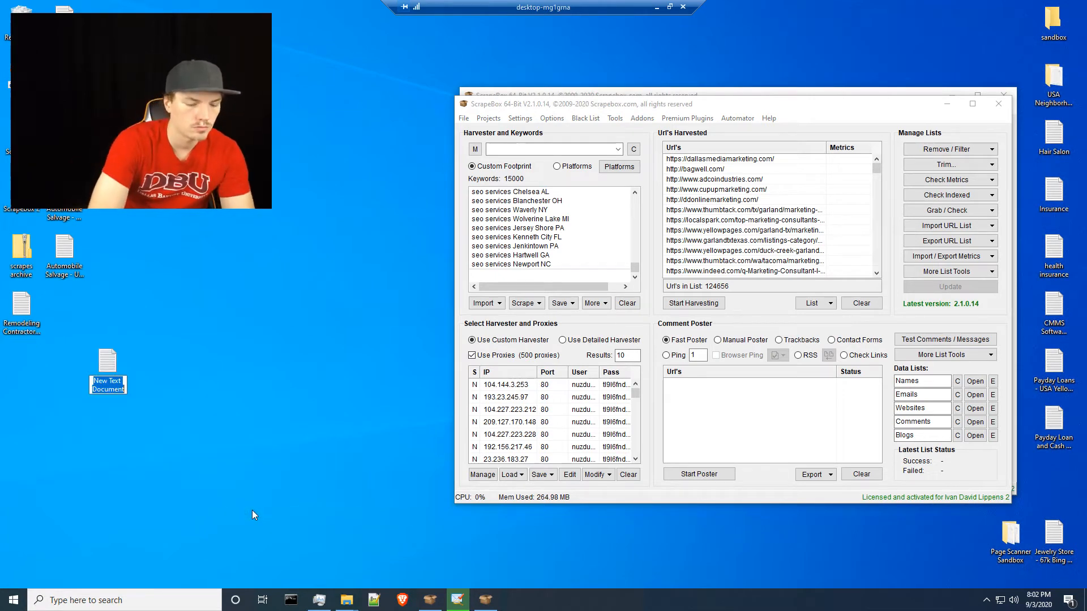
Name the text document "Marketing Consultant - Web Design - SEO - USA Bing Scrape - URLs - Unscrubbed" and place it below the Remodeling Contractors file.
type("Web Desi")
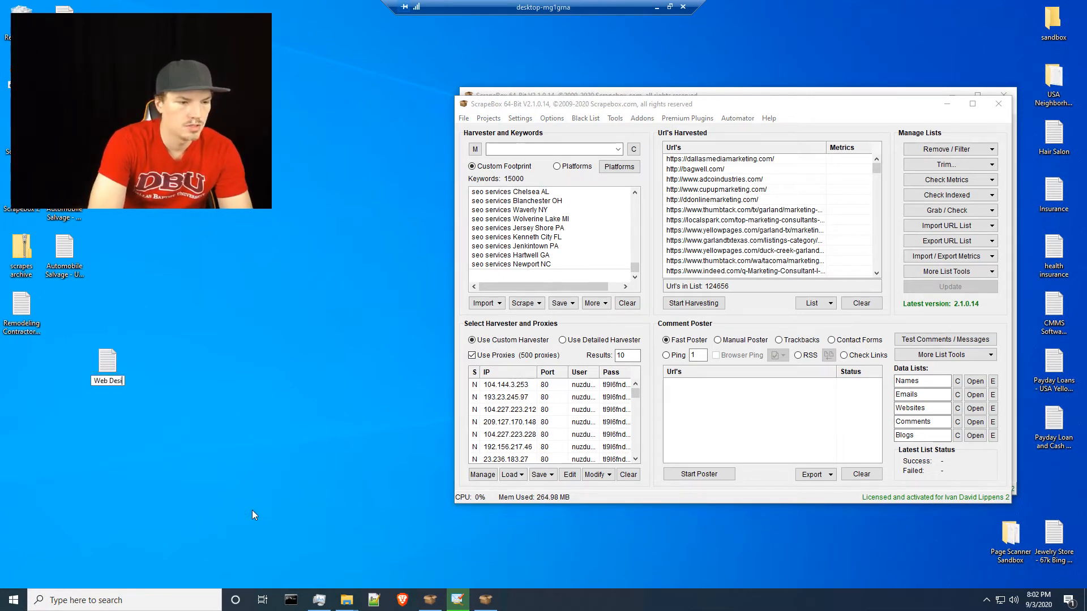
type("gn - SO")
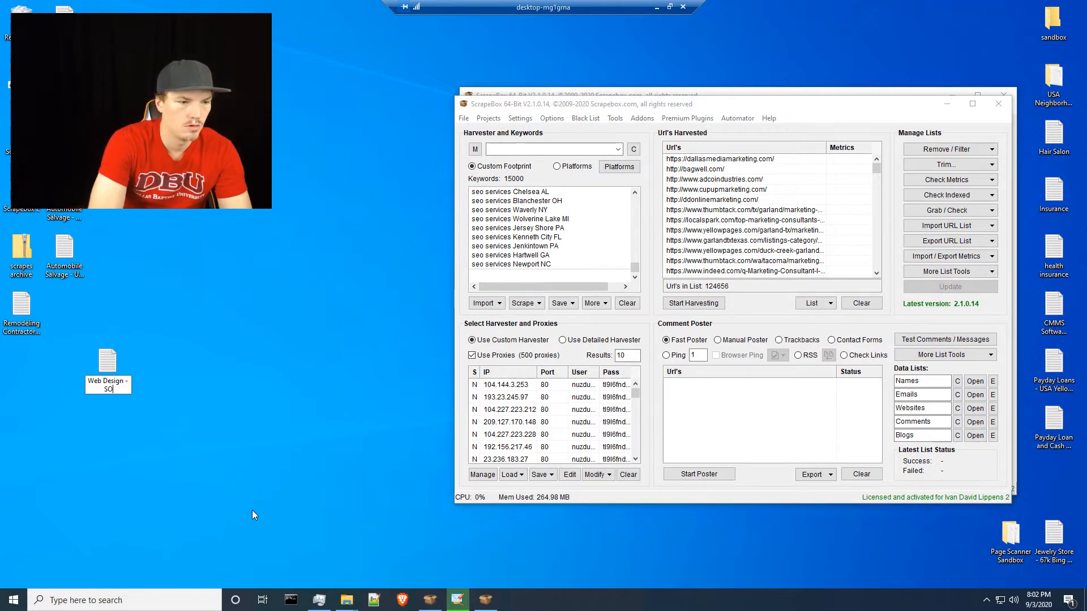
key("BackSpace")
type("EO -")
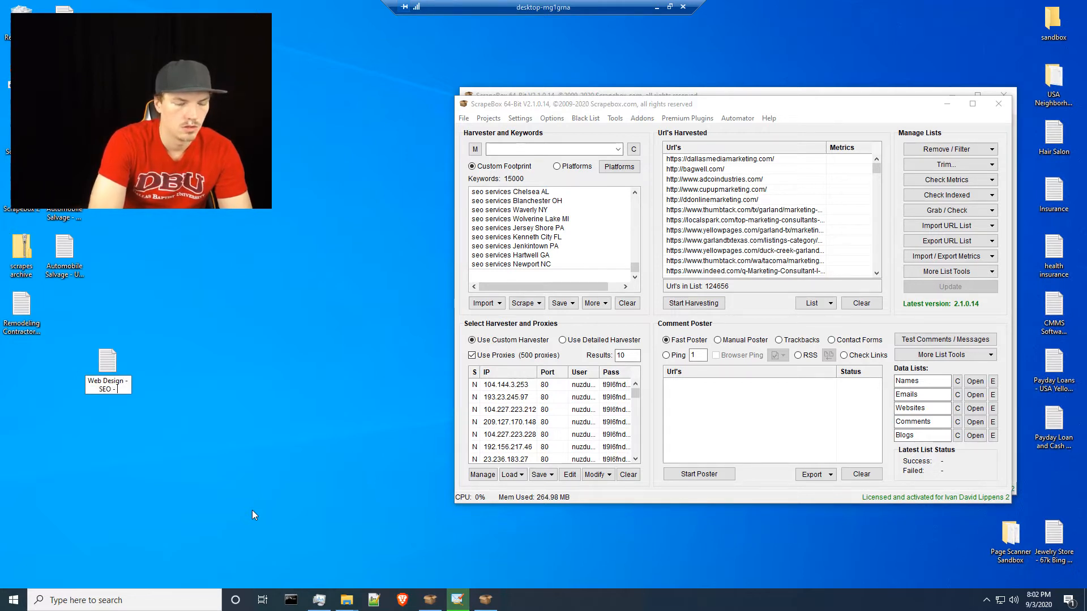
key("BackSpace")
key("BackSpace")
key("BackSpace")
key("BackSpace")
key("ctrl+Left")
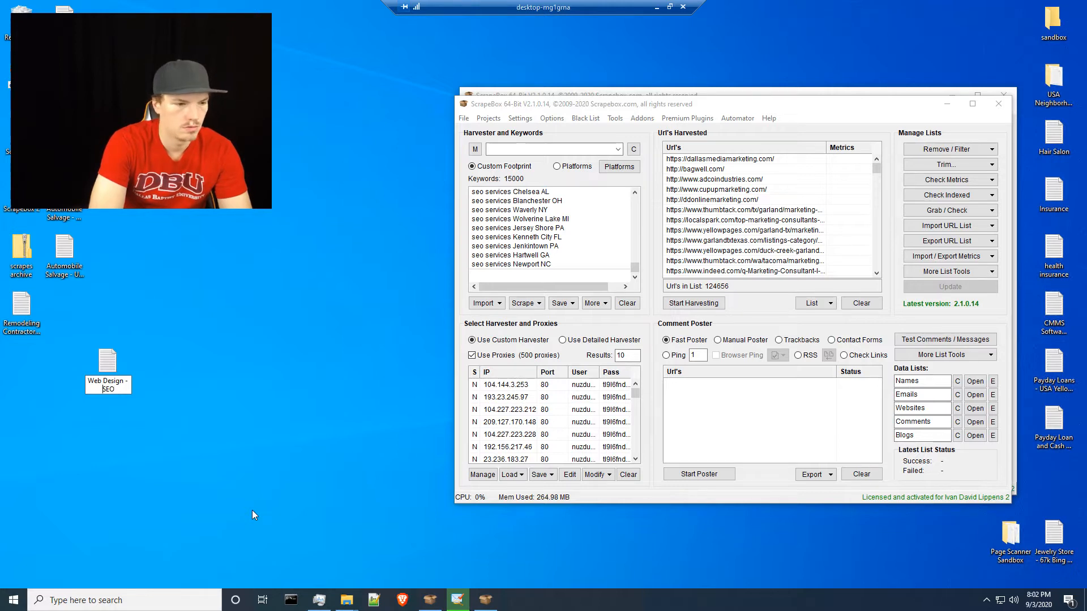
key("ctrl+Left")
key("ctrl+Left")
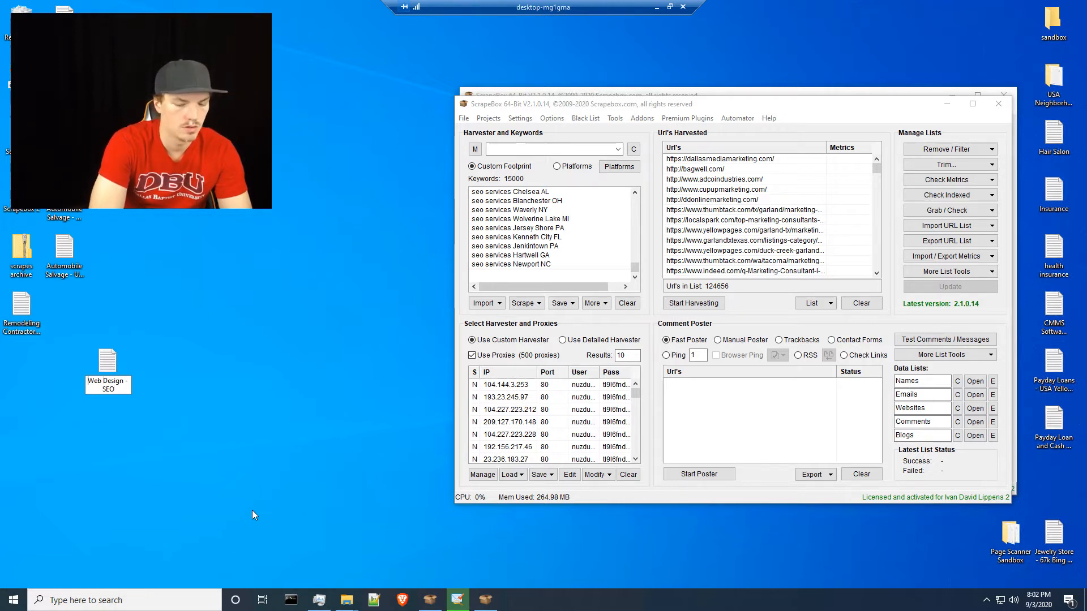
type("Marketing Consult")
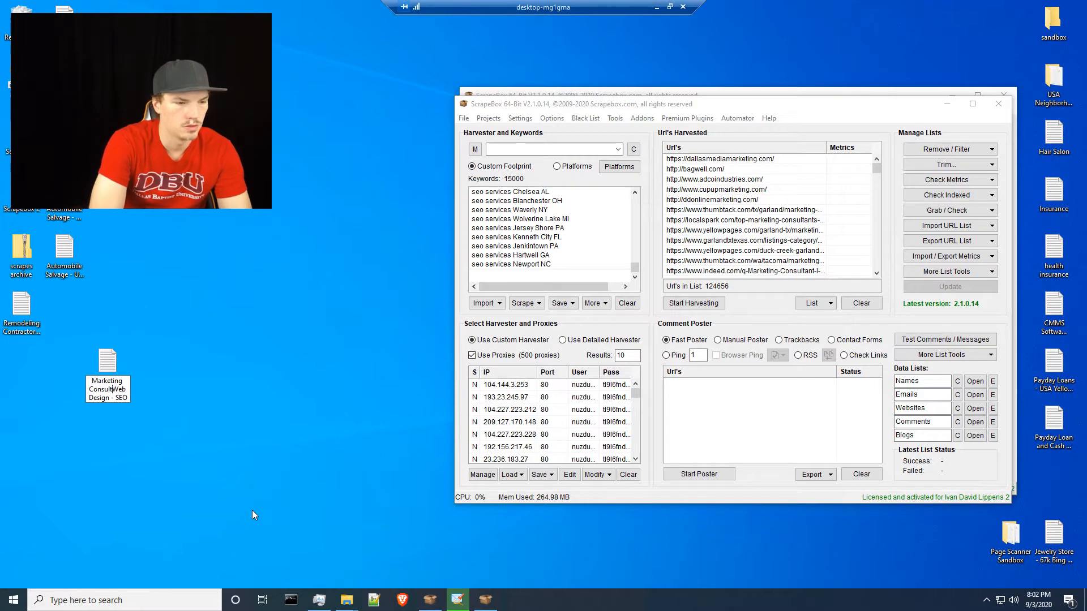
type("ant -")
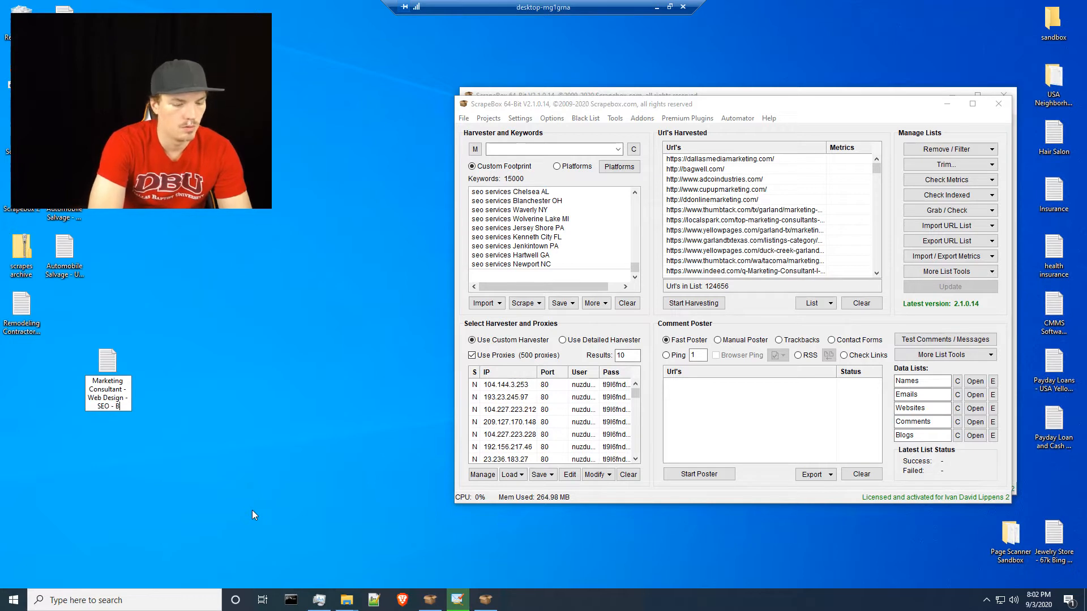
type("Bing Scrape")
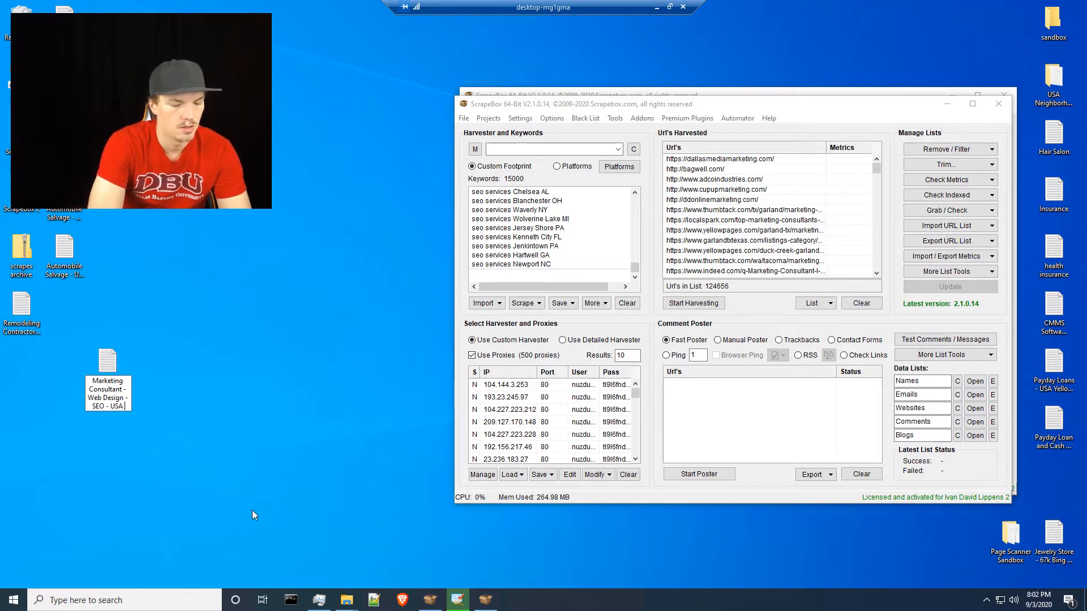
type(" - UR")
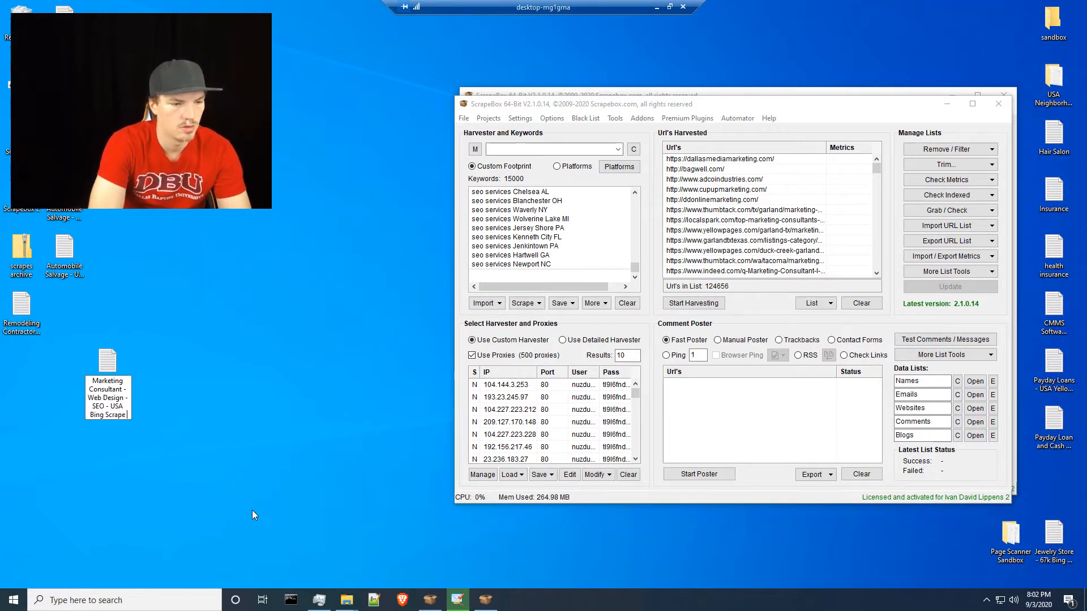
type("Ls")
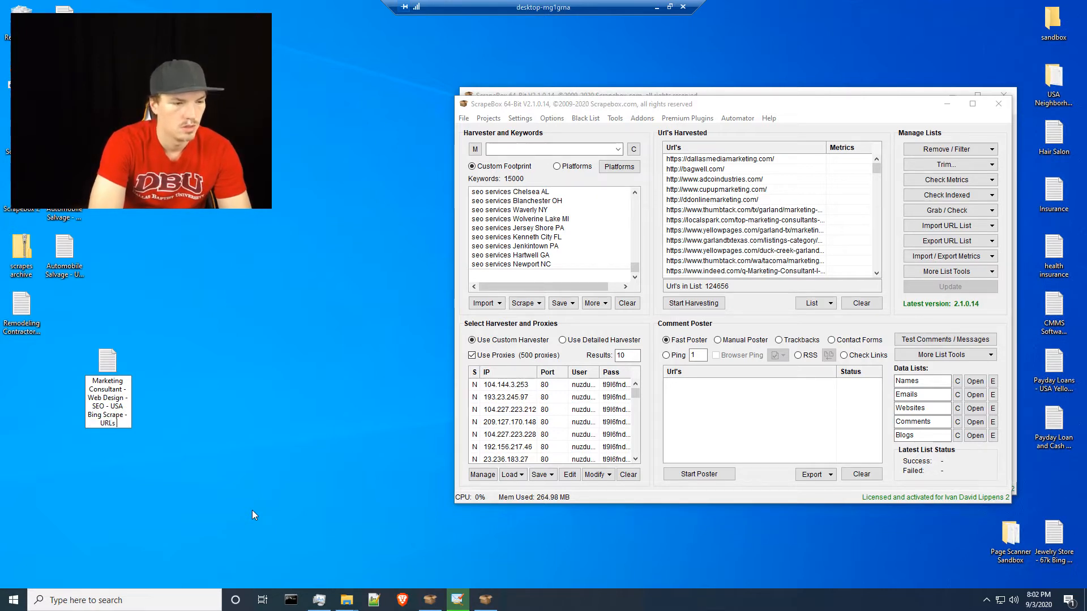
type(" - Unscrub")
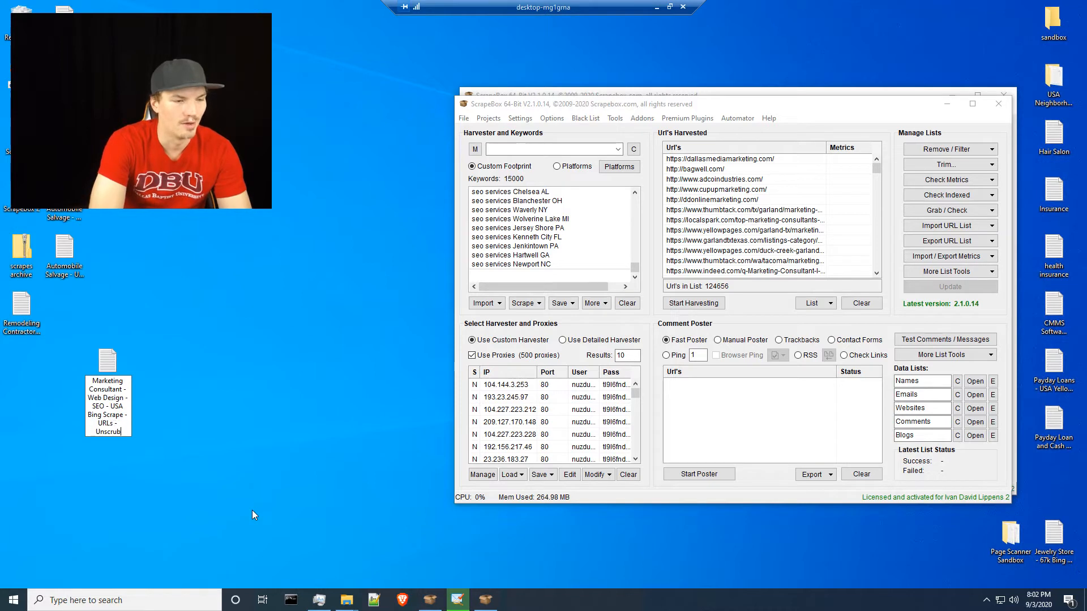
type("bed")
key("Return")
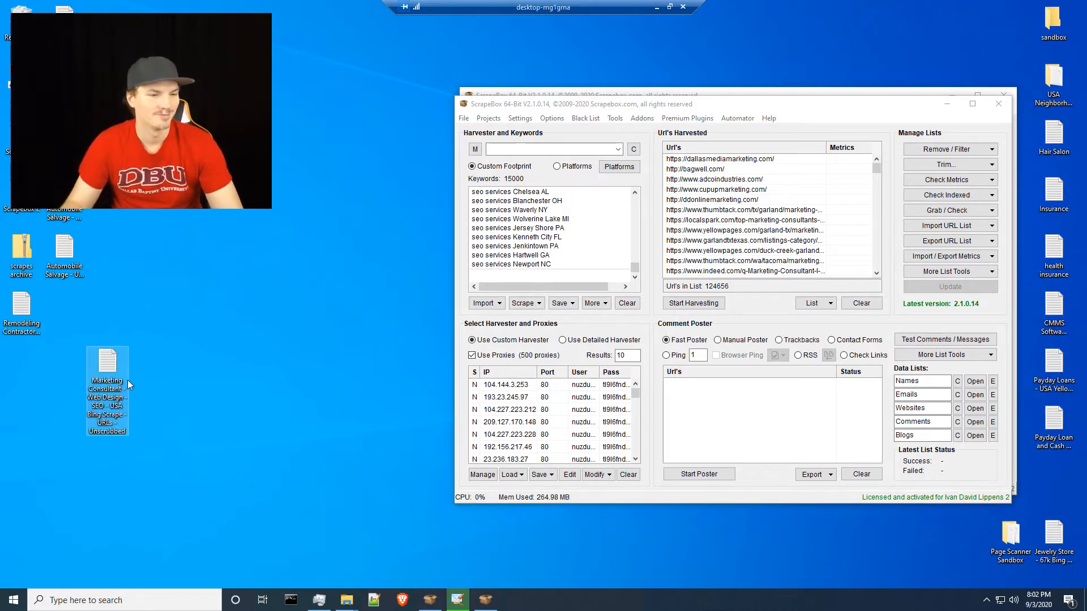
left_click_drag(128, 379, 43, 379)
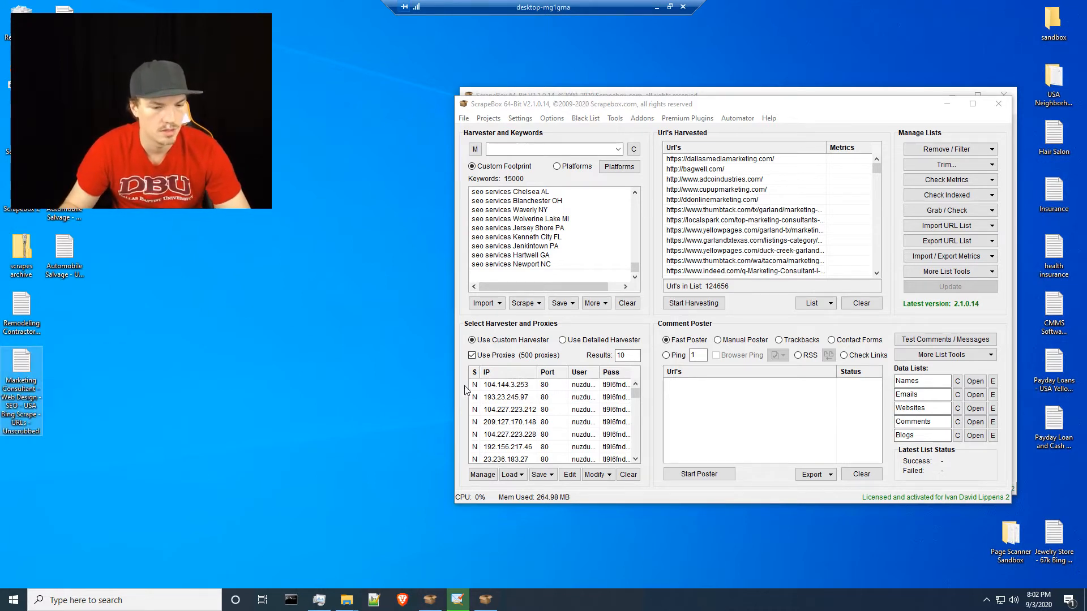
Leave the remote desktop and switch to the Excel workbook for the top 10 URLs' saturation analytics and pivot tables.
left_click(656, 7)
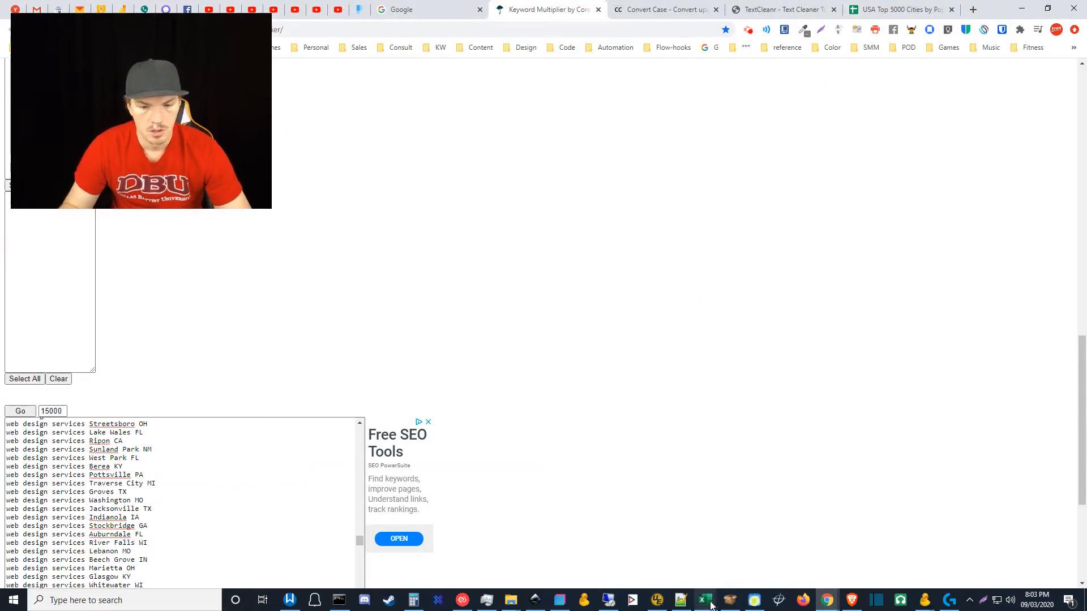
mouse_move(706, 600)
left_click(897, 548)
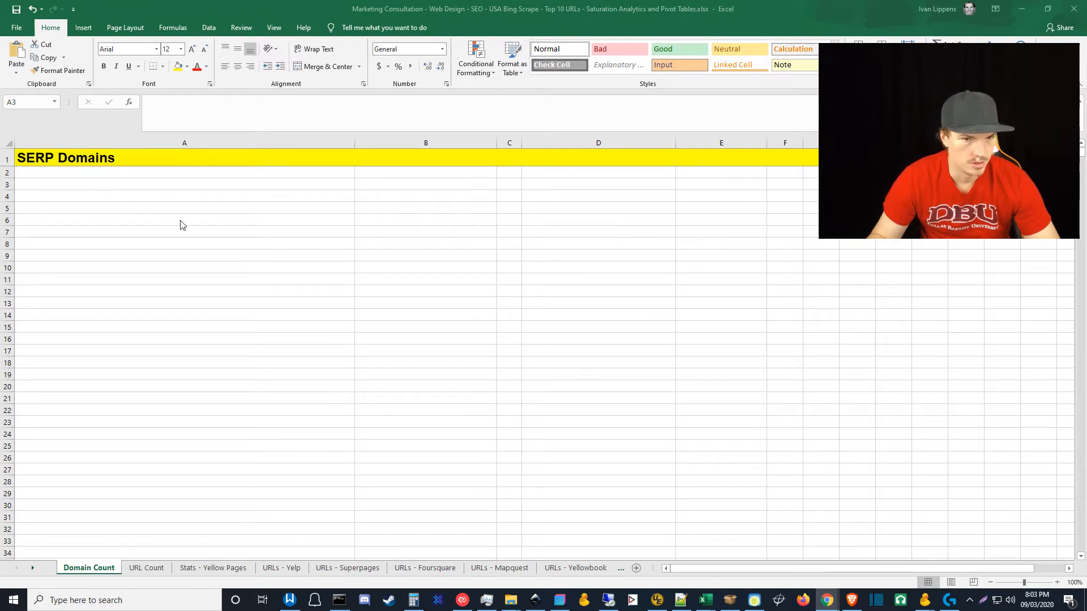
left_click(18, 29)
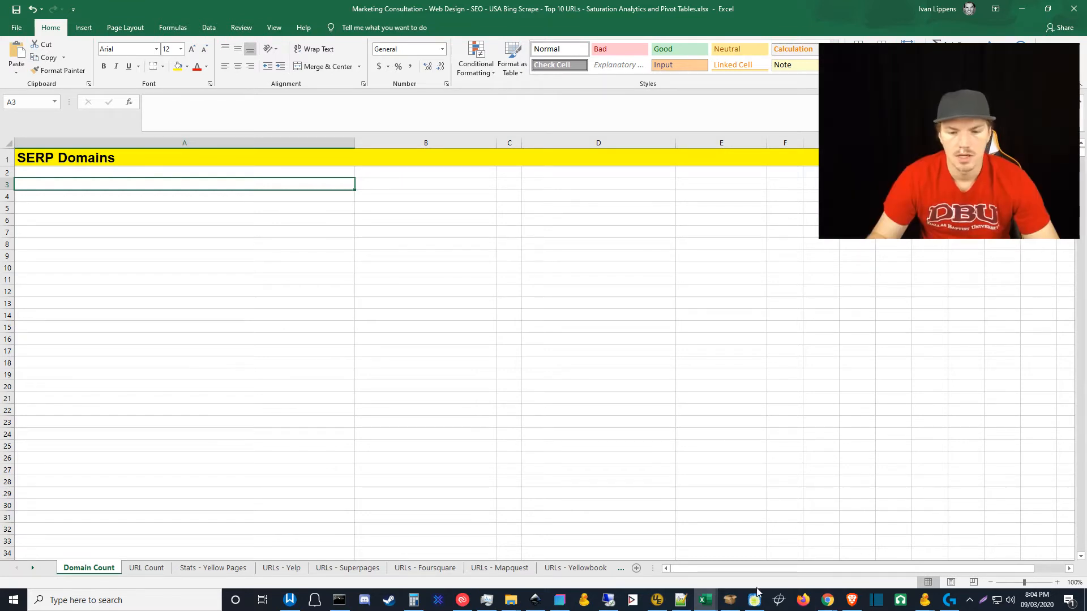
mouse_move(826, 604)
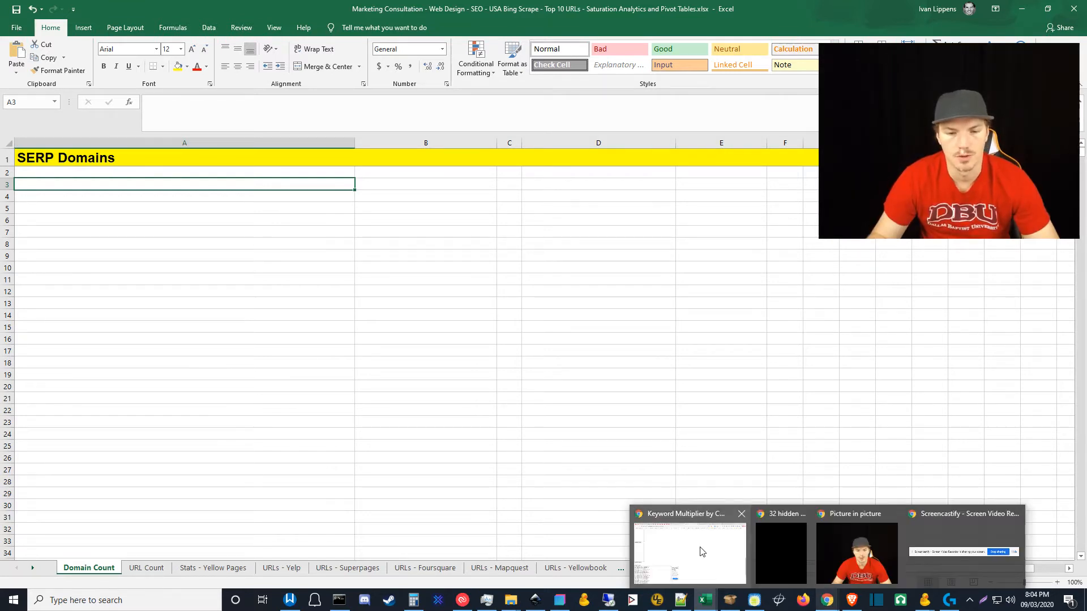
left_click(702, 551)
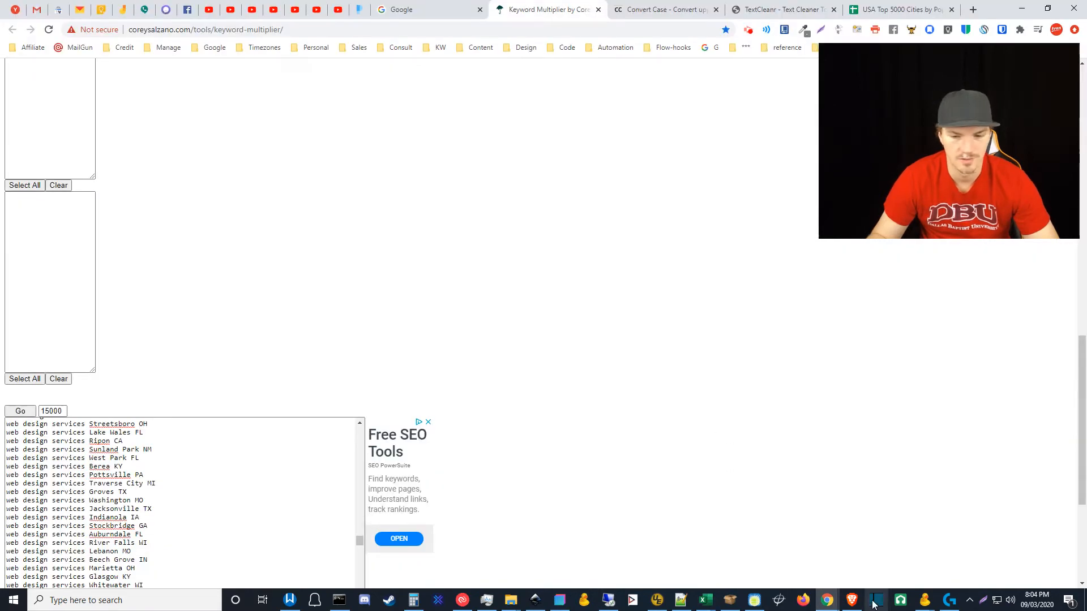
mouse_move(706, 605)
left_click(925, 515)
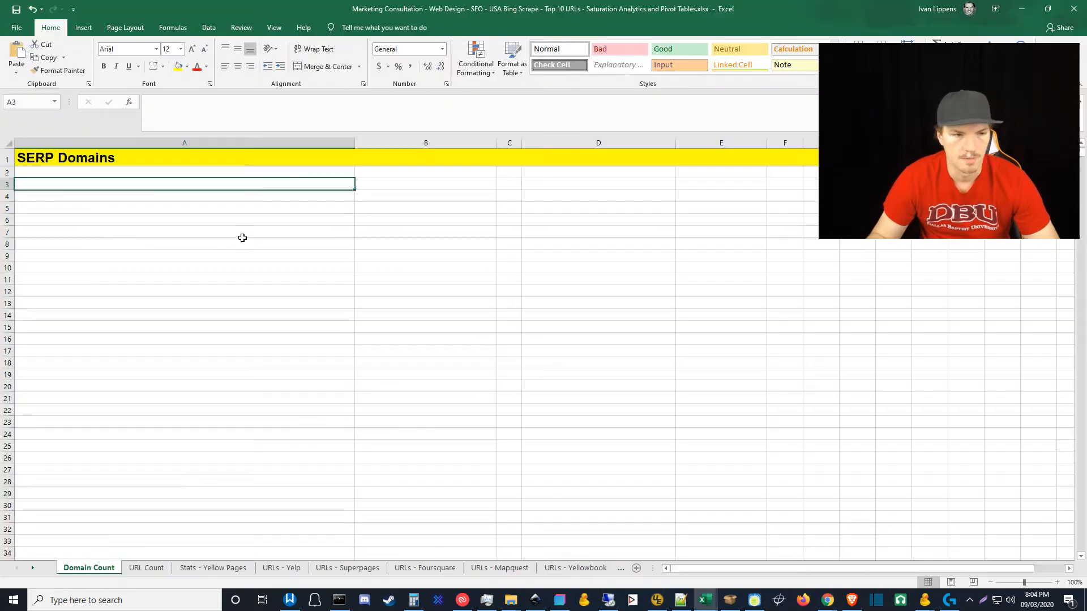
left_click(55, 172)
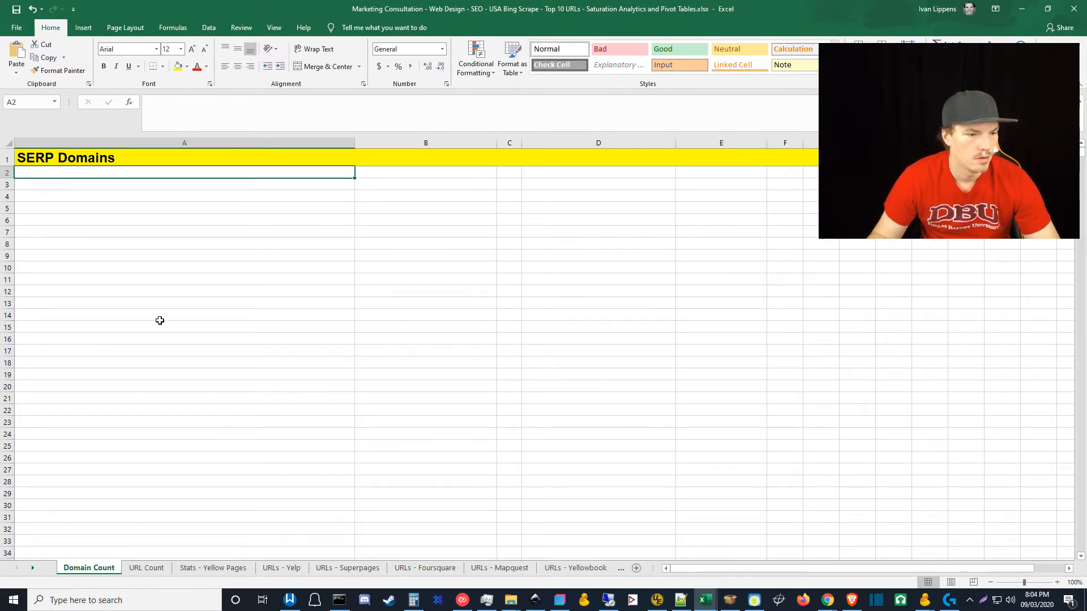
Paste the copied harvested URLs into column A of the URL Count sheet, starting at cell A2.
left_click(146, 568)
left_click(75, 171)
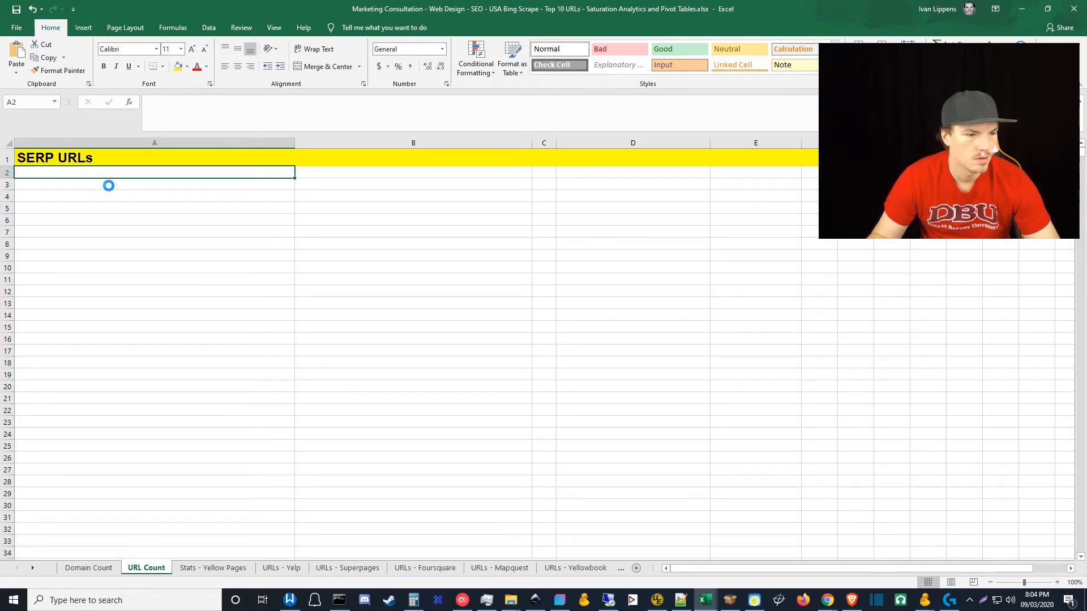
key("ctrl+v")
left_click(104, 153, "ctrl")
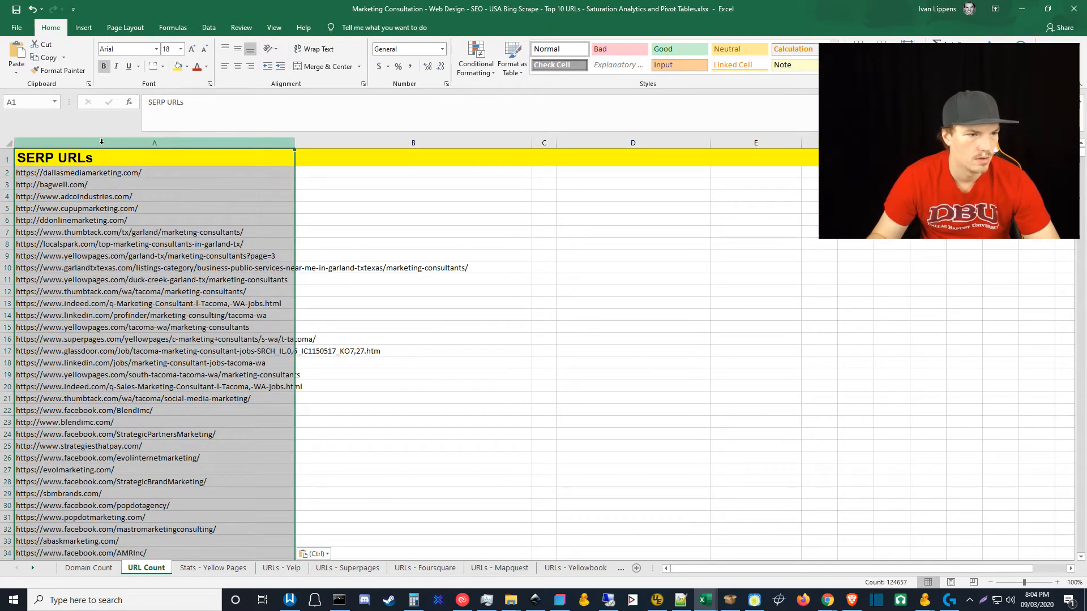
left_click(75, 185)
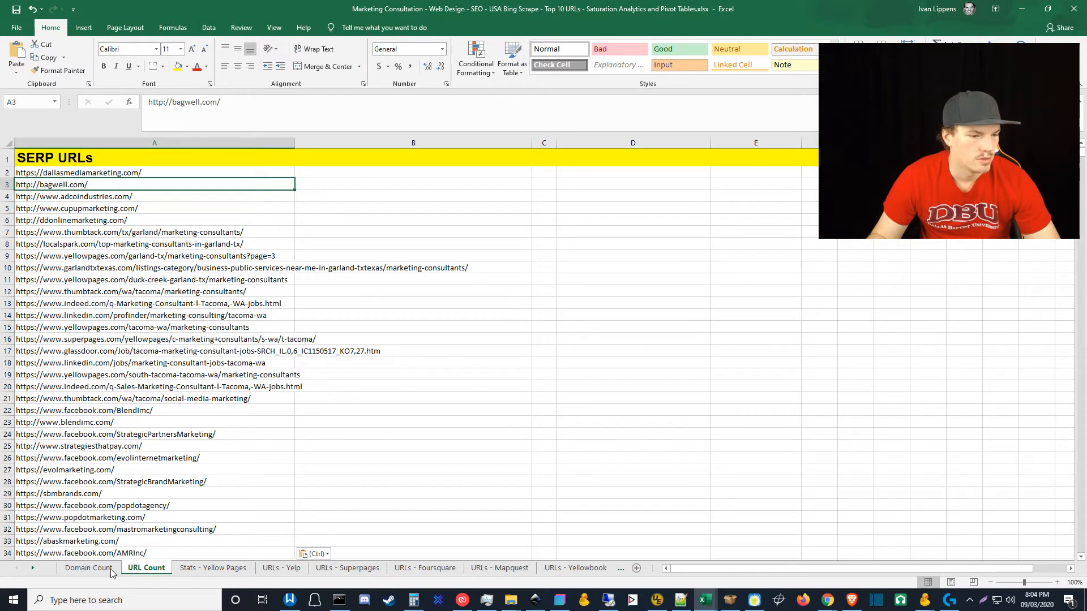
Place the URL Count sheet before Domain Count and freeze the top row of the URL Count sheet.
left_click_drag(81, 568, 77, 572)
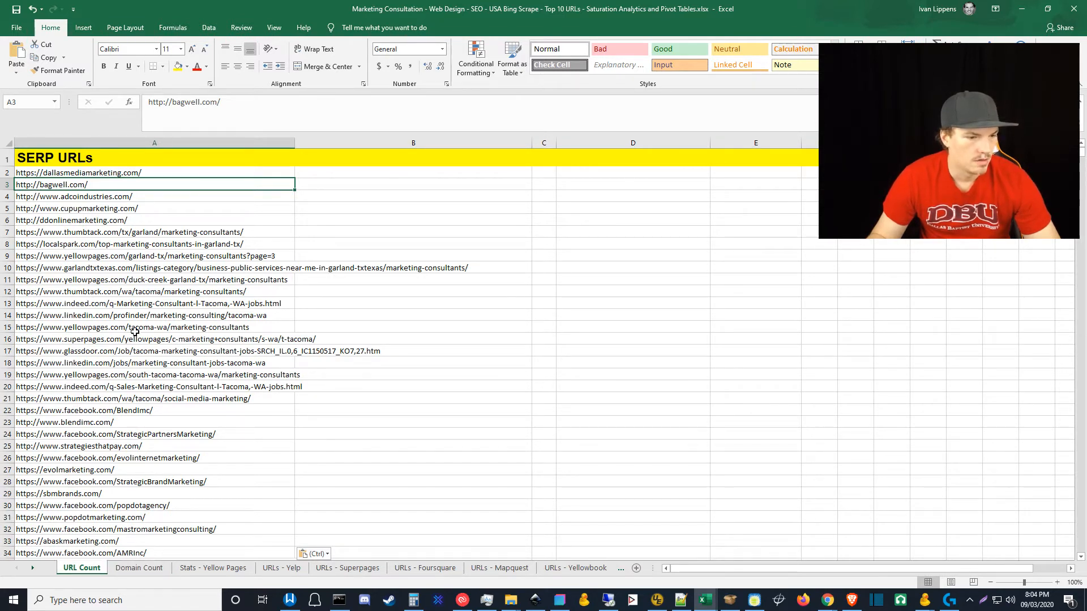
left_click(4, 159)
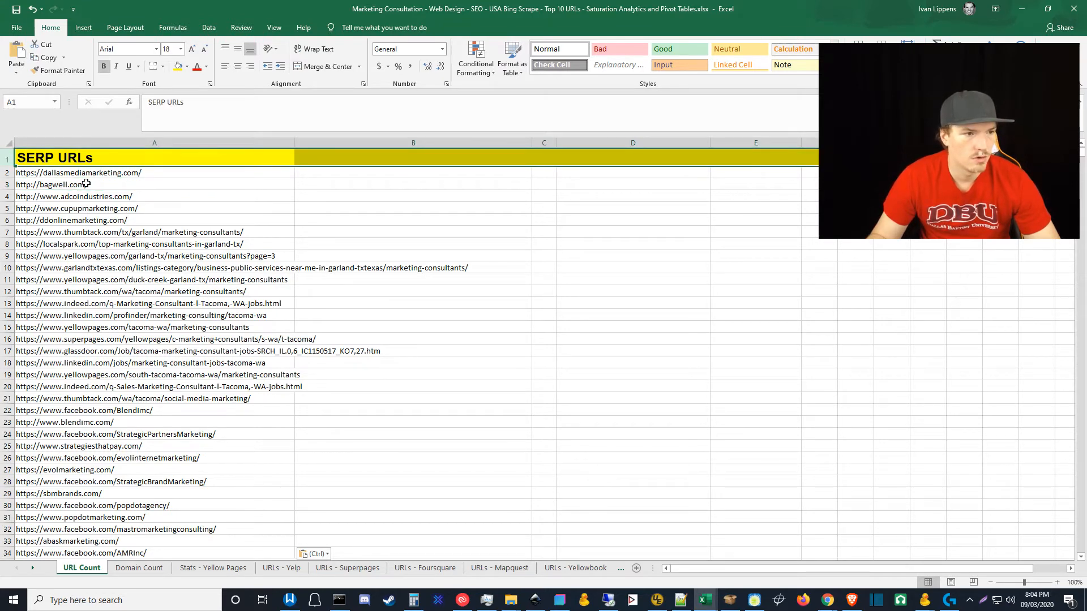
left_click(273, 30)
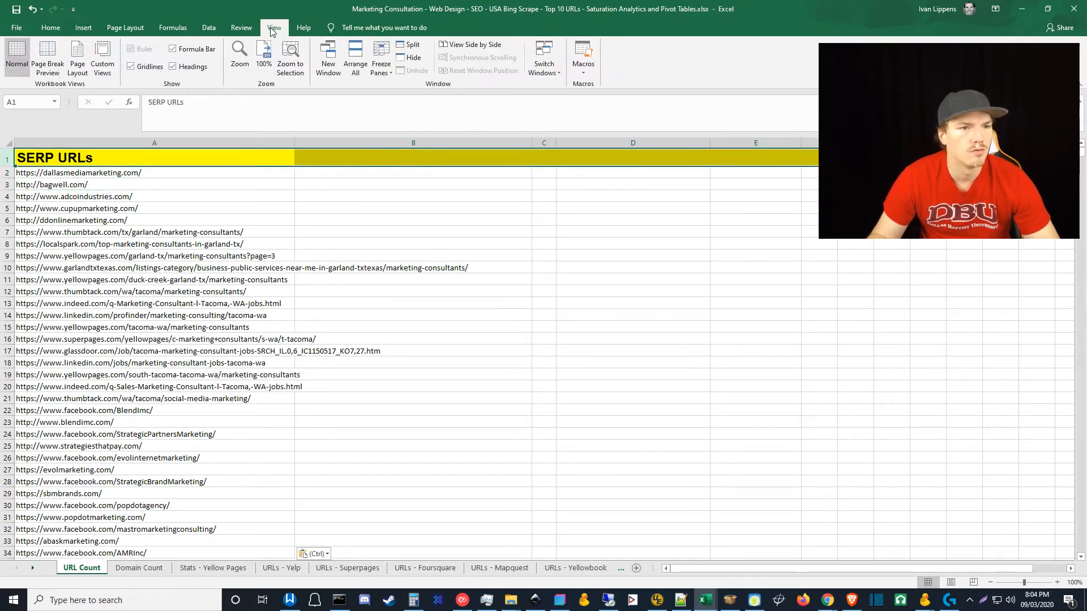
left_click(381, 63)
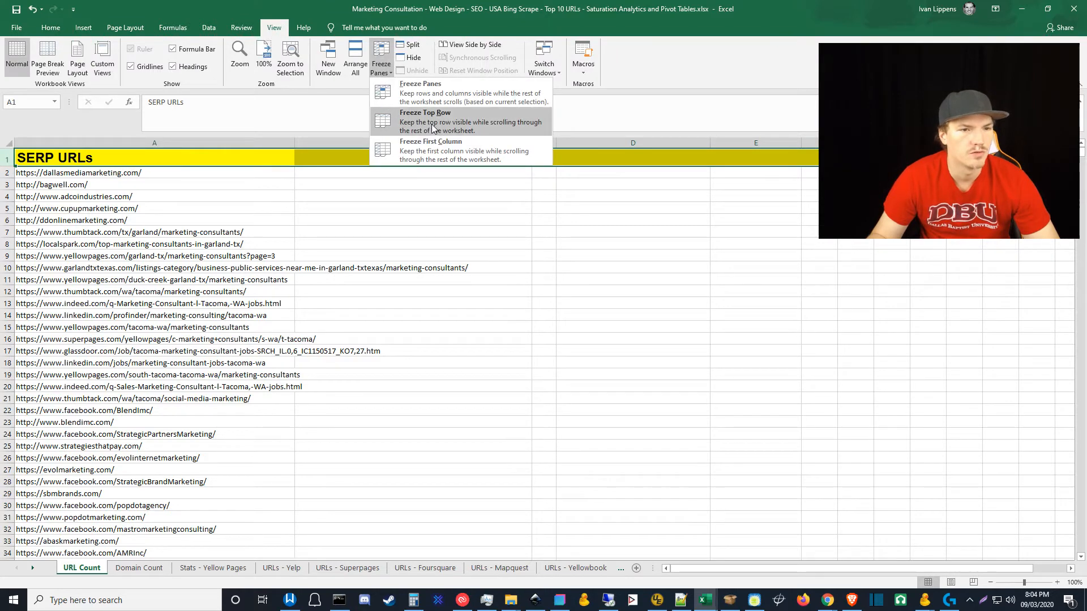
left_click(431, 119)
left_click(108, 207)
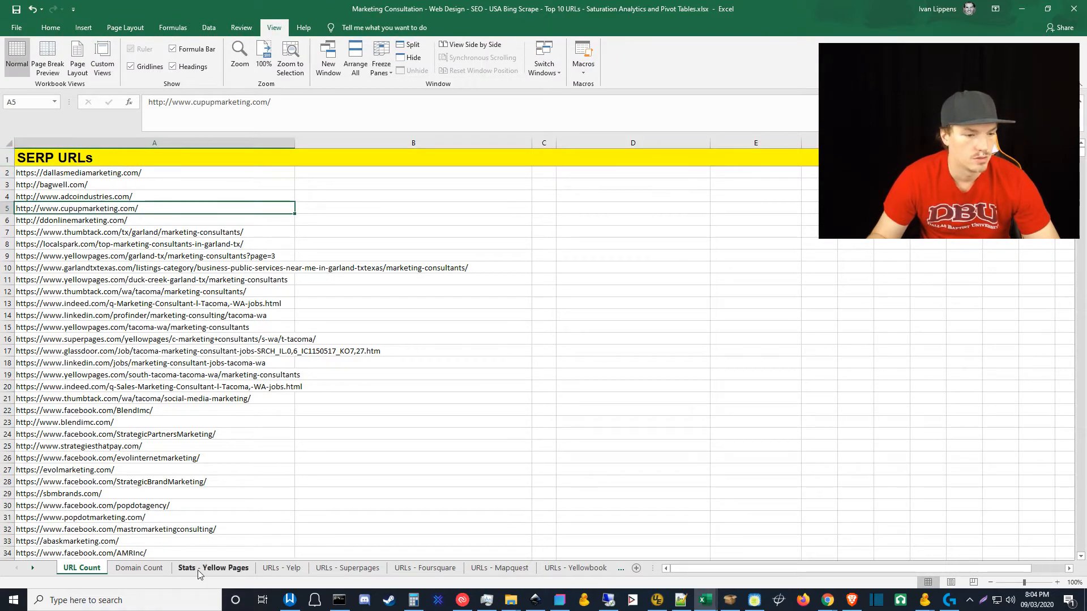
Look at the Stats - Yellow Pages sheet and return to the URL Count sheet.
left_click(176, 570)
left_click(176, 331)
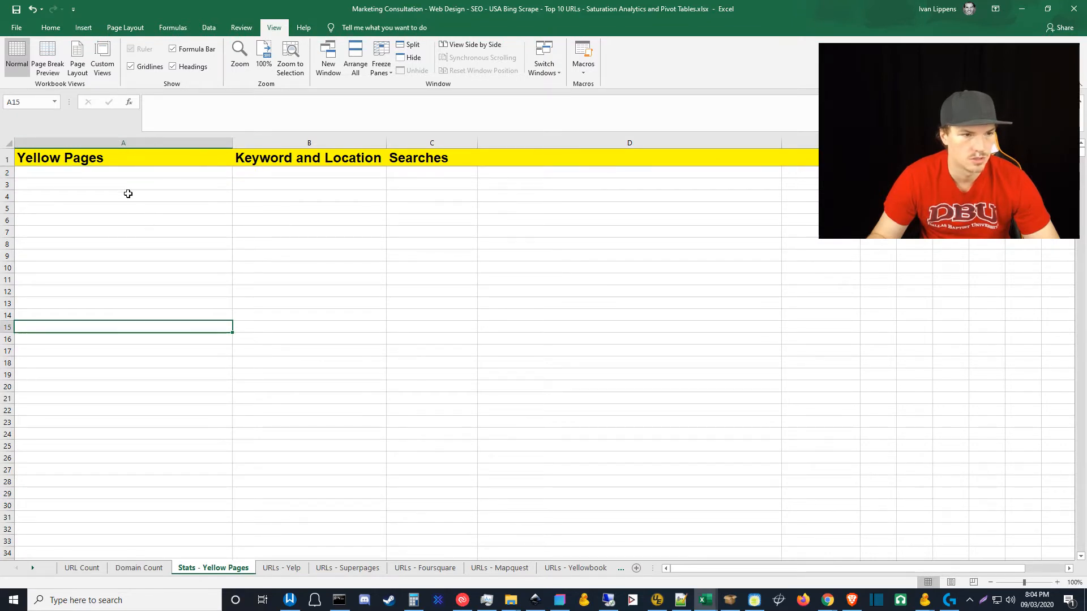
left_click(82, 568)
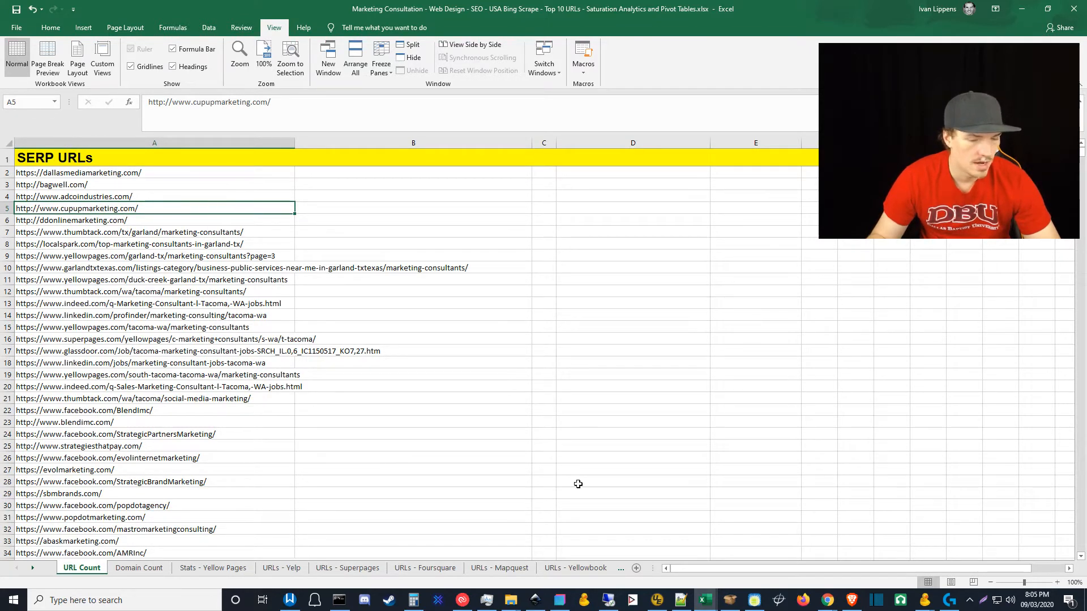
Switch to ScrapeBox on the remote desktop, trim the harvested URLs to root and copy the entire list.
left_click(609, 601)
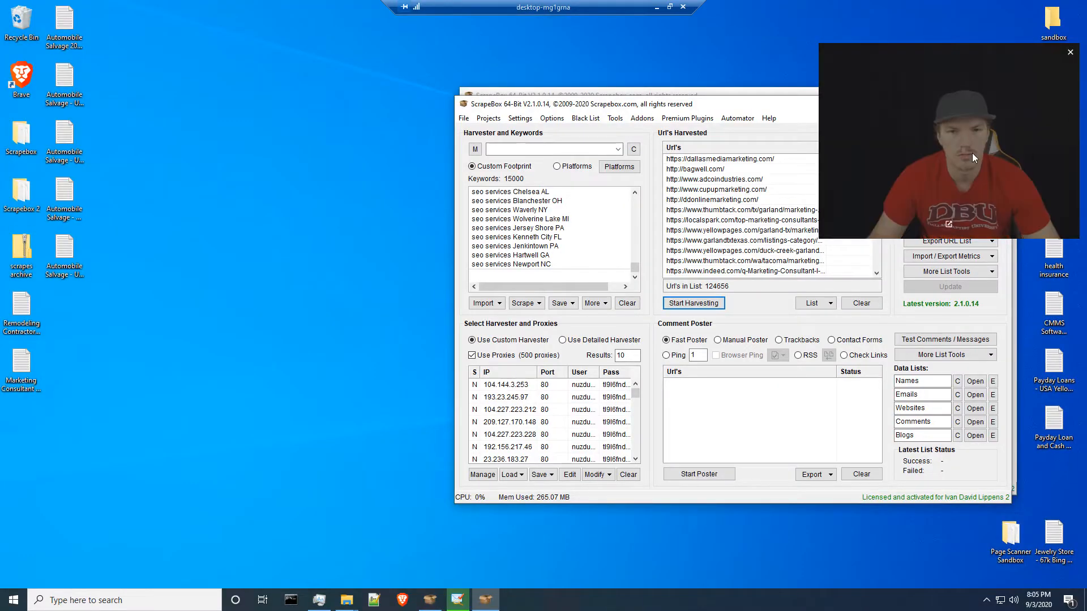
left_click_drag(971, 148, 282, 177)
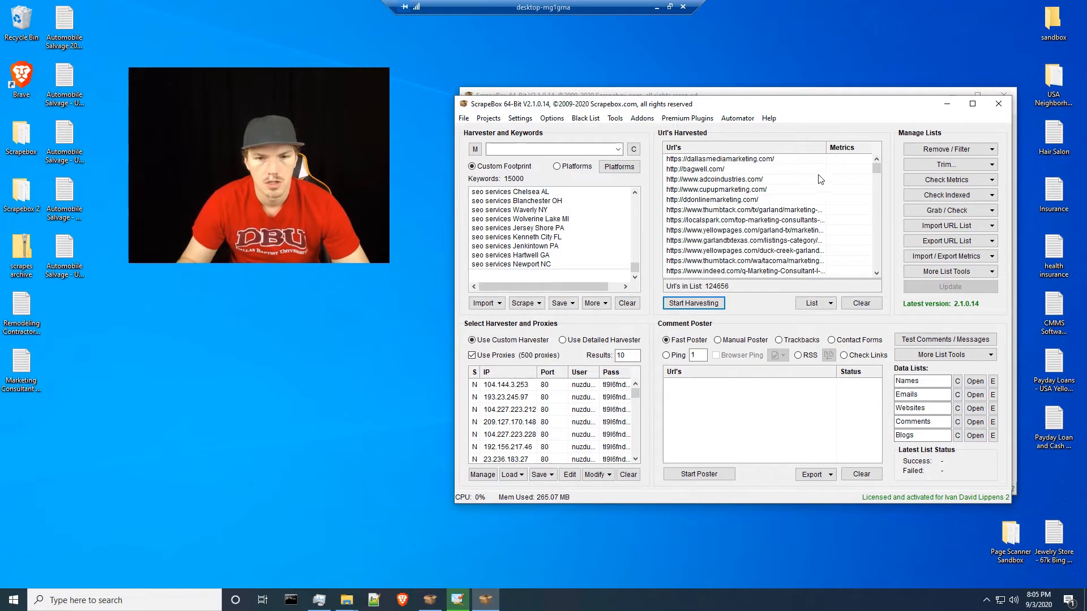
left_click(955, 169)
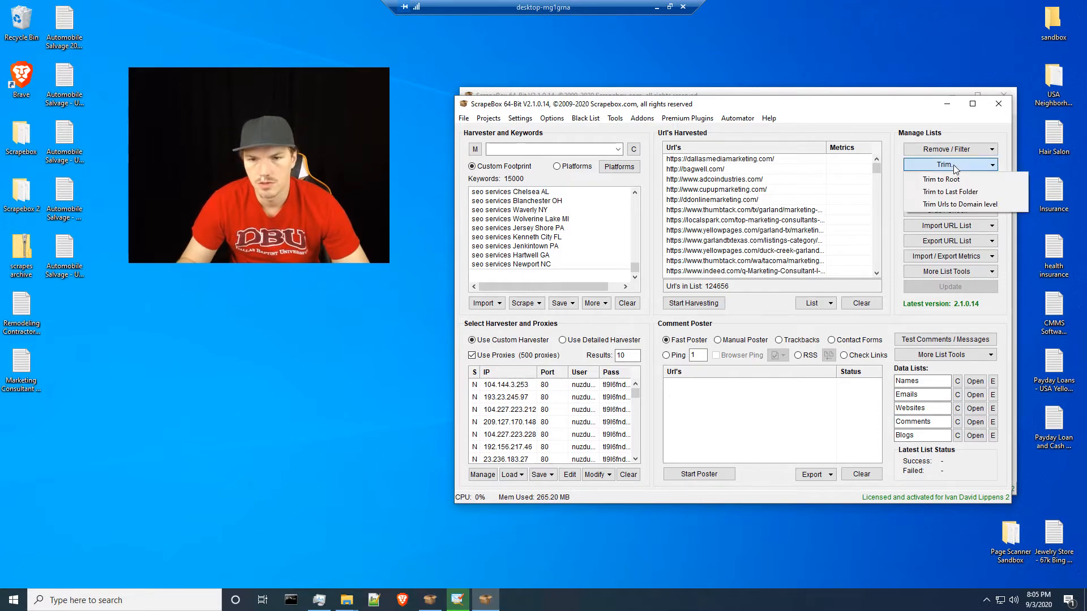
left_click(952, 181)
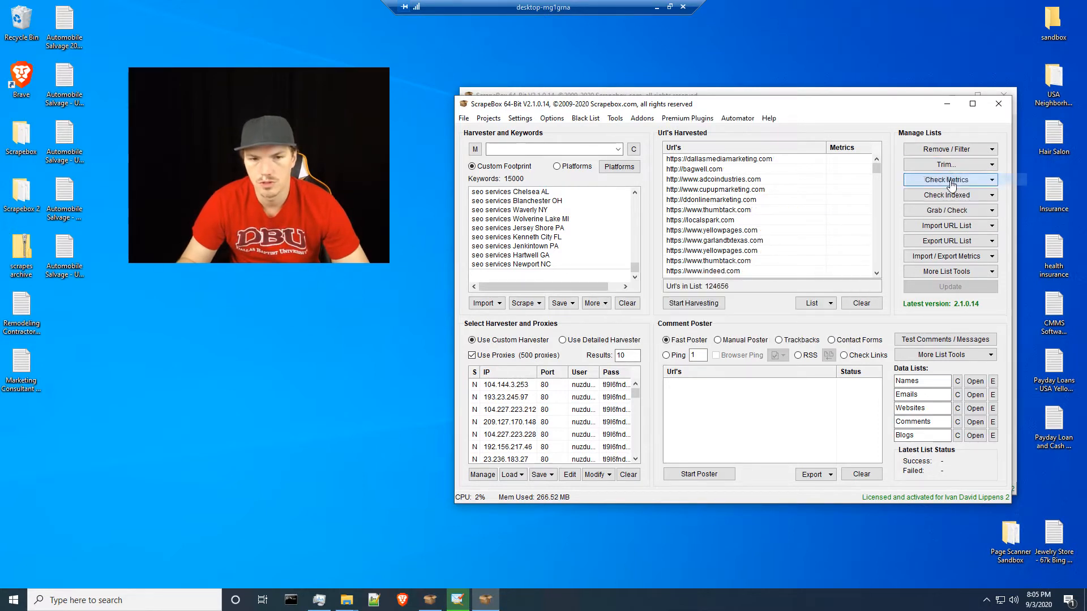
right_click(745, 215)
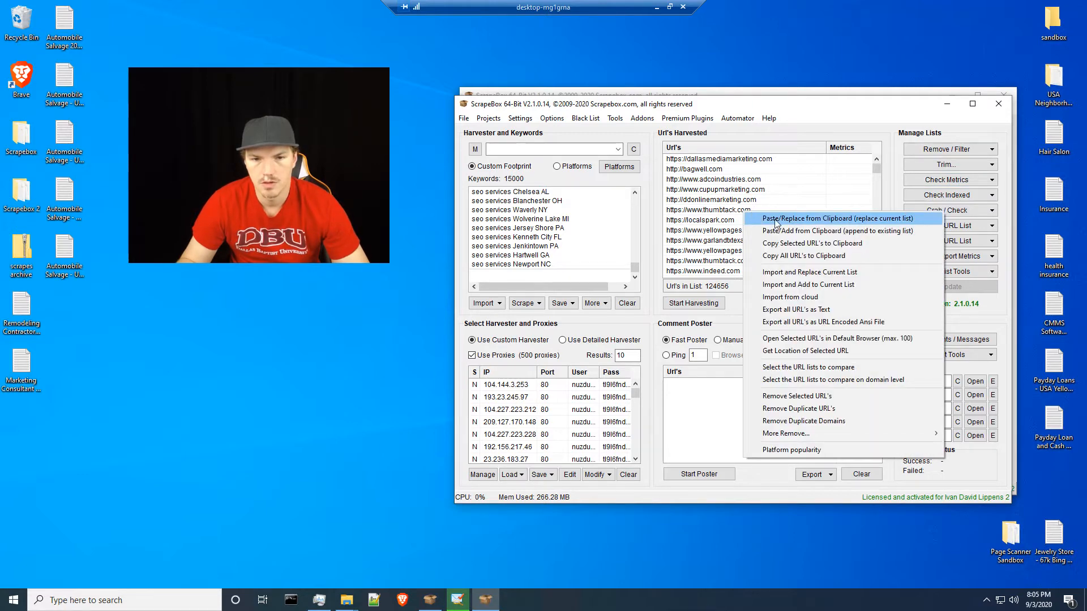
left_click(788, 256)
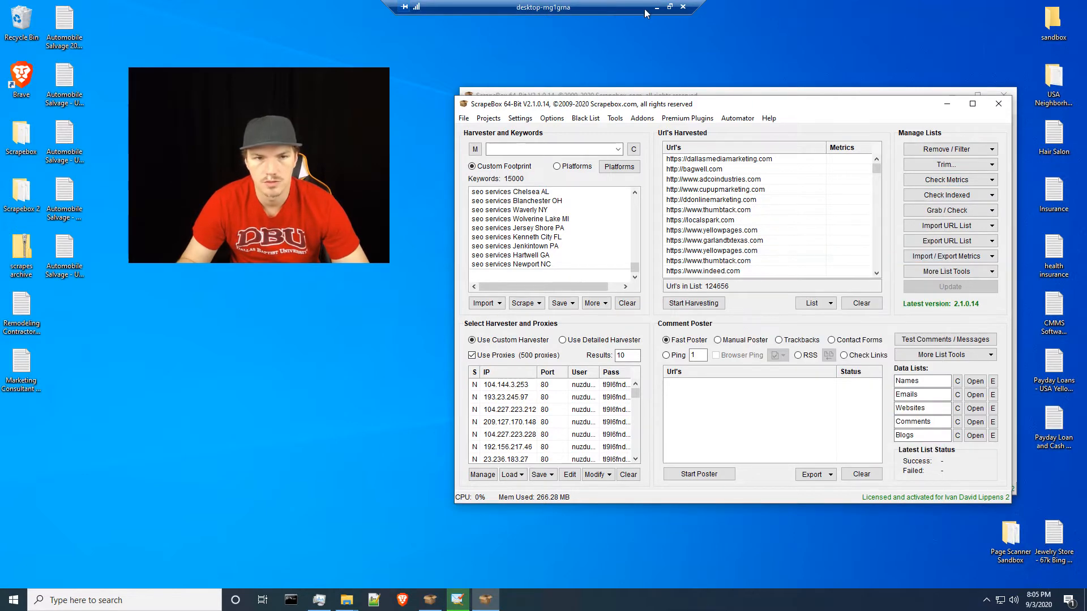
Back in the Excel workbook, paste the root domains into the Domain Count sheet from cell A2 and move that sheet ahead of URL Count.
left_click(656, 8)
left_click(351, 433)
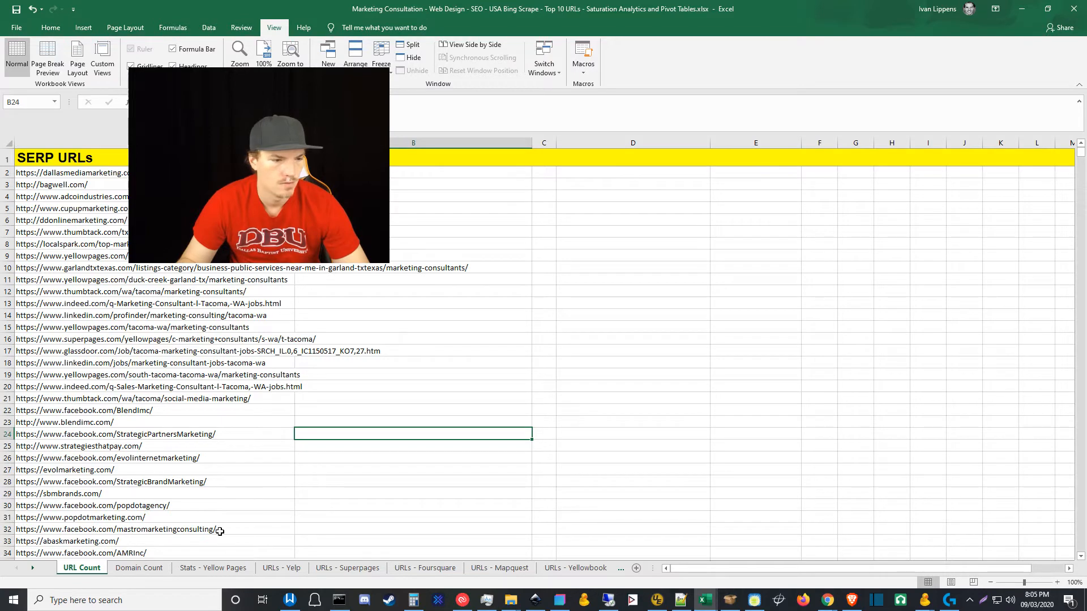
left_click(138, 568)
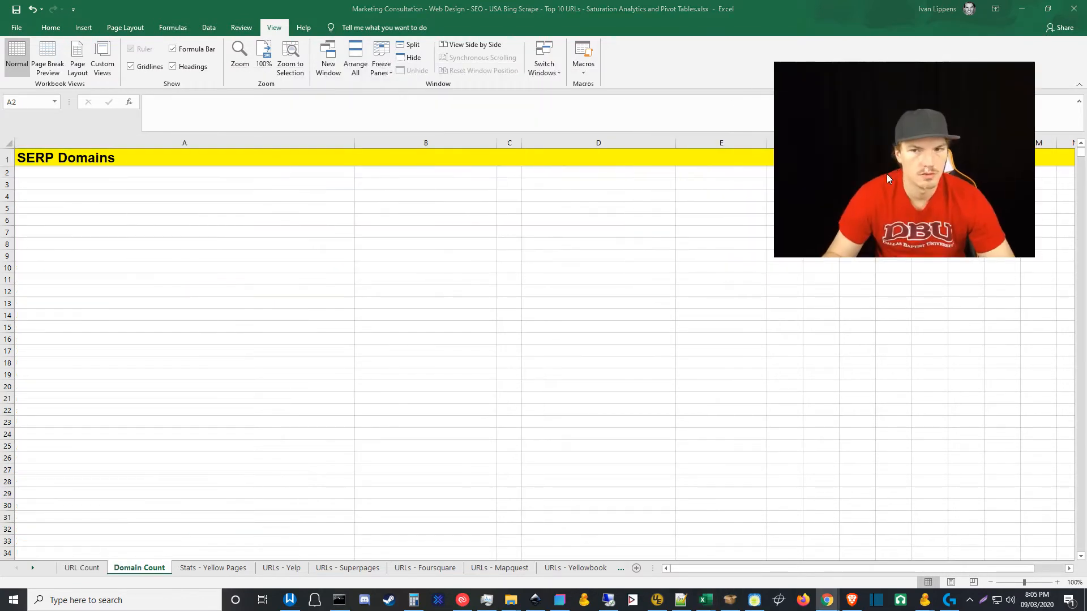
left_click(57, 173)
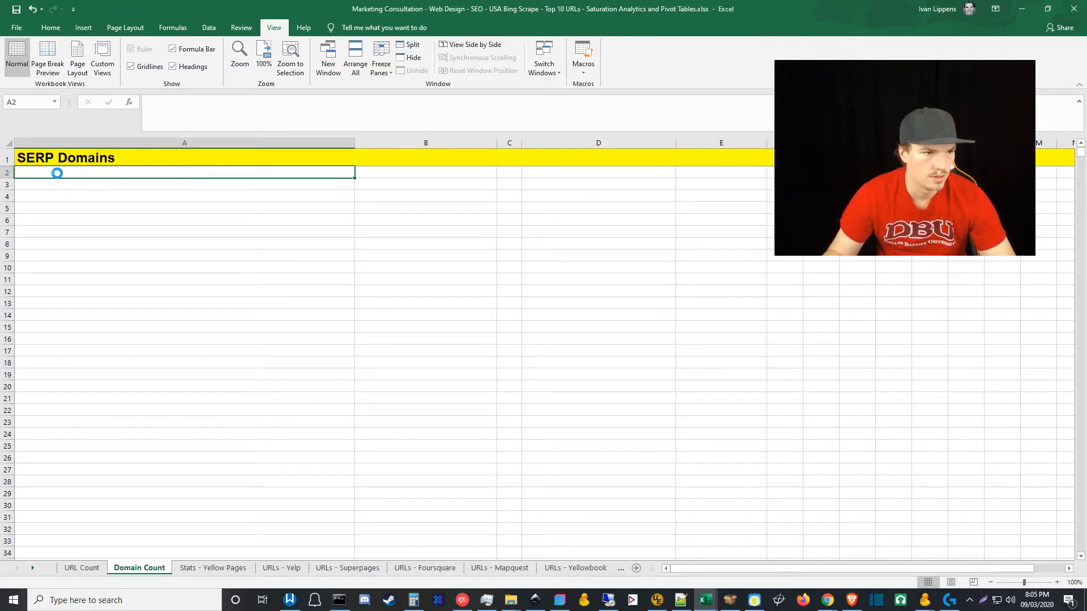
key("ctrl+v")
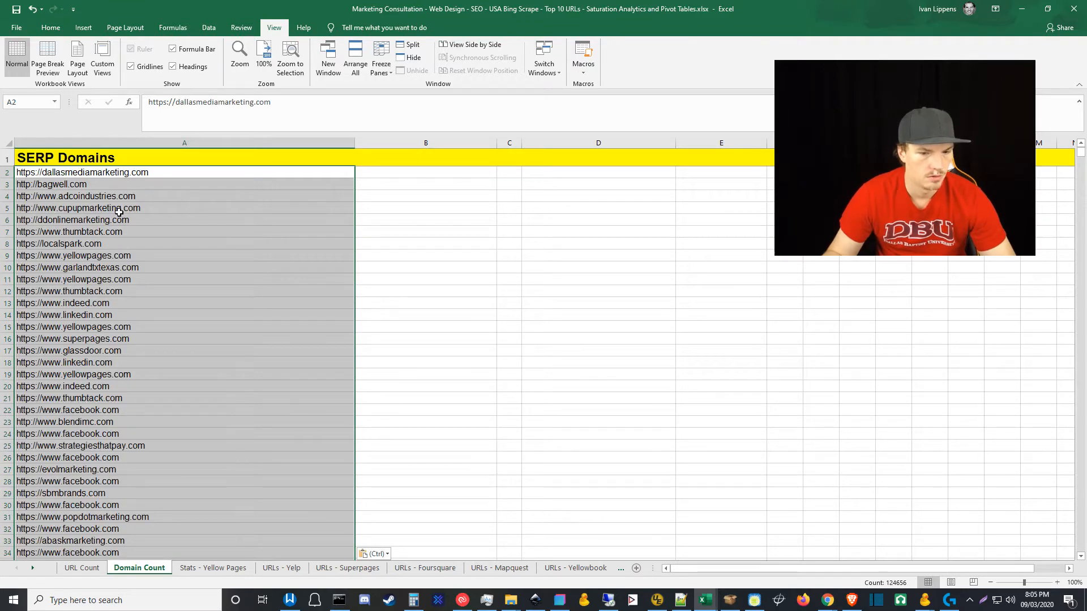
left_click(112, 234)
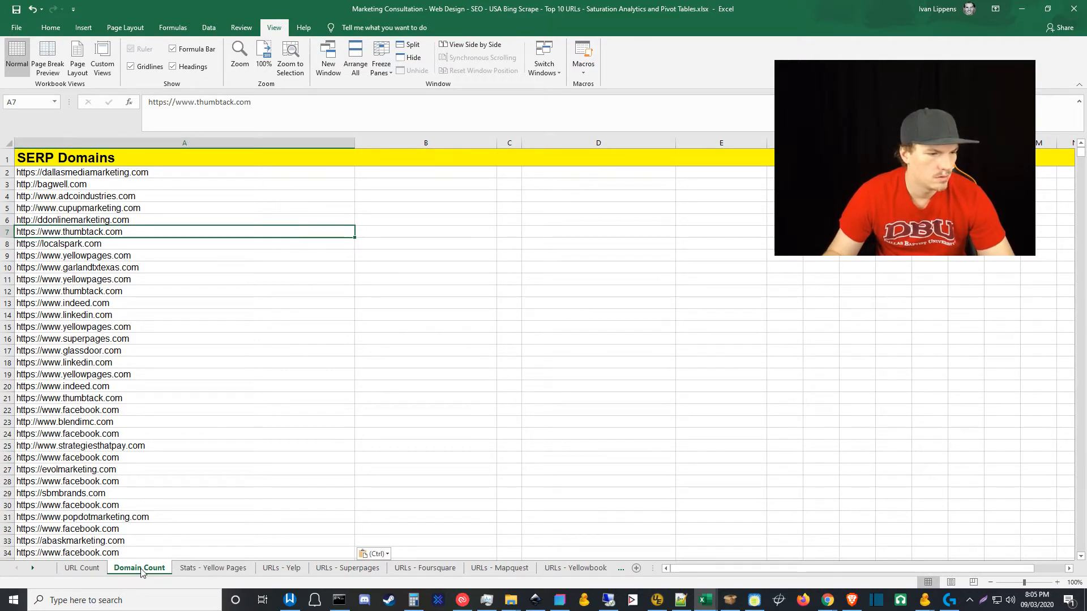
left_click_drag(84, 575, 74, 578)
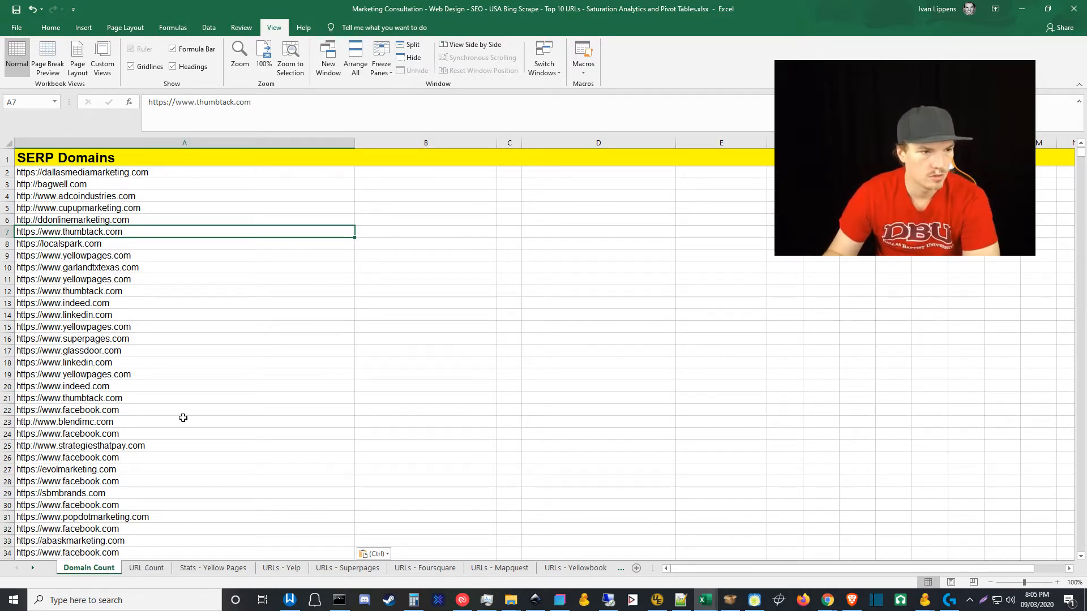
Create a PivotTable from column A of the Domain Count sheet, placed in column B of that sheet, with the data added to the Data Model.
left_click(136, 144)
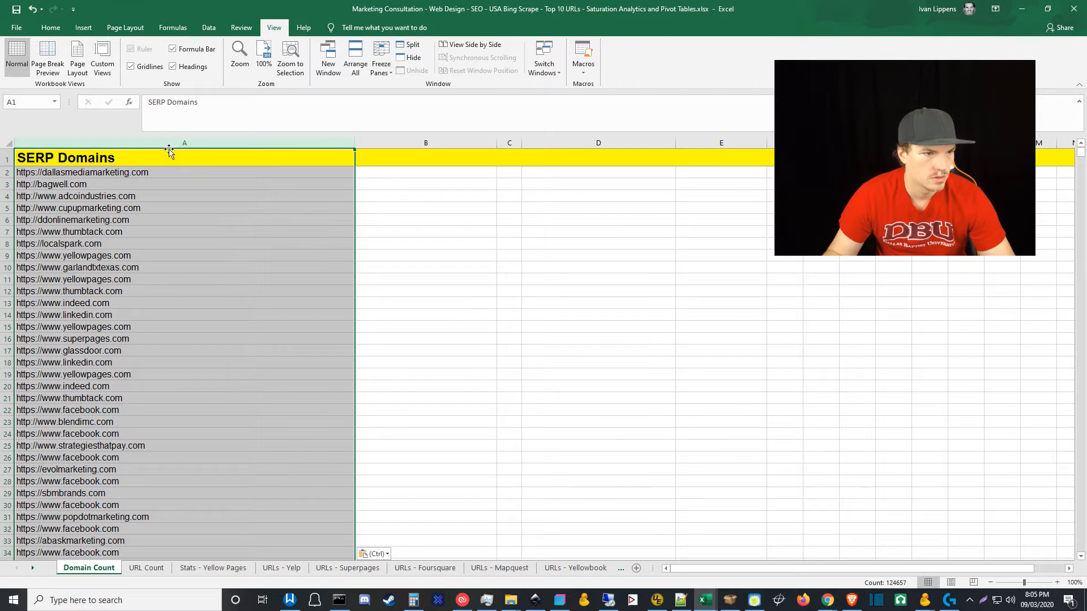
left_click(83, 29)
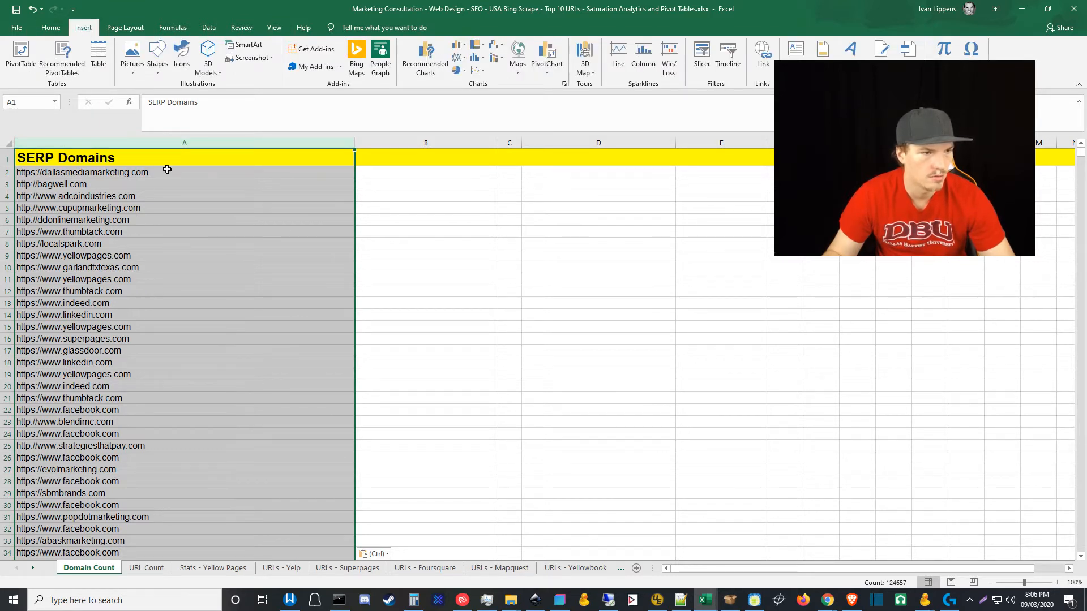
left_click(22, 51)
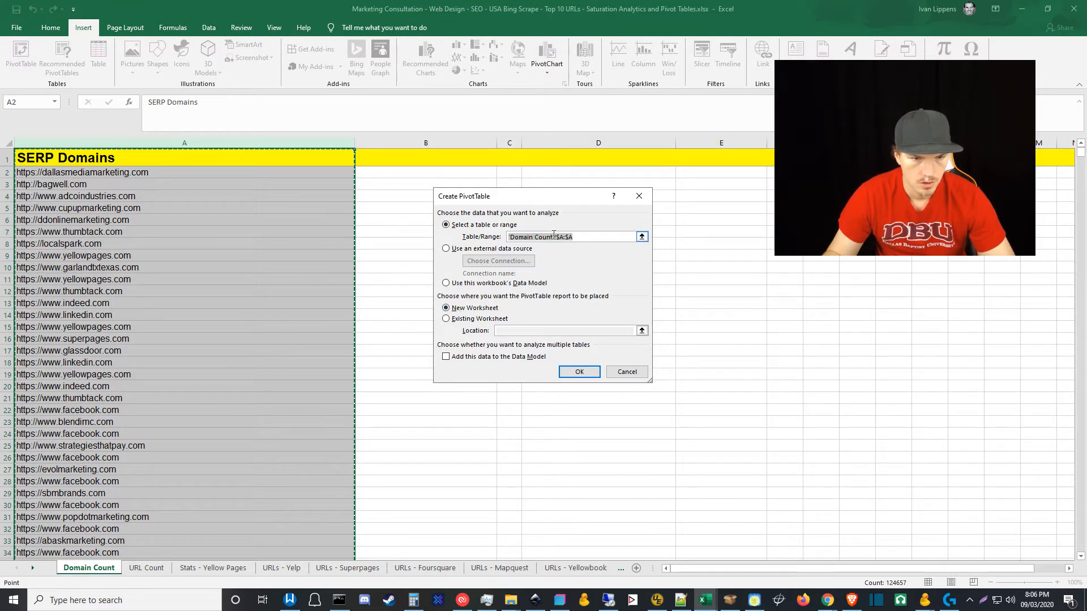
left_click(446, 319)
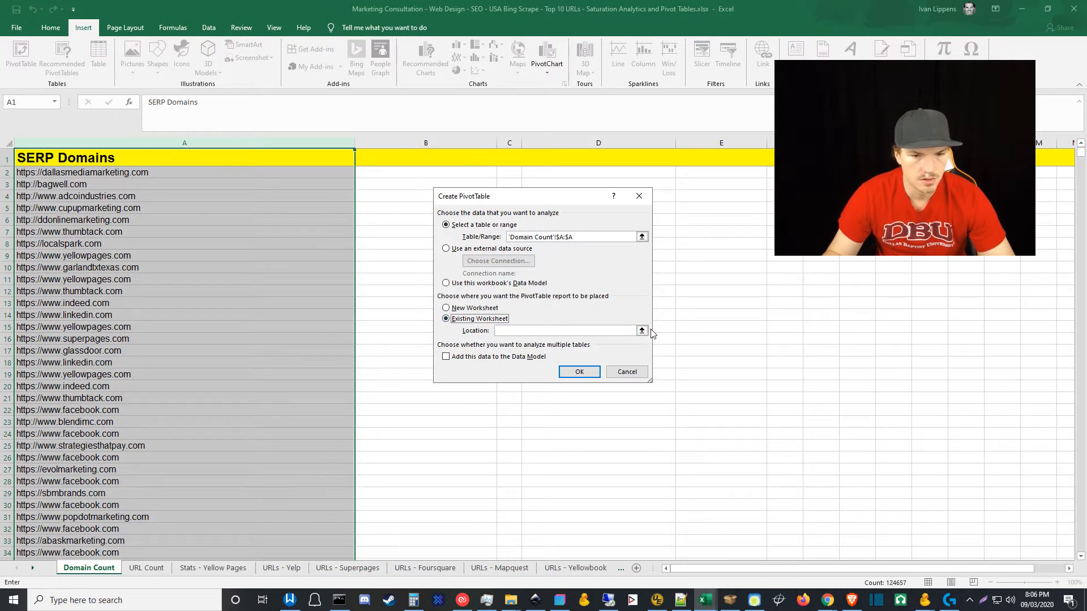
left_click(641, 330)
left_click(424, 143)
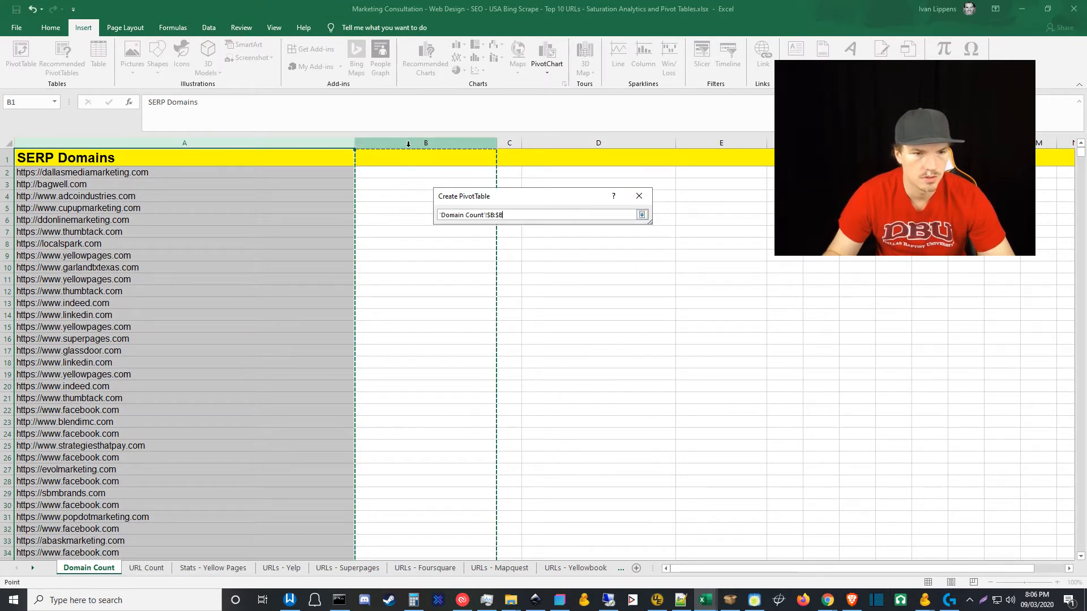
left_click(642, 215)
left_click(456, 358)
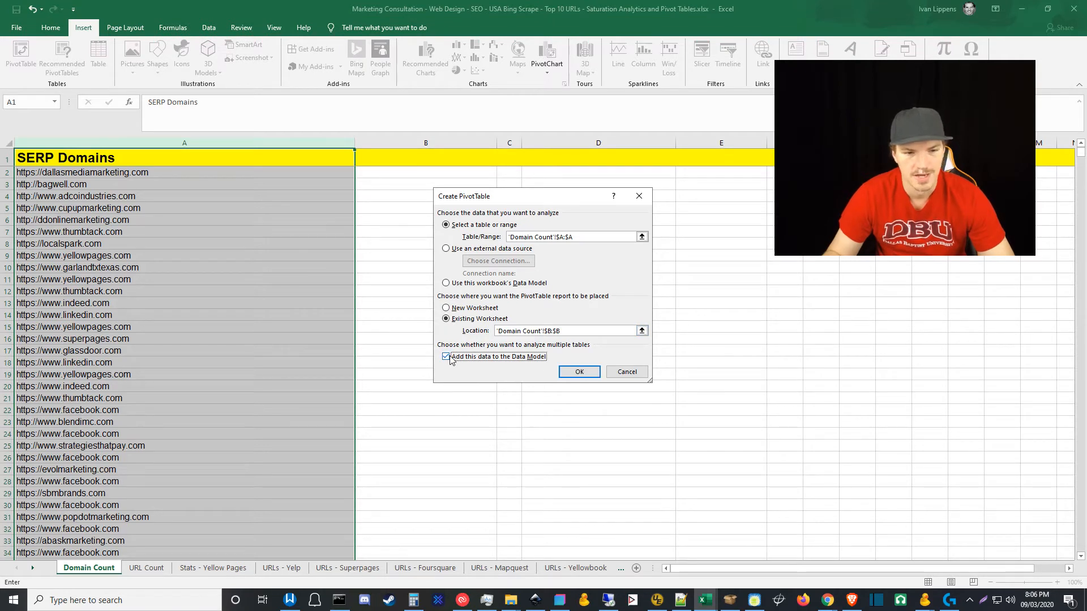
left_click(577, 373)
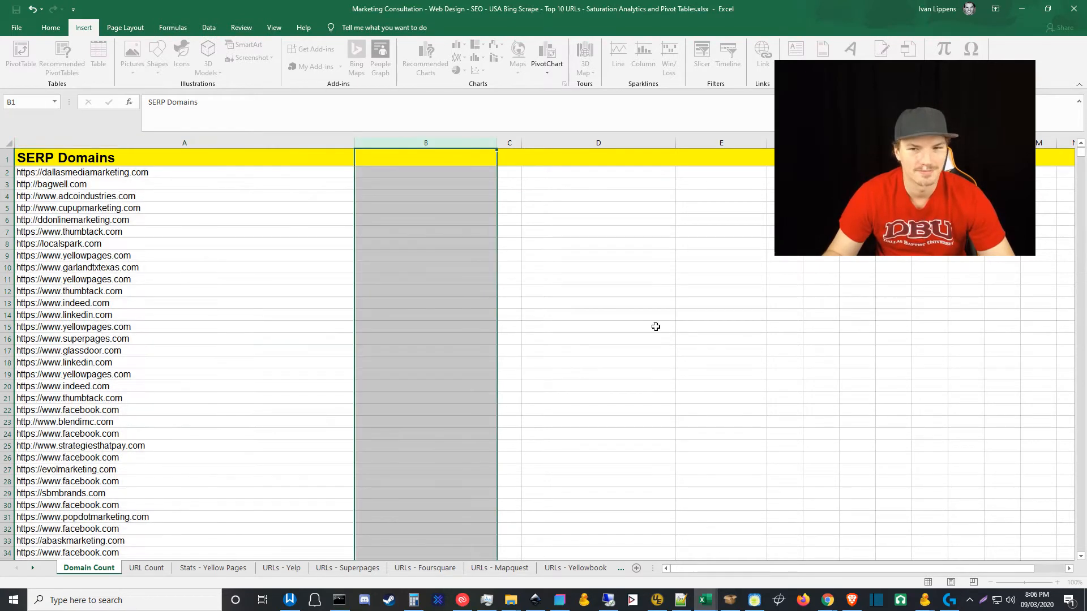
Use SERP Domains as both the PivotTable's rows and its counted values, and close the field list.
left_click_drag(921, 165, 146, 470)
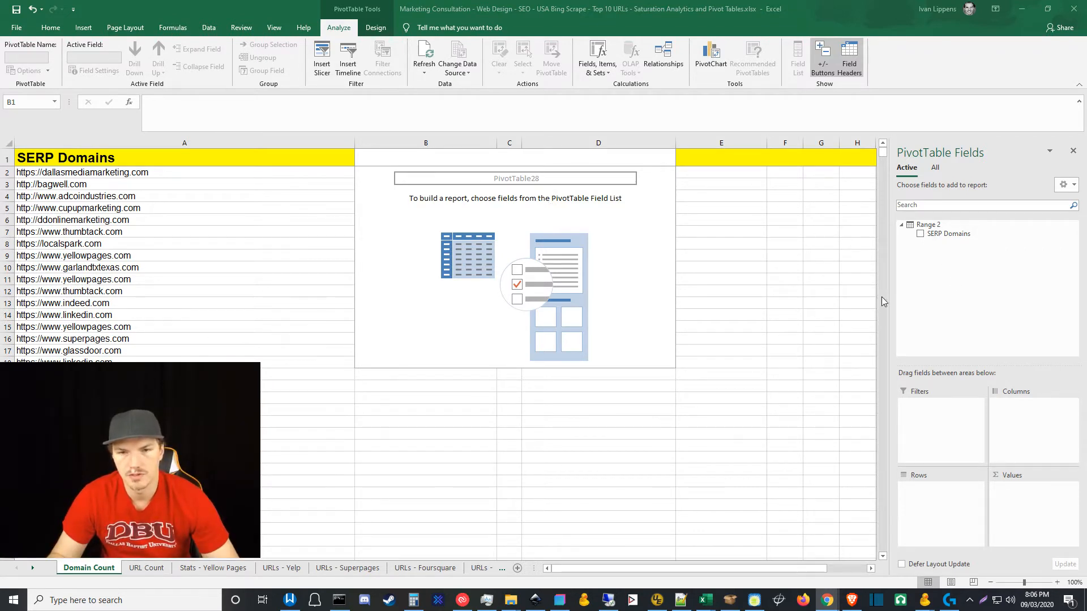
left_click(921, 234)
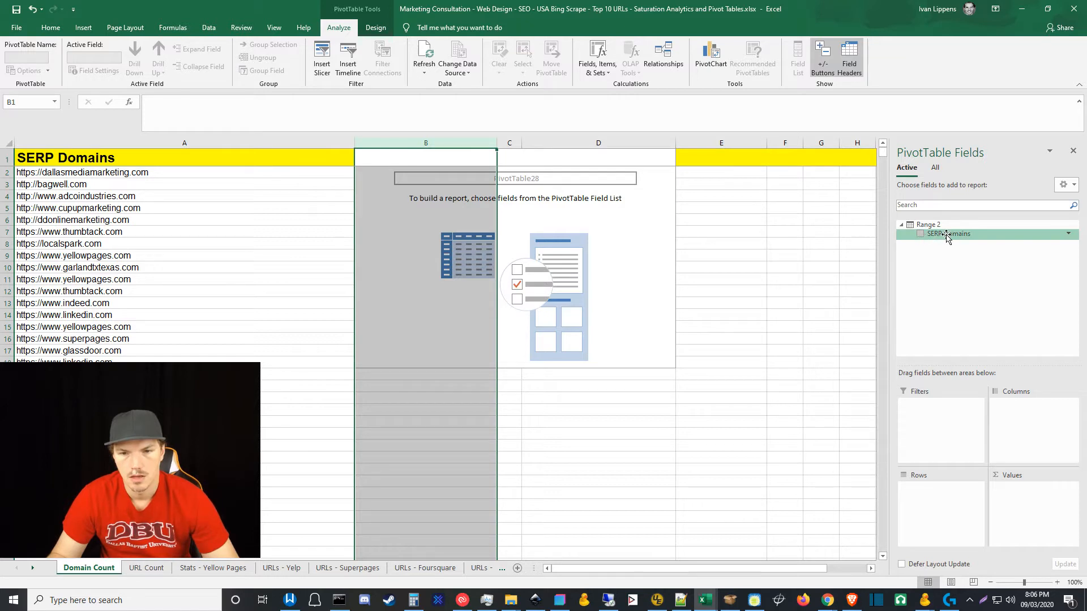
left_click_drag(925, 233, 939, 499)
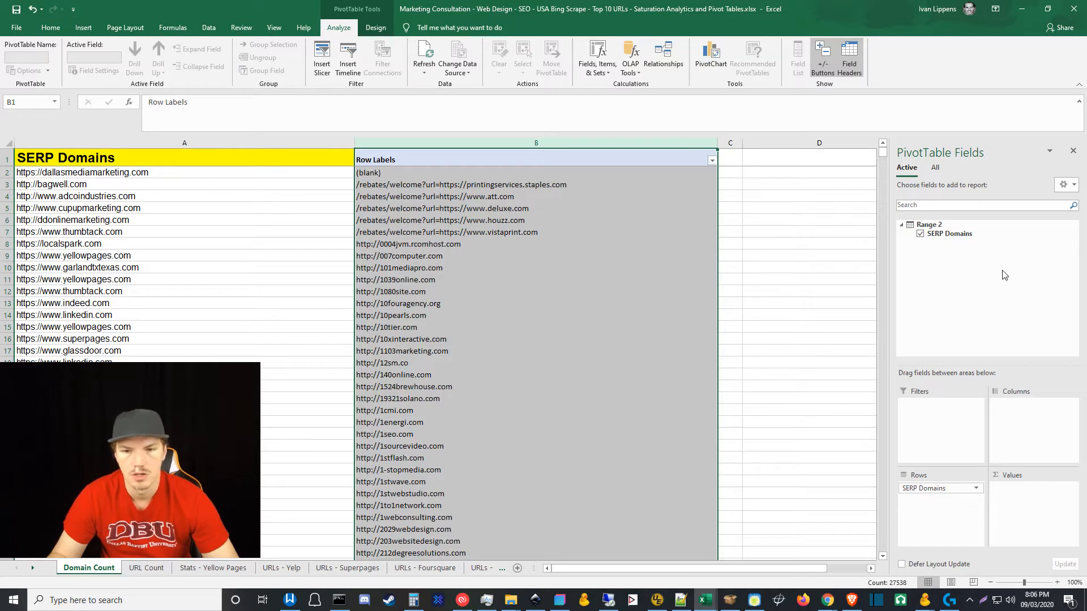
left_click_drag(949, 234, 1030, 497)
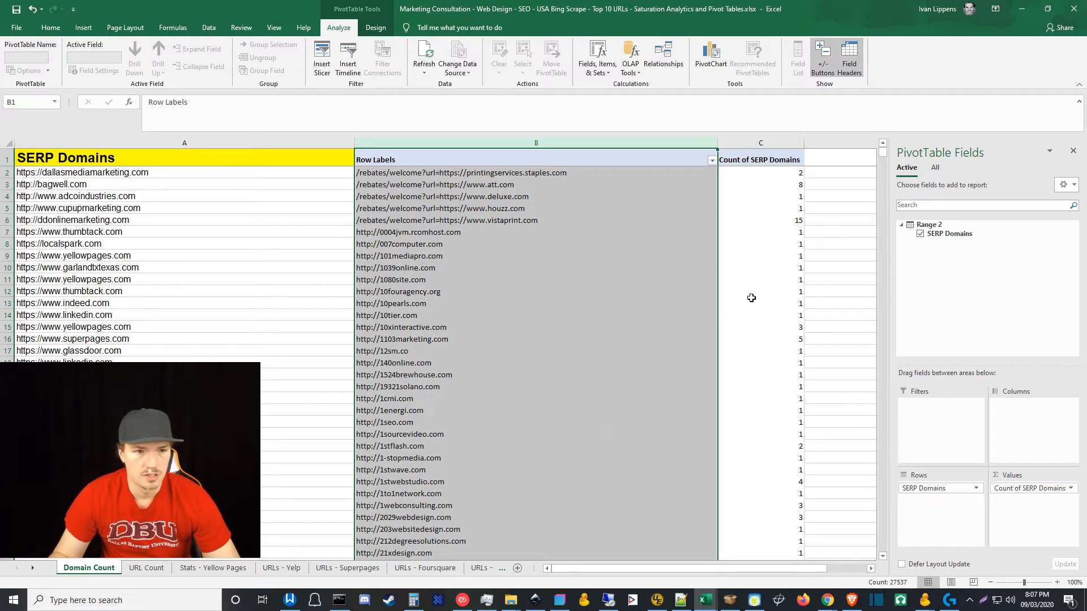
left_click(89, 28)
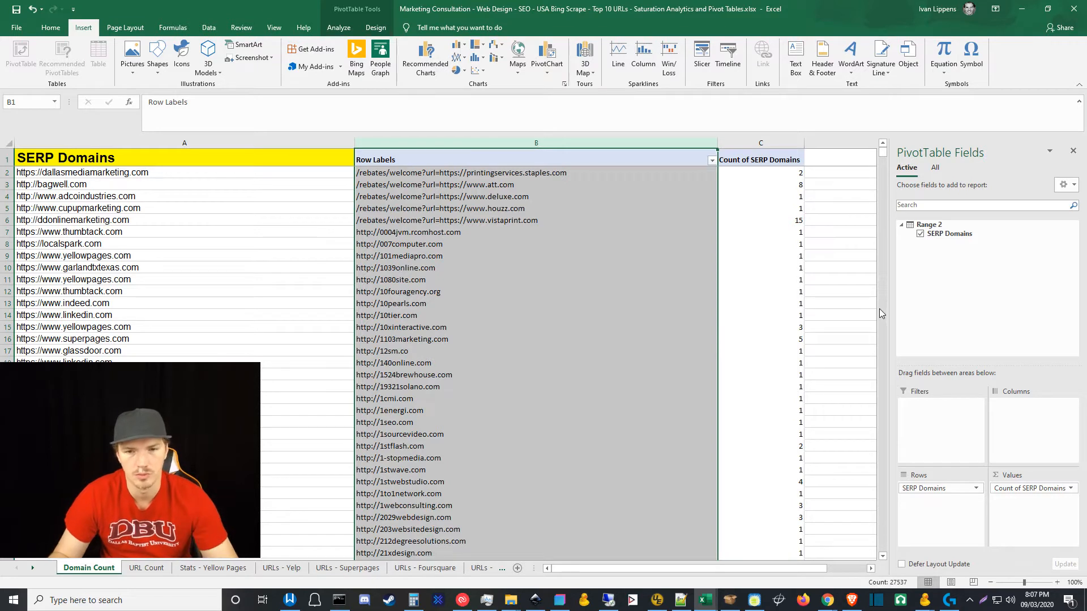
left_click(1074, 151)
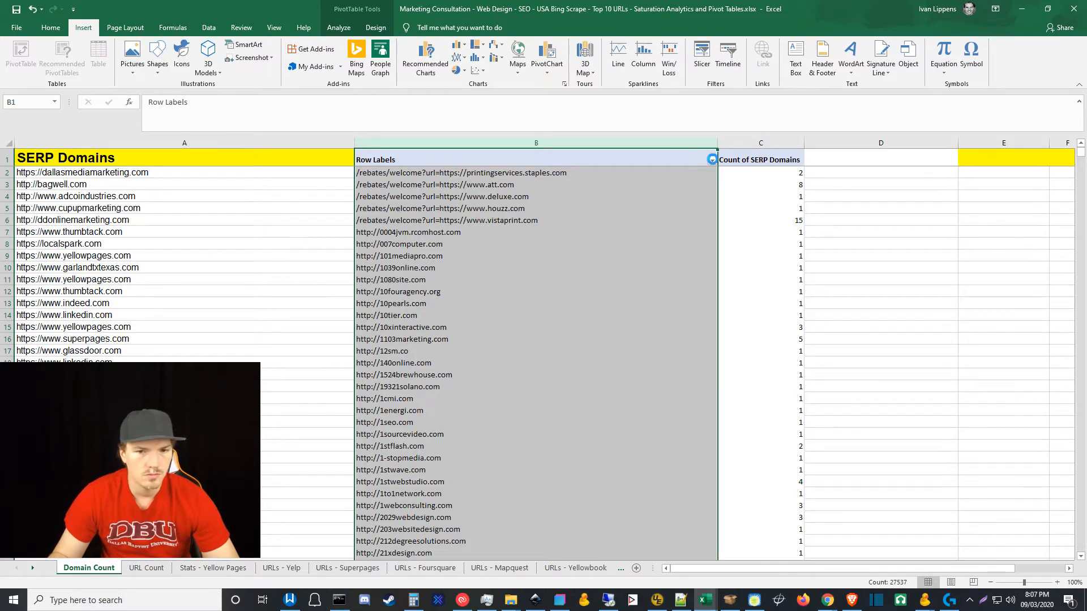
Sort the PivotTable's row labels in descending order by Count of SERP Domains.
left_click(711, 160)
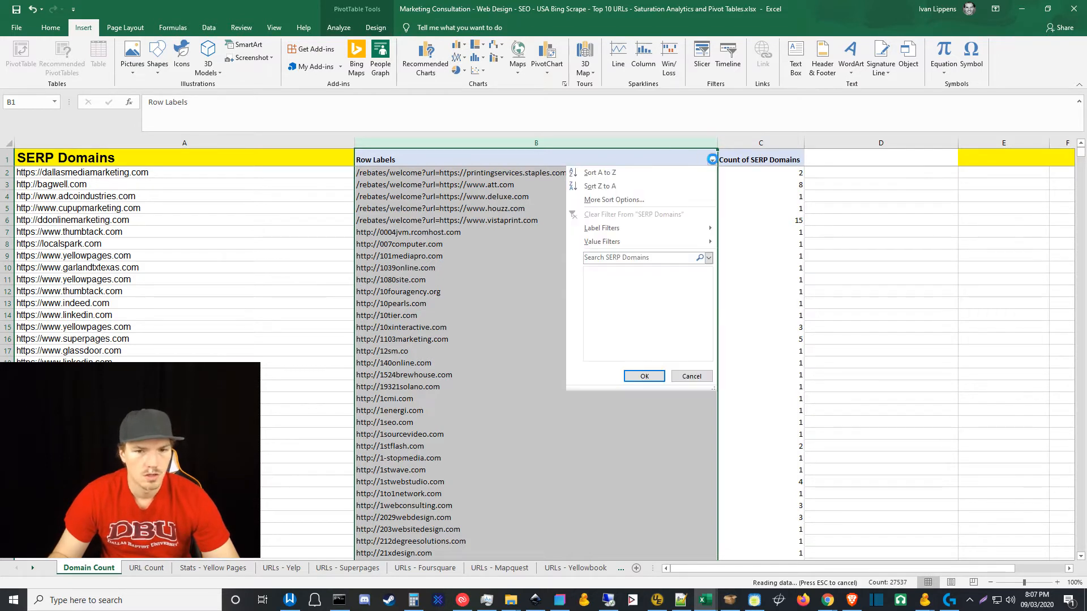
left_click(512, 142)
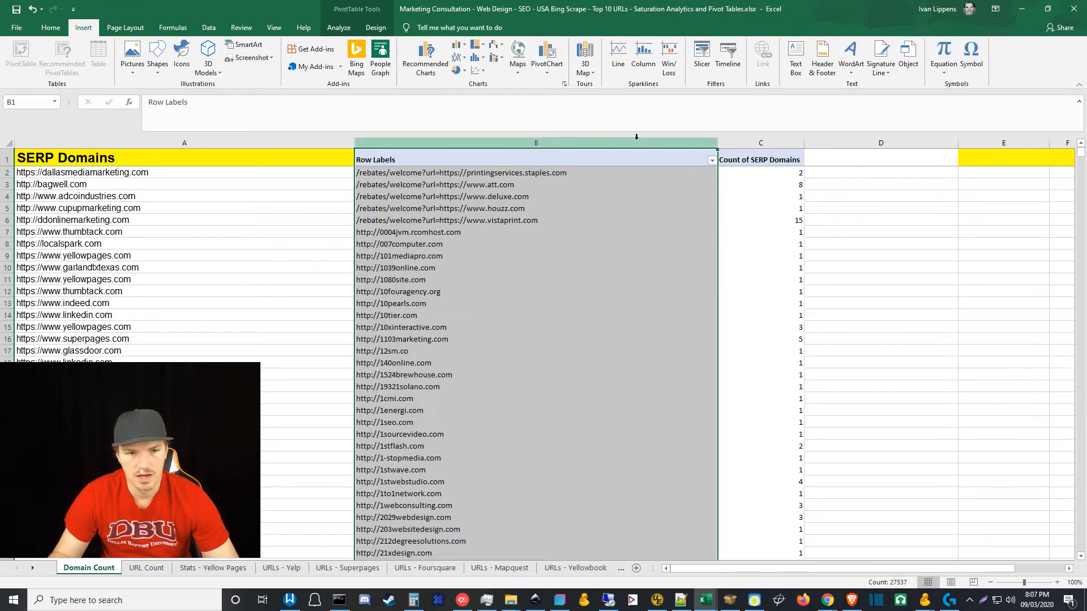
left_click(712, 162)
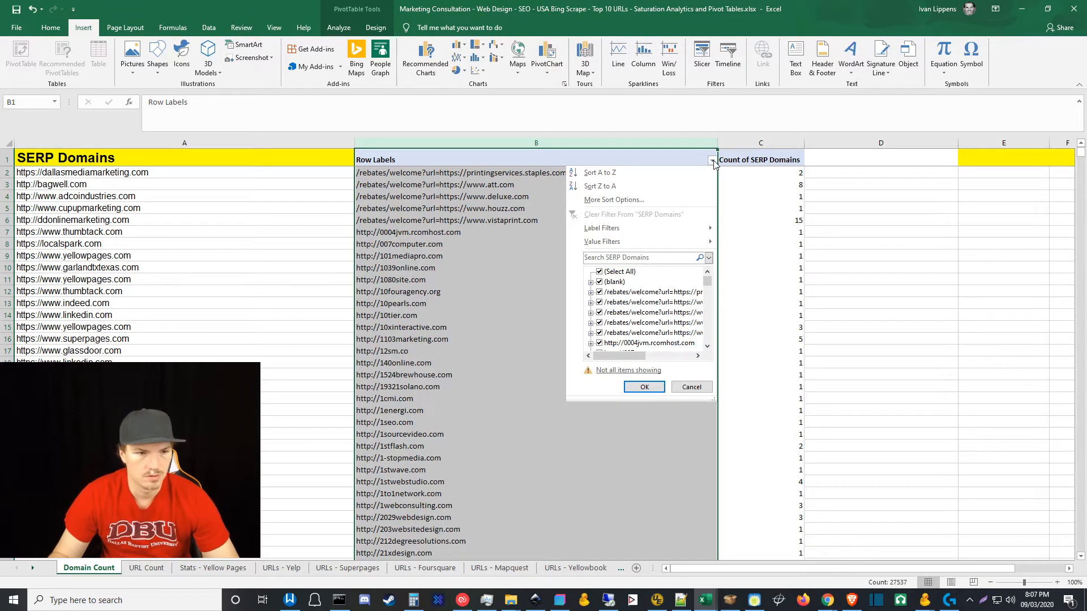
left_click(621, 201)
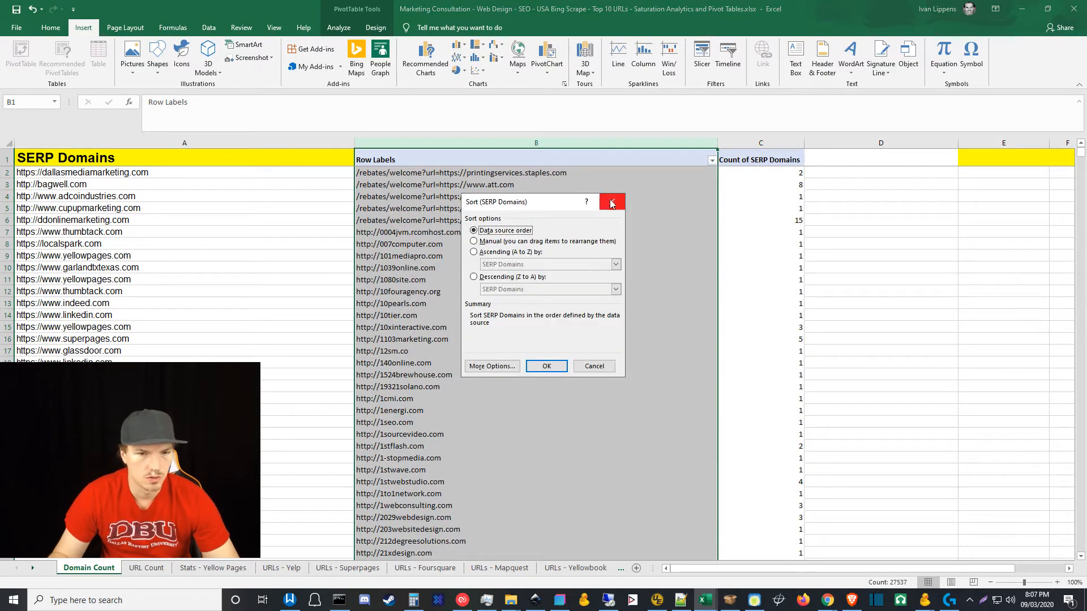
left_click(474, 277)
left_click(616, 289)
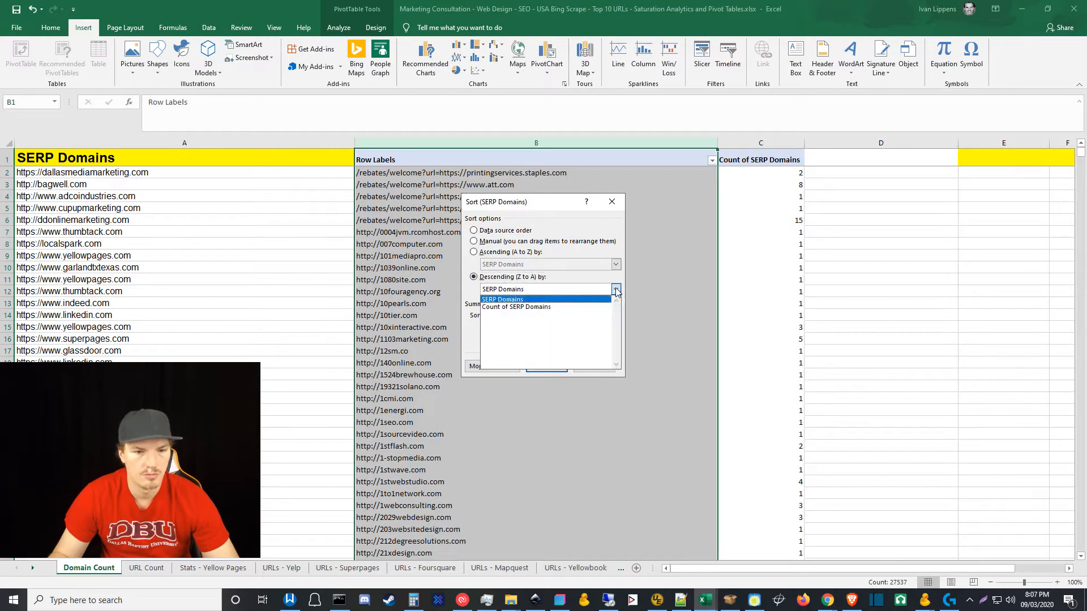
left_click(516, 307)
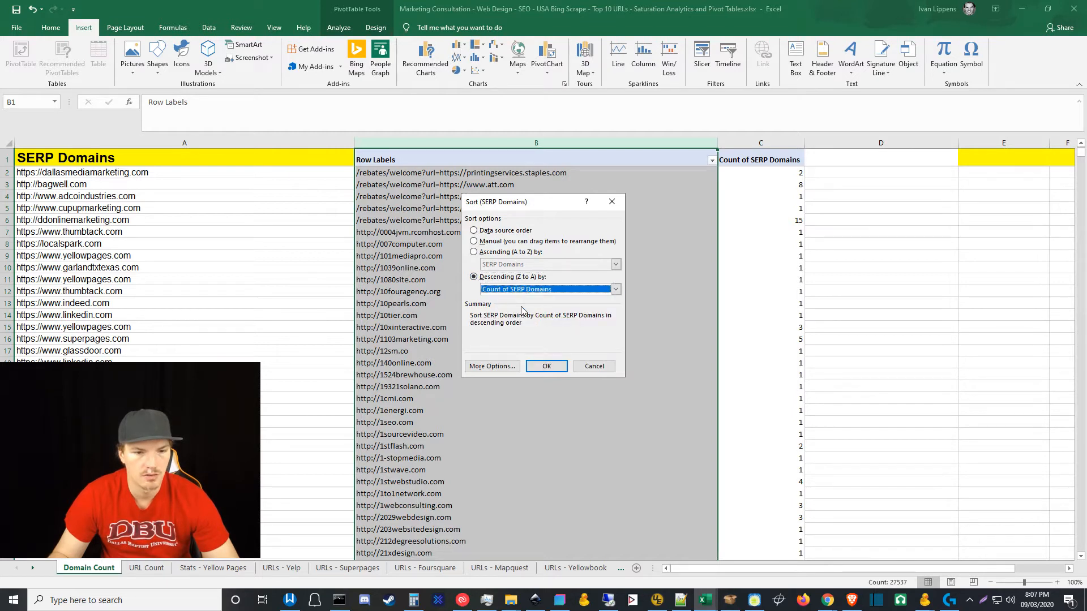
left_click(547, 367)
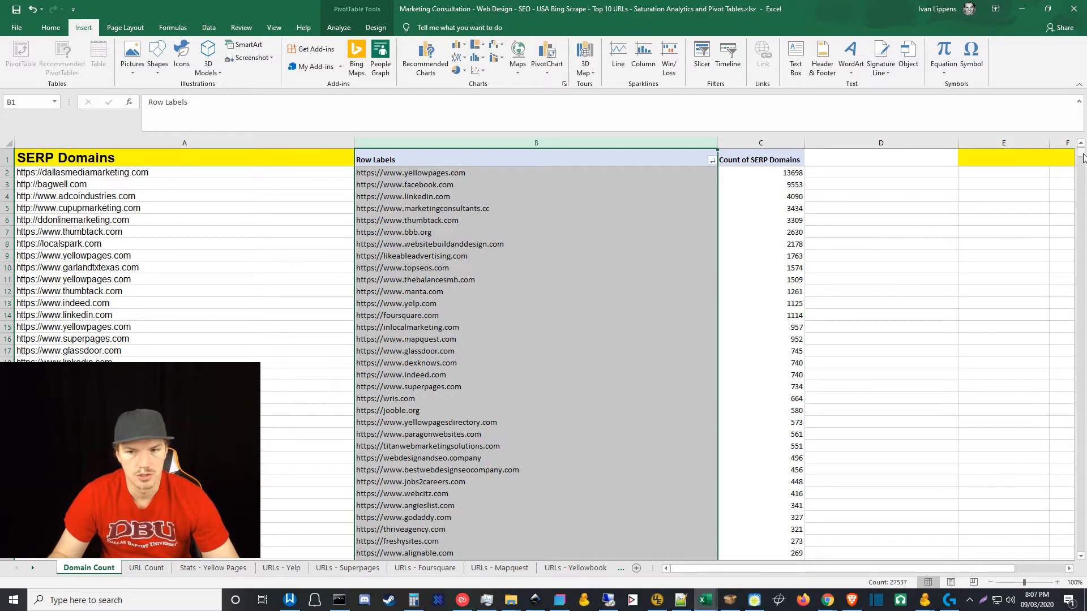
Examine the sorted domain counts well down the list and return to the highest-ranking domains.
left_click_drag(1083, 158, 1082, 152)
left_click(1084, 415)
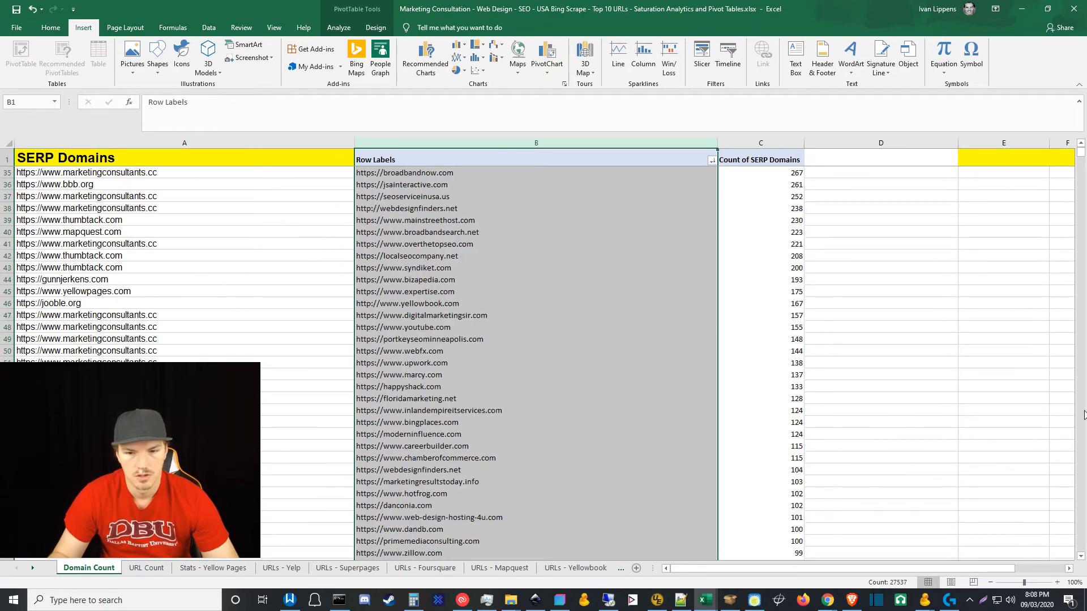
left_click_drag(1084, 415, 1084, 415)
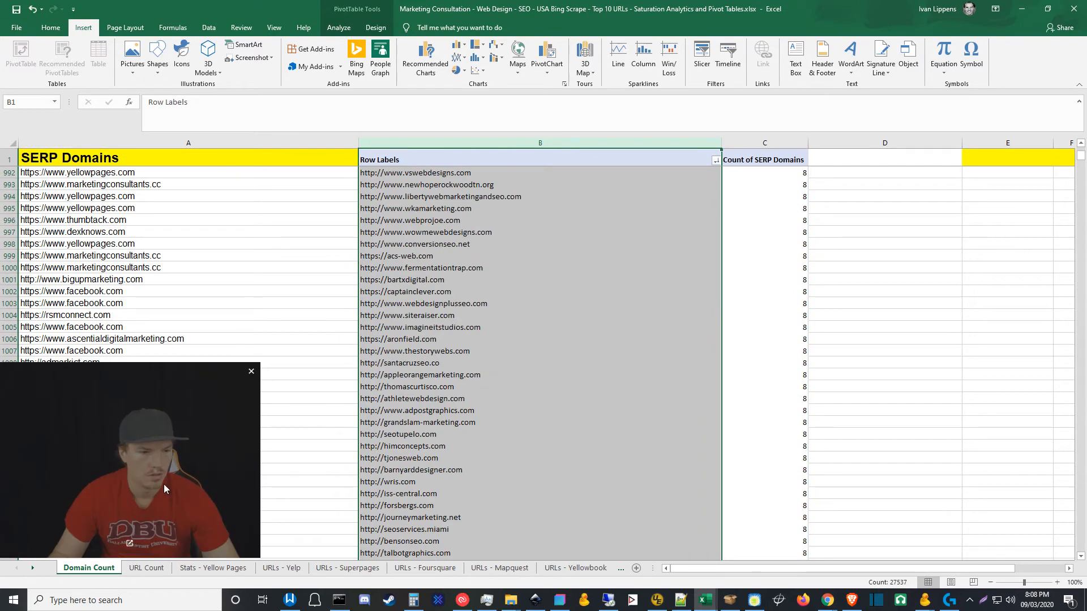
mouse_move(164, 484)
left_mouse_down()
mouse_move(390, 449)
mouse_move(185, 484)
left_mouse_up()
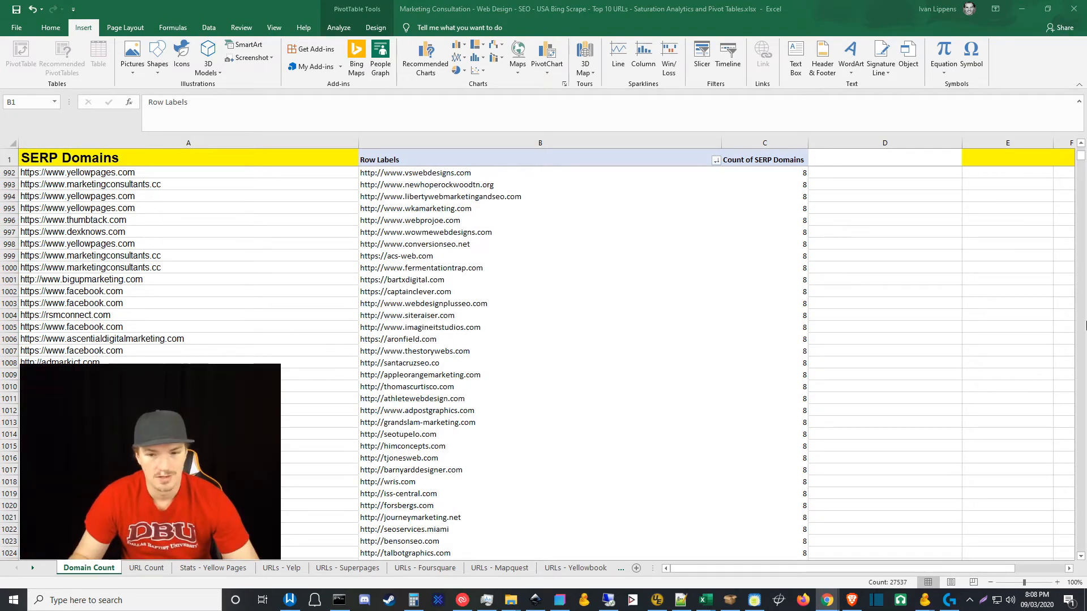
key("ctrl+space")
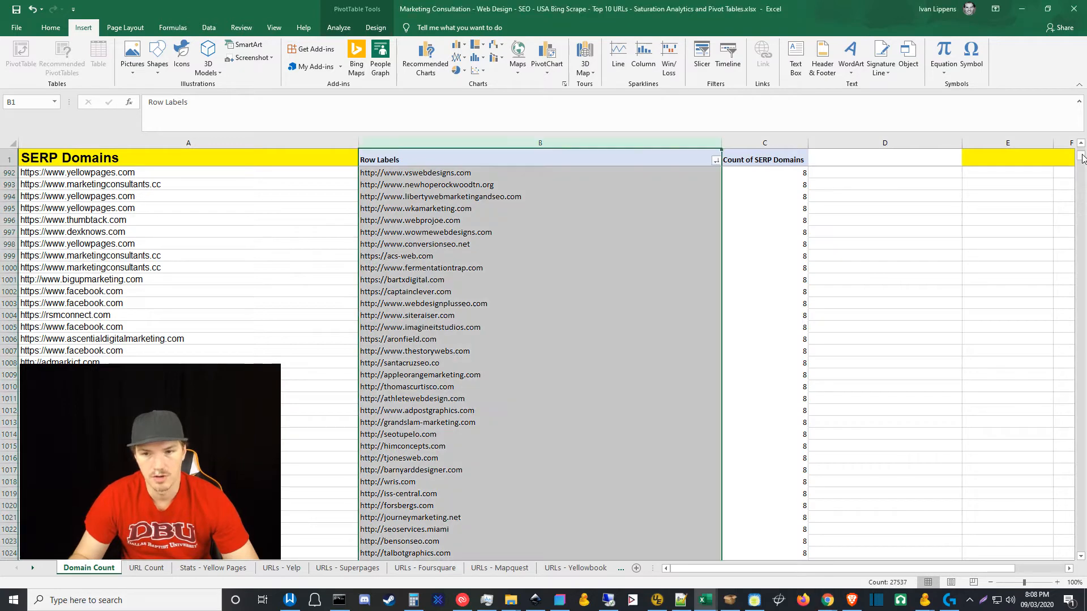
left_click_drag(1082, 158, 1082, 152)
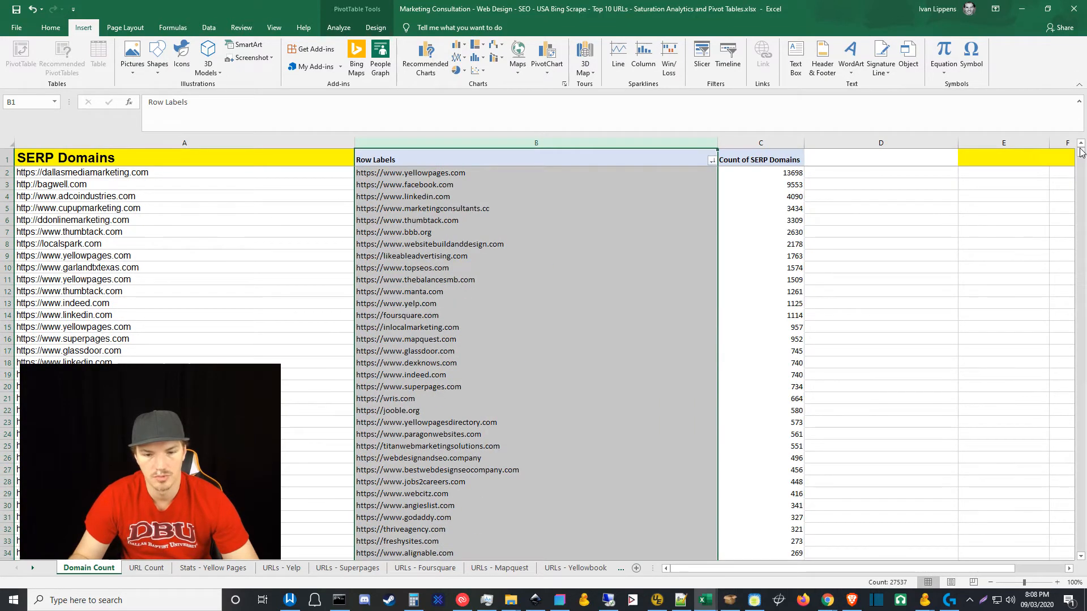
left_click(1083, 244)
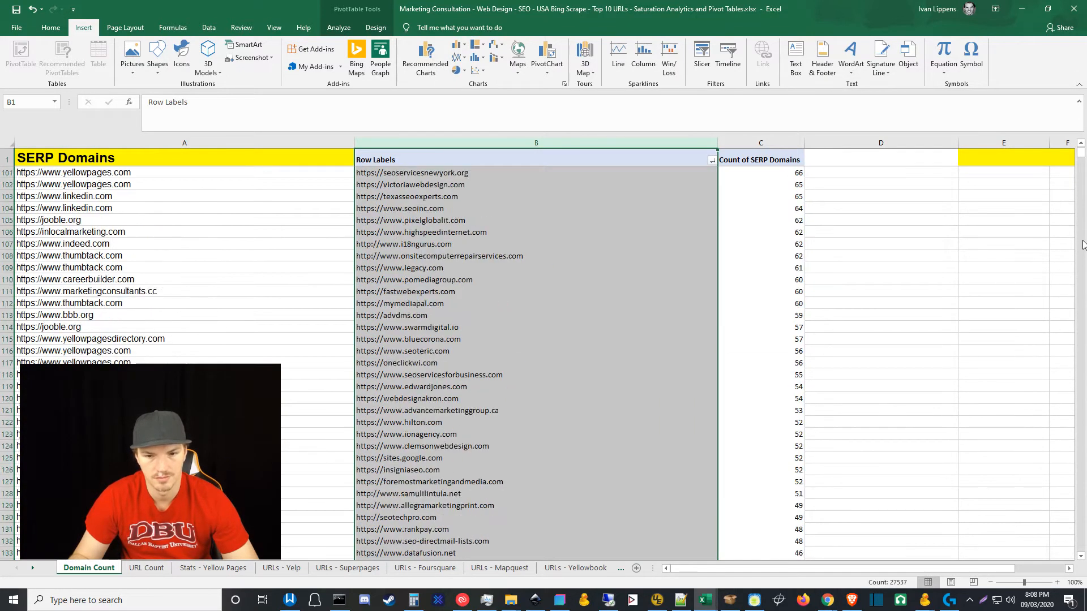
left_click(1084, 245)
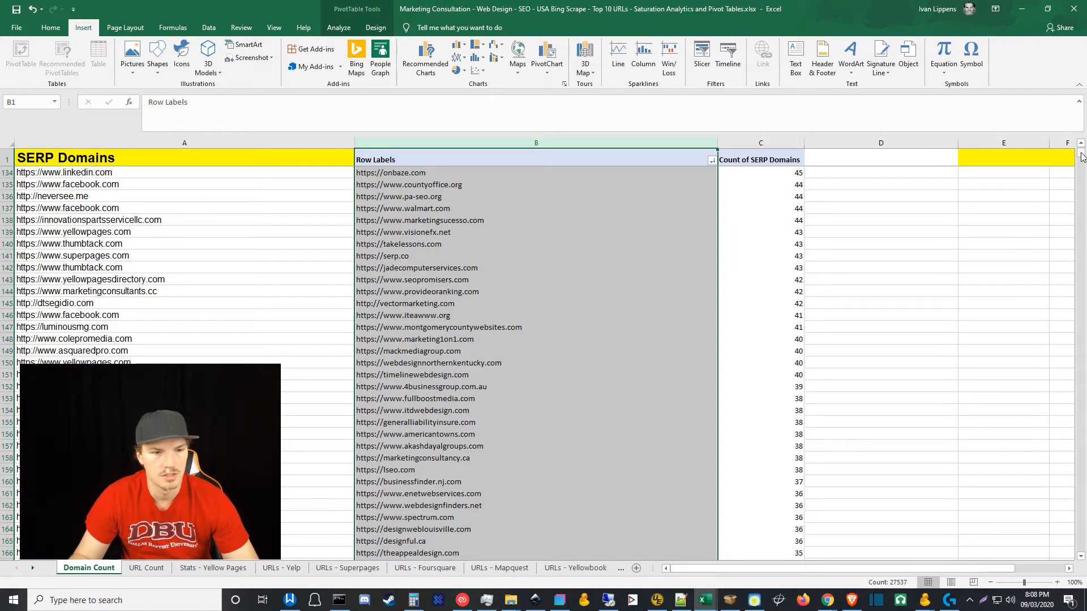
left_click_drag(1082, 157, 1083, 148)
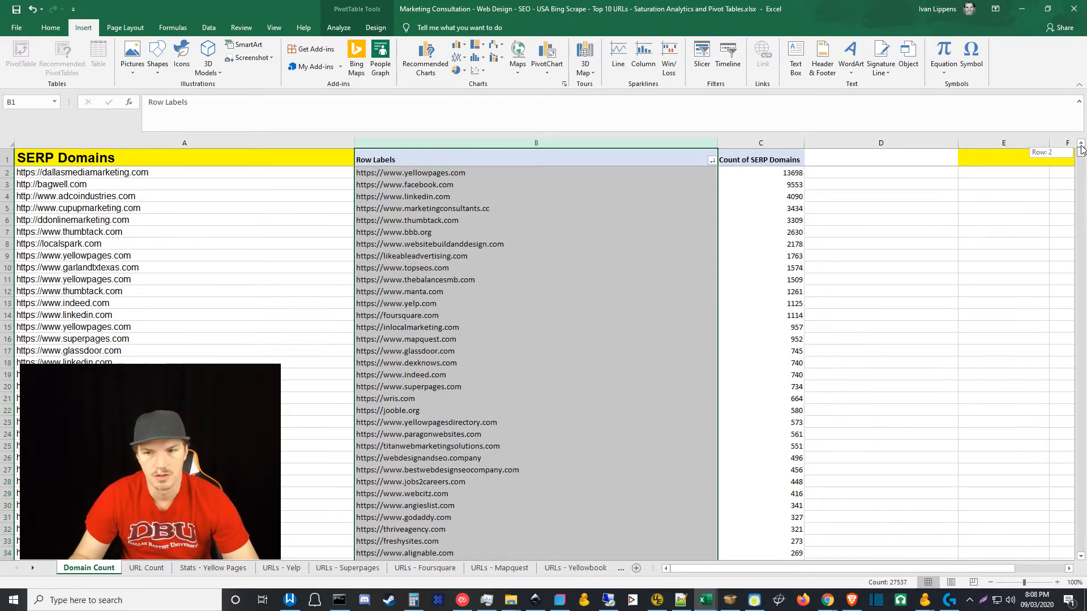
Filter the PivotTable's row labels by value with a minimum for Count of SERP Domains, using the greater than or equal to condition.
left_click(712, 162)
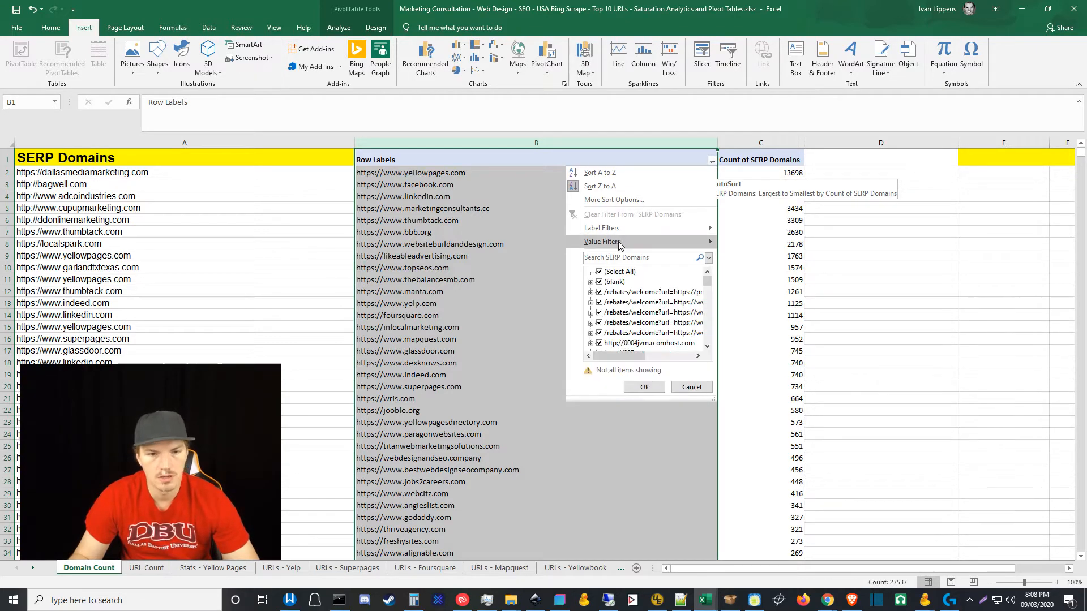
mouse_move(622, 247)
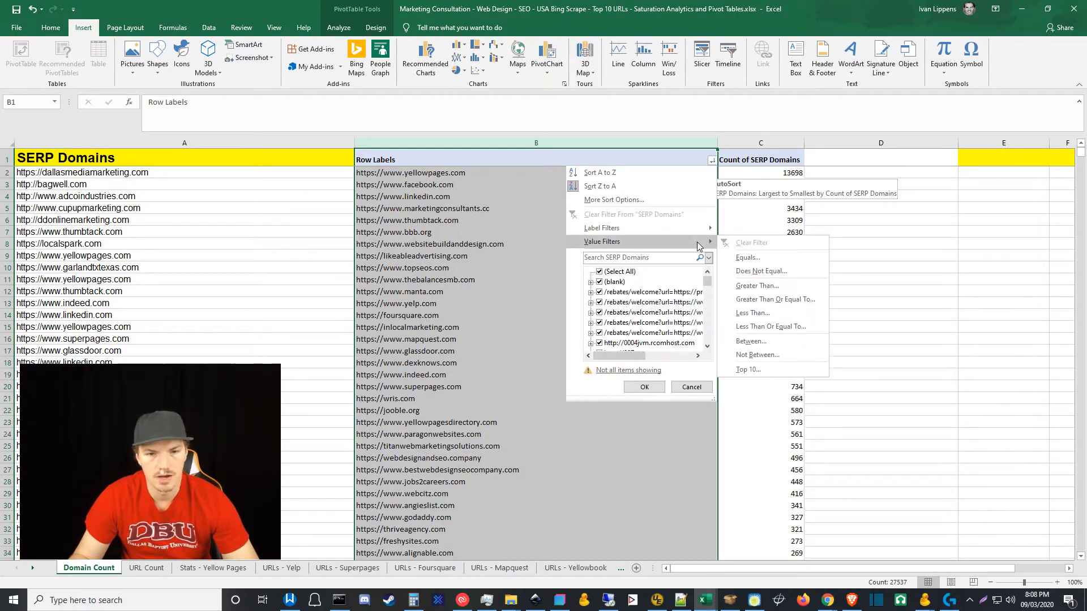
left_click(764, 300)
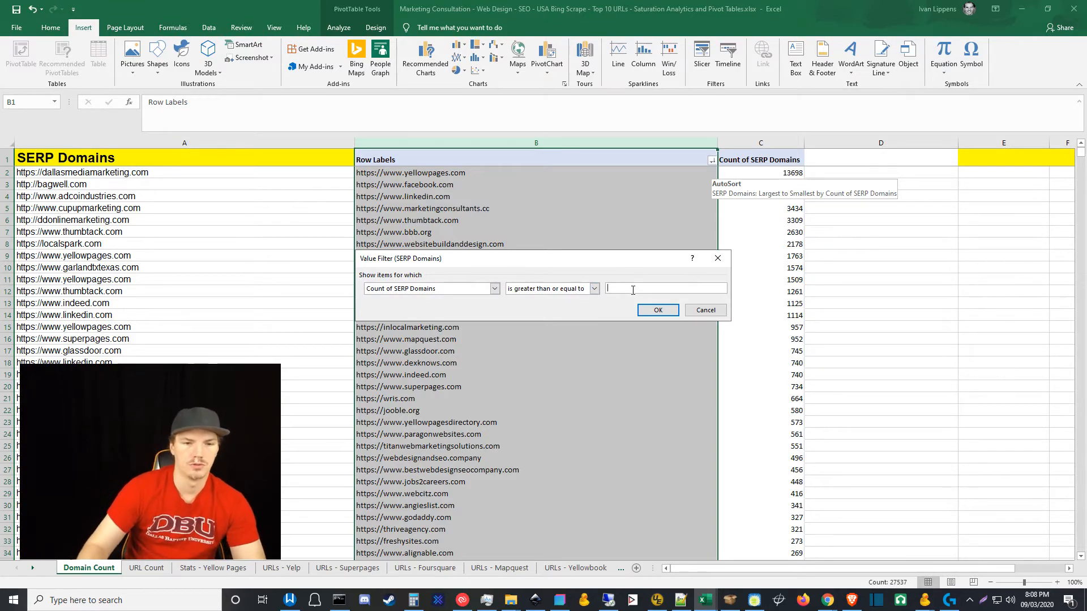
key("Return")
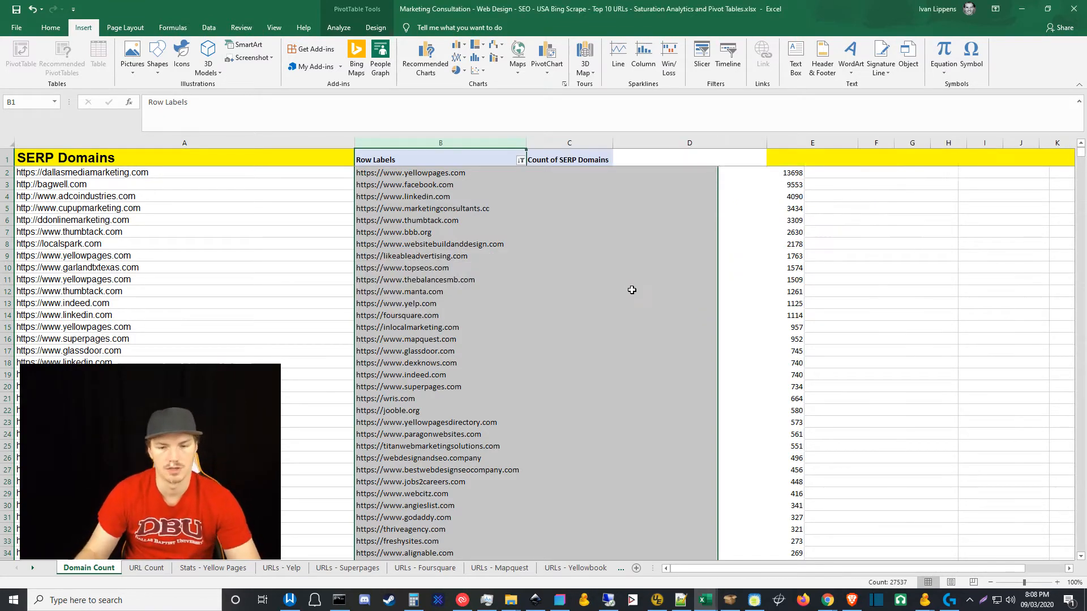
left_click(473, 143)
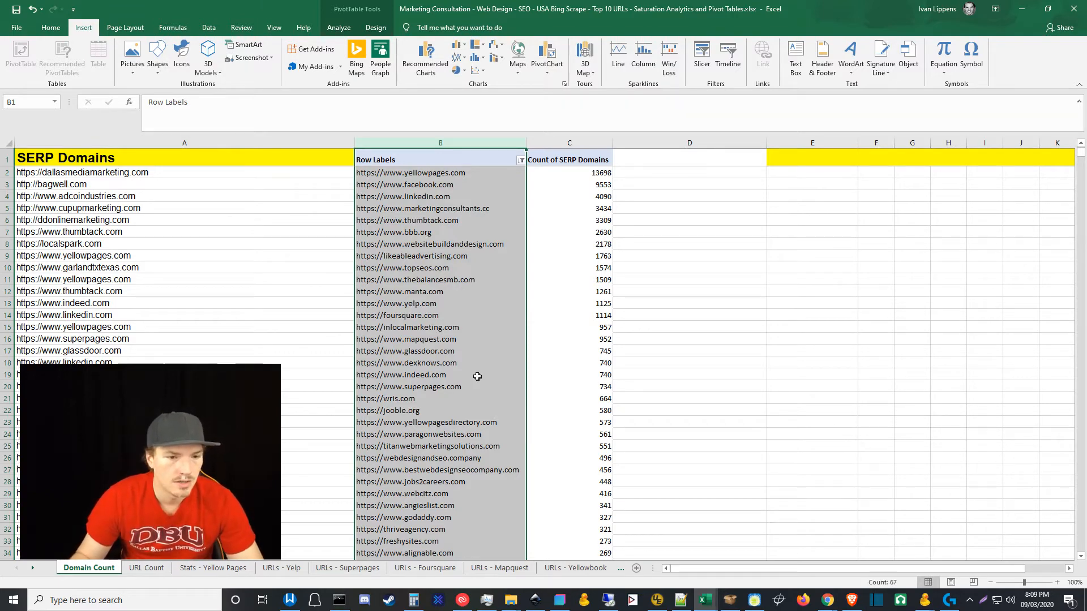
left_click(449, 176)
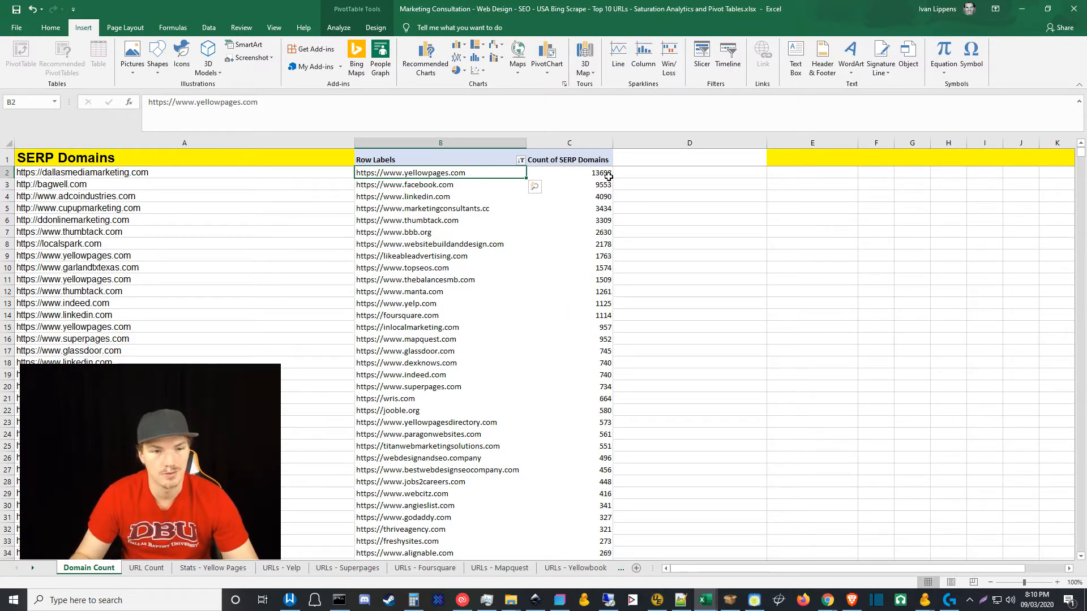
mouse_move(608, 176)
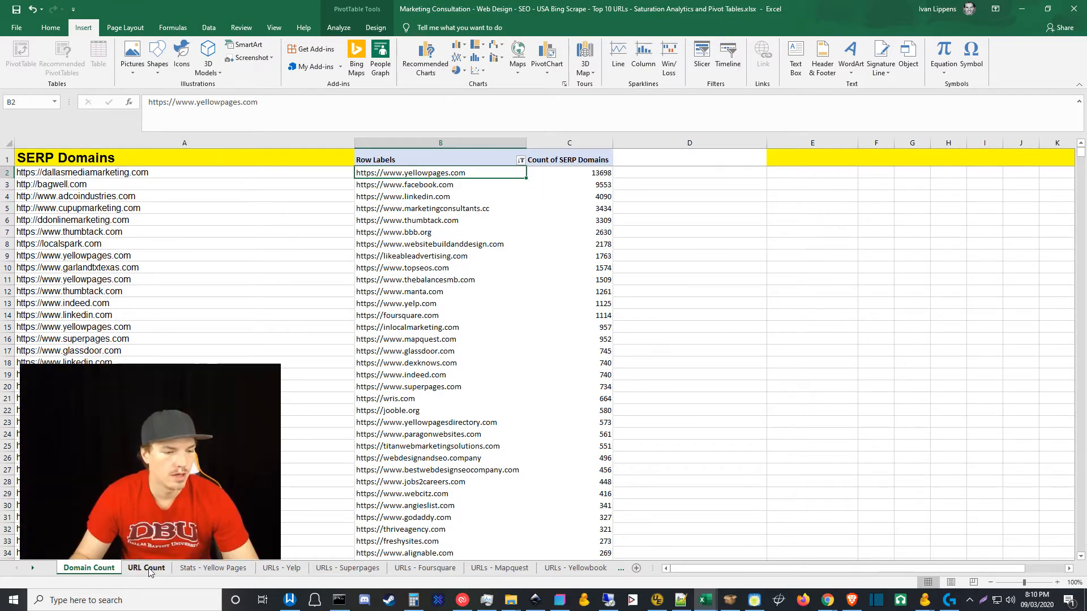
mouse_move(217, 516)
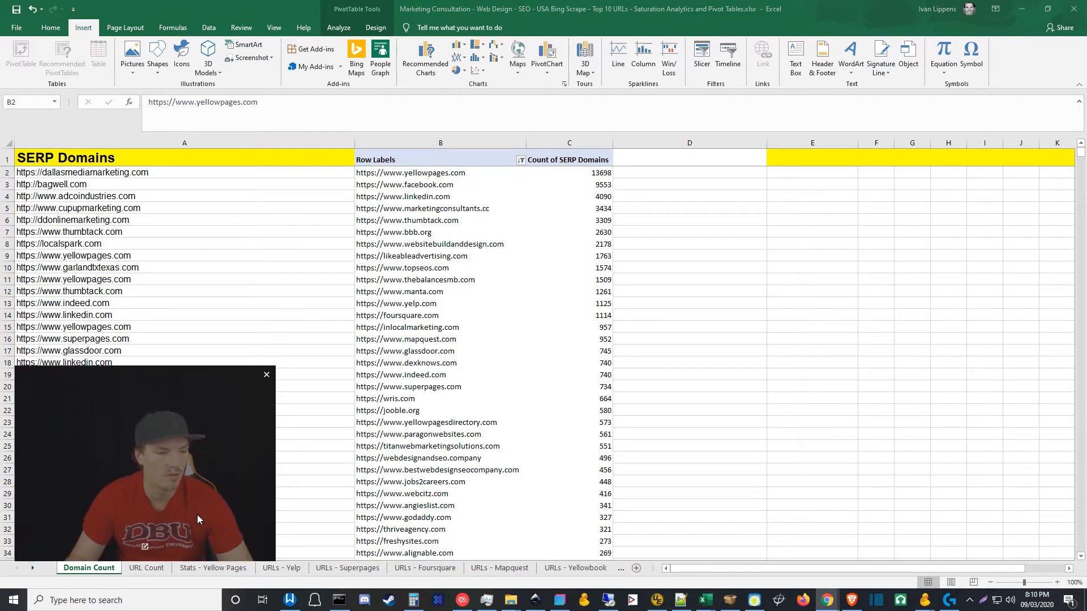
left_click_drag(198, 514, 196, 514)
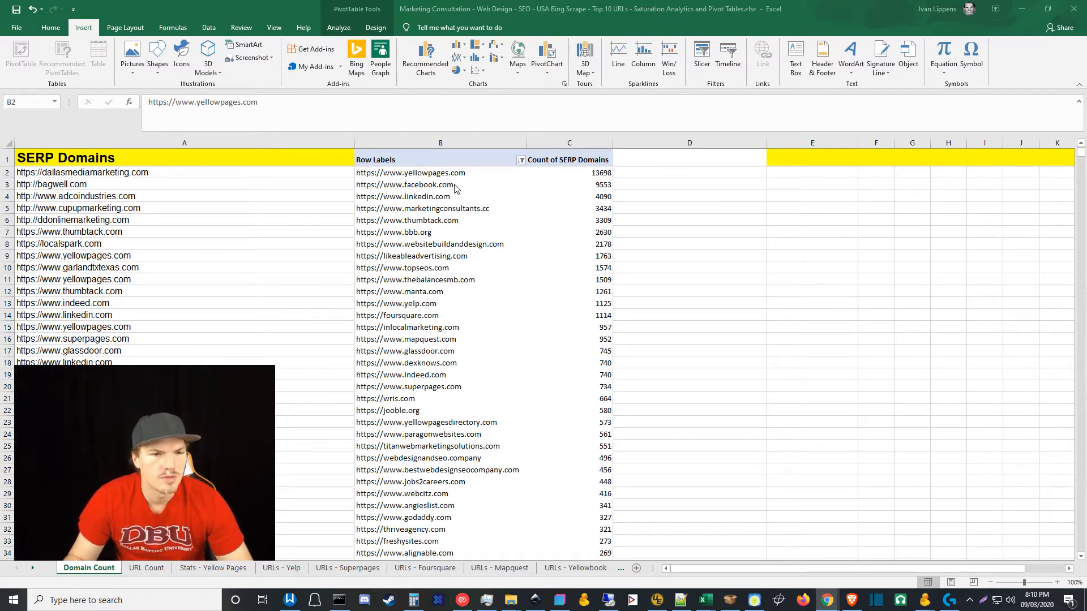
Examine the highest-ranking directory domains in column B, from yellowpages.com, bbb.org and yelp.com down to yellowpagesdirectory.com and angieslist.com.
left_click(423, 174)
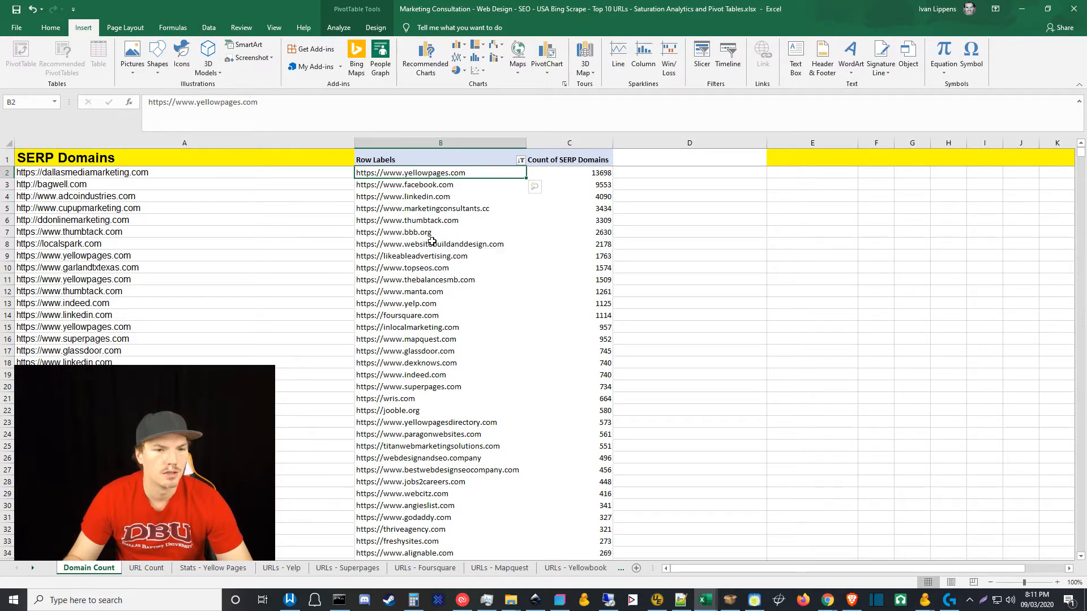
left_click(399, 232)
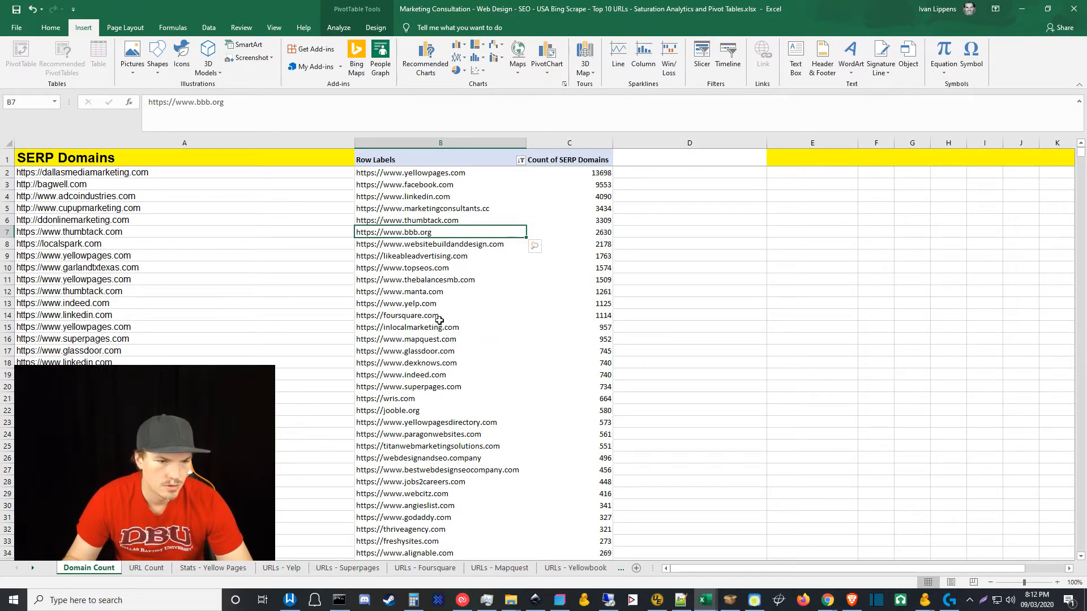
left_click(417, 305)
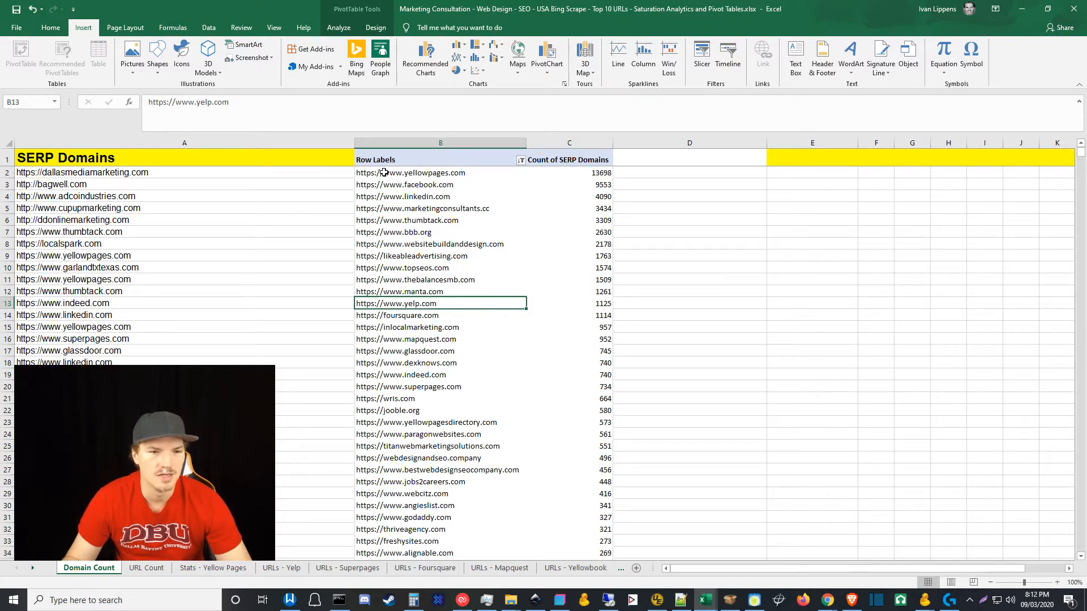
left_click(388, 317)
left_click(408, 342)
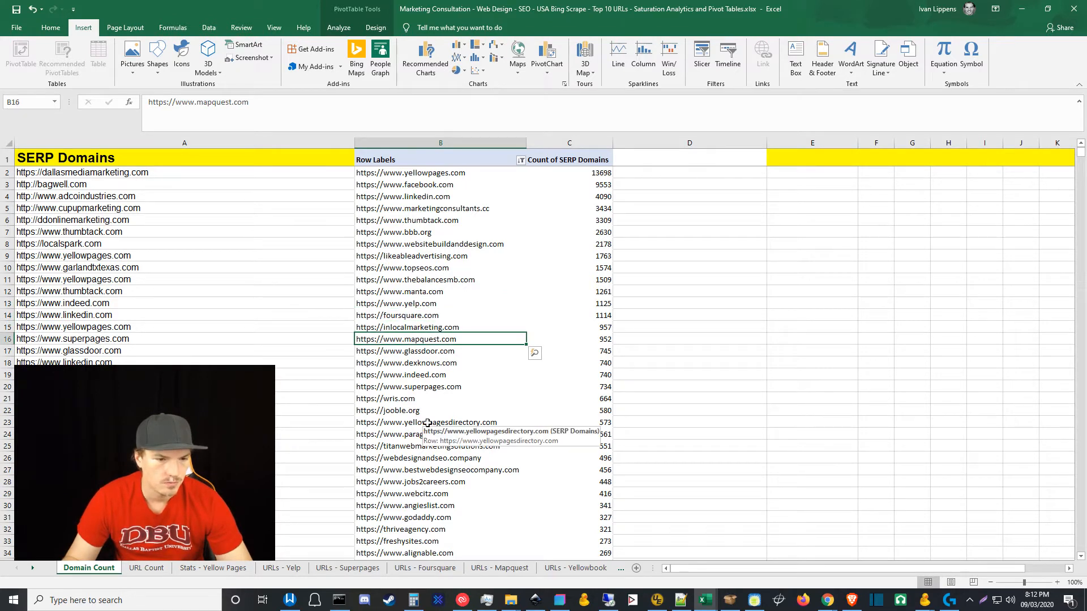
left_click(401, 390)
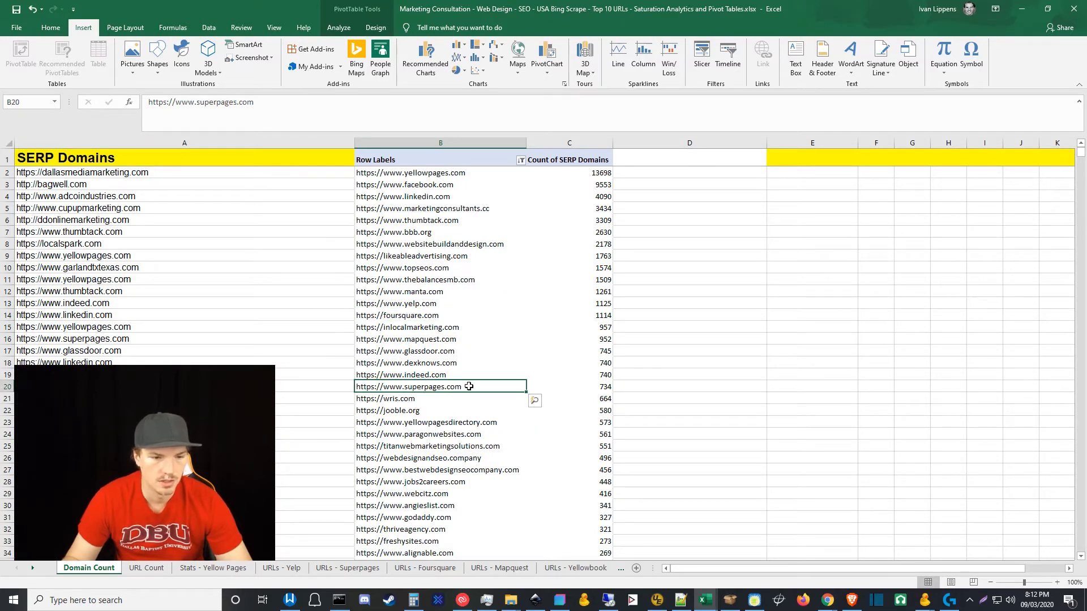
left_click(390, 425)
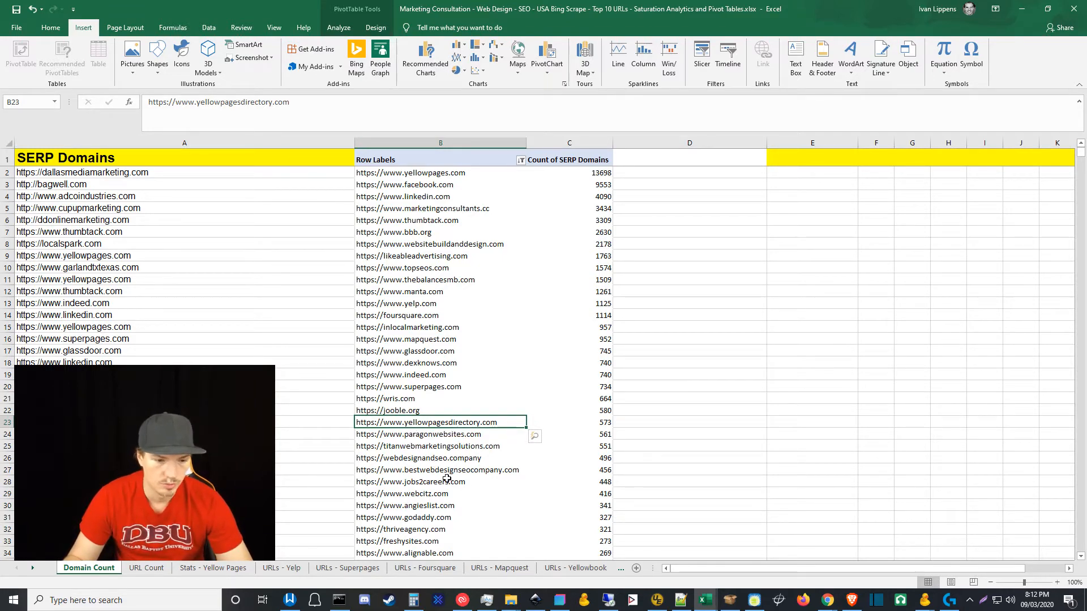
left_click(439, 509)
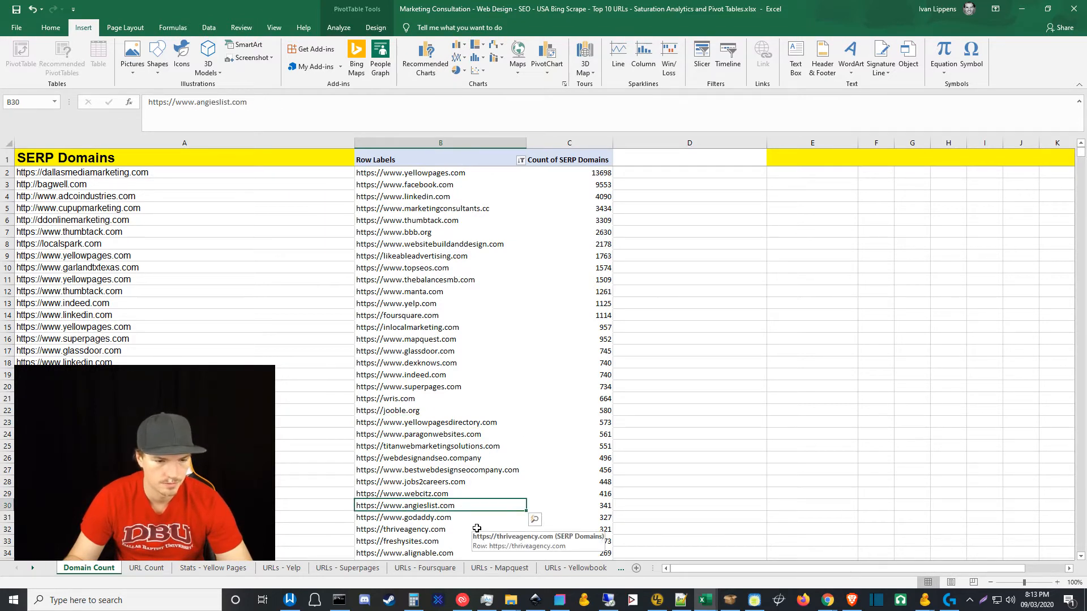
Examine lower-ranking domains such as yellowbook.com, youtube.com, upwork.com and bingplaces.com, and return to the start of the list.
scroll(477, 528, "down", 7)
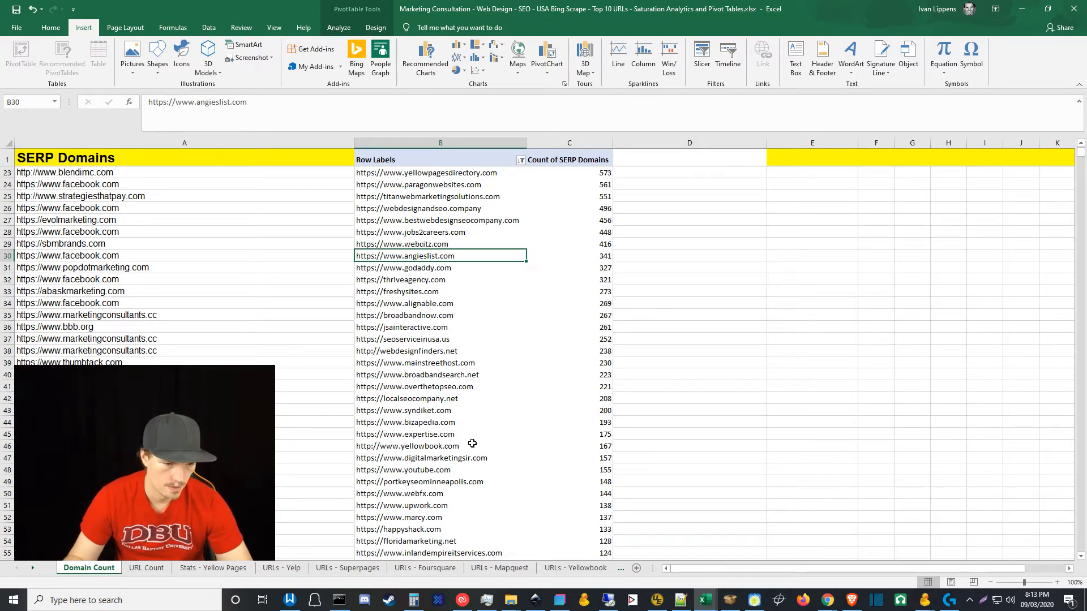
left_click(474, 448)
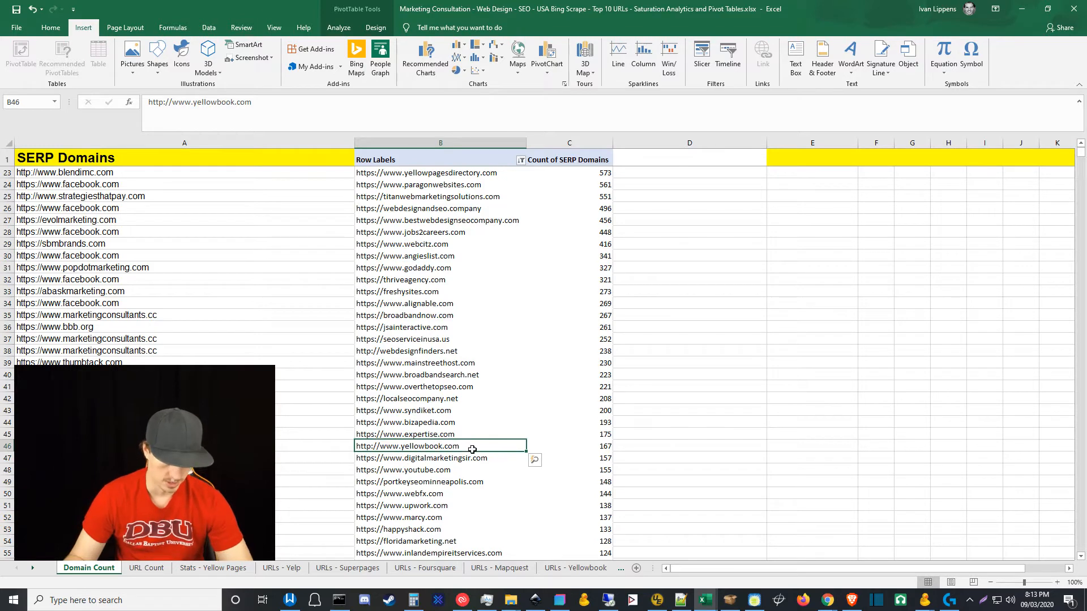
left_click(456, 471)
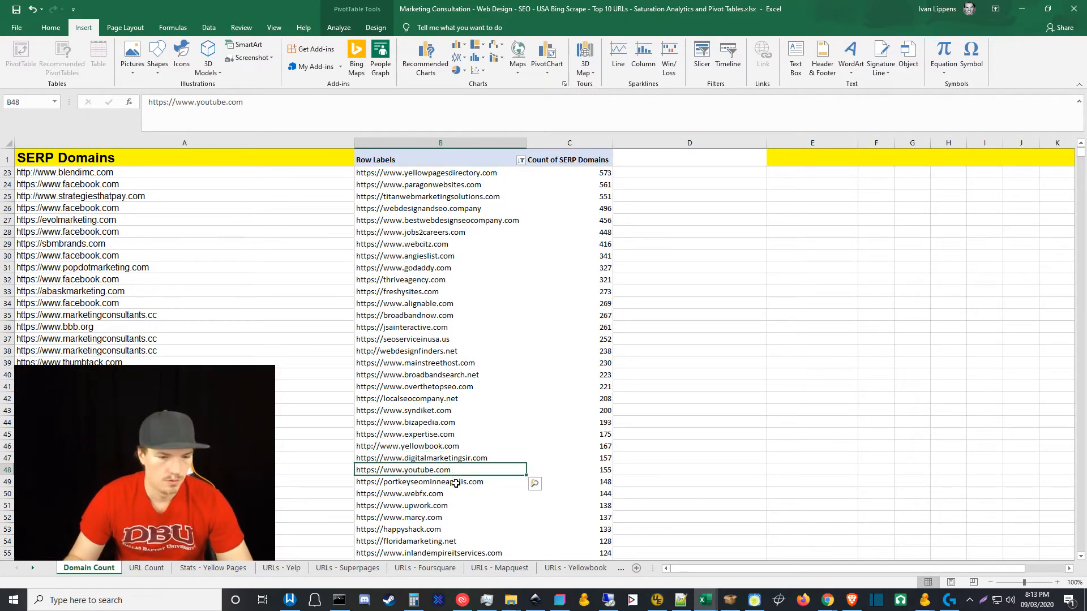
left_click(453, 507)
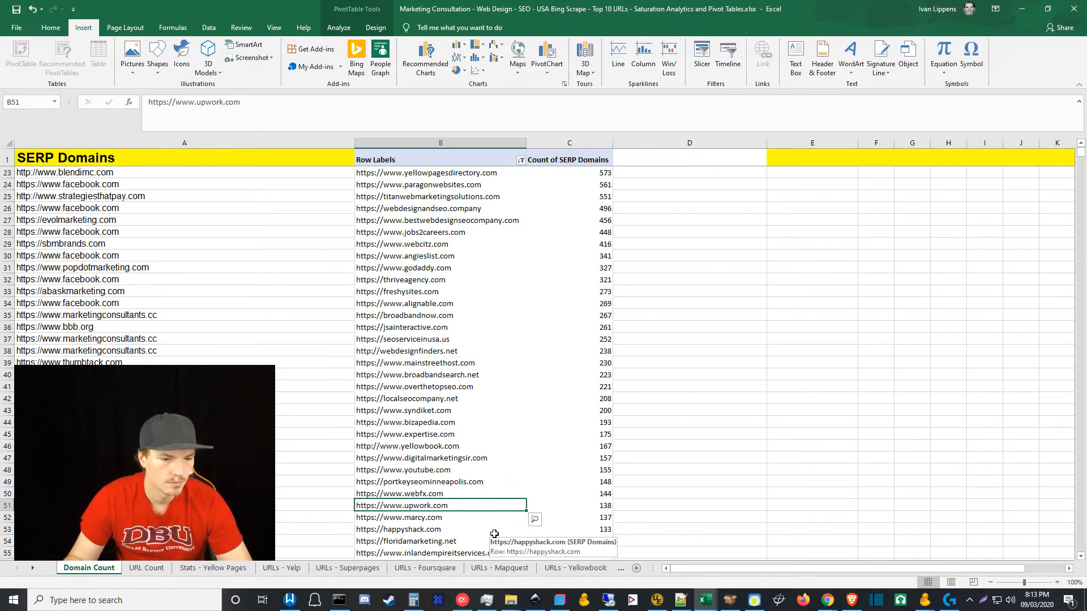
scroll(495, 533, "down", 3)
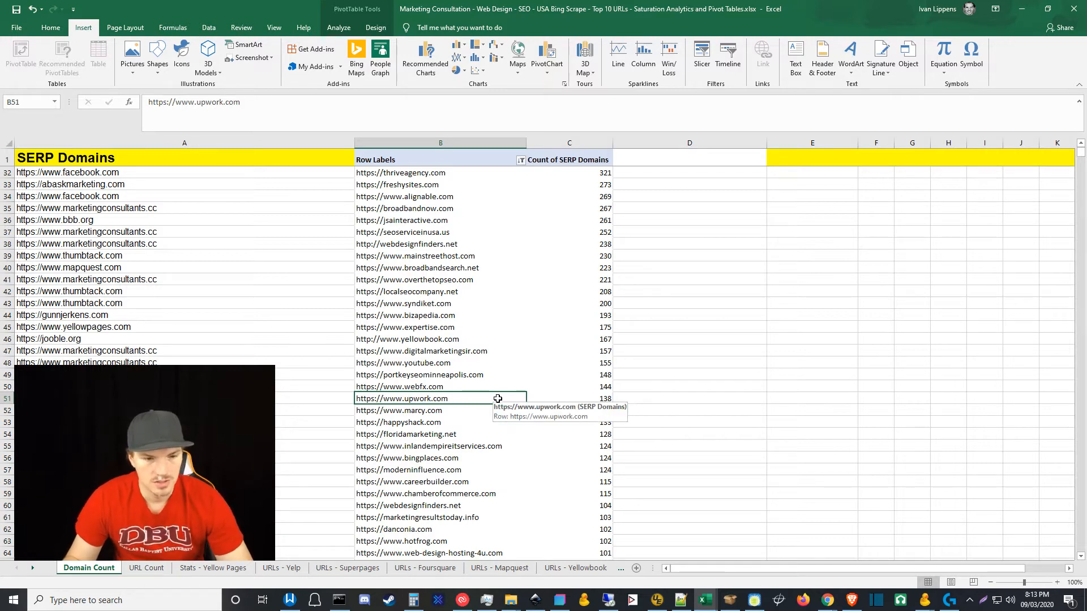
left_click(604, 399)
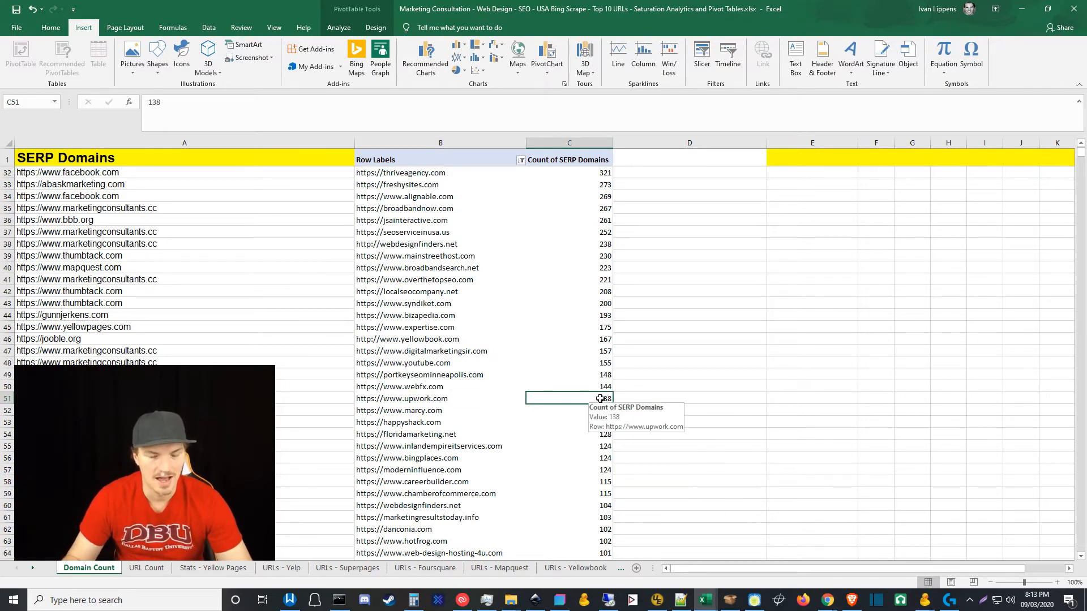
left_click(407, 400)
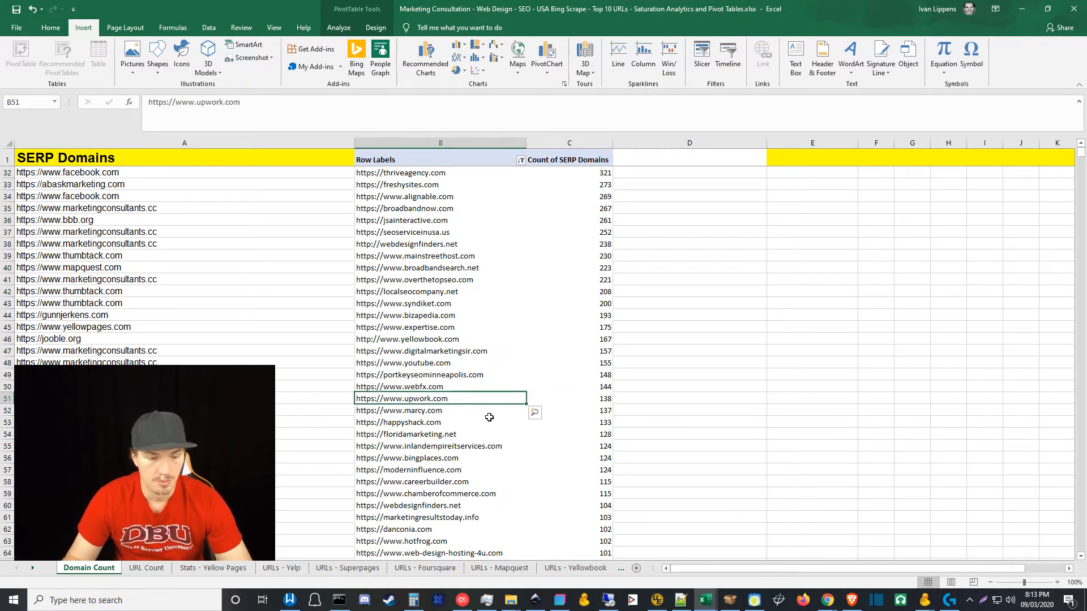
left_click(437, 399)
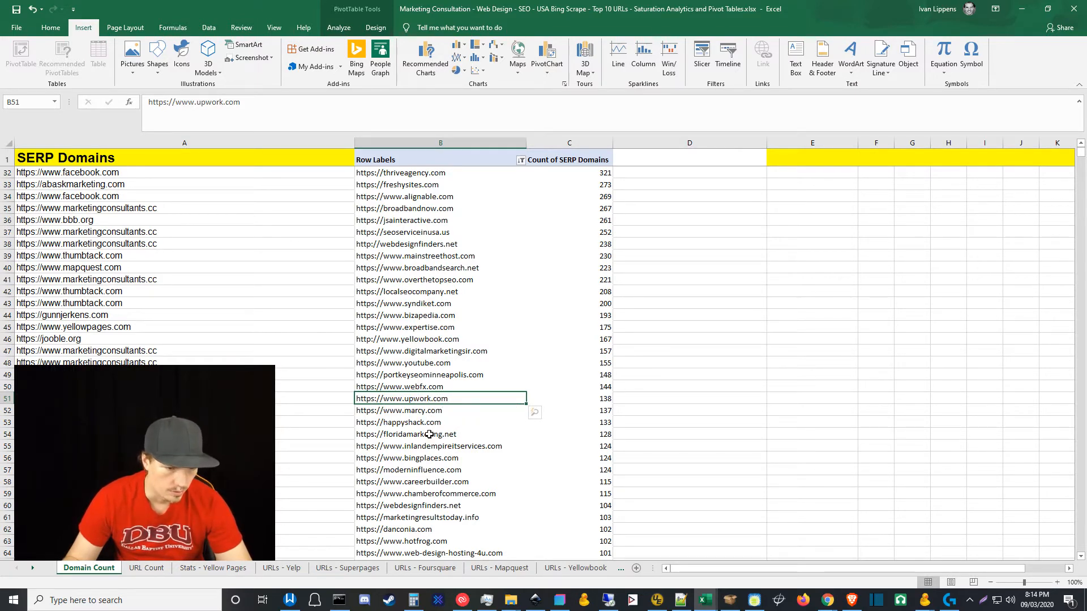
left_click(433, 460)
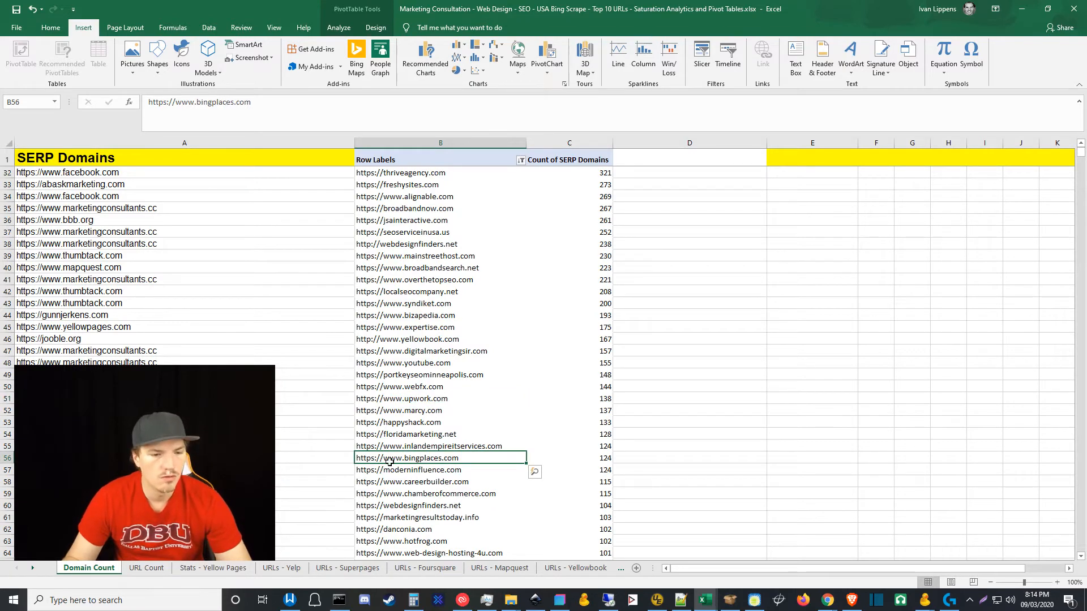
scroll(430, 300, "up", 10)
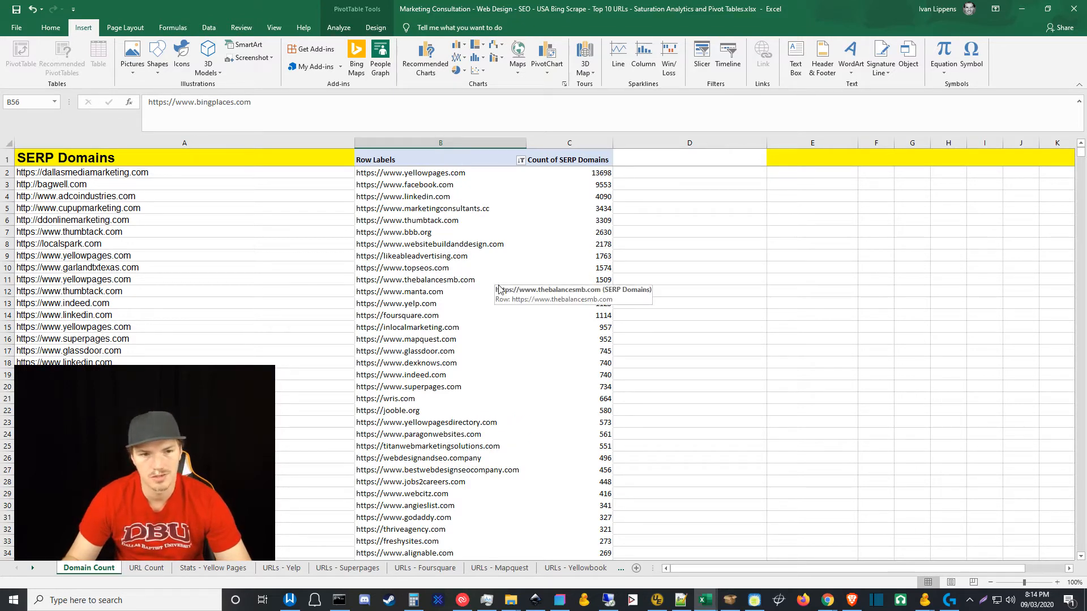
Create a PivotTable from column A of the URL Count sheet, placed in column B of the same worksheet.
left_click(144, 569)
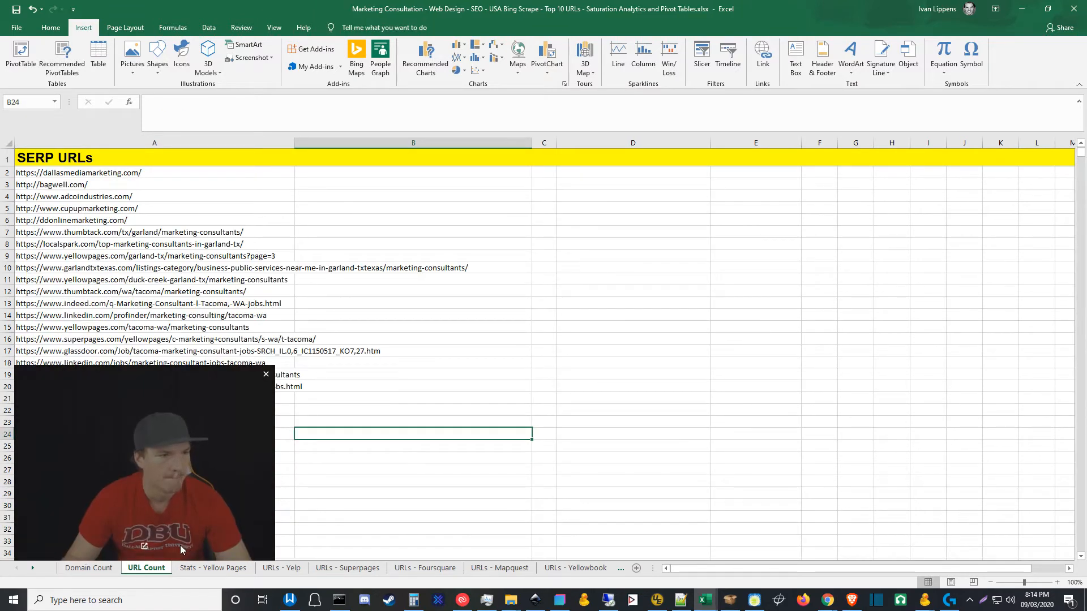
left_click(106, 143)
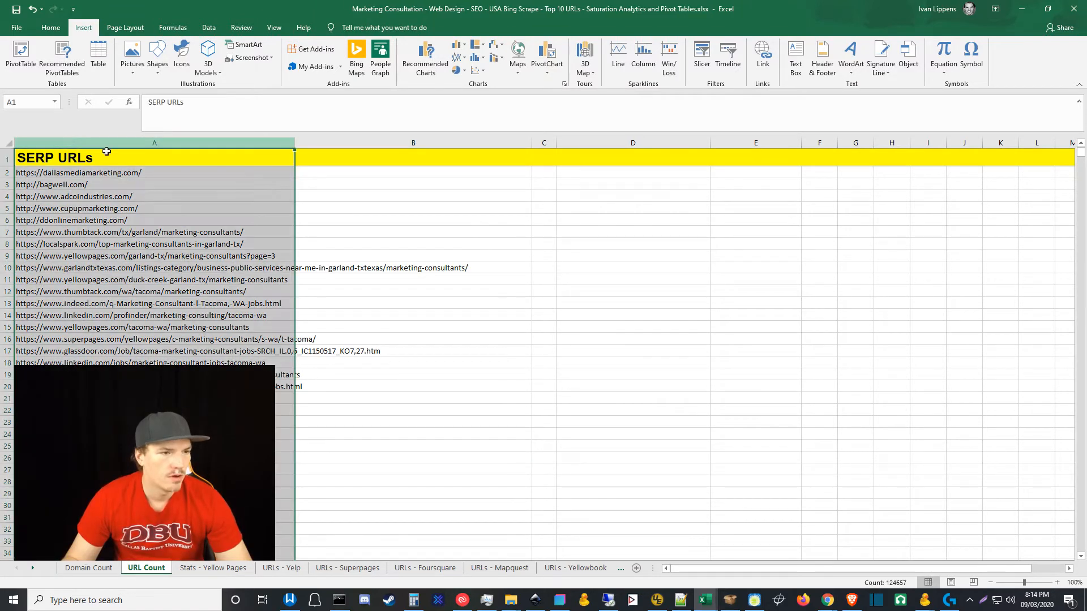
left_click(24, 53)
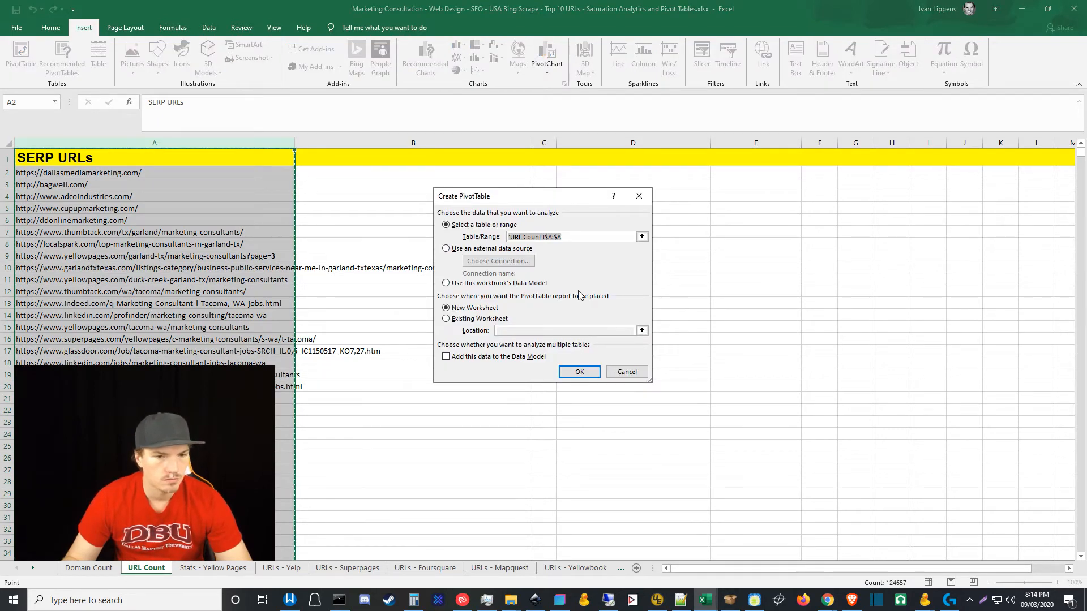
left_click(446, 319)
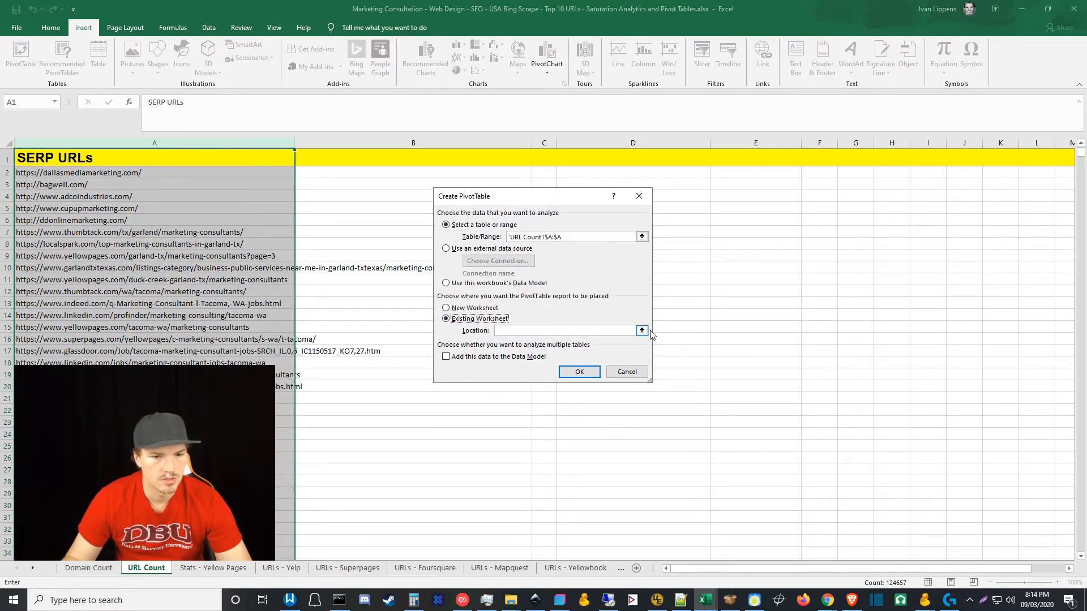
left_click(642, 330)
left_click(452, 143)
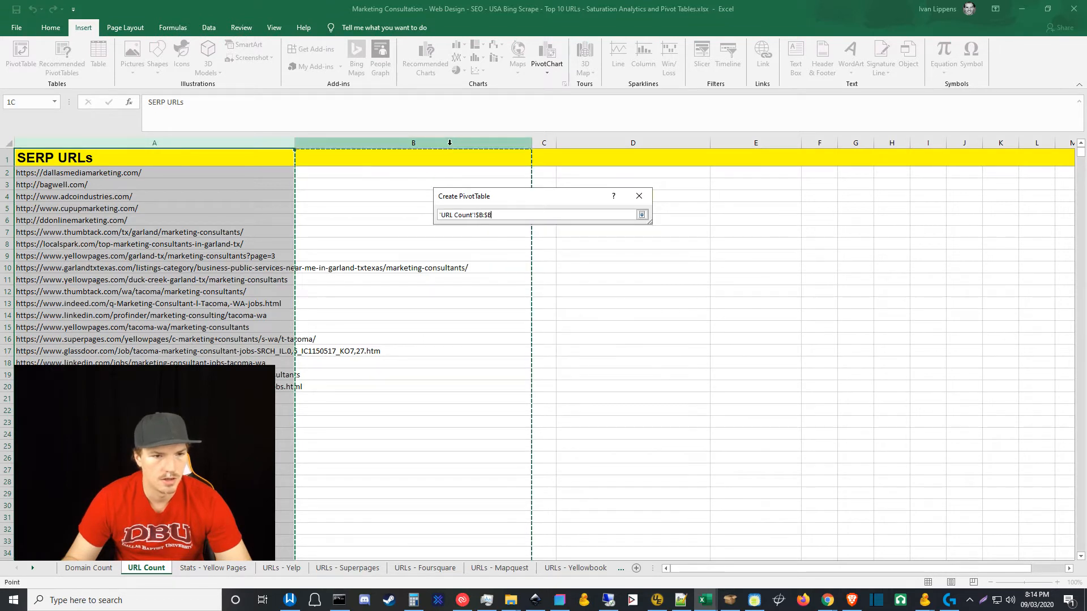
left_click(642, 215)
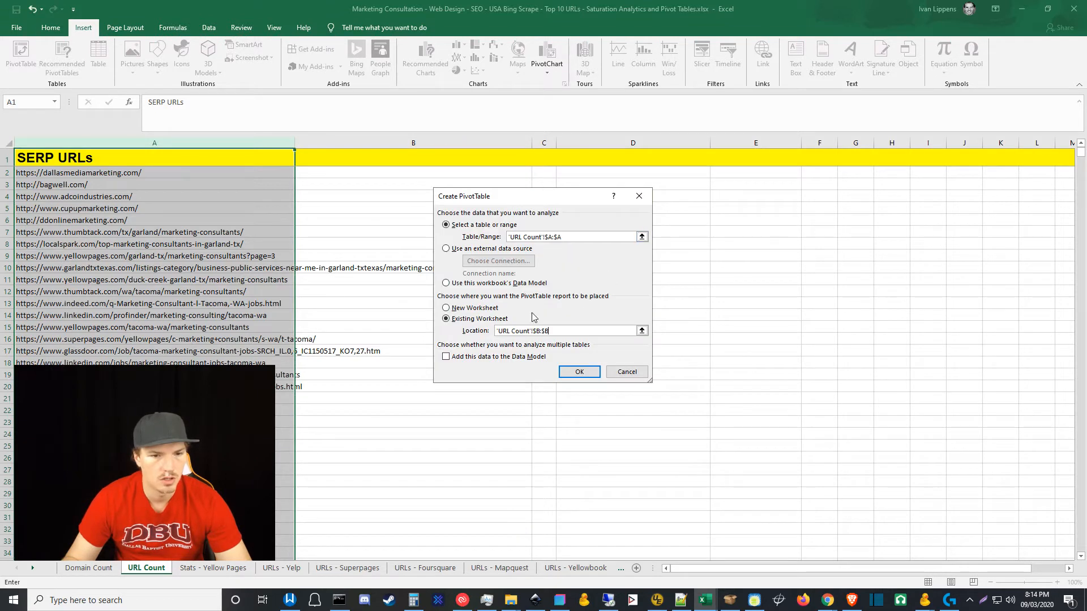
left_click(589, 372)
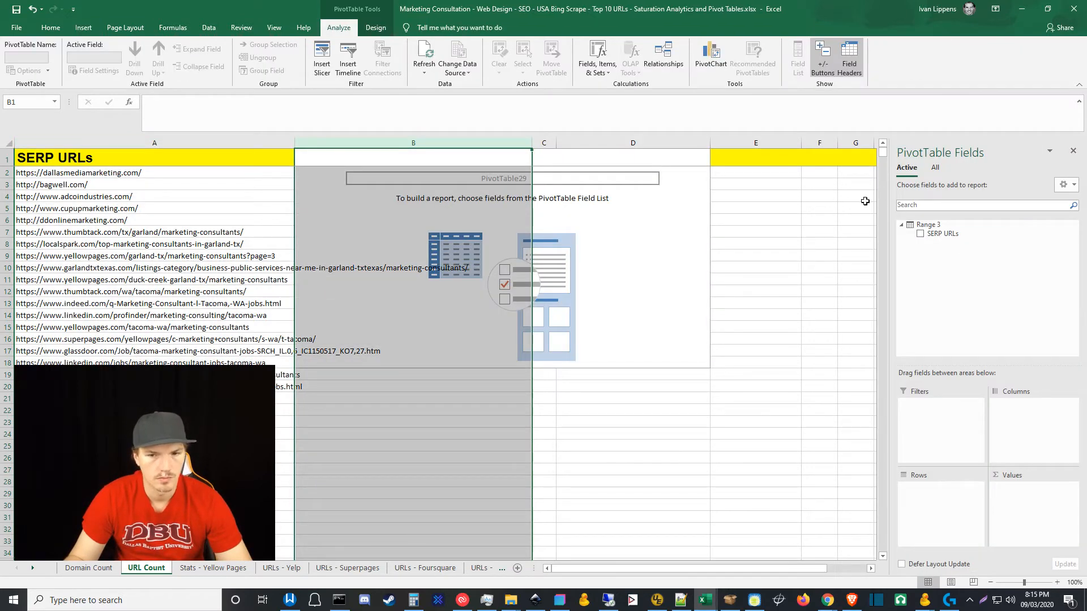
Add SERP URLs to the PivotTable as both rows and counted values, and compare the entry counts of columns A and B.
left_click_drag(919, 233, 925, 499)
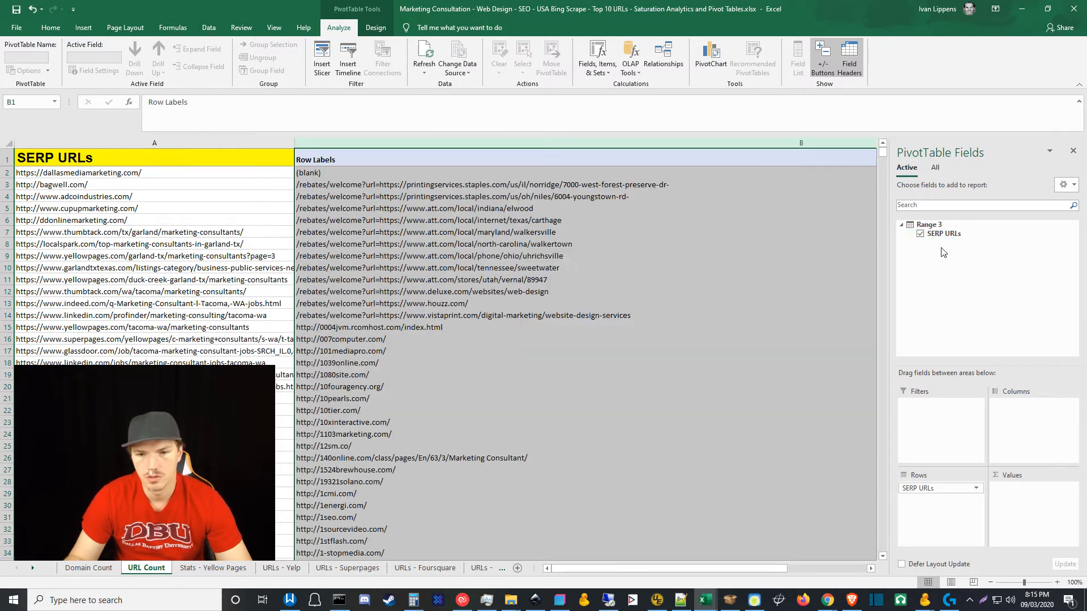
left_click_drag(944, 234, 1036, 512)
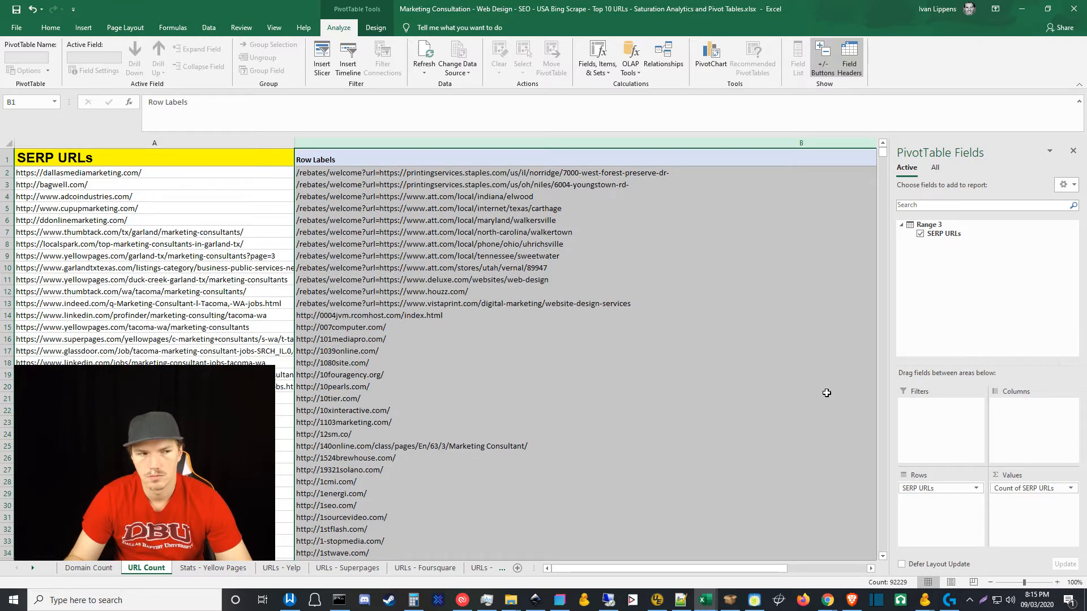
left_click(136, 143)
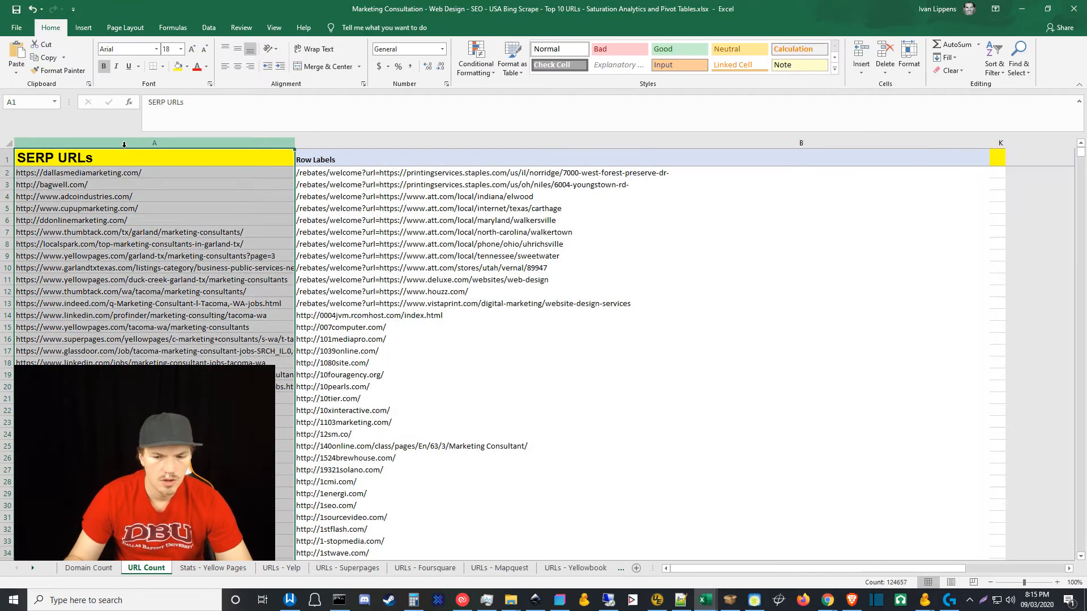
left_click(340, 145)
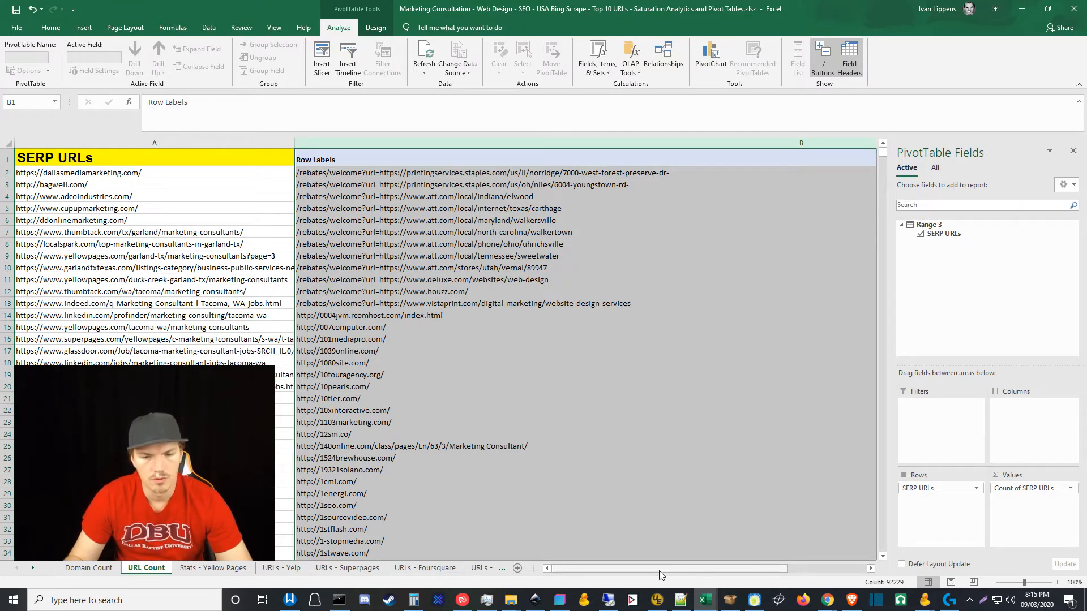
Close the PivotTable field list and sort the row labels in descending order by Count of SERP URLs.
left_click(1073, 151)
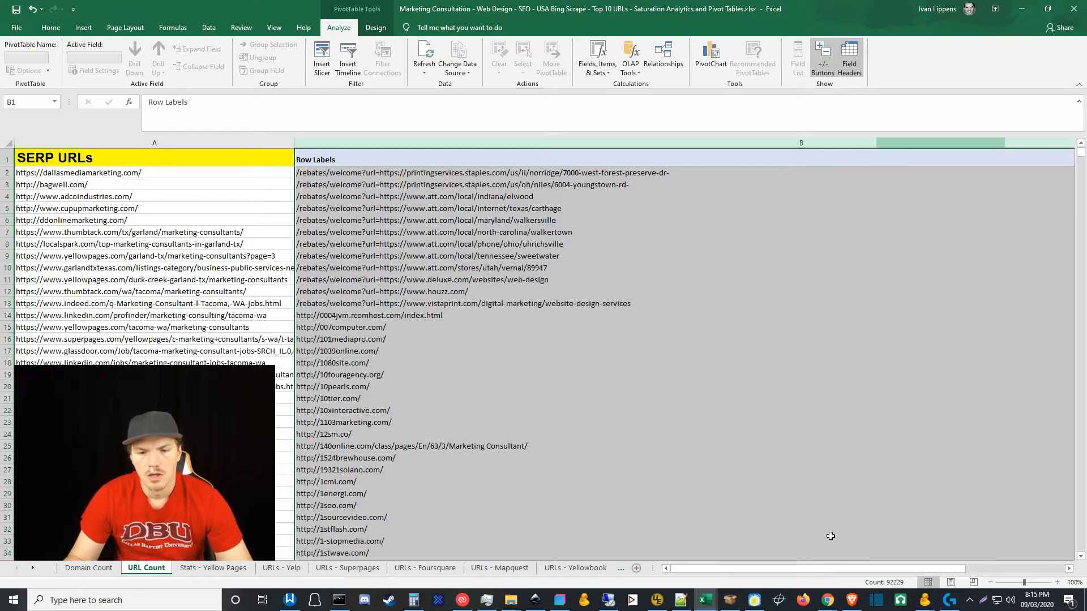
left_click_drag(828, 569, 885, 566)
left_click(1023, 161)
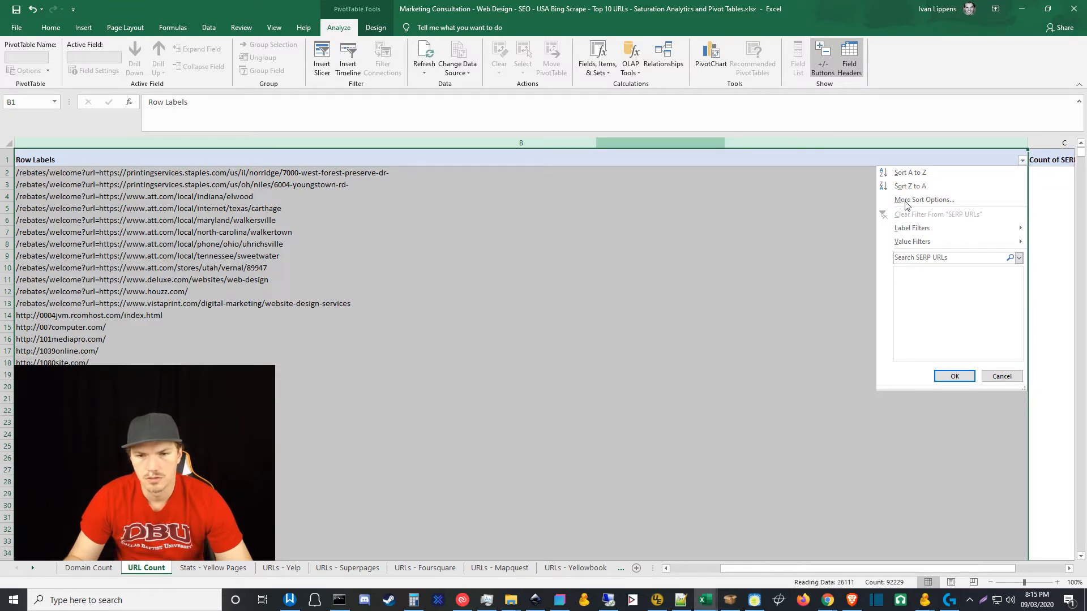
left_click(904, 200)
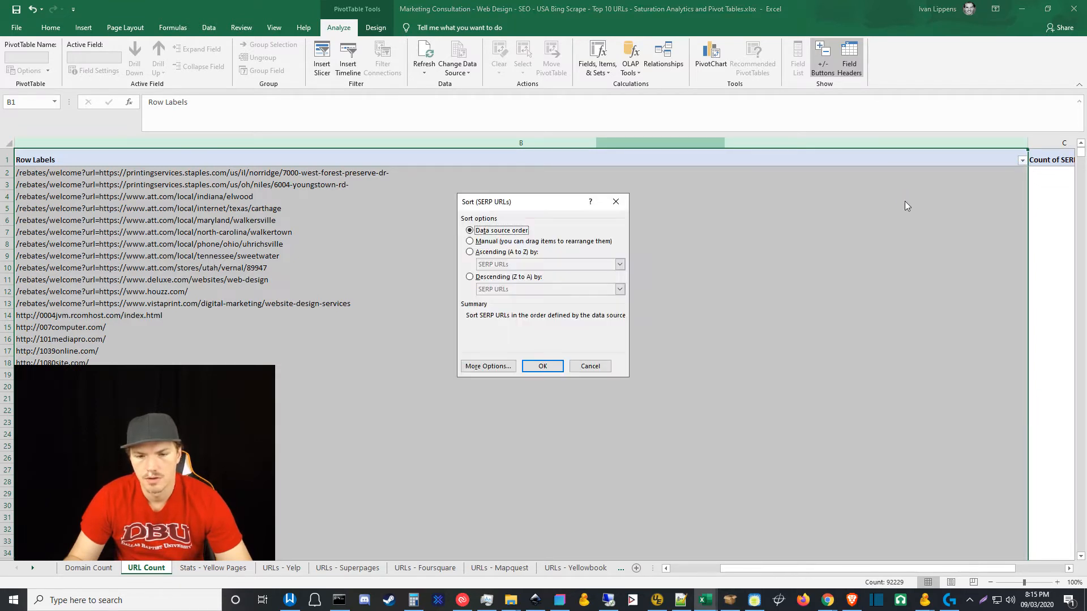
left_click(470, 277)
left_click(555, 289)
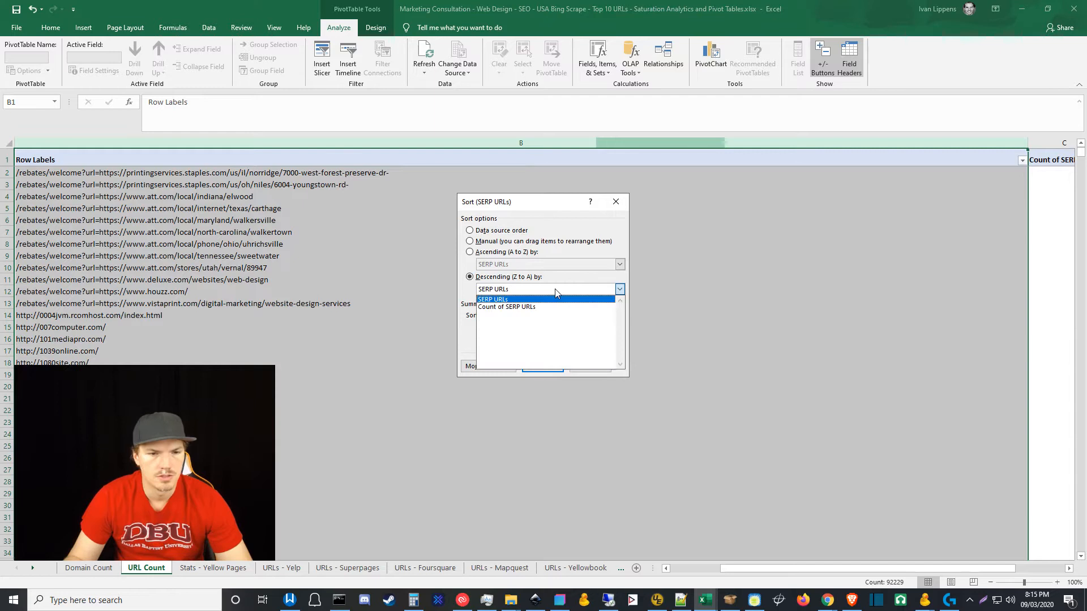
left_click(506, 308)
left_click(543, 366)
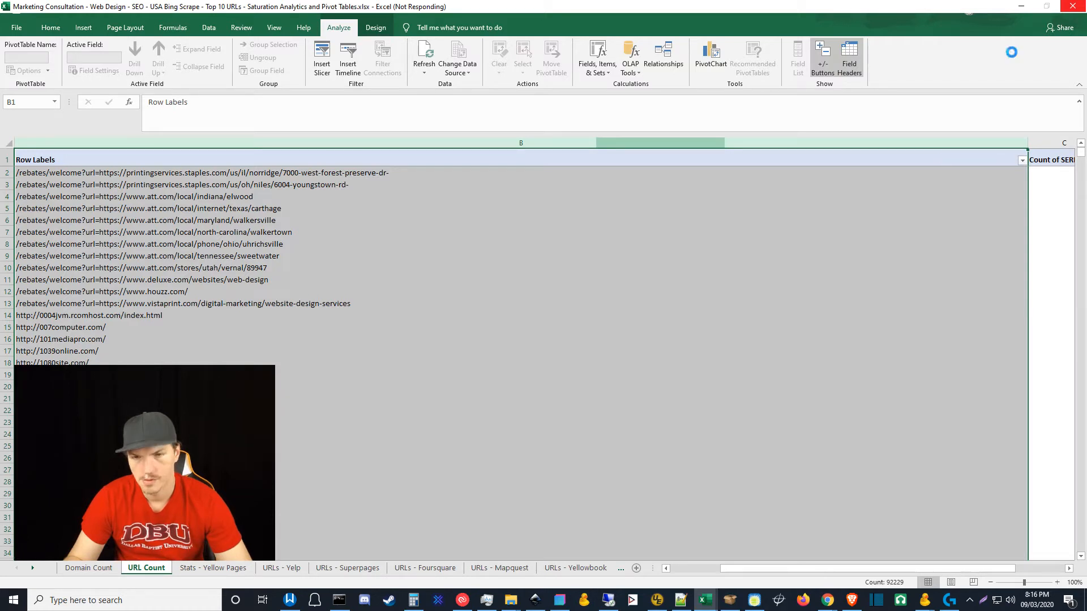
left_click(1020, 10)
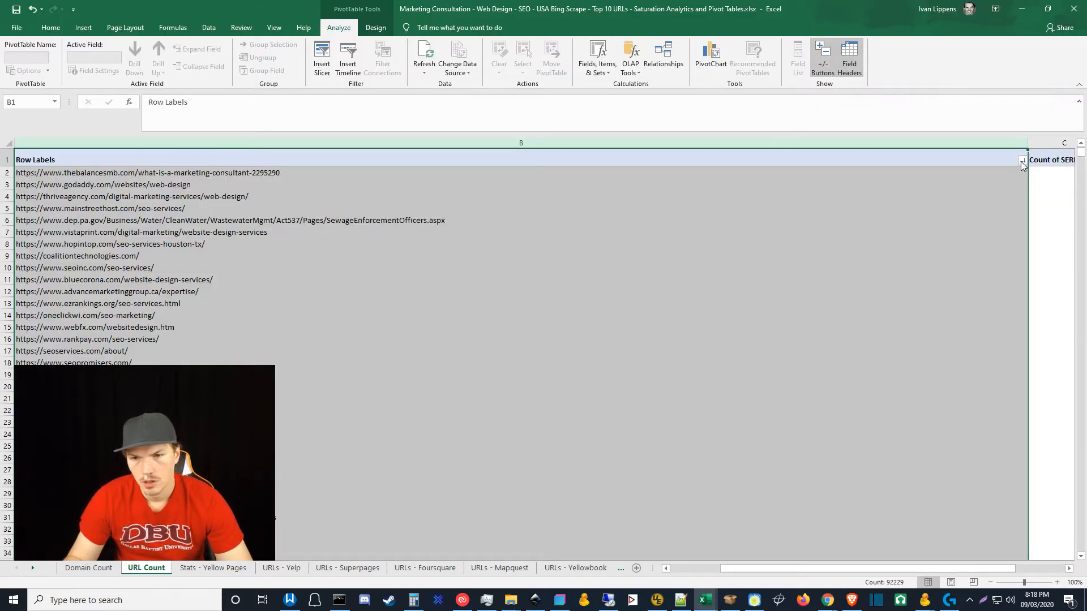
left_click(1022, 162)
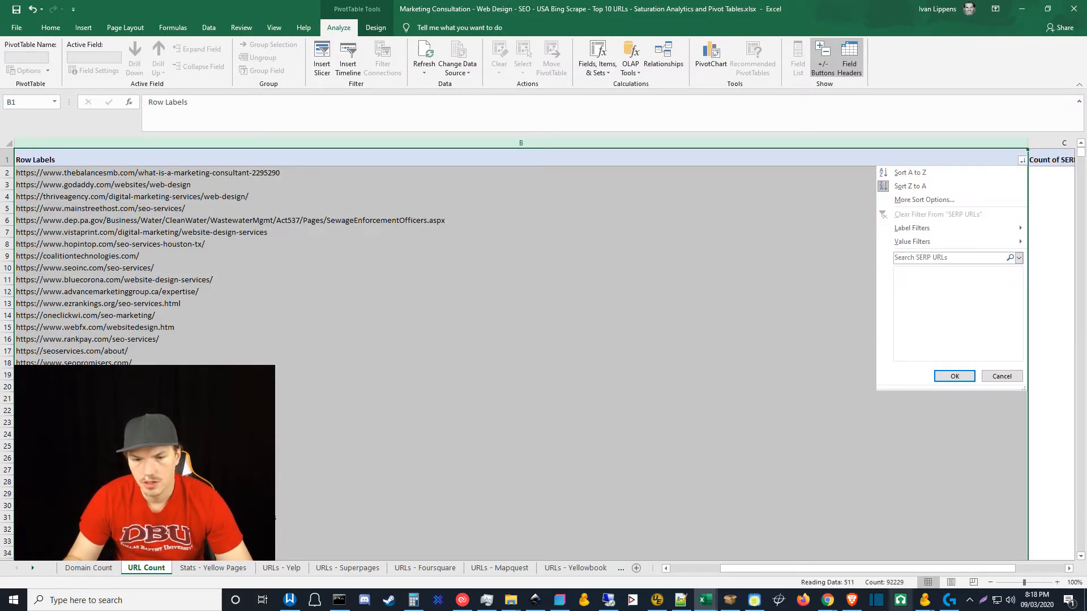
left_click(747, 585)
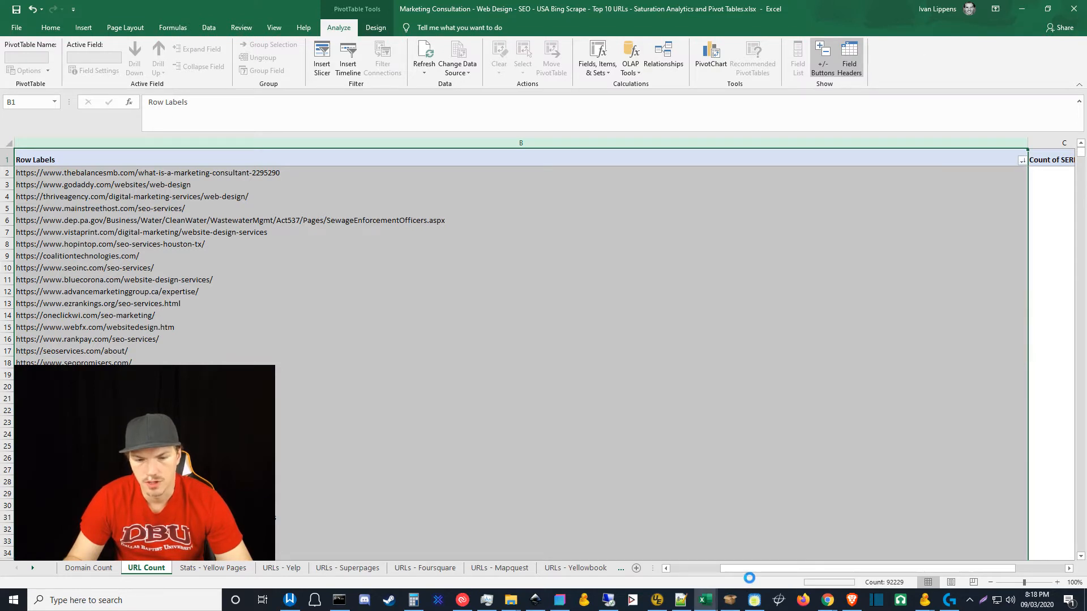
Narrow column B of the URL Count sheet so the URLs and their Count of SERP URLs fit on screen together with column A.
mouse_move(765, 568)
left_mouse_down()
mouse_move(817, 566)
mouse_move(784, 566)
left_mouse_up()
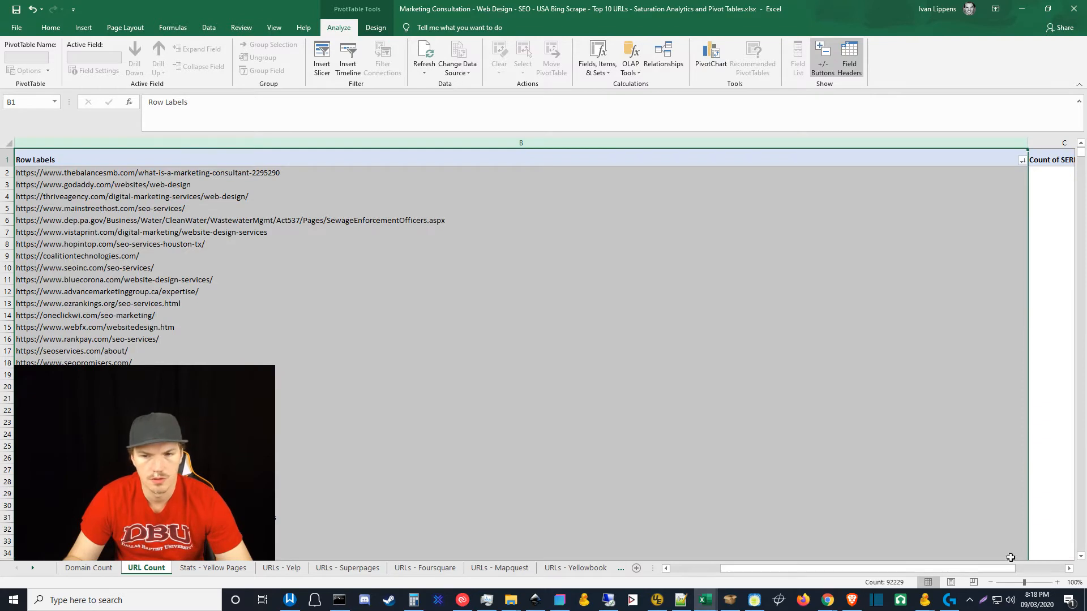
left_click(1069, 568)
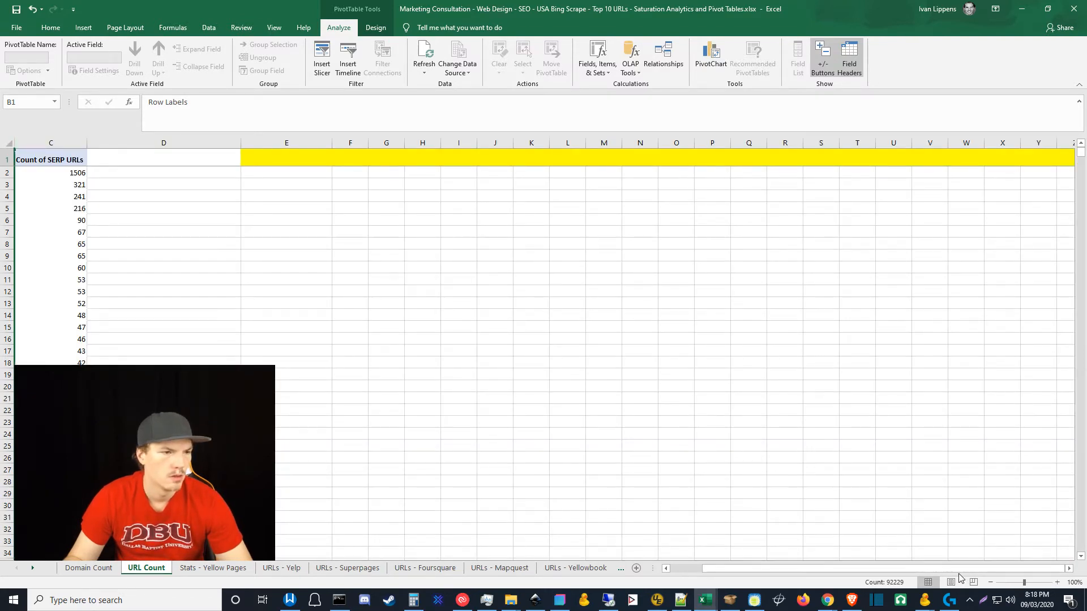
left_click_drag(950, 569, 941, 566)
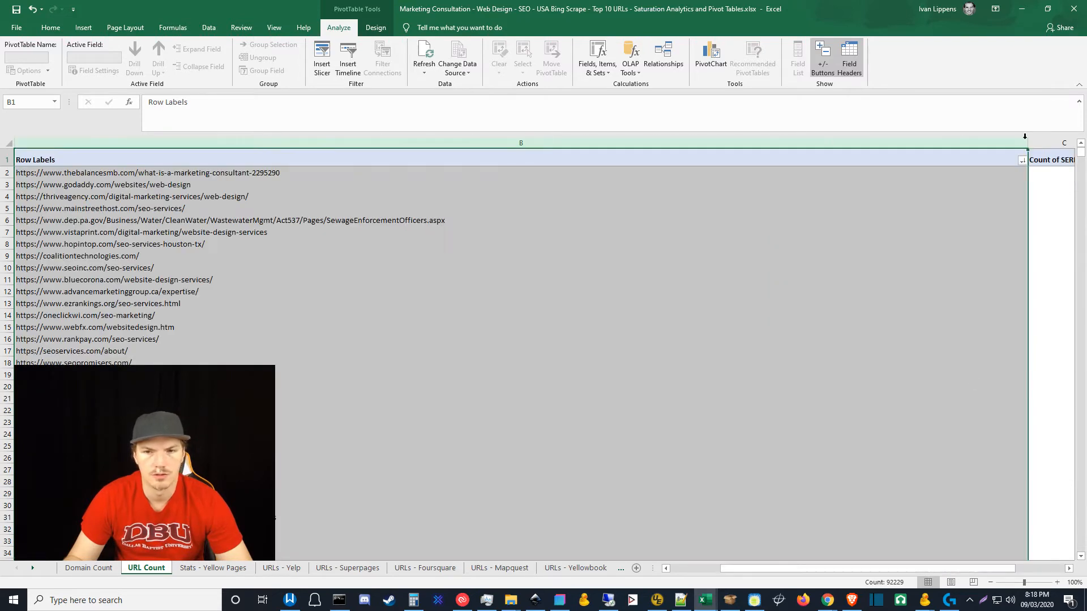
left_click_drag(1027, 142, 456, 194)
left_click_drag(743, 569, 664, 569)
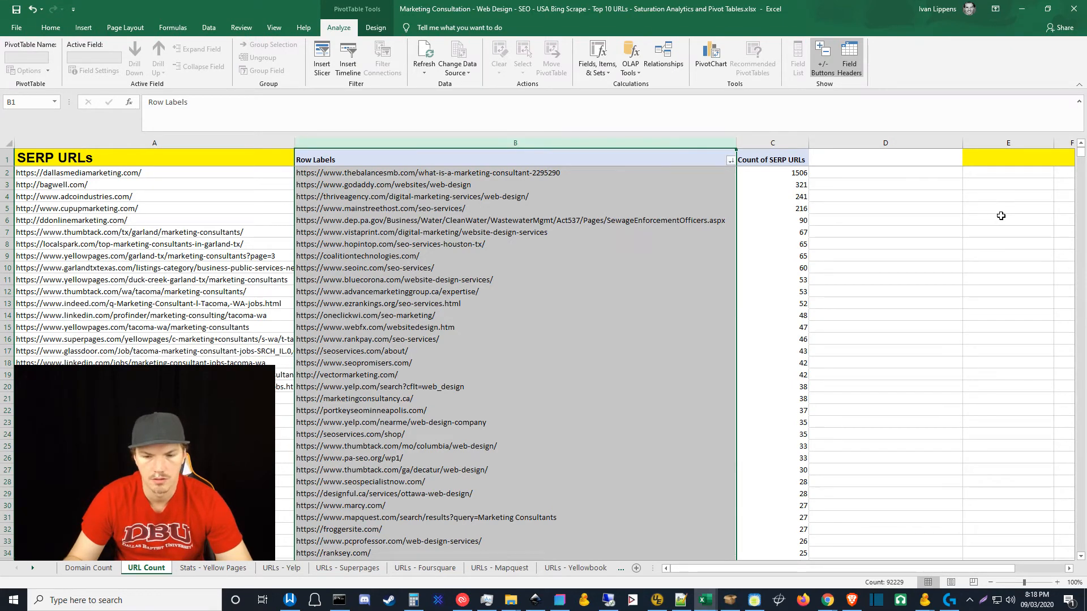
Filter the PivotTable's row labels to URLs whose Count of SERP URLs is greater than or equal to 15.
left_click_drag(1084, 154, 1083, 132)
left_click(1085, 431)
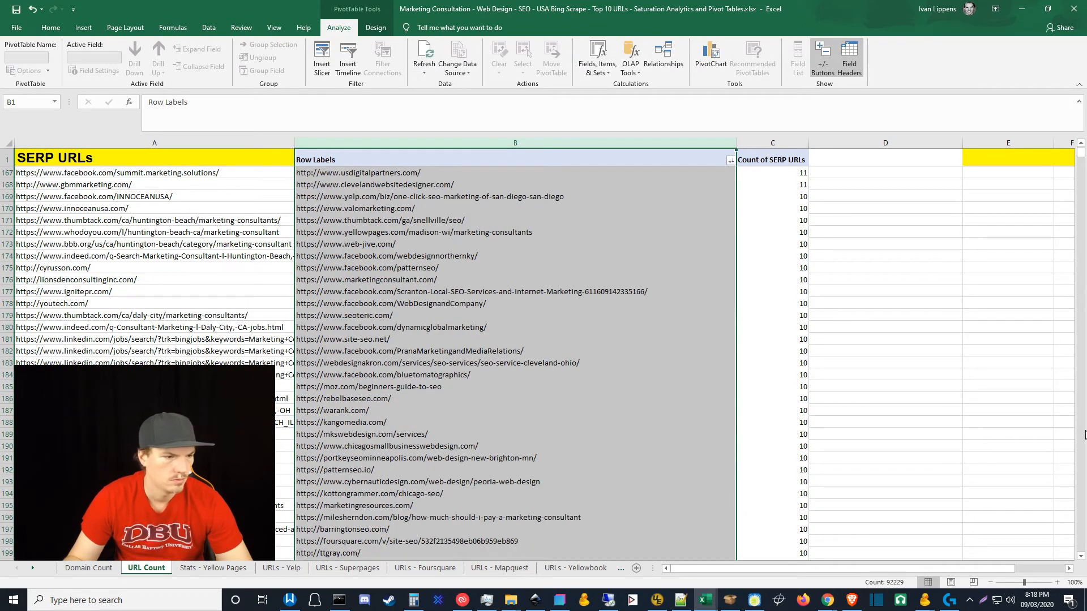
left_click_drag(1081, 154, 1082, 145)
left_click(730, 161)
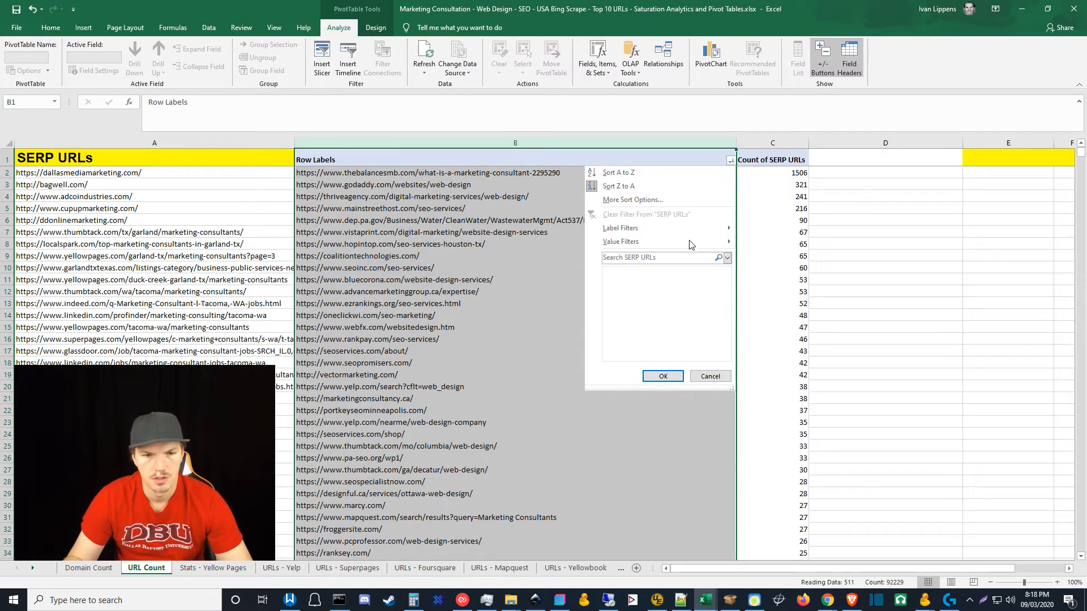
mouse_move(625, 242)
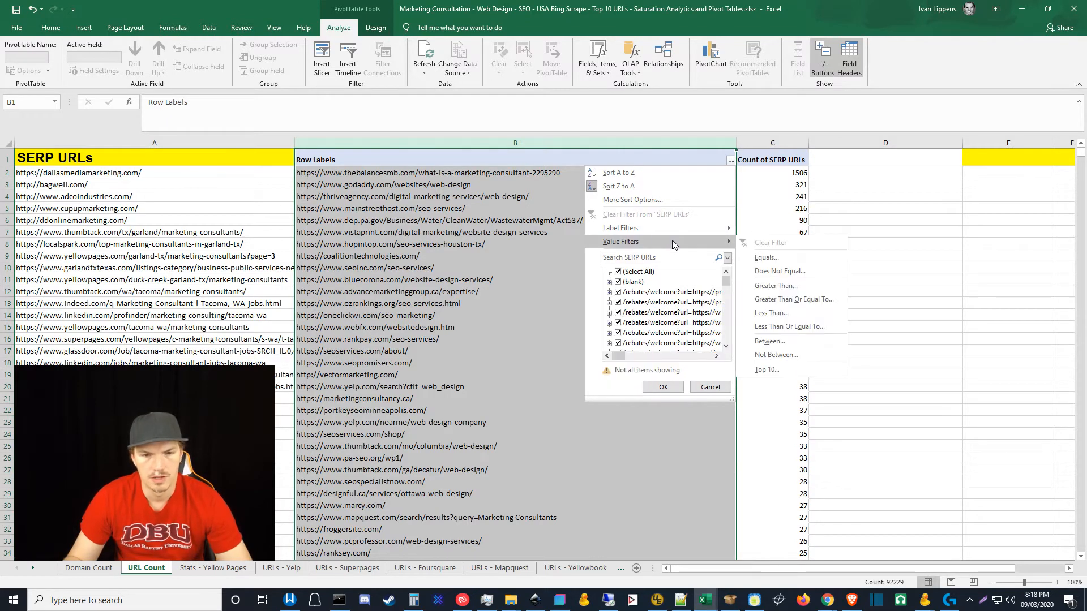
left_click(773, 299)
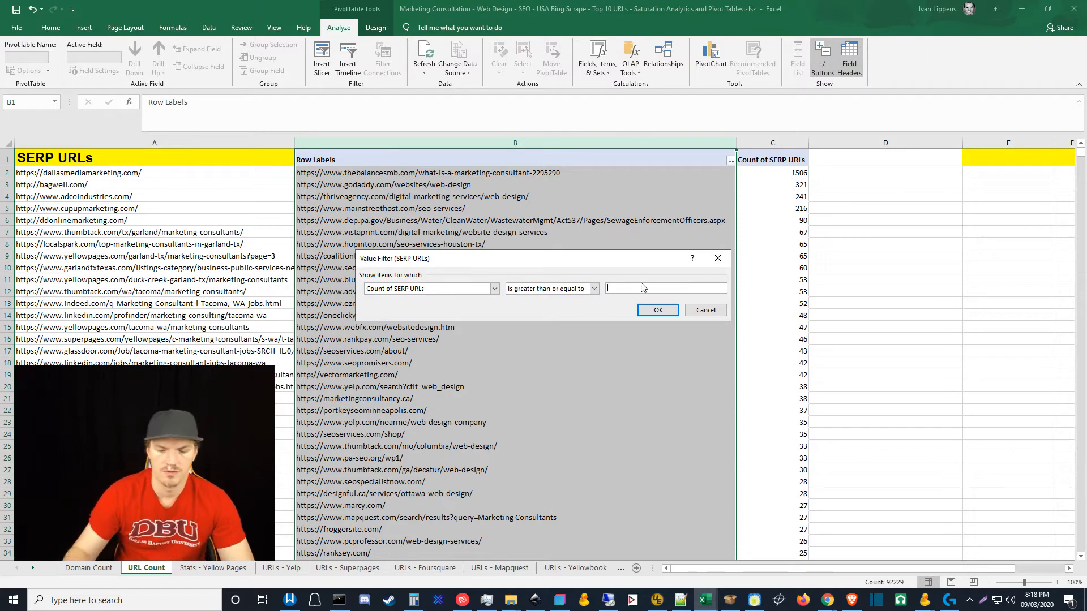
type("15")
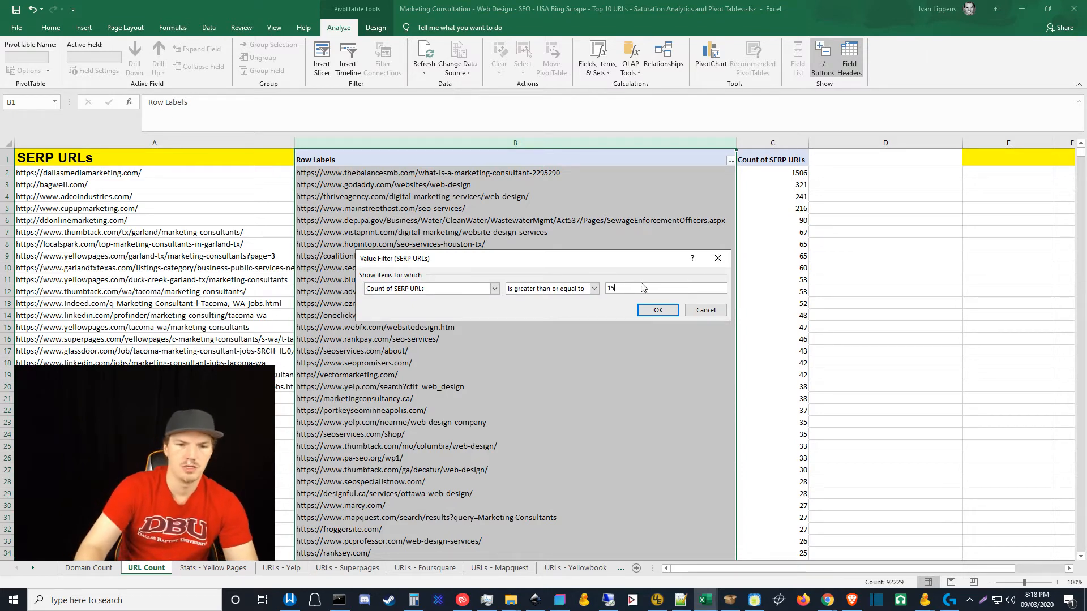
left_click(660, 313)
left_click(1022, 13)
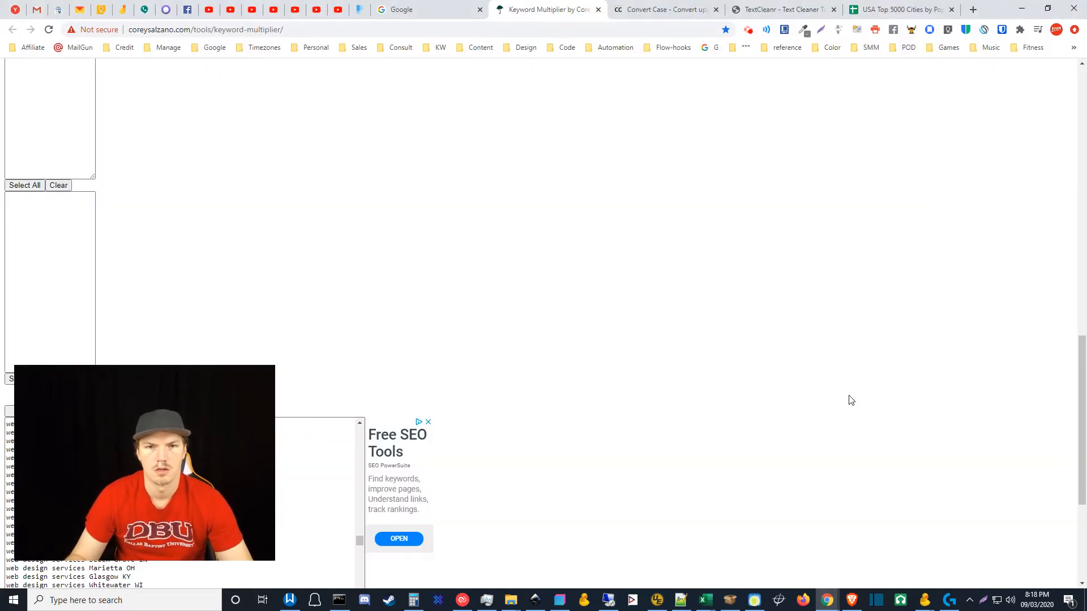
mouse_move(713, 604)
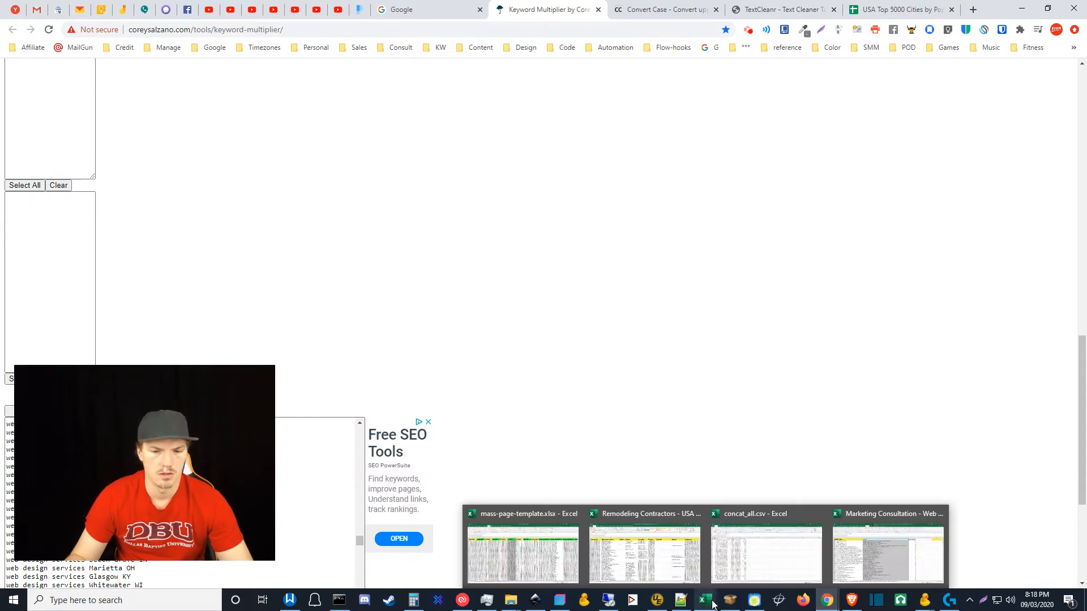
left_click(872, 551)
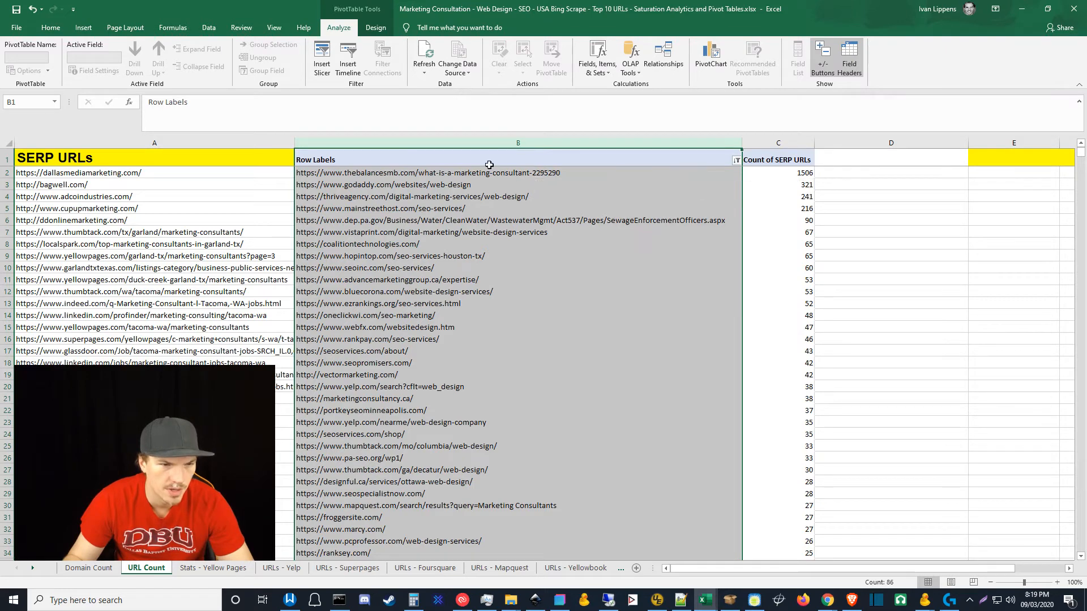
Examine the most frequent URLs in the filtered PivotTable, from thebalancesmb.com and godaddy.com through vistaprint.com to the Yelp web_design search, and its count.
left_click(568, 173)
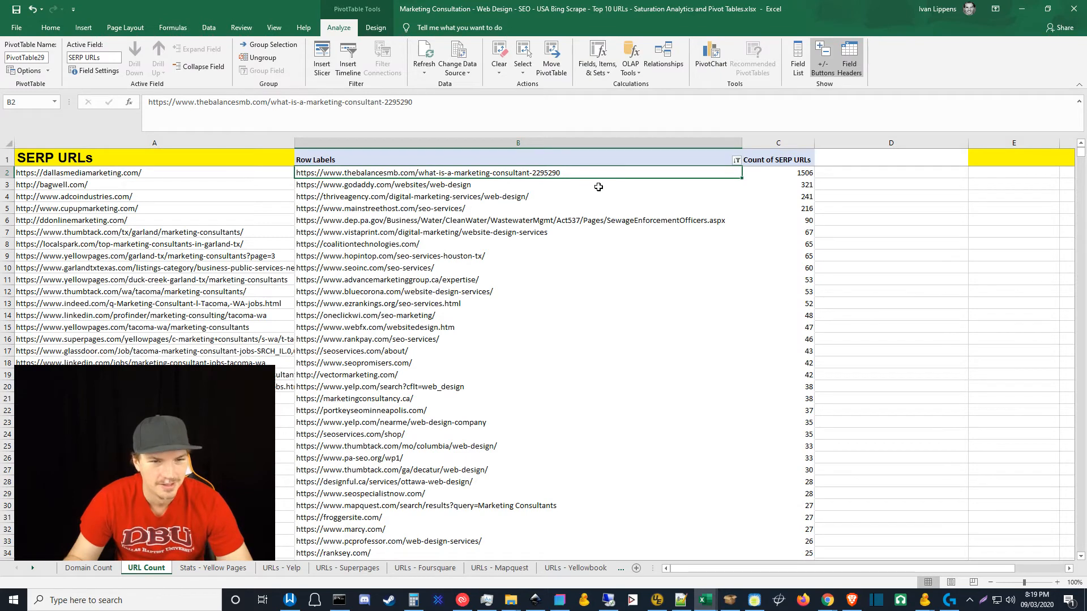
left_click(482, 187)
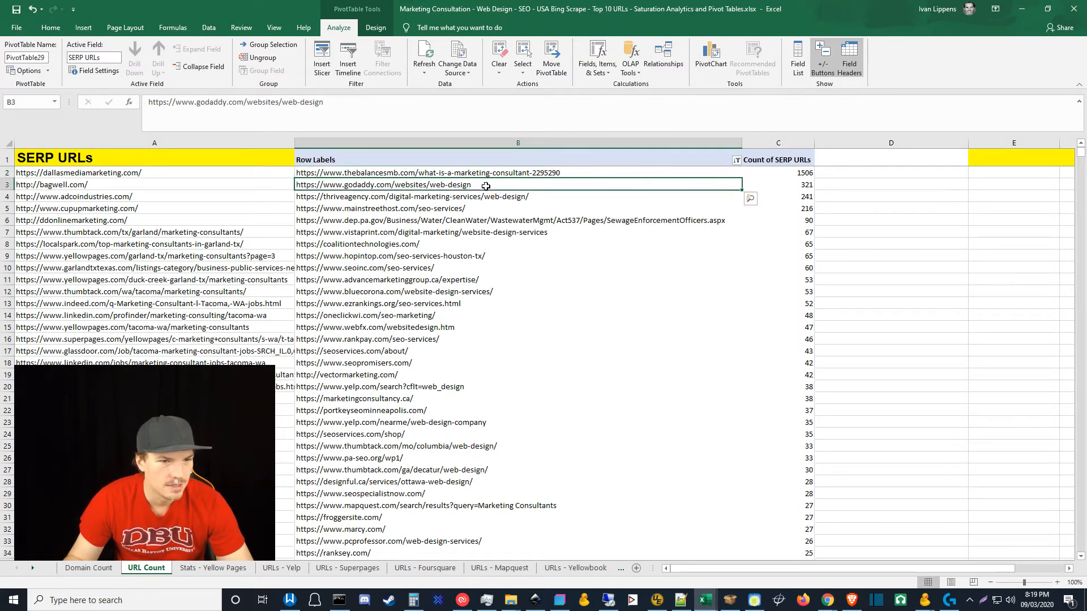
left_click(562, 197)
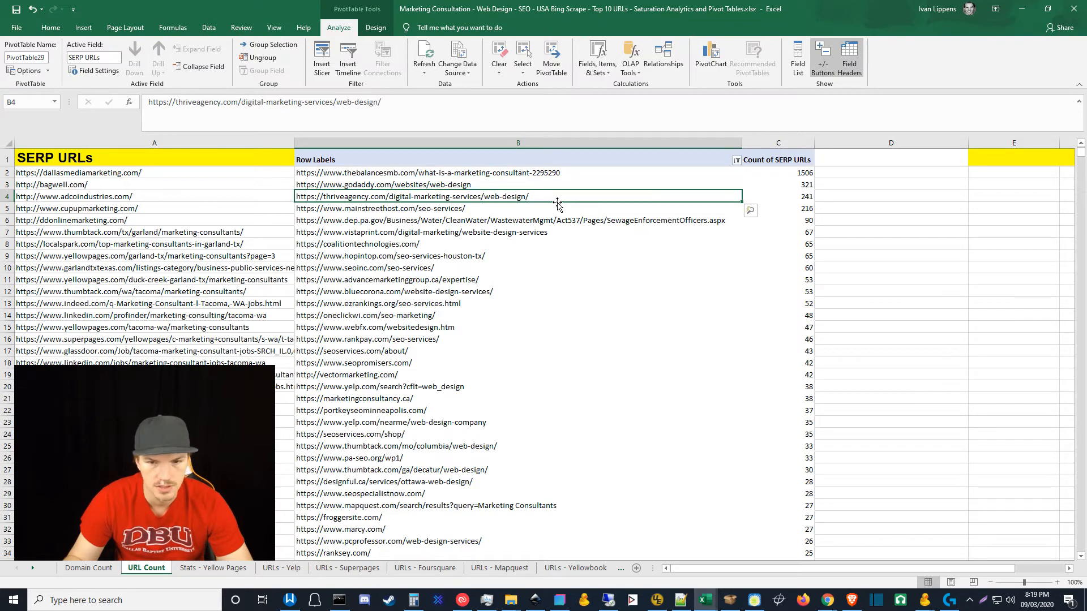
left_click(549, 212)
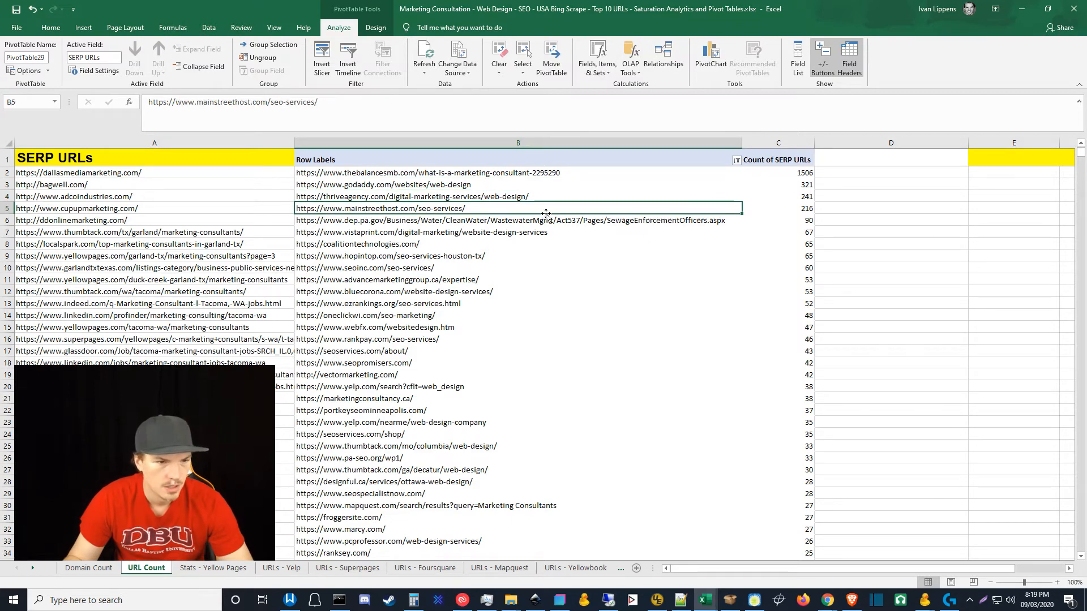
left_click(580, 225)
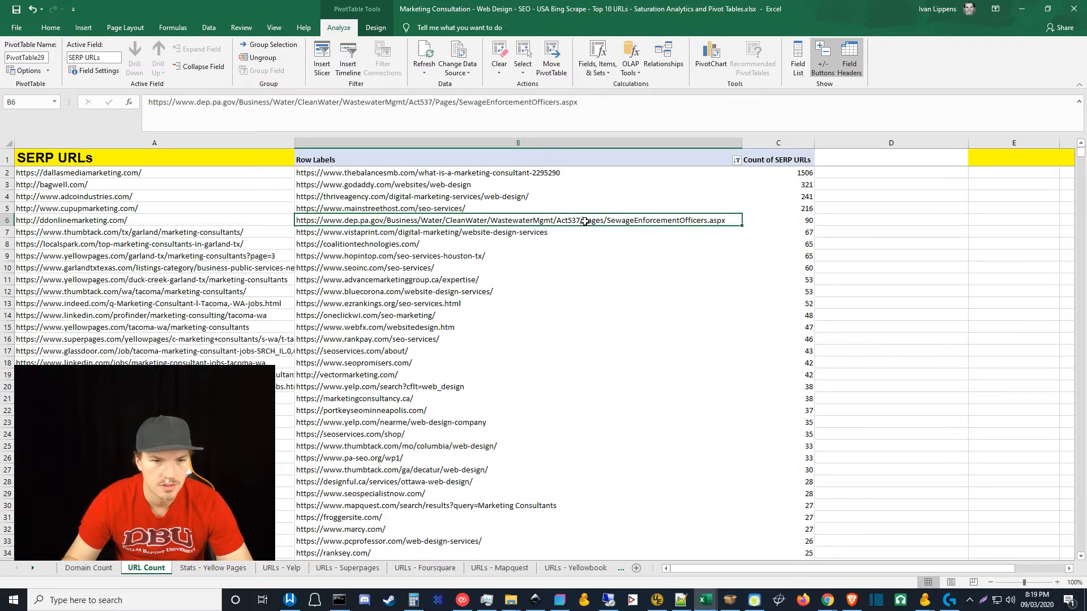
left_click(477, 233)
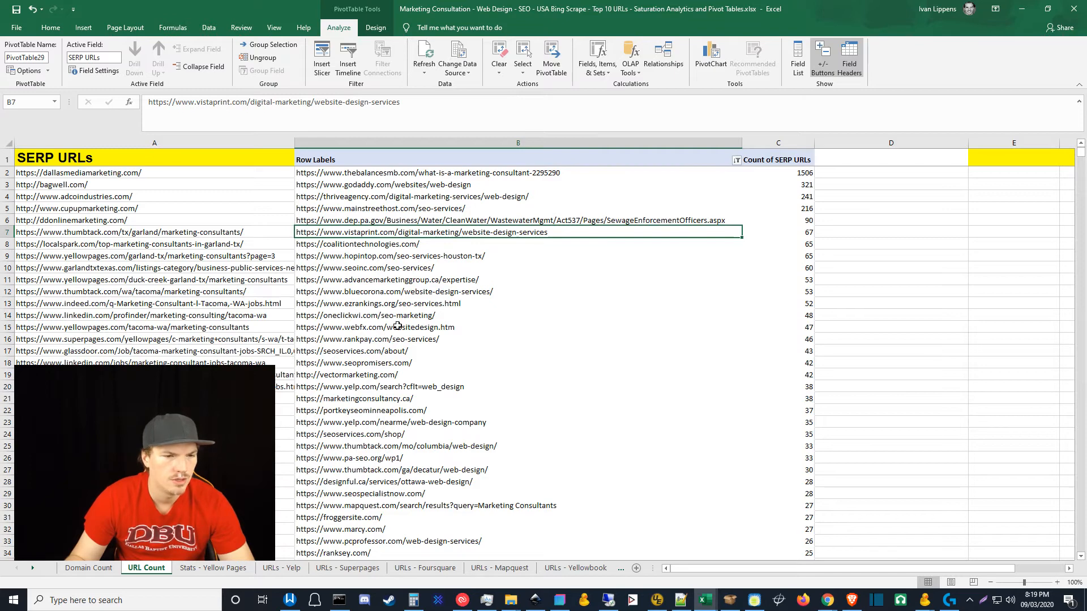
left_click(408, 389)
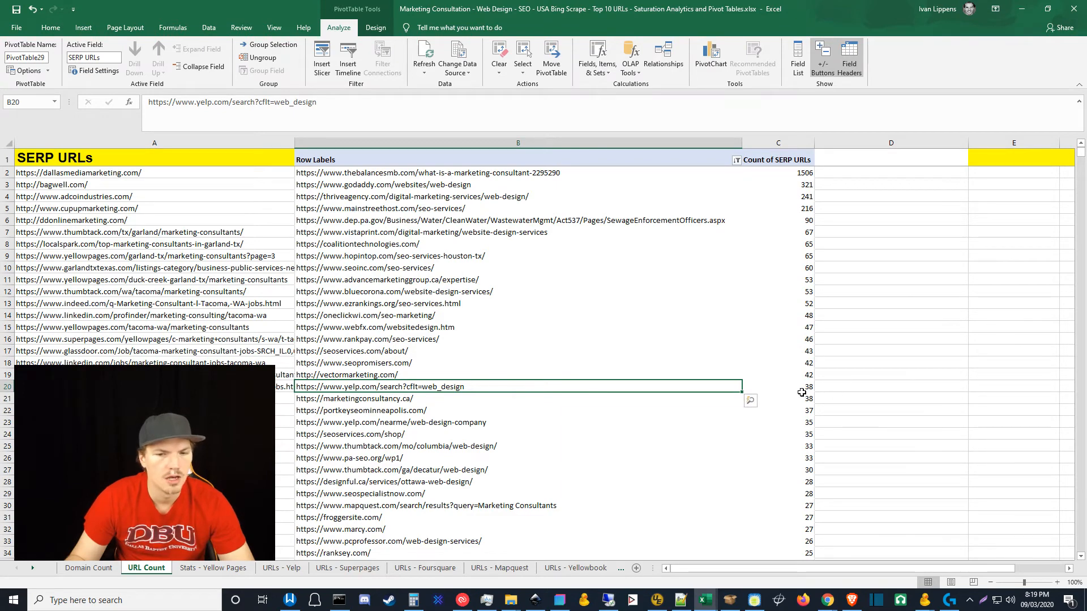
mouse_move(811, 390)
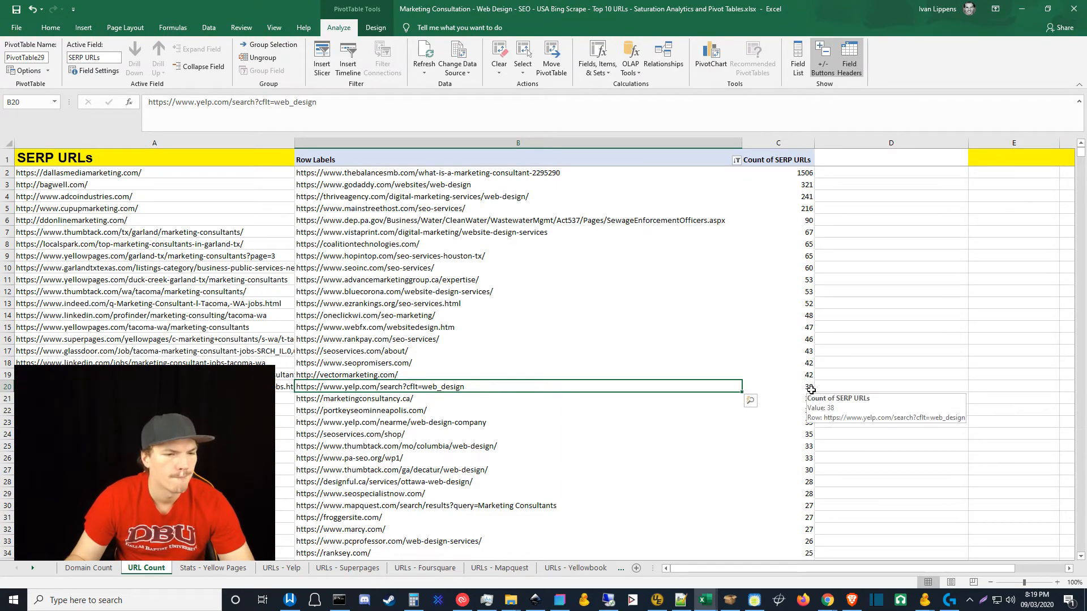
Copy the Yelp search?cflt=web_design URL from column B and load it in a new tab of the private Brave window.
left_click(430, 400)
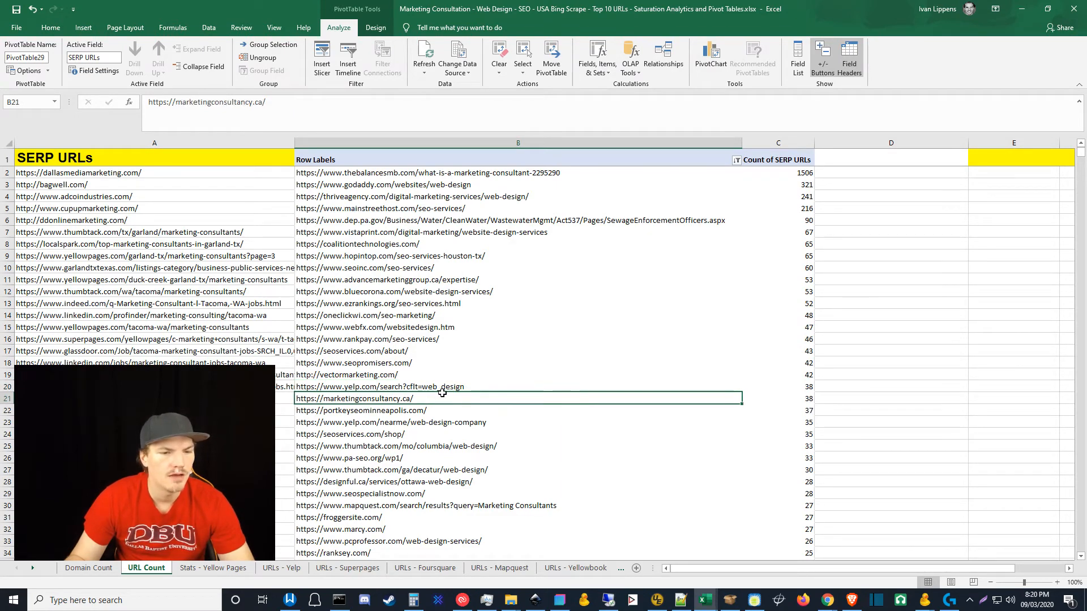
key("Up")
key("ctrl+c")
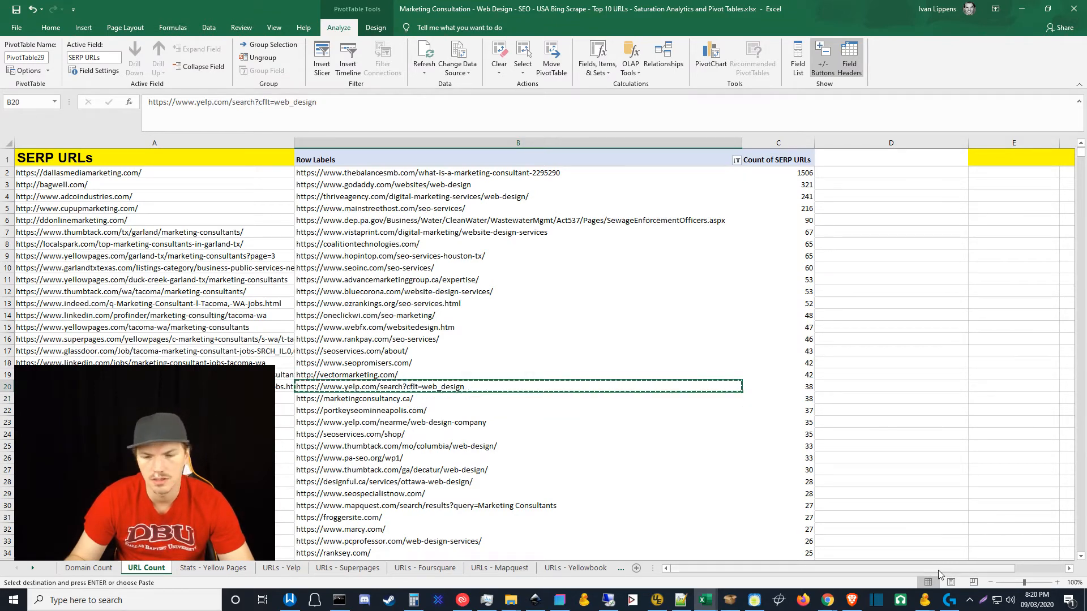
left_click(855, 606)
left_click(285, 12)
key("ctrl+v")
key("Return")
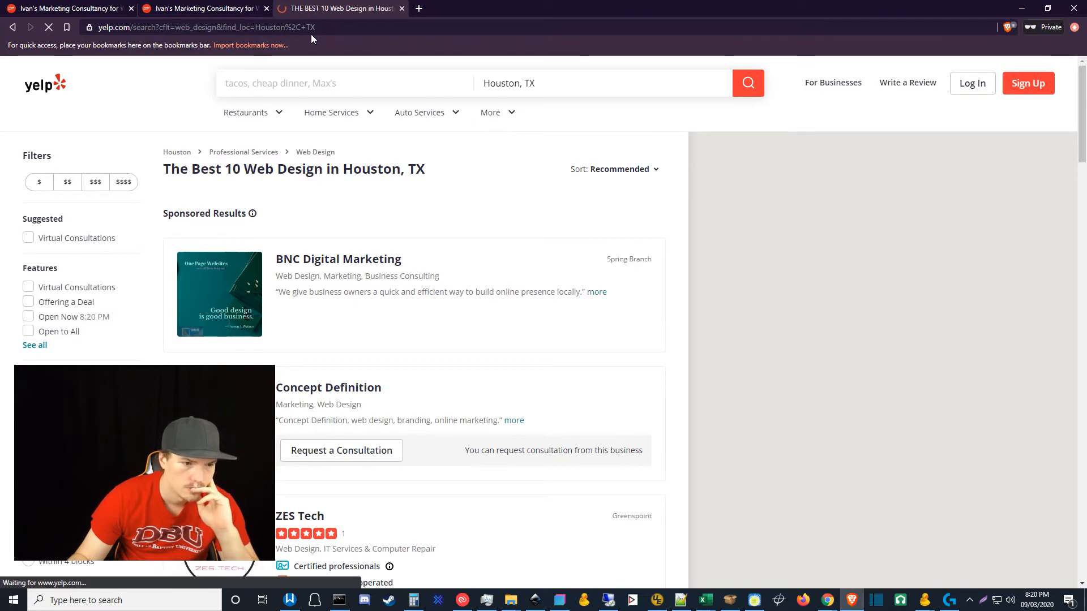
Load the copied Yelp web_design search URL in a separate new private Brave window, and return to the Excel workbook.
right_click(856, 602)
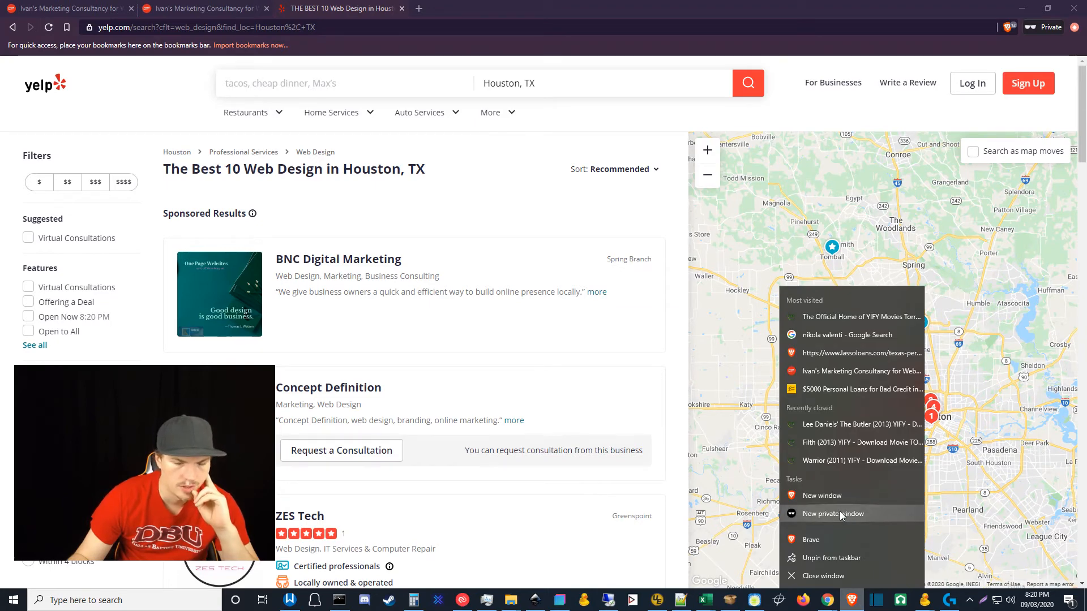
left_click(840, 514)
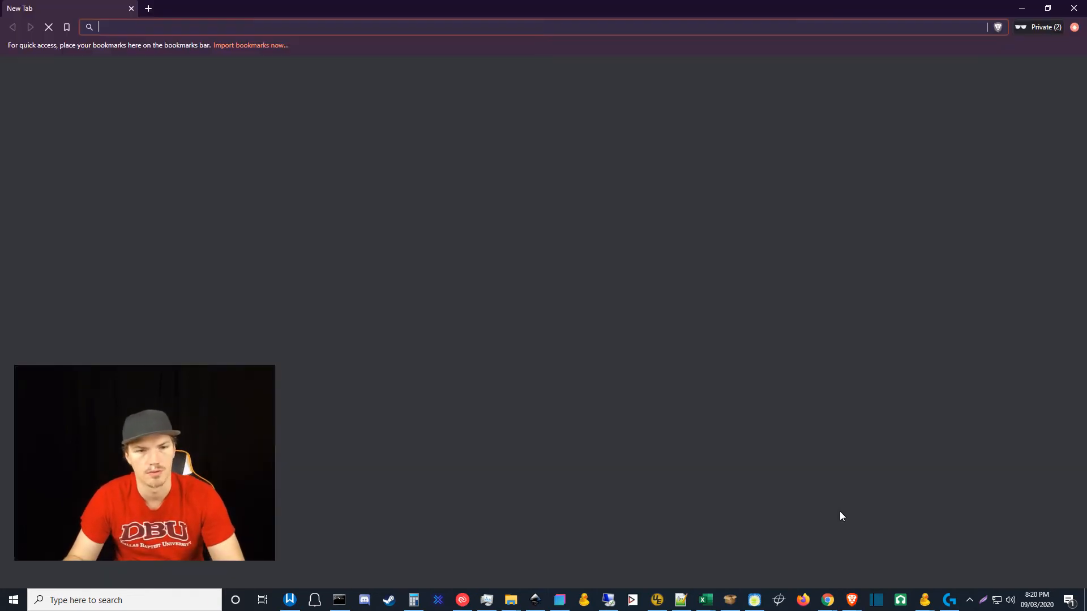
key("ctrl+v")
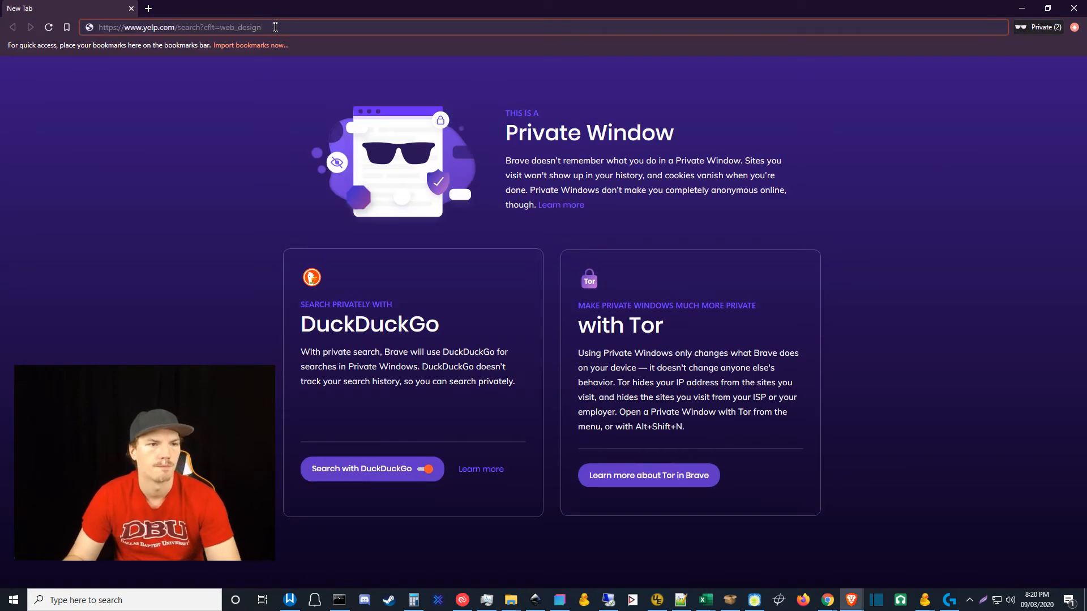
key("Return")
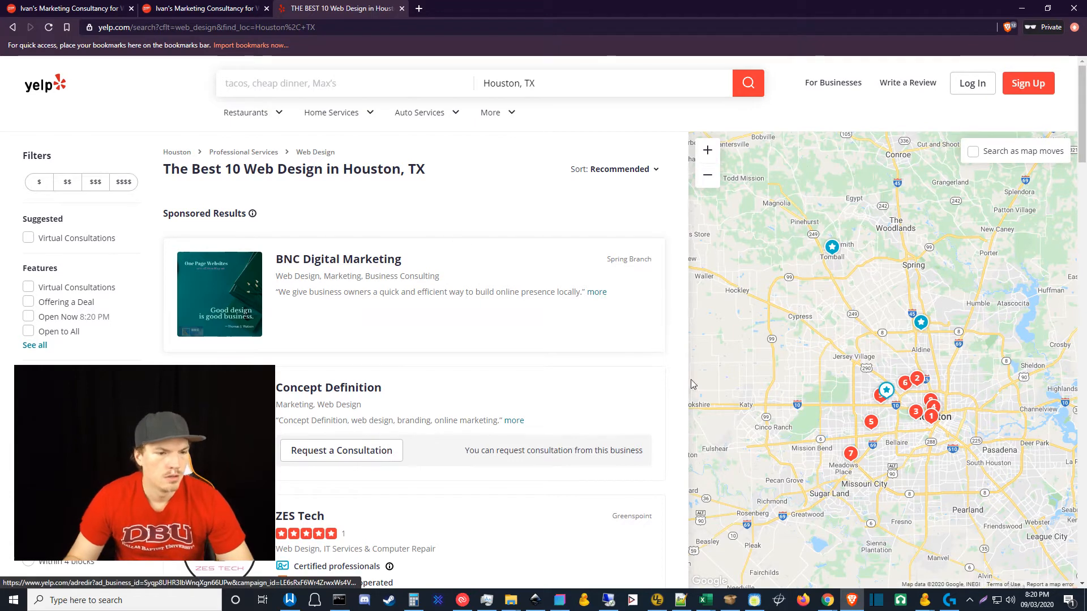
left_click(1021, 11)
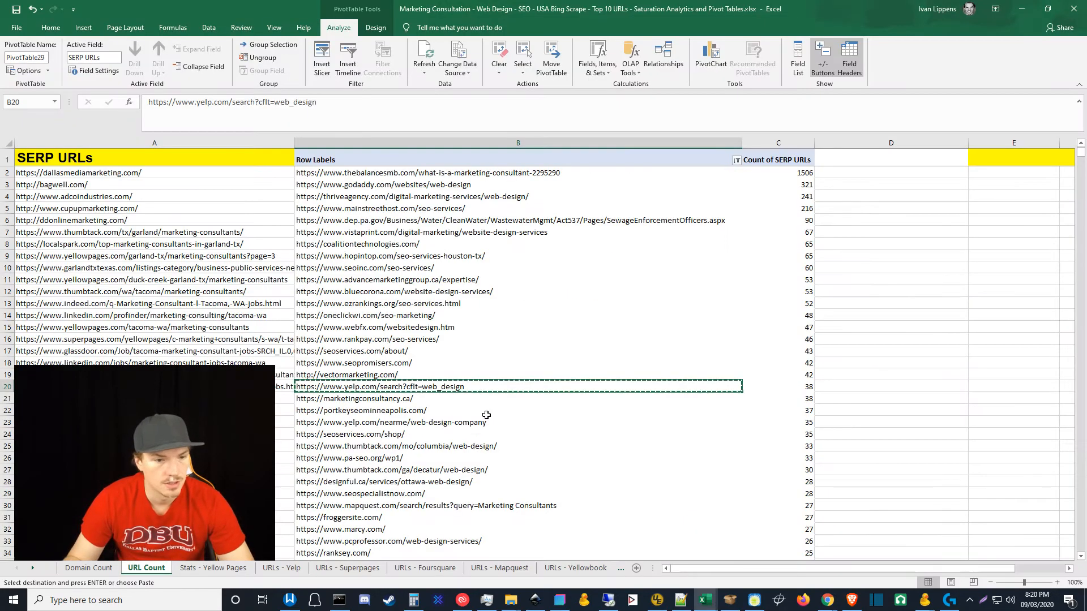
Copy the Yelp nearme/web-design-company URL, view its page in a new private Brave tab, and return to the Excel workbook.
left_click(386, 426)
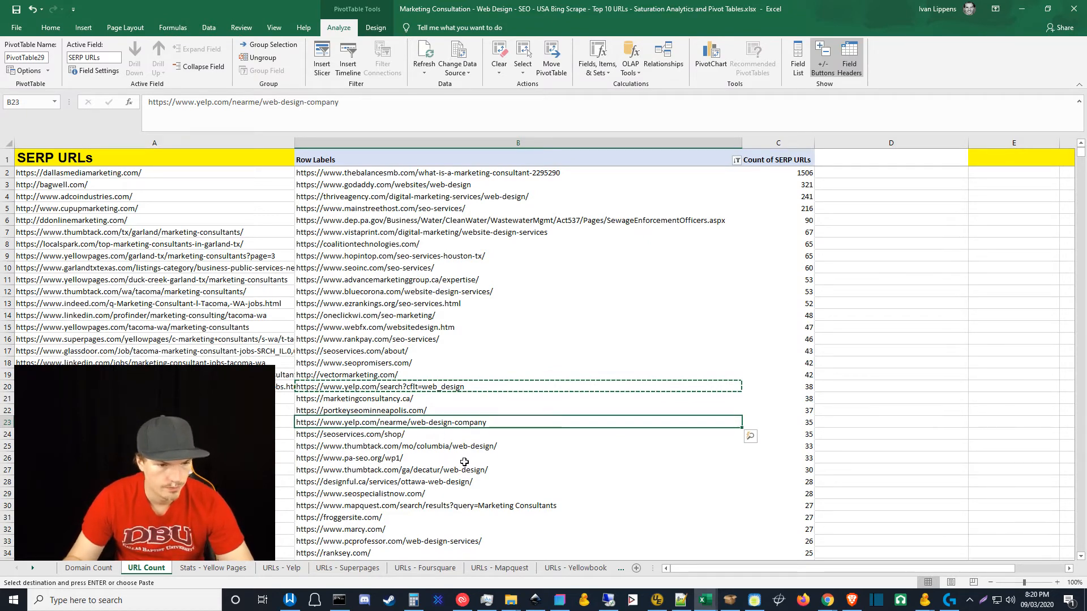
left_click(852, 600)
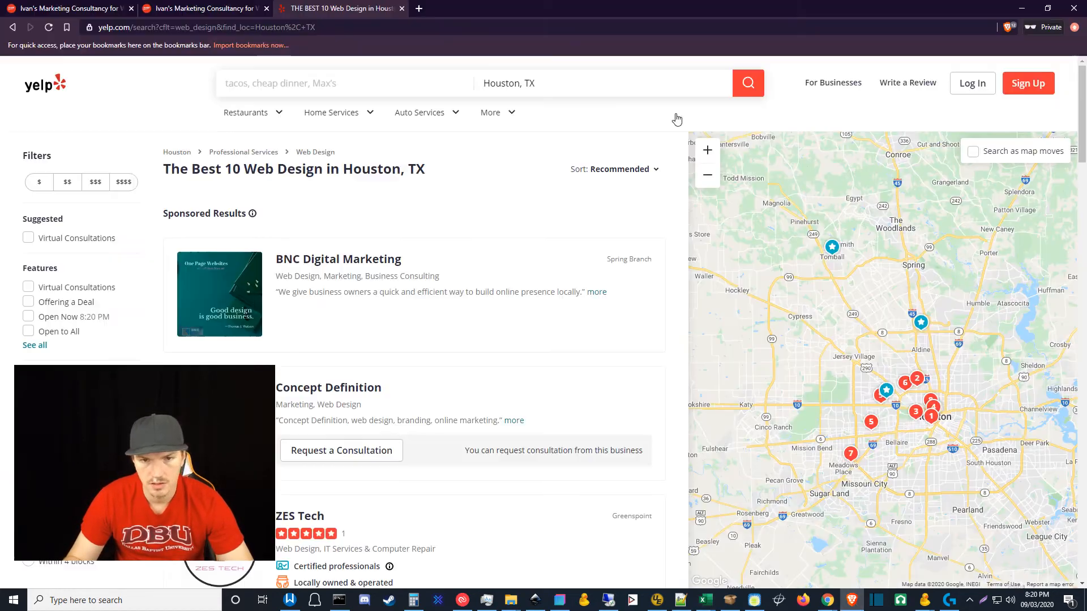
left_click(419, 9)
key("ctrl+v")
key("Return")
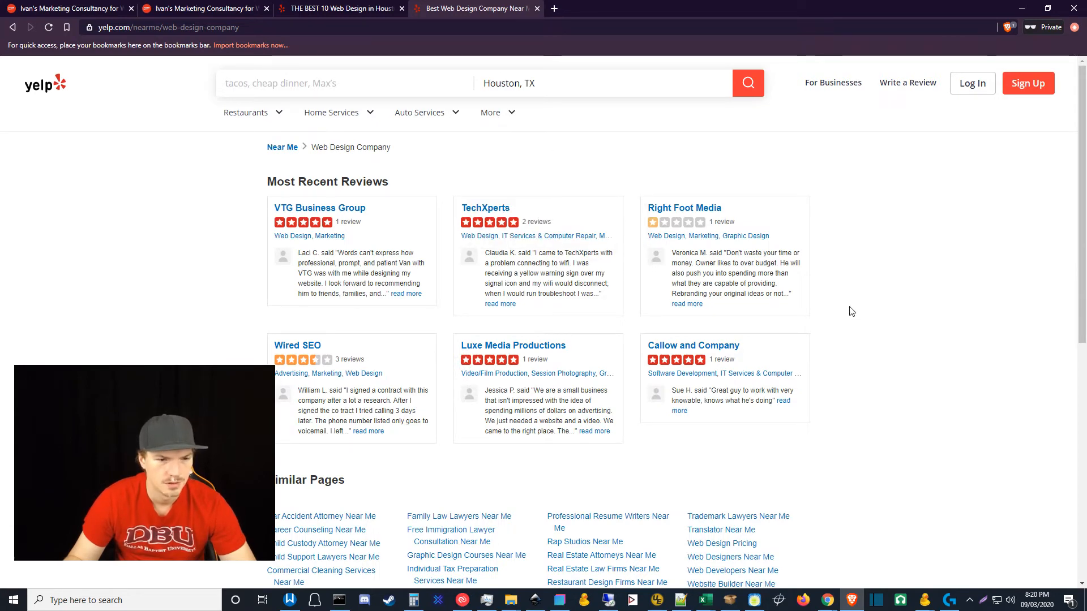
left_click(1022, 8)
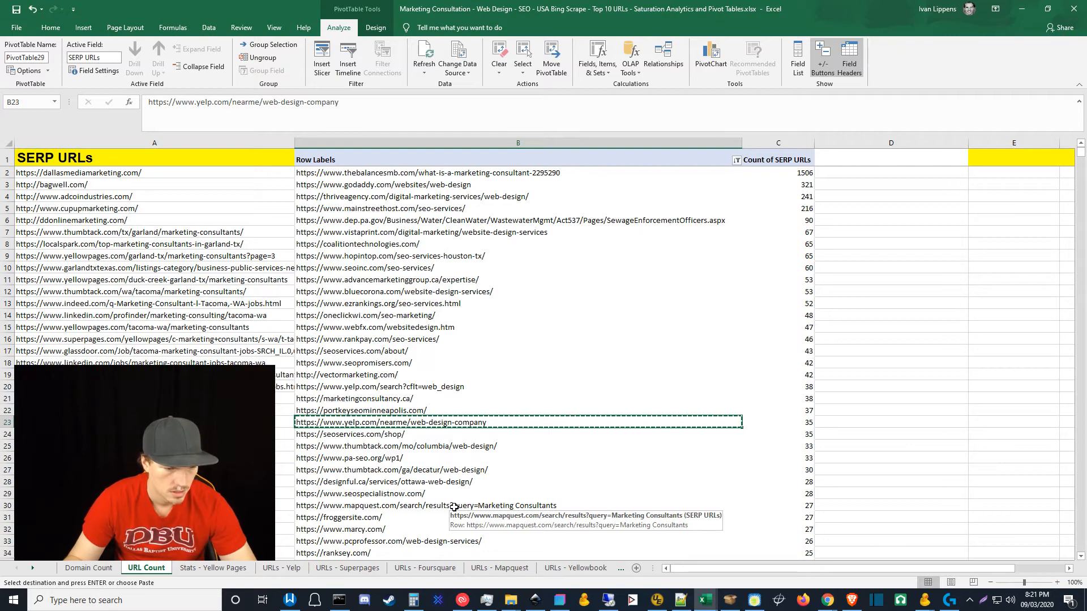
Examine the remaining PivotTable URLs and counts down to the Grand Total, including the Thumbtack Fayetteville and Yellow Pages Louisville entries, and return to the first row.
left_click(1081, 477)
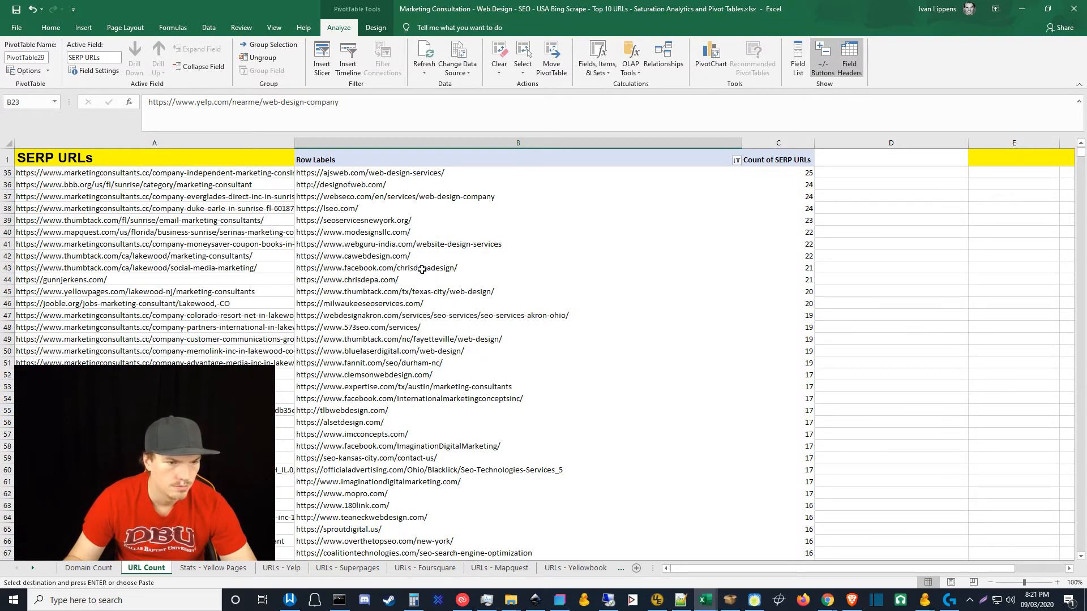
left_click(387, 343)
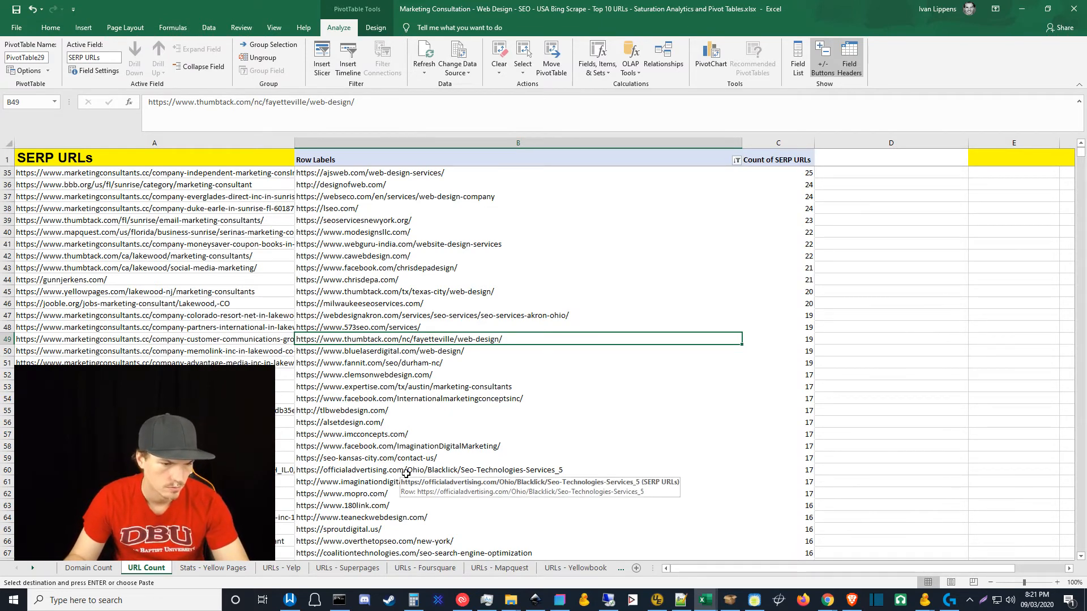
left_click(1084, 519)
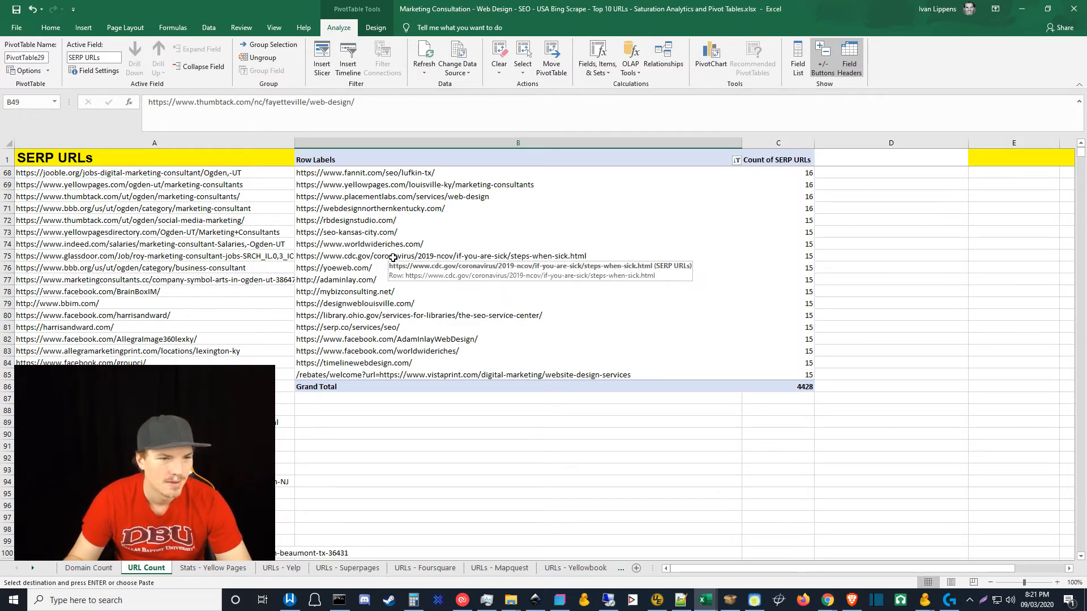
left_click(399, 186)
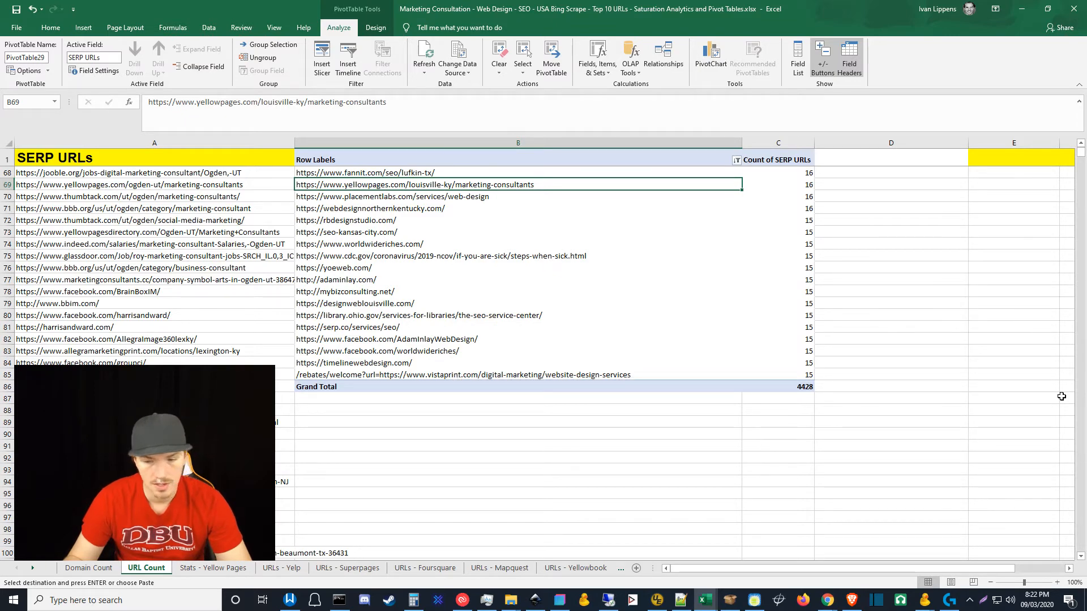
left_click(1082, 362)
left_click(1082, 365)
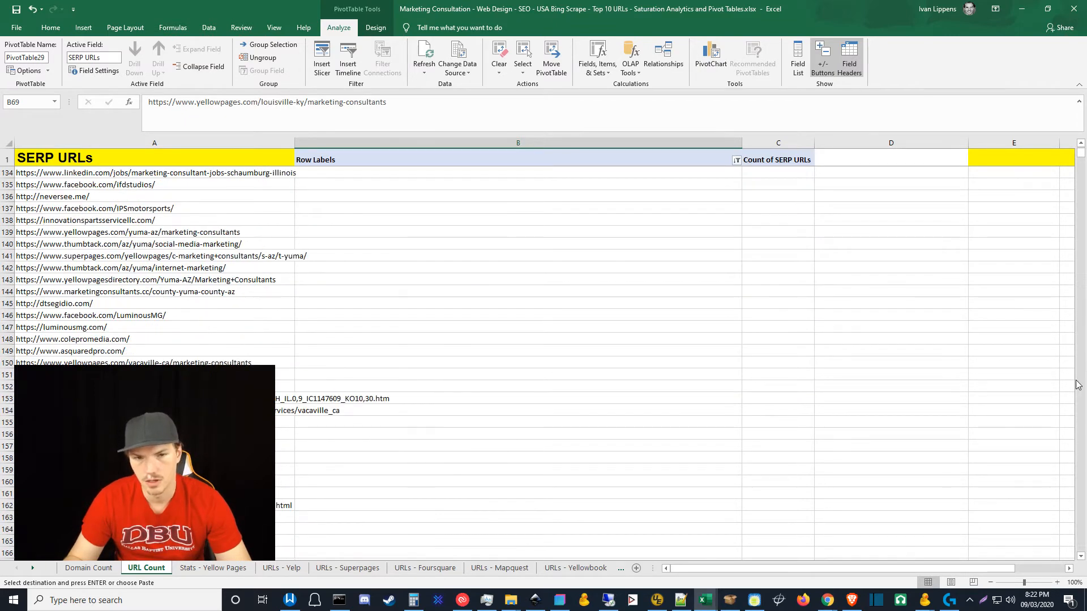
left_click_drag(1080, 153, 1081, 142)
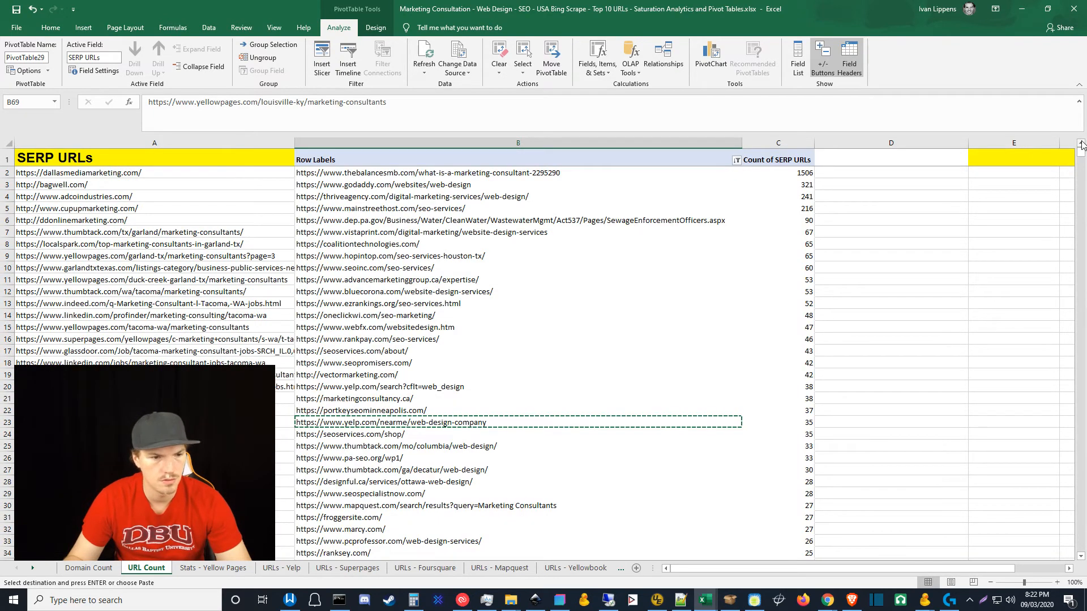
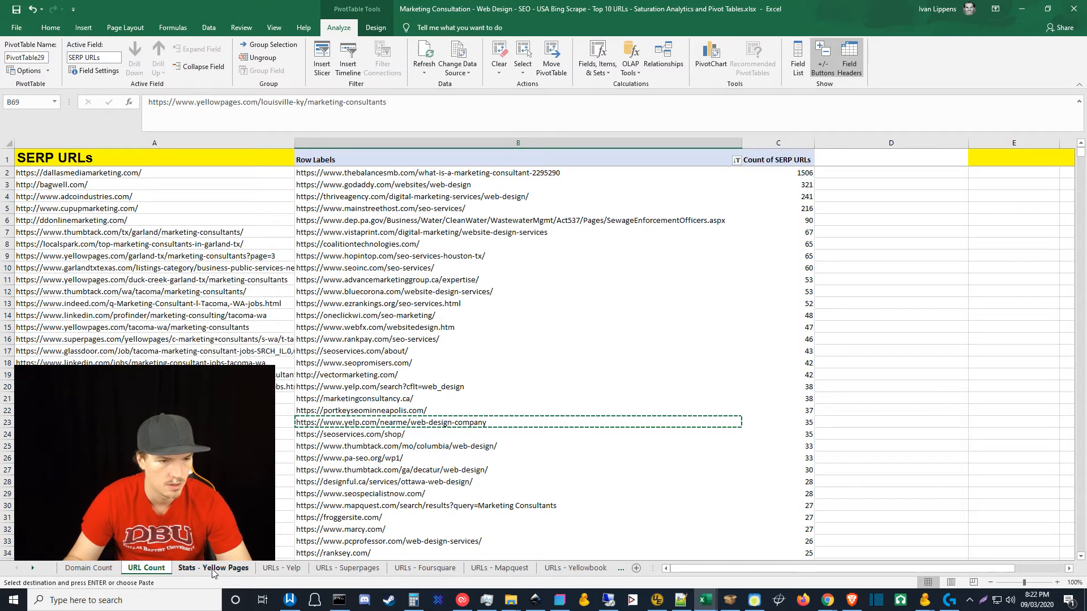
Copy the whole SERP URLs column A and switch to the ScrapeBox window with the harvested URLs on the remote desktop.
left_click(122, 144)
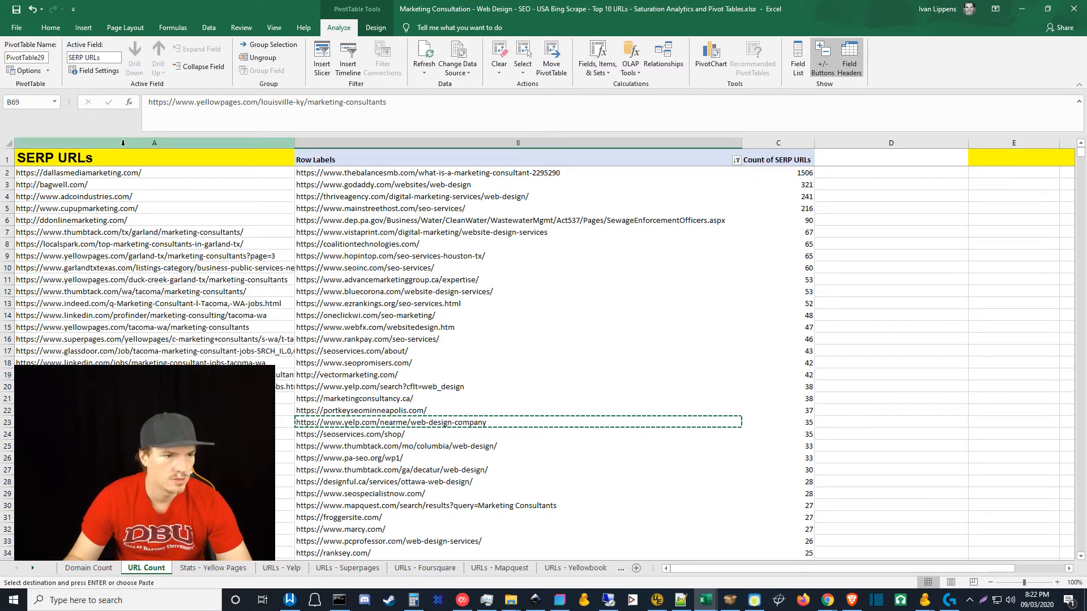
key("ctrl+c")
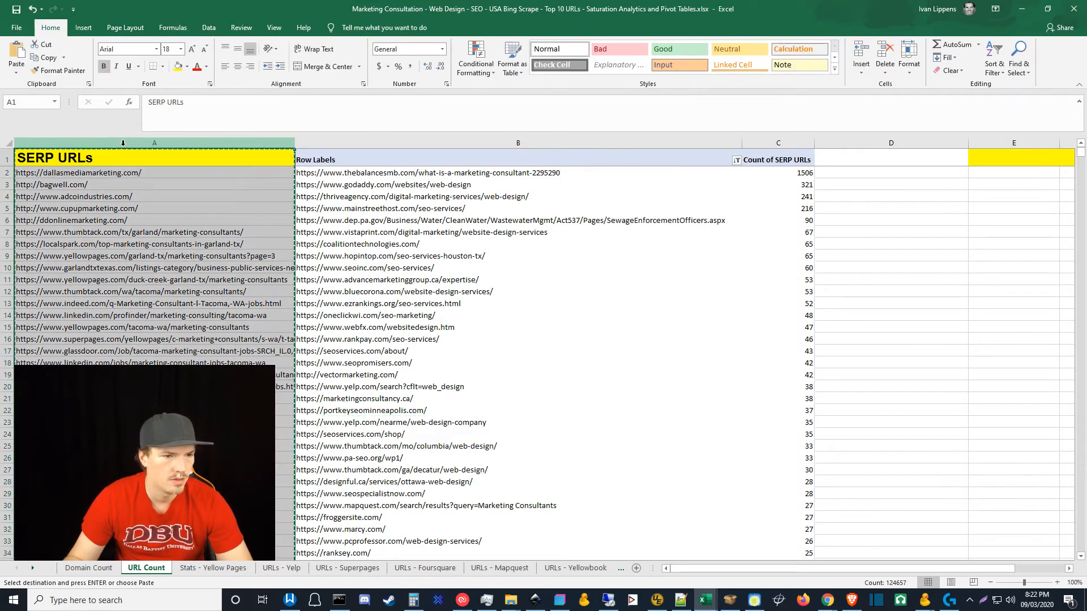
left_click(1021, 10)
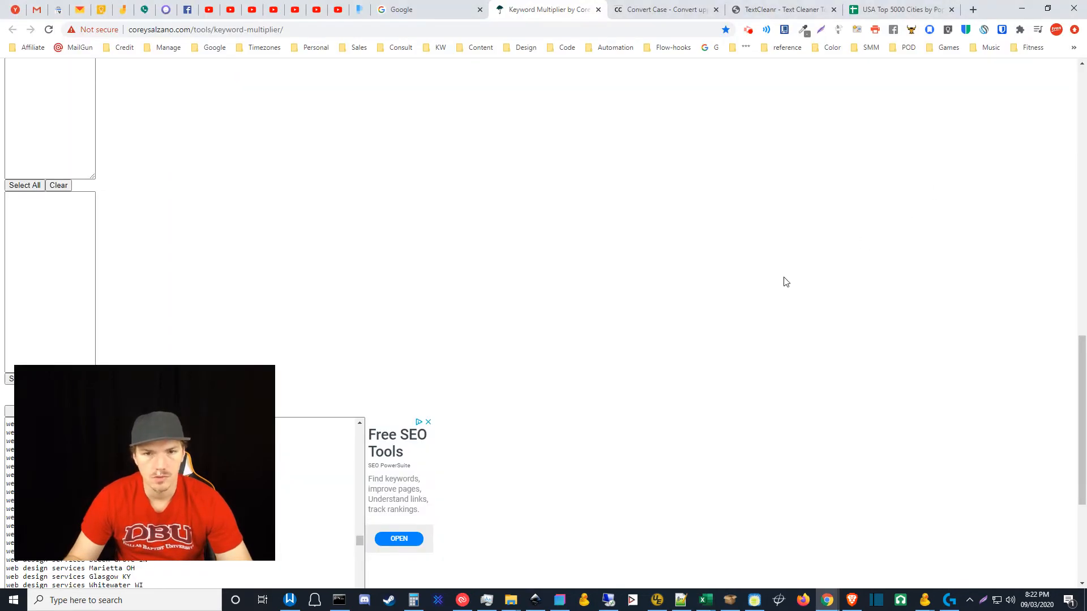
left_click(608, 601)
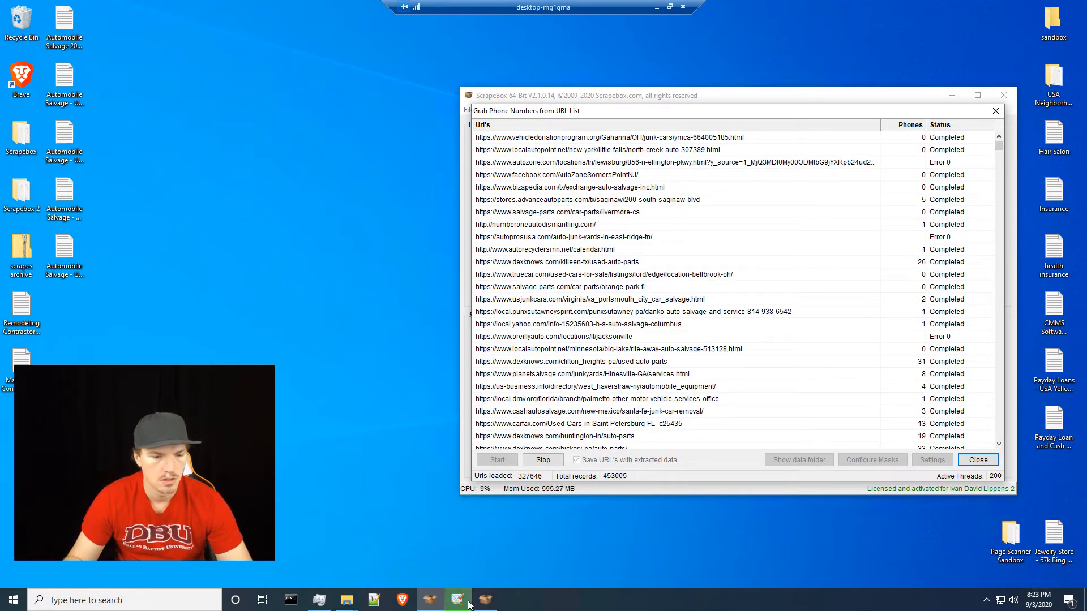
mouse_move(459, 605)
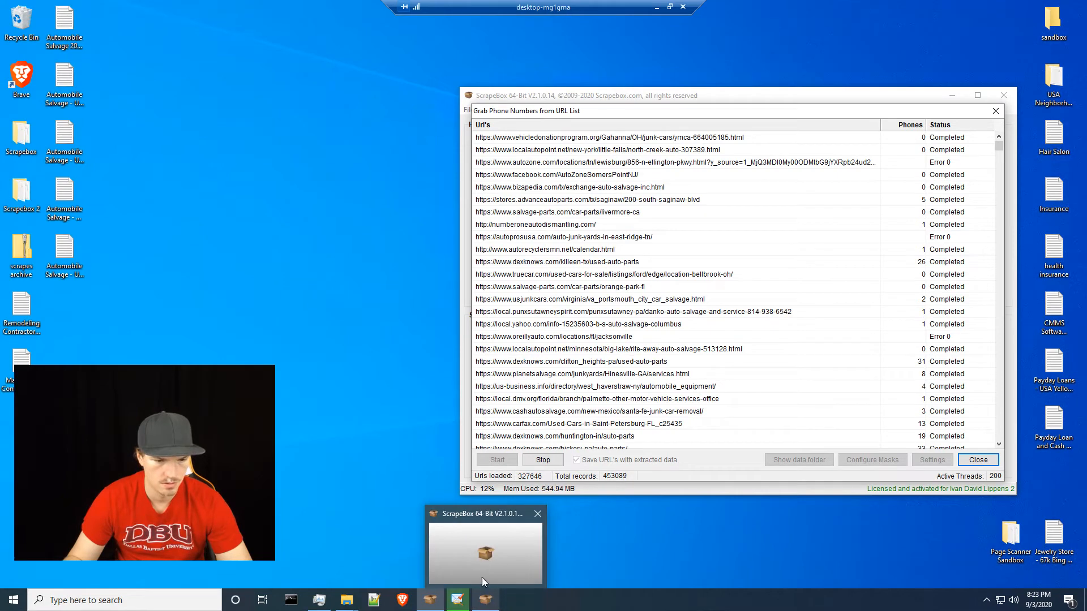
left_click(483, 555)
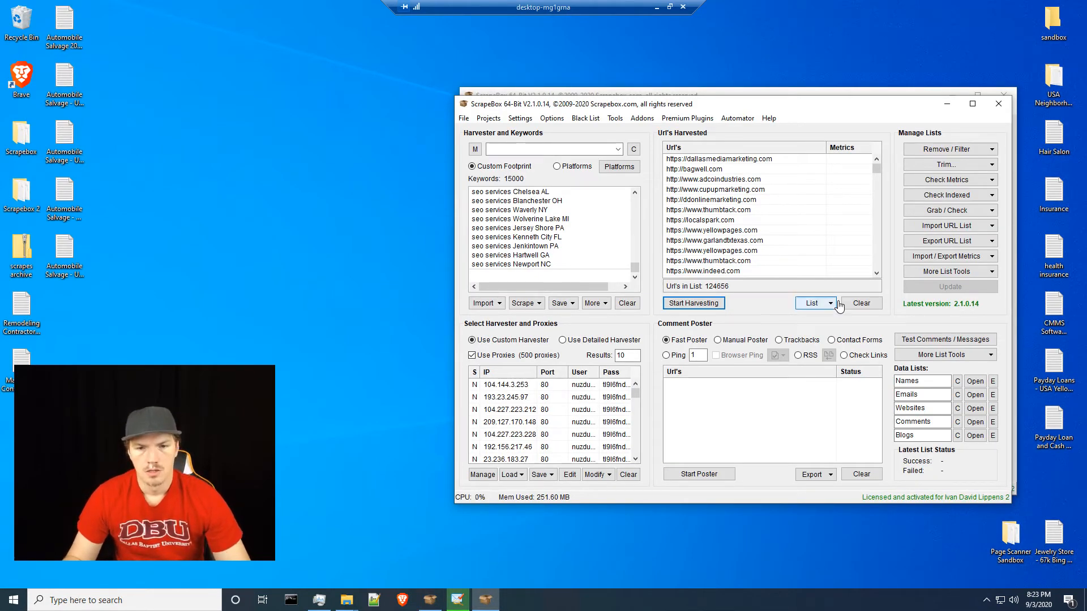
Clear the Url's Harvested list and paste the copied SERP URLs into it.
left_click(861, 303)
right_click(723, 191)
left_click(726, 198)
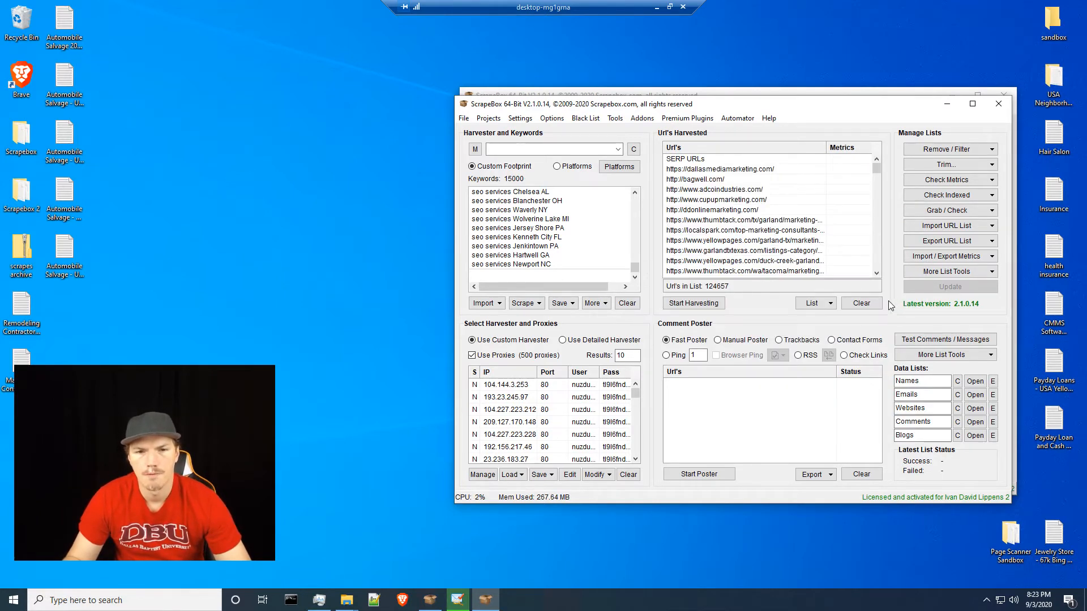
Remove the SERP URLs header entry from the Url's Harvested list.
left_click(702, 159)
right_click(705, 160)
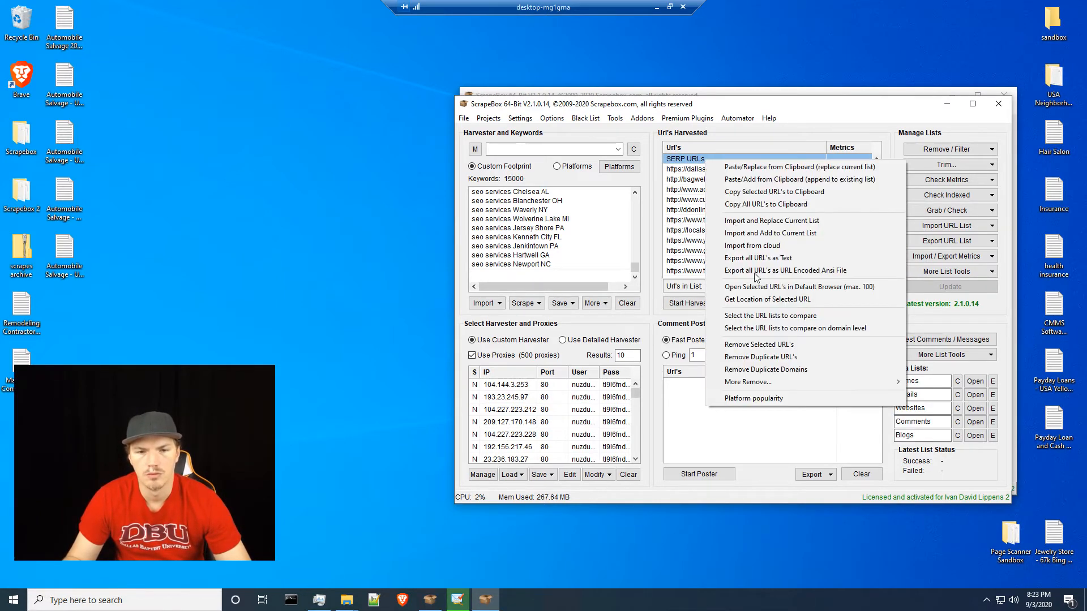
Remove the "SERP URLs" header entry and all "/rebates/welcome?url=" entries from the harvested URL list.
left_click(755, 345)
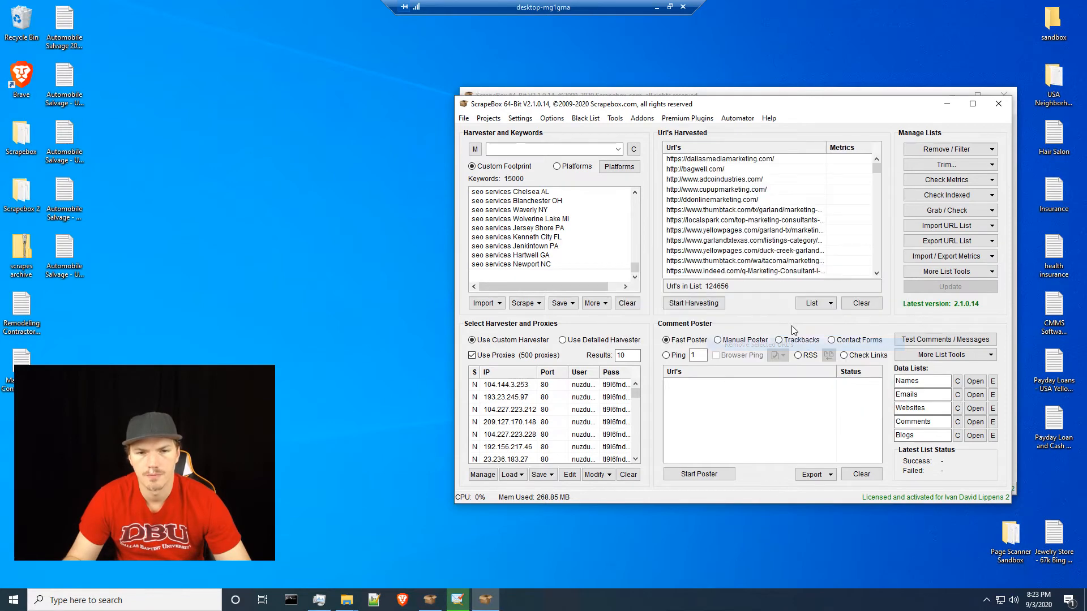
left_click(776, 161)
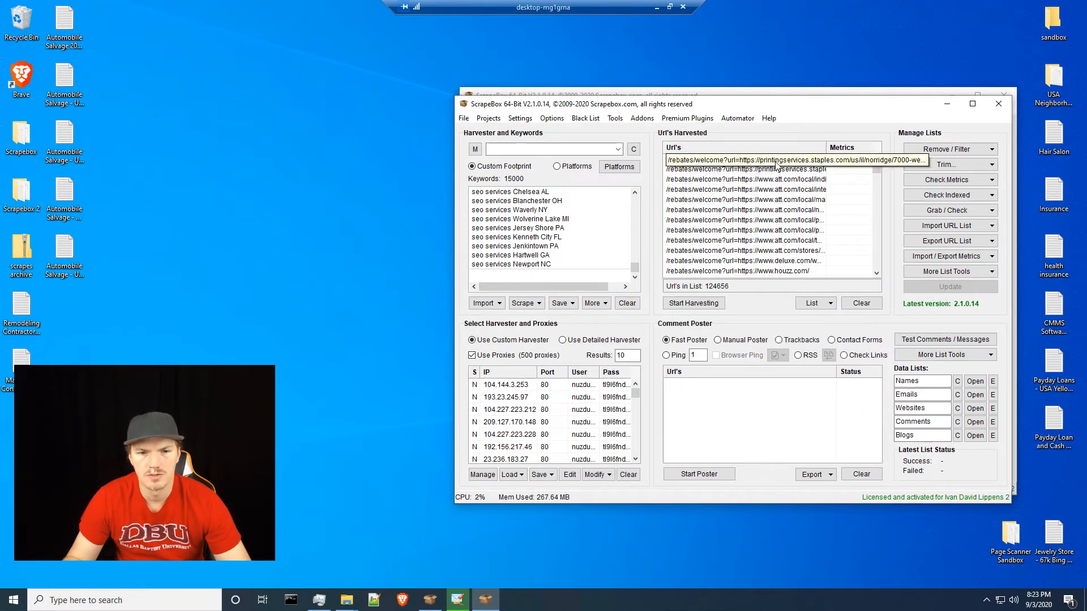
left_click(876, 273)
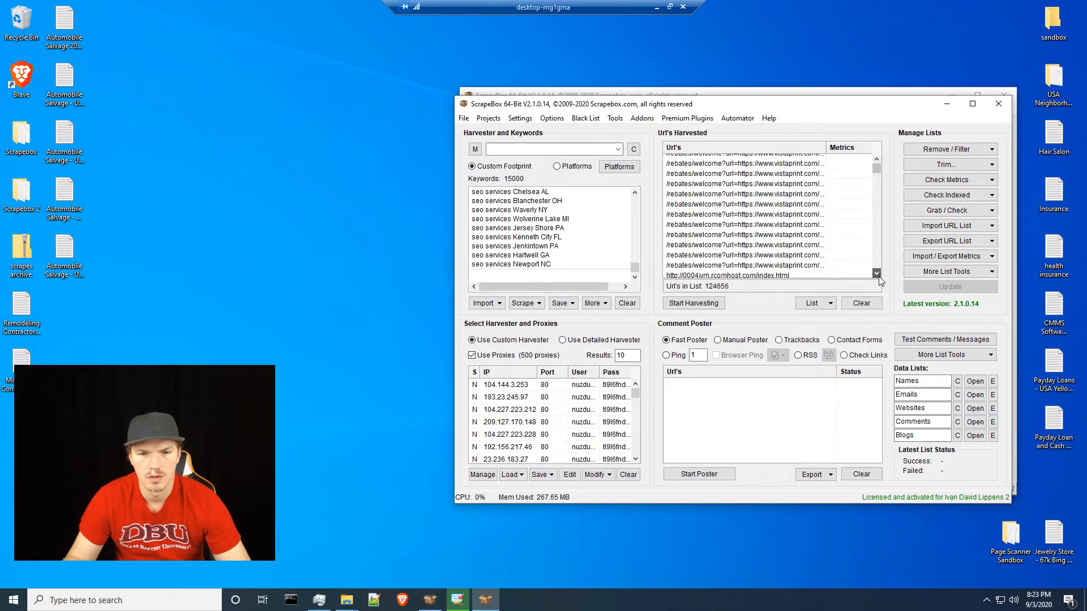
left_click(797, 268, "shift")
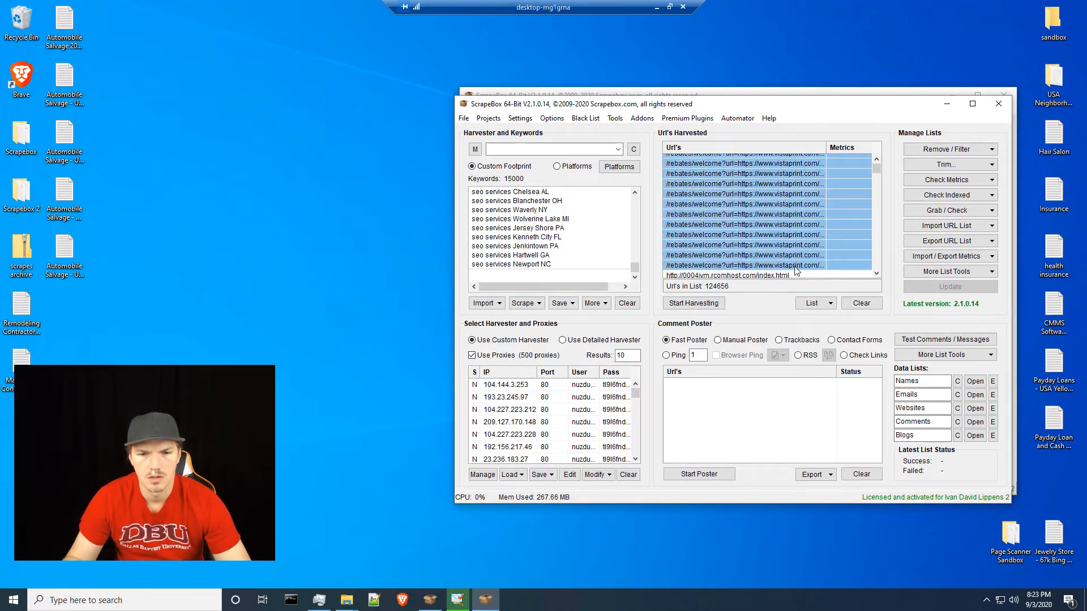
right_click(768, 246)
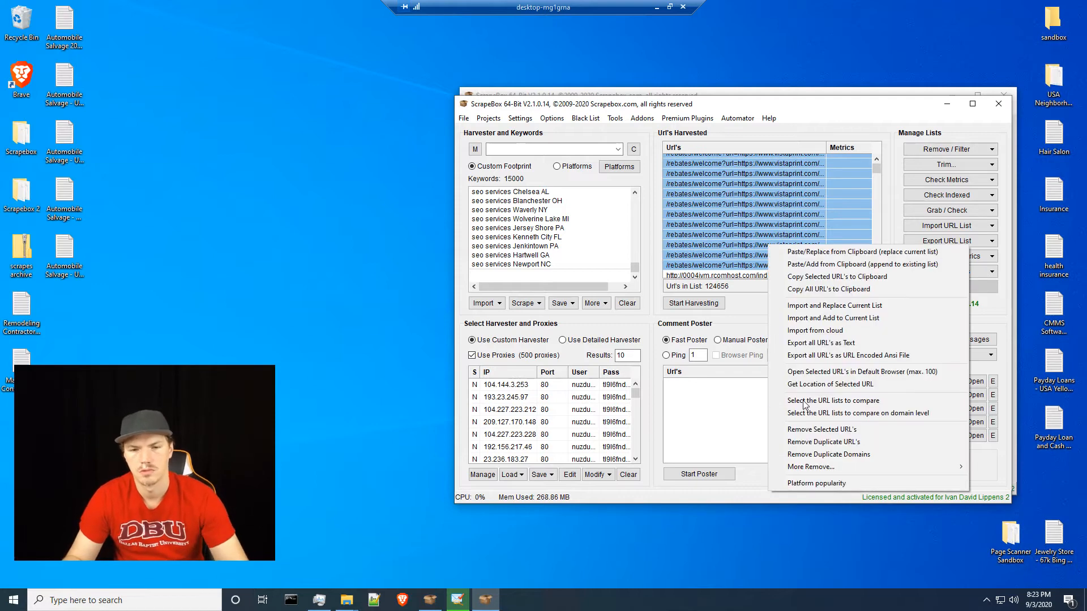
left_click(809, 431)
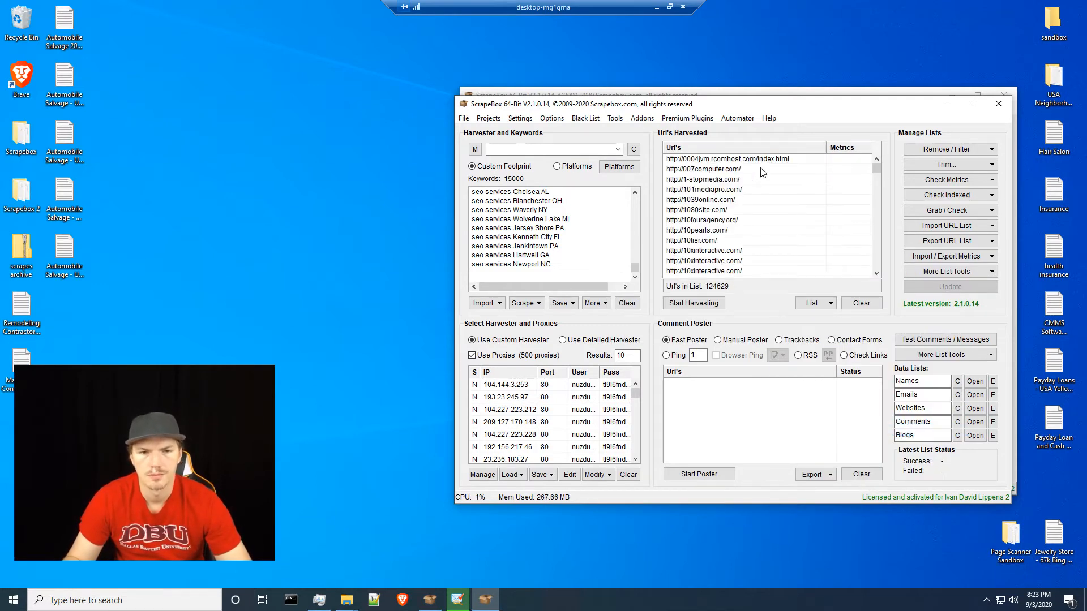
Filter the harvested list by removing all URLs that do not contain "yellowpages.com".
left_click(770, 148)
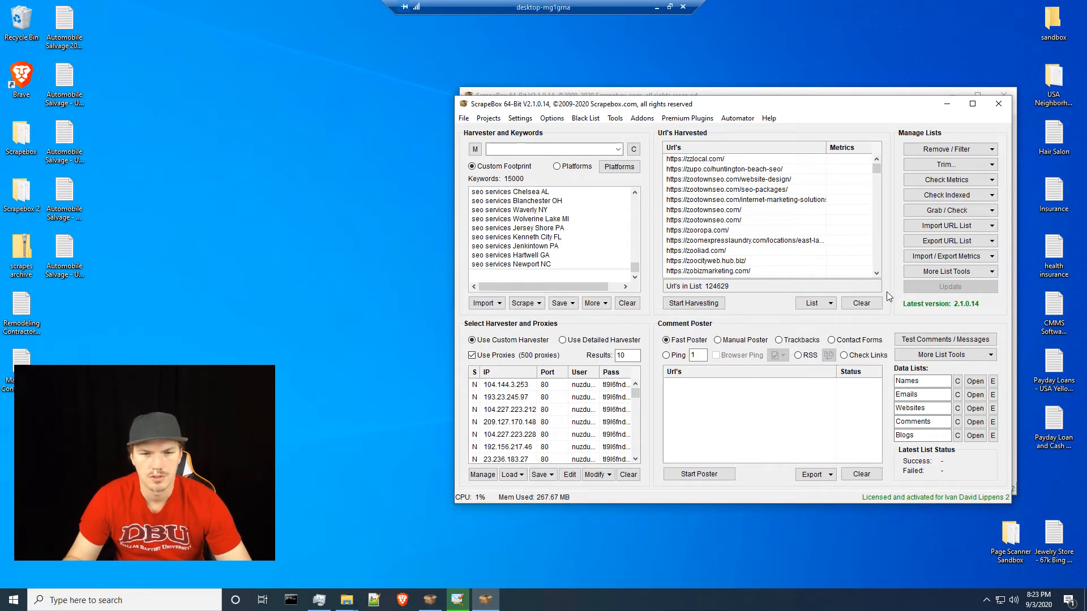
left_click(737, 150)
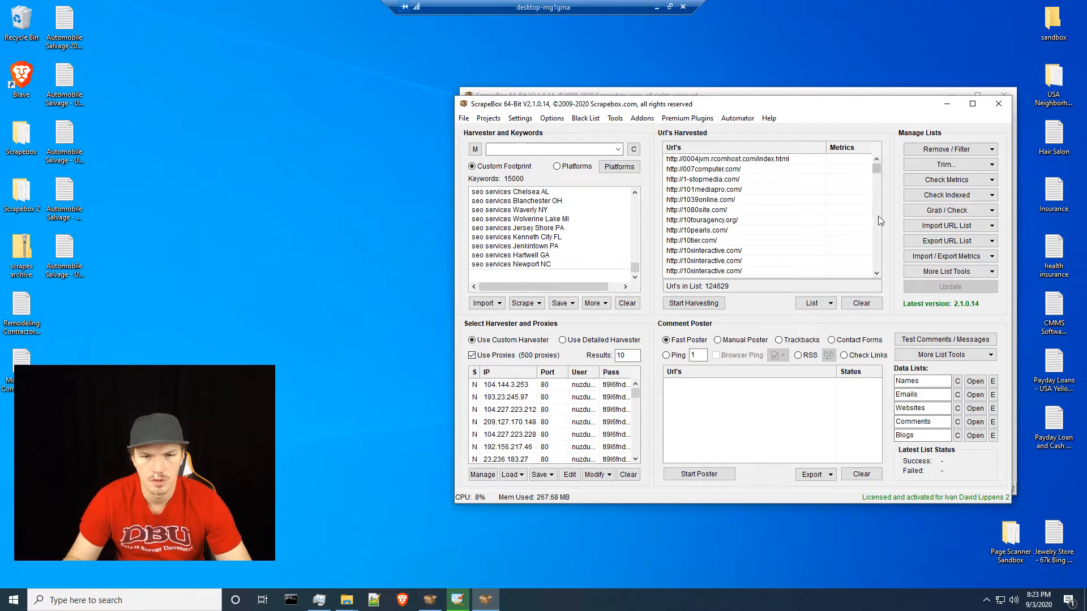
left_click(964, 150)
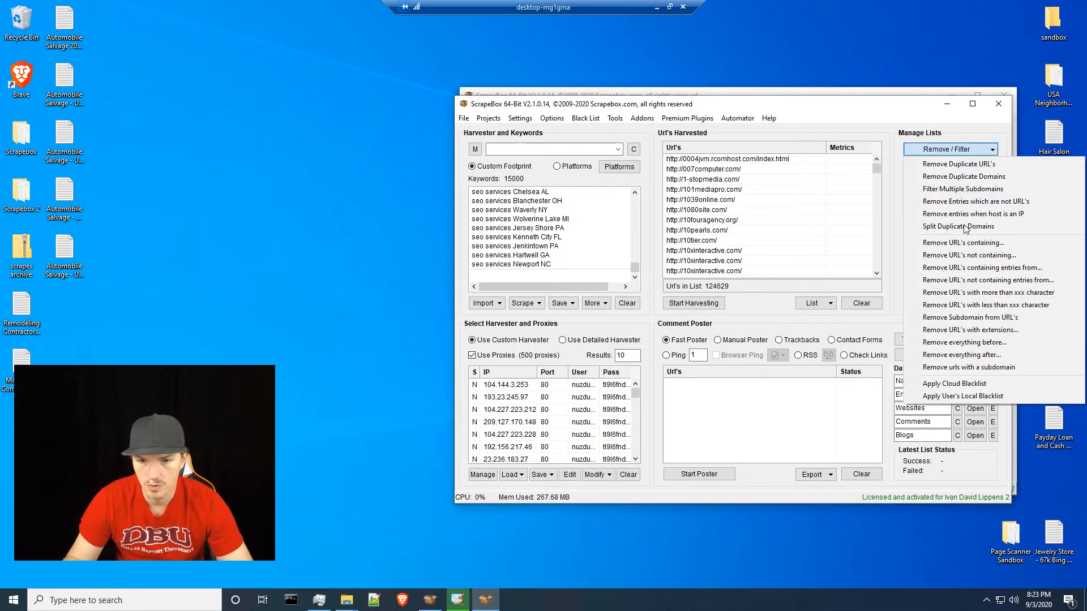
left_click(965, 255)
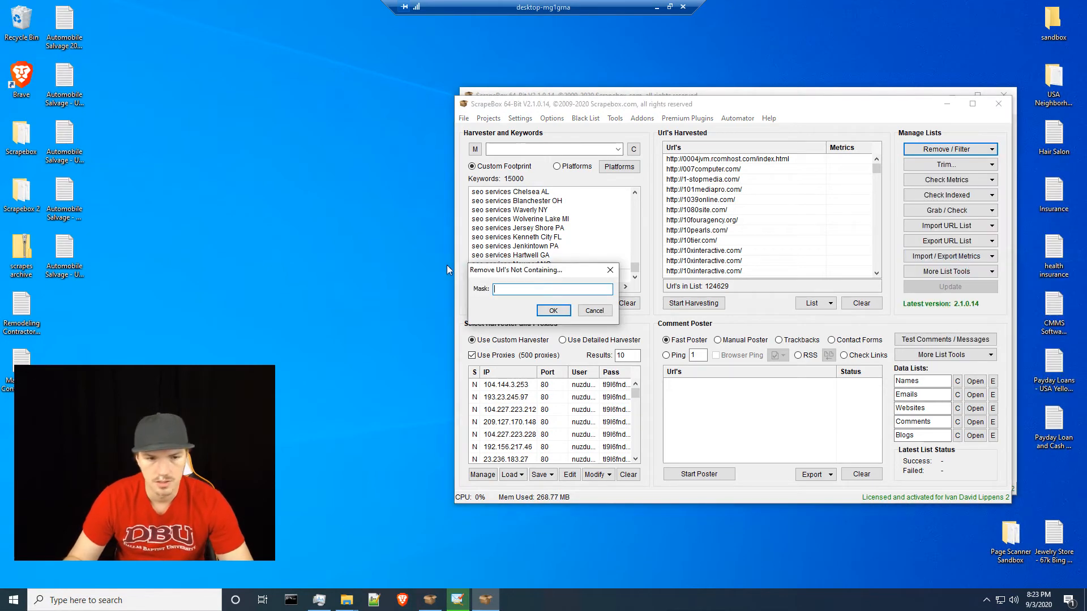
type("yellowpages.com")
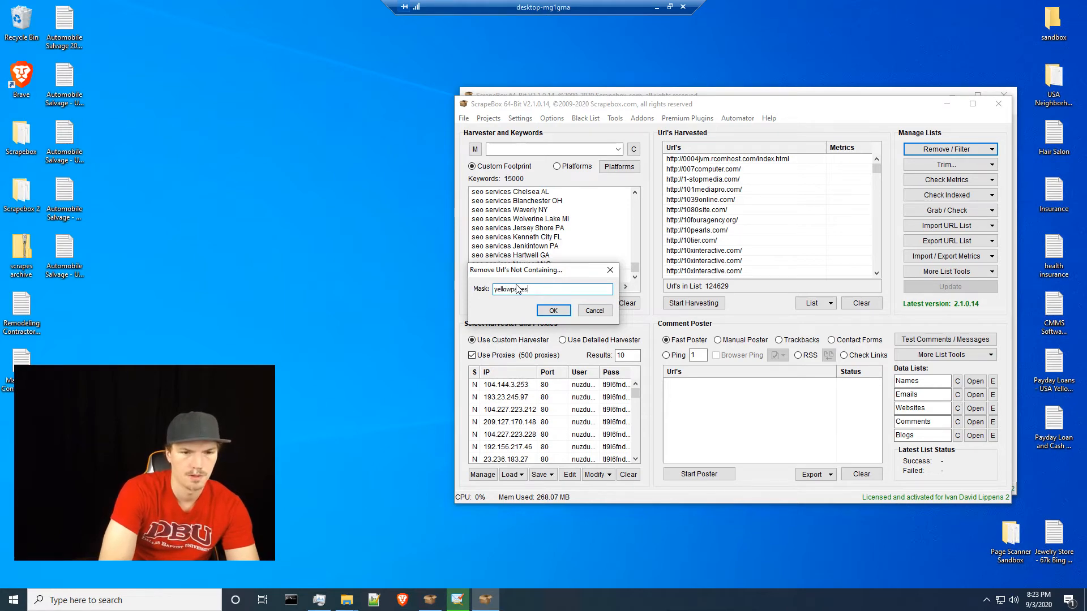
left_click(553, 311)
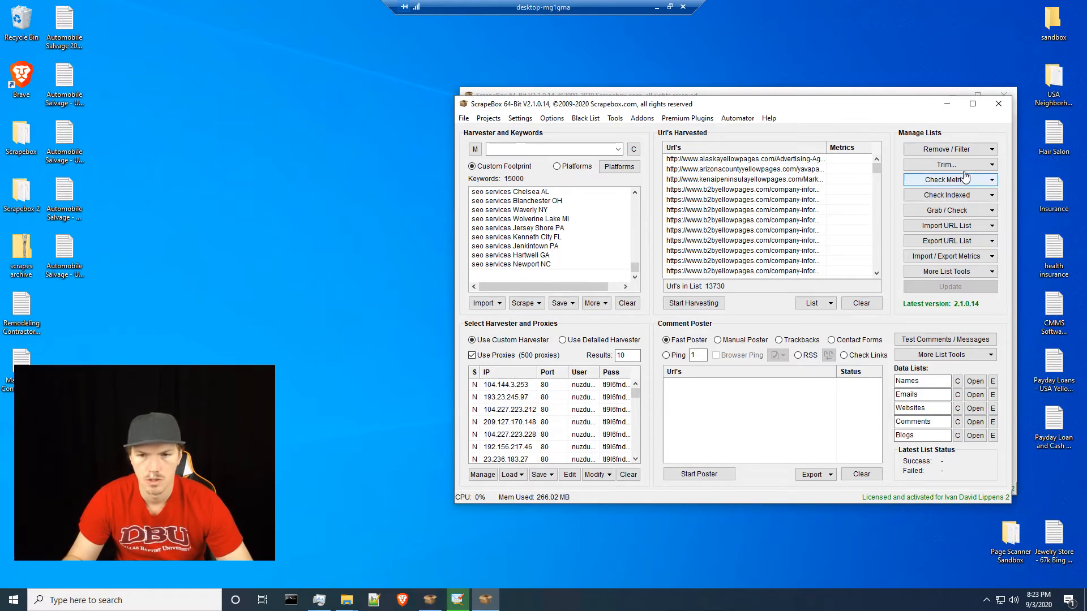
Remove all harvested URLs containing "b2byellowpages.com".
left_click(951, 150)
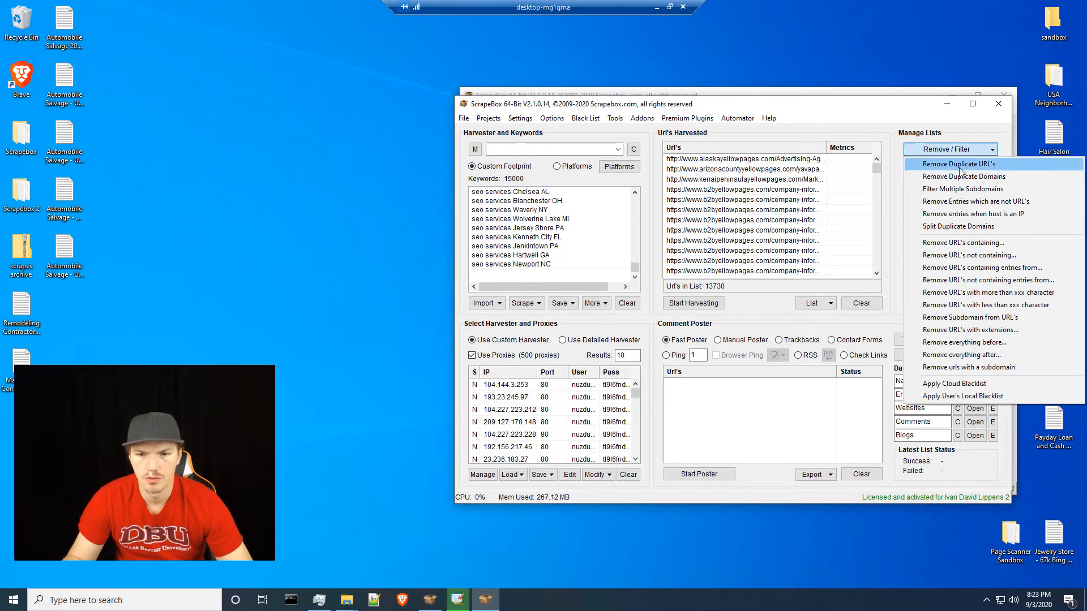
left_click(960, 243)
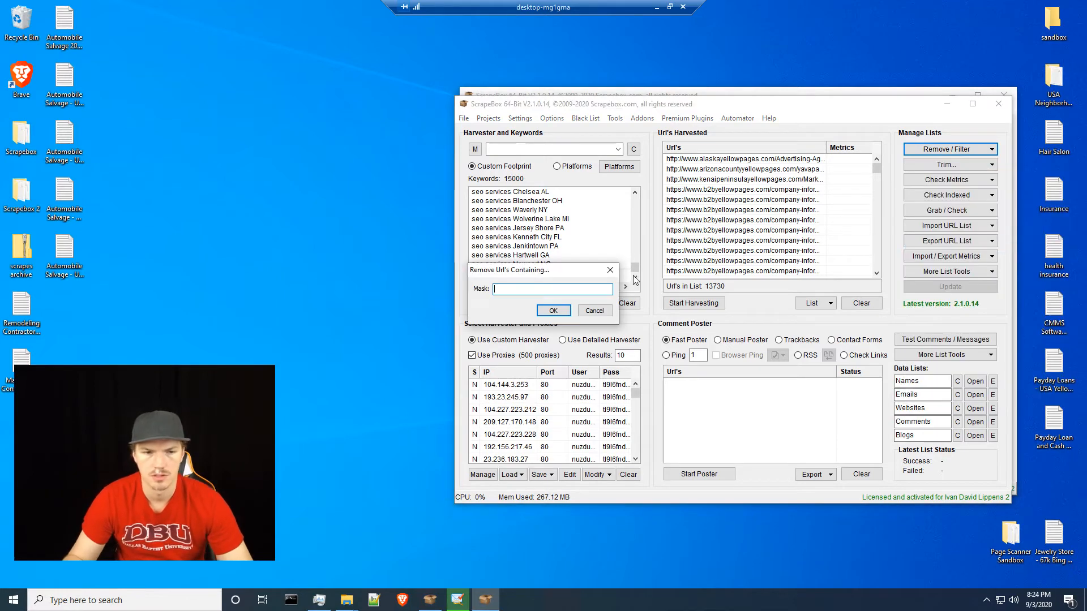
type("b2byellowpages.com")
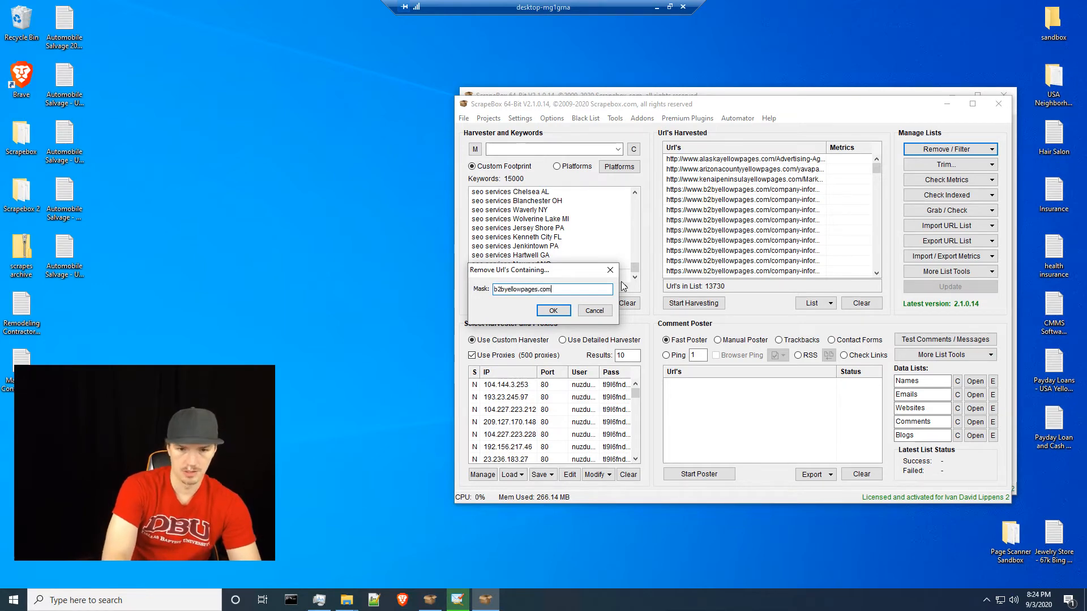
key("Return")
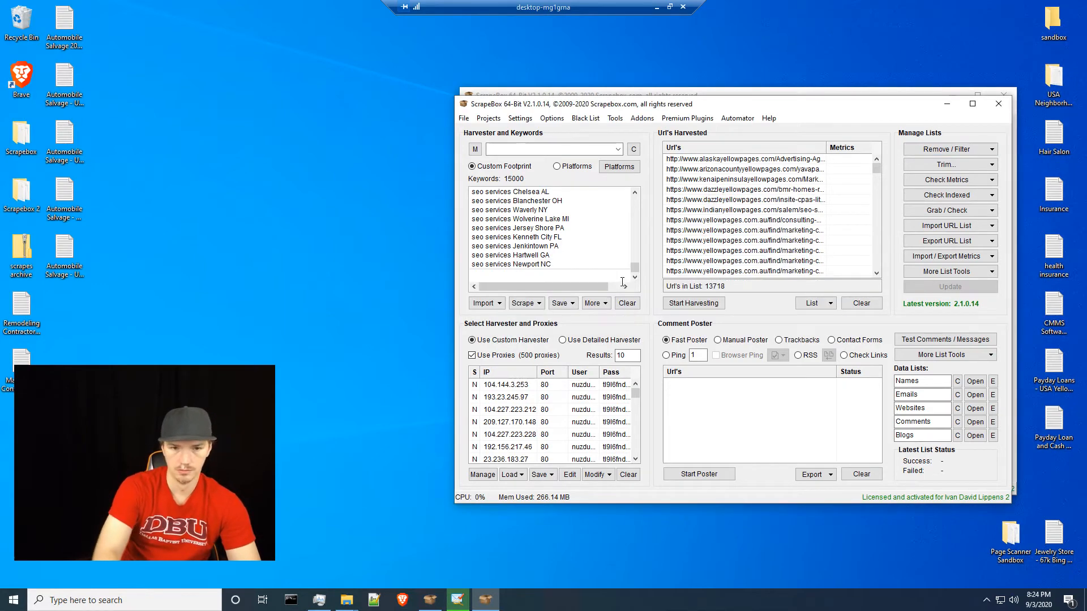
Remove the leading Alaska, Arizona County, Kenai Peninsula, Dazzle and Indian yellow pages URLs from the harvested list.
left_click(738, 159)
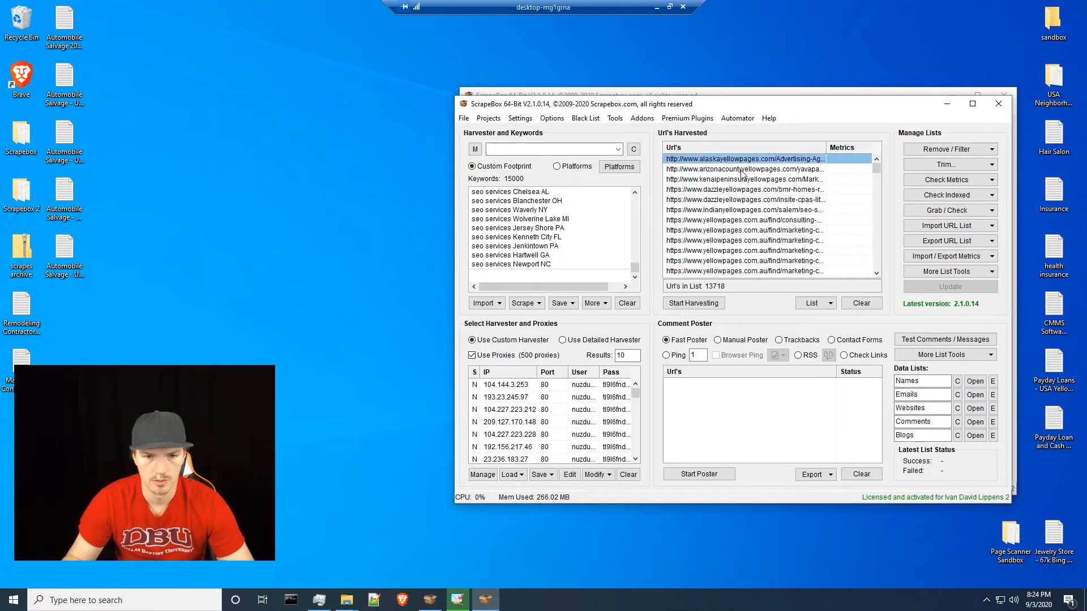
left_click(744, 210, "shift")
right_click(742, 199)
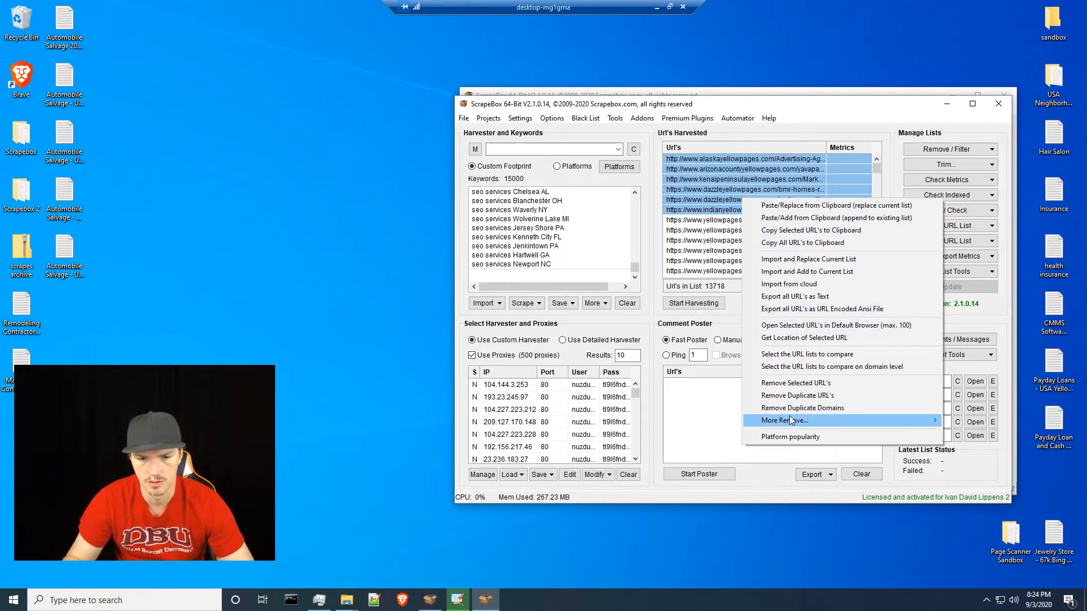
mouse_move(795, 418)
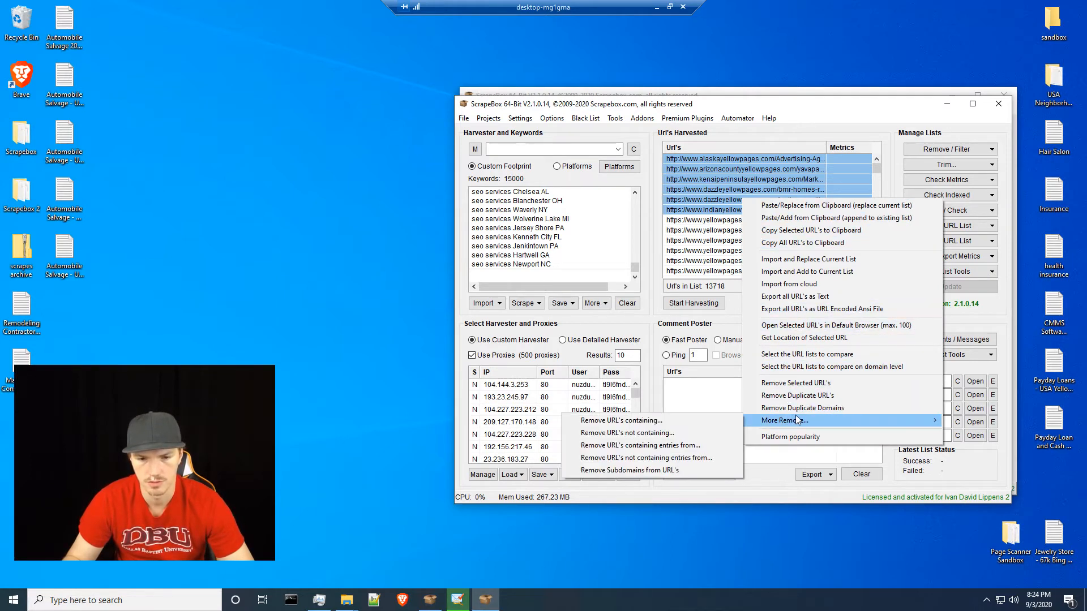
left_click(804, 382)
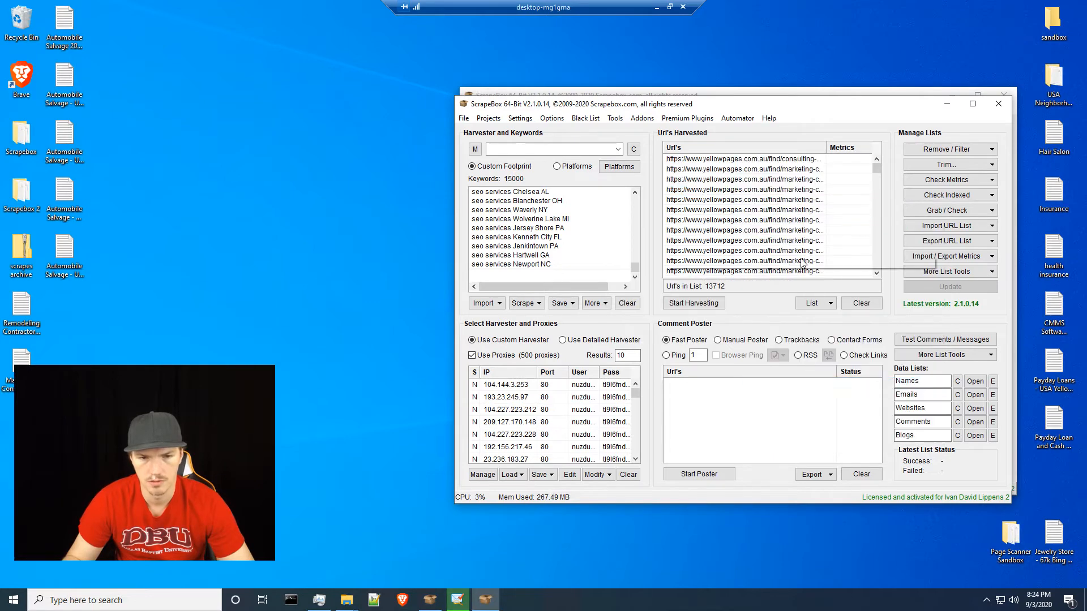
Check both ends of the sorted harvested list and remove all URLs containing ".com.au".
left_click(774, 150)
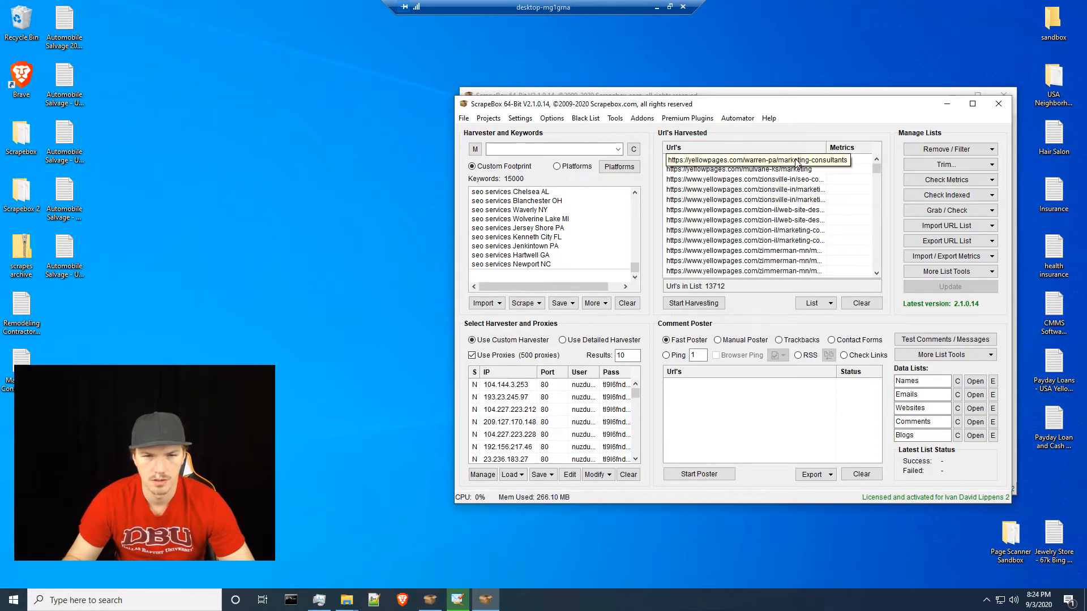
left_click(782, 152)
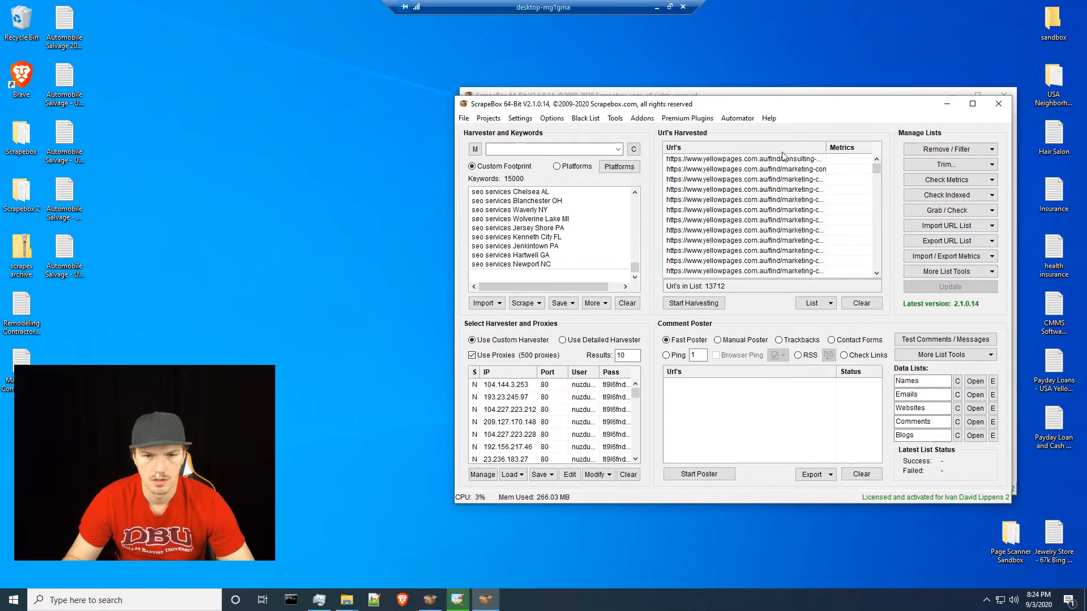
left_click(951, 151)
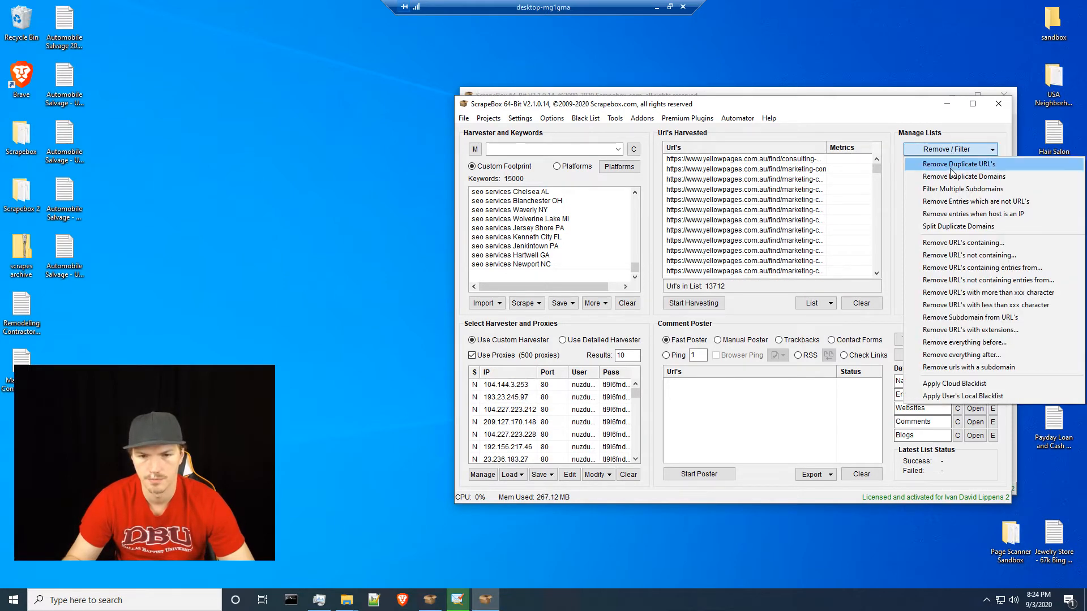
left_click(954, 243)
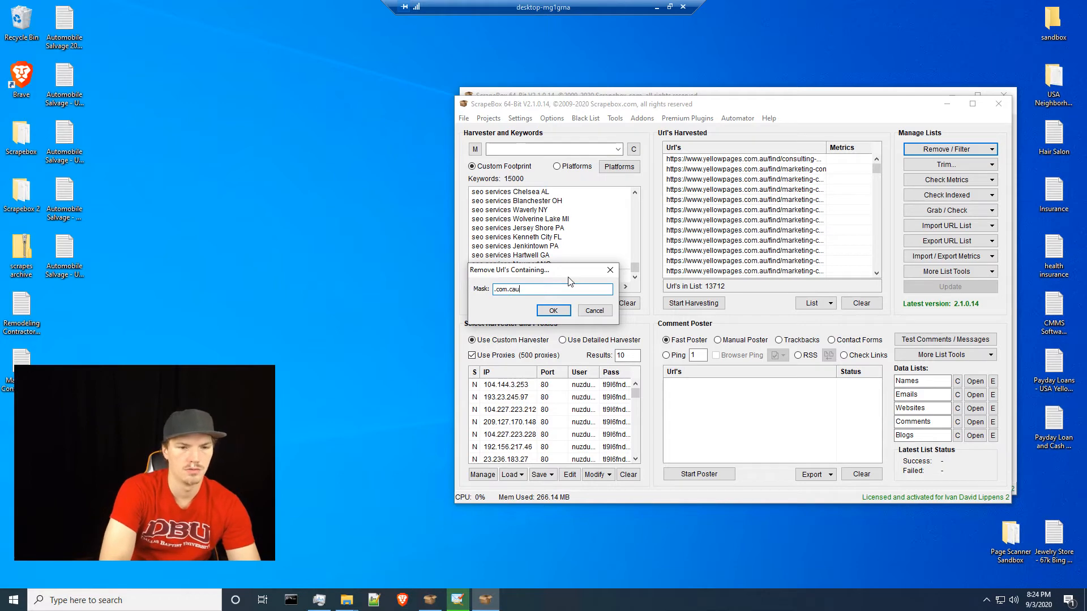
key("Return")
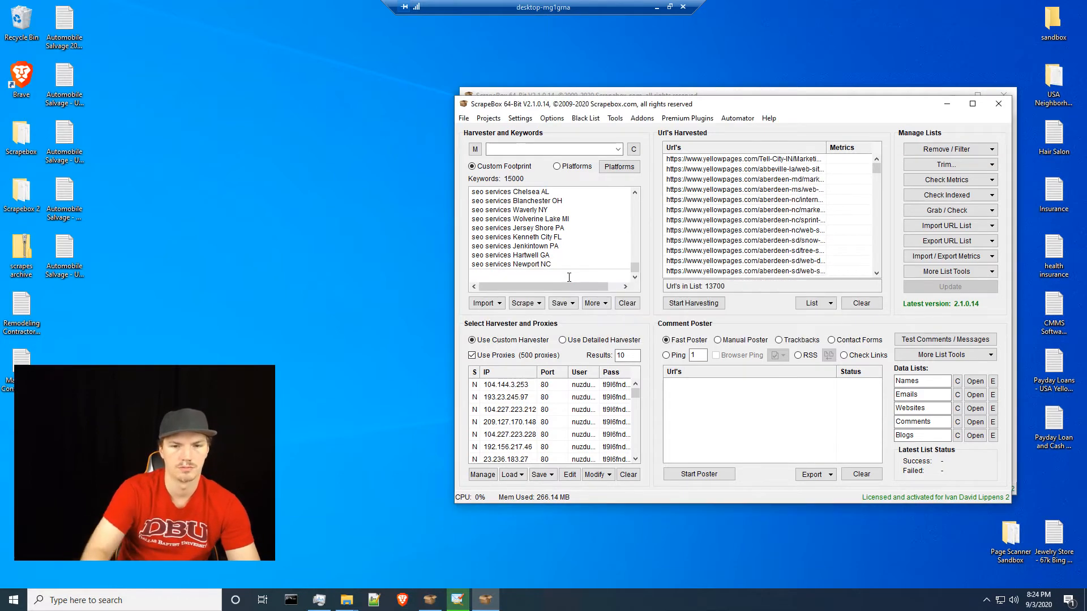
Apply a removal filter for harvested URLs containing "yellowpages.ca".
left_click(946, 149)
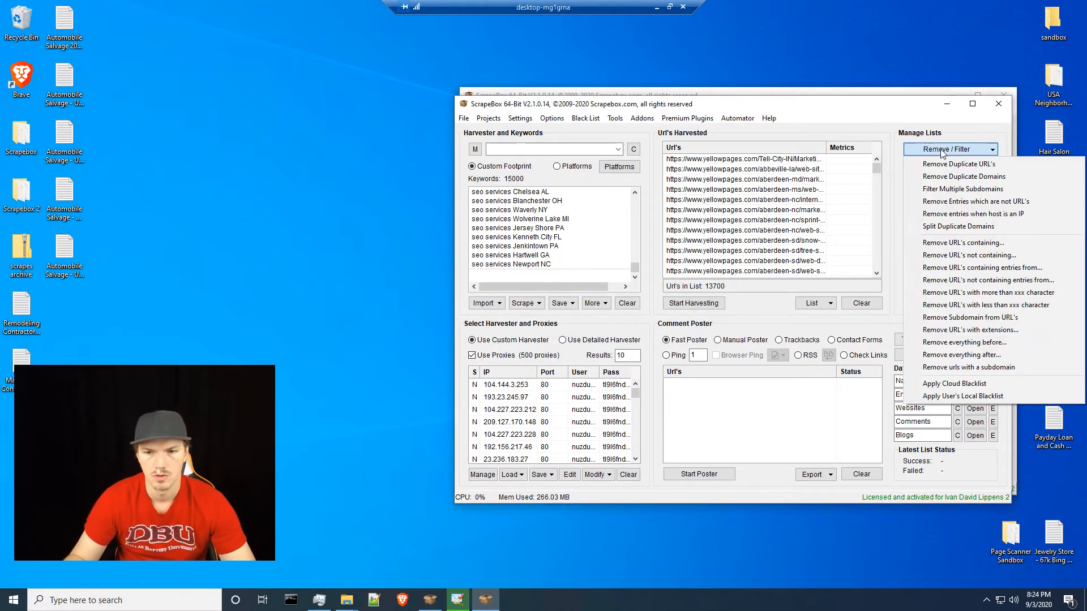
left_click(963, 243)
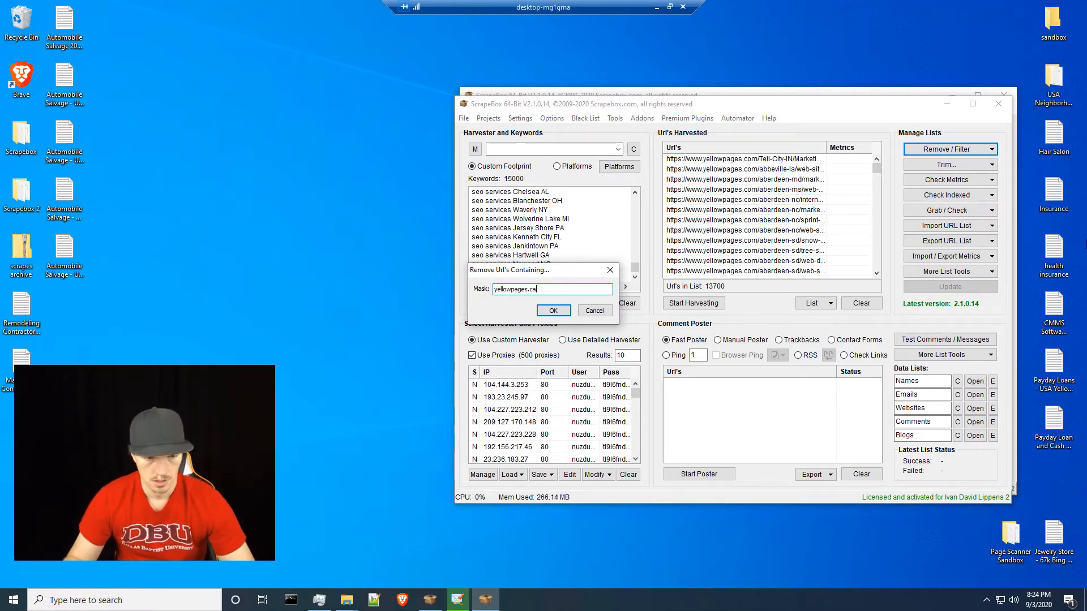
left_click(553, 312)
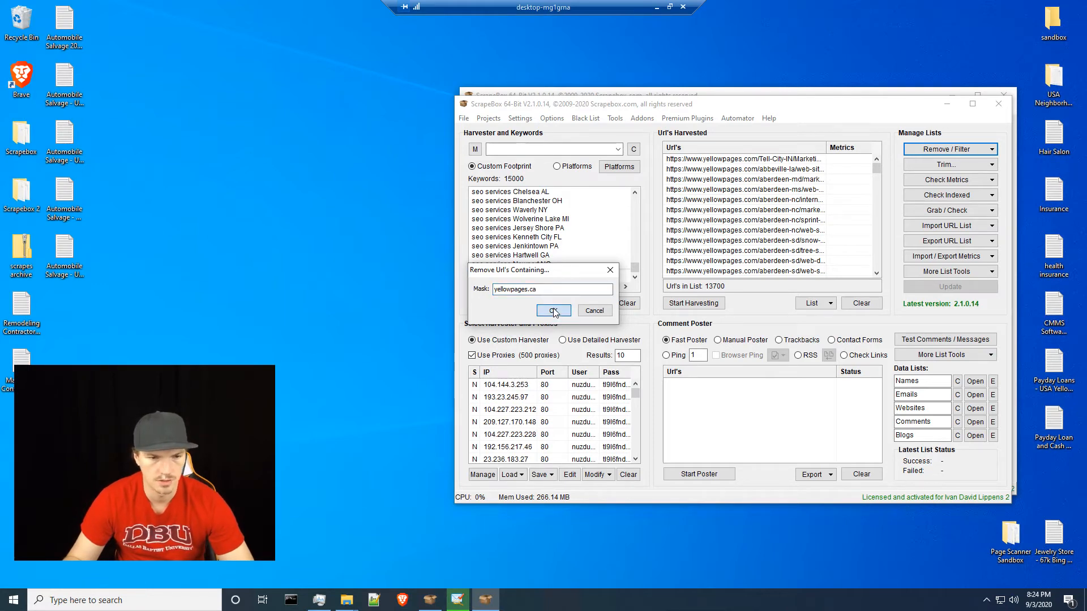
Copy all remaining harvested URLs, switch to the Excel workbook and paste them from A2 on the "Stats - Yellow Pages" sheet.
right_click(742, 231)
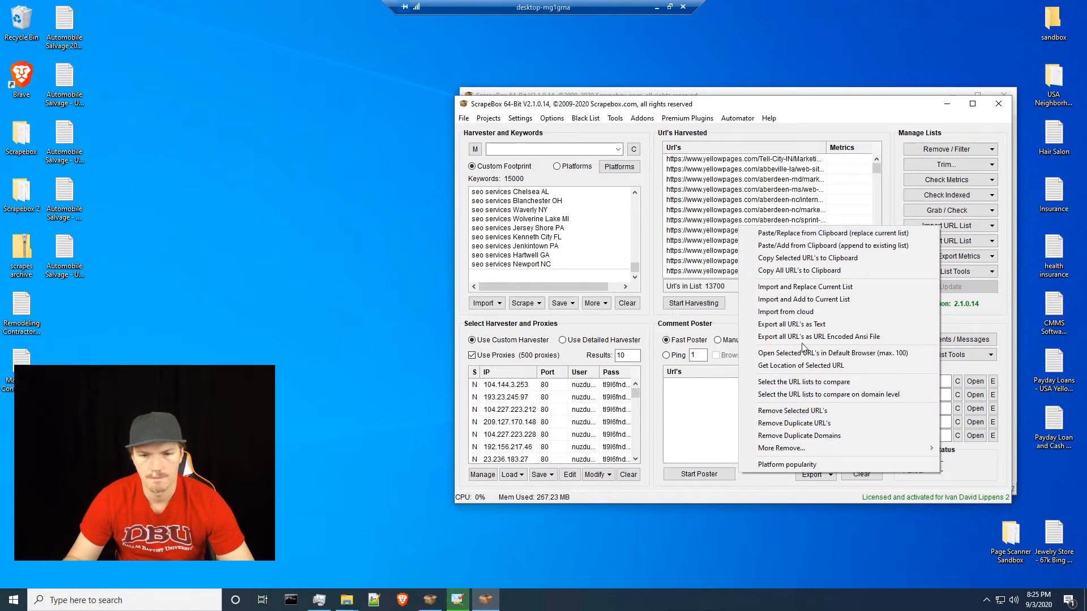
left_click(776, 270)
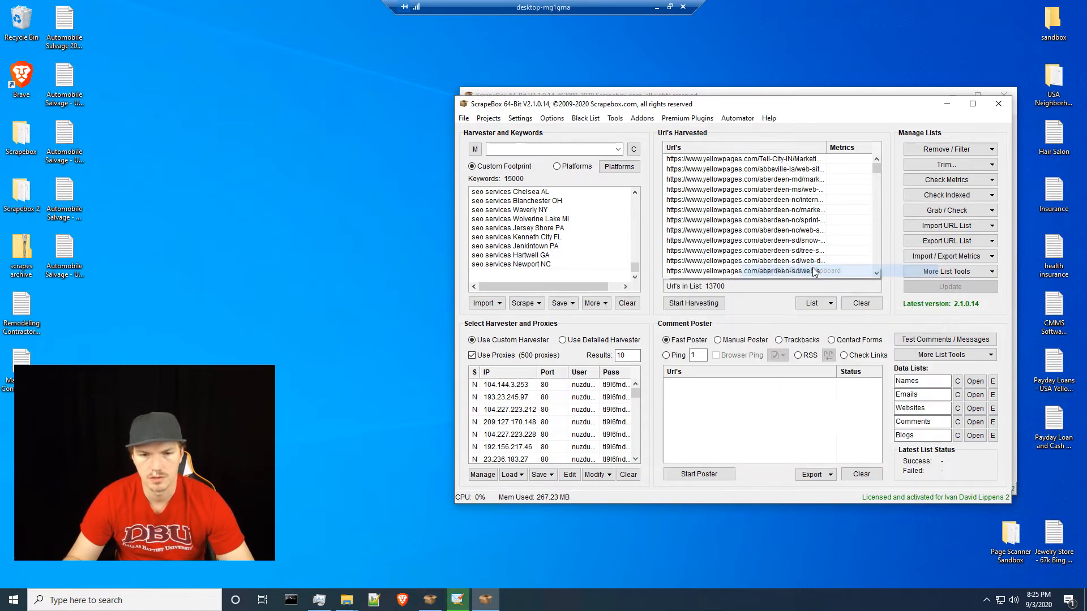
left_click(656, 8)
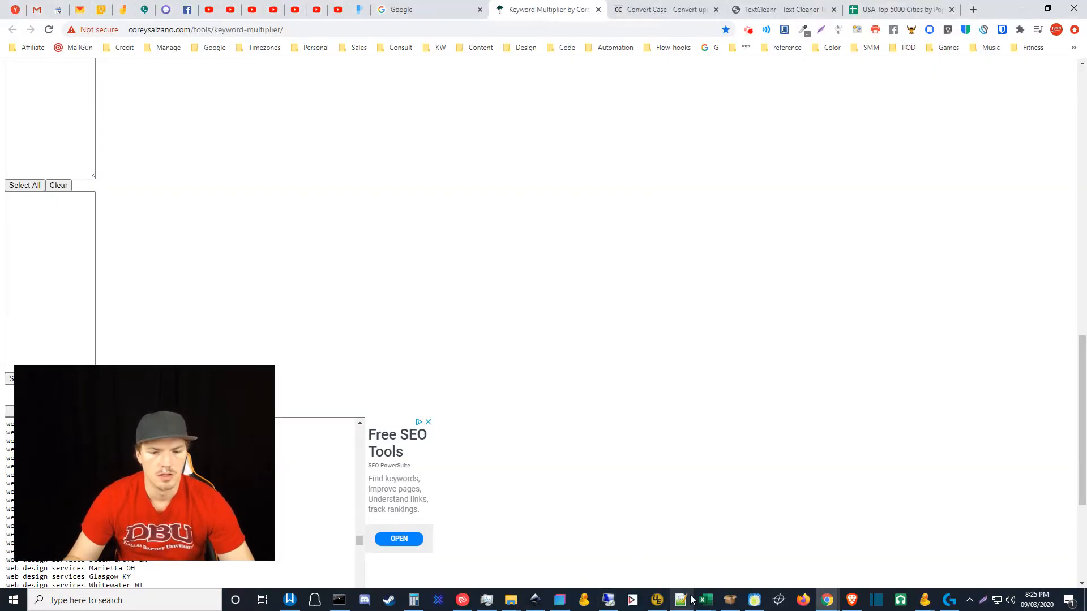
mouse_move(706, 598)
left_click(893, 535)
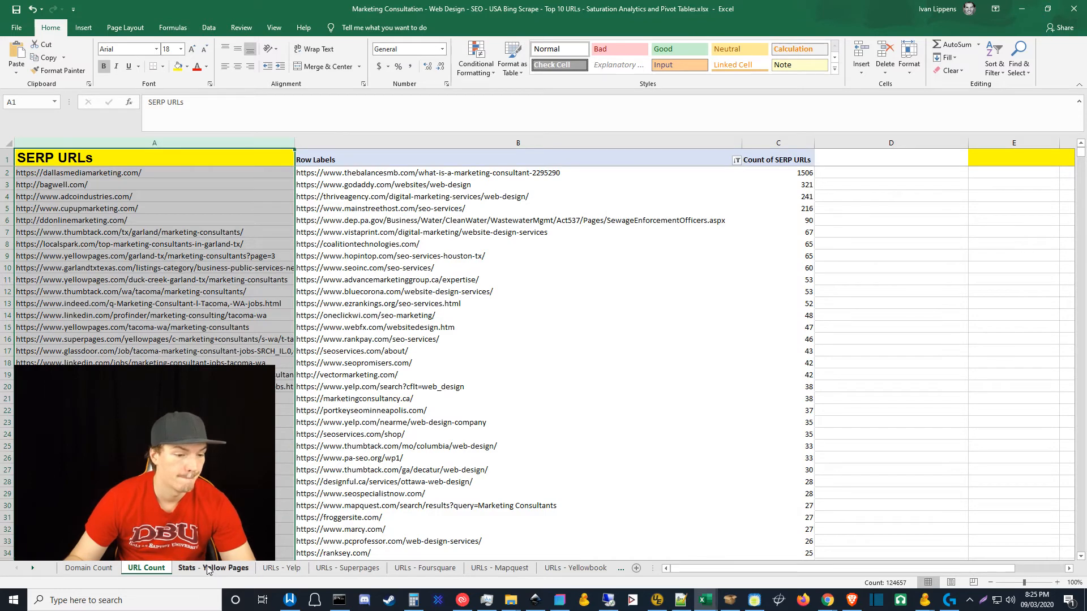
left_click(238, 569)
left_click(77, 171)
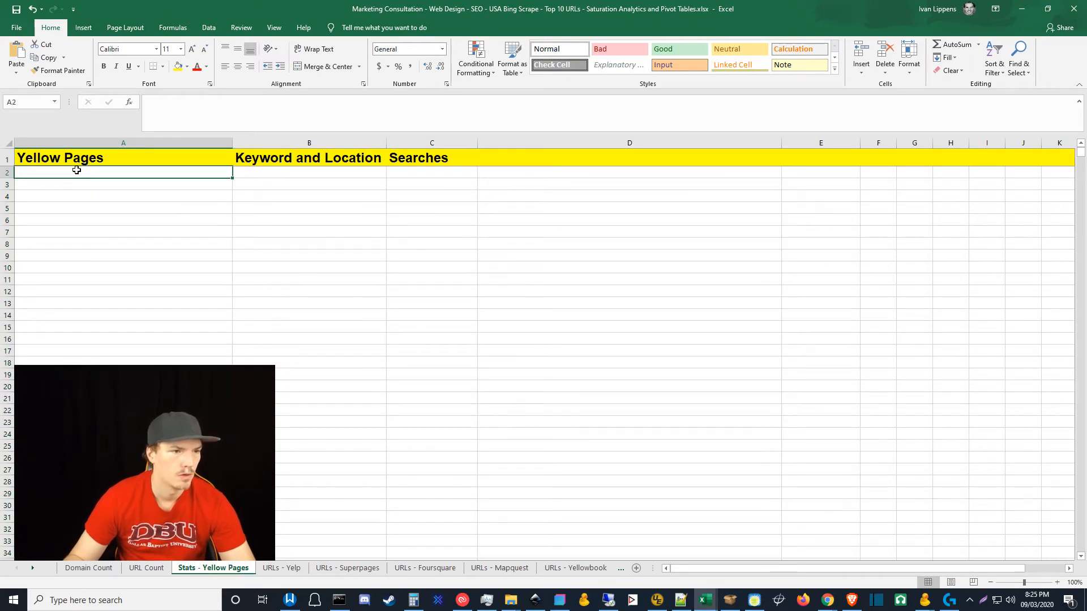
key("ctrl+v")
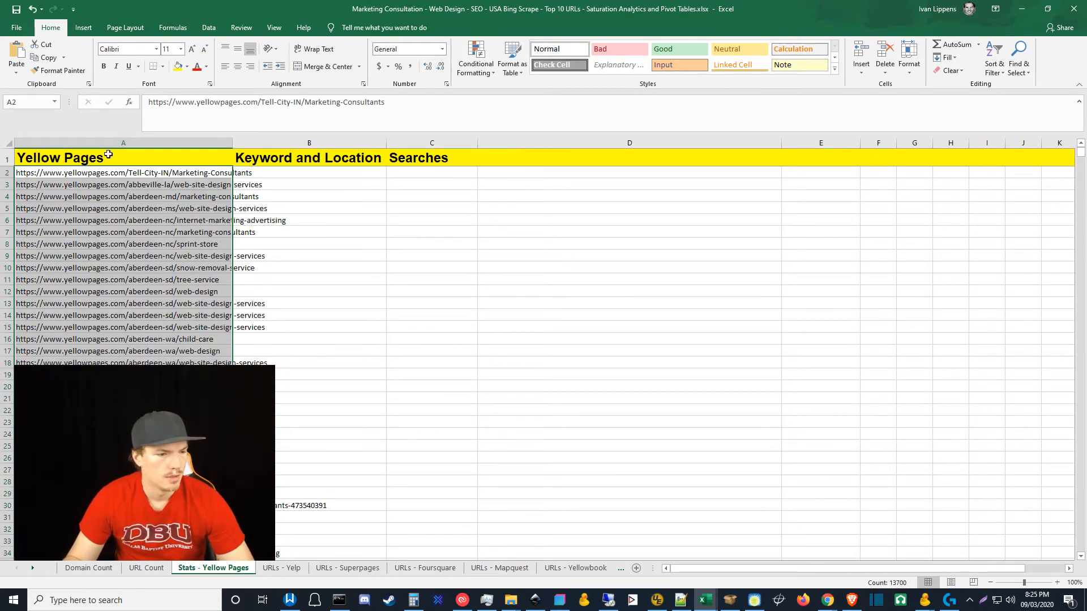
left_click(125, 142)
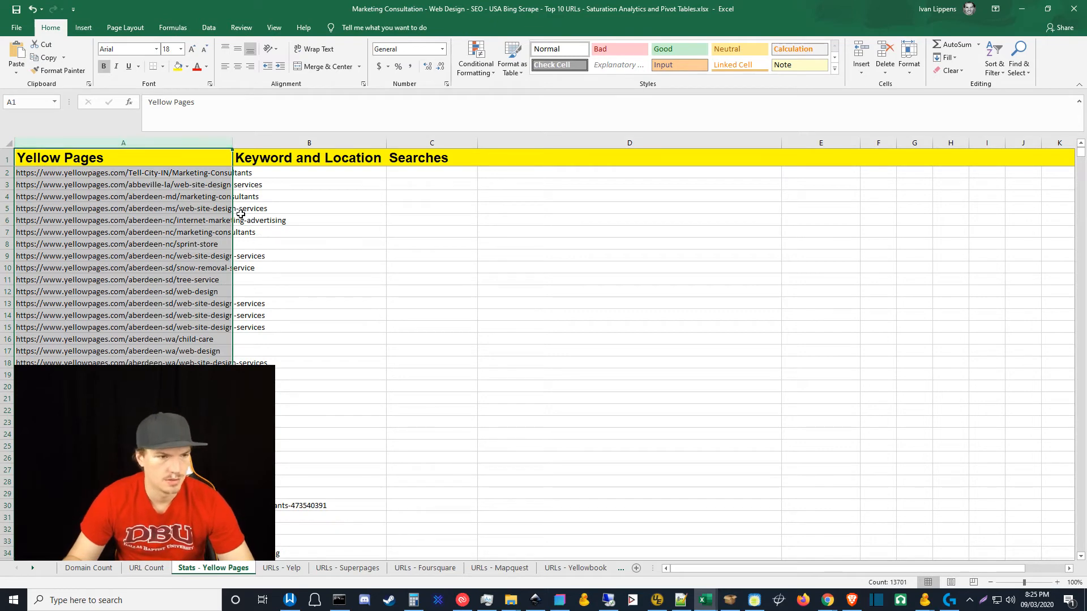
left_click(160, 187)
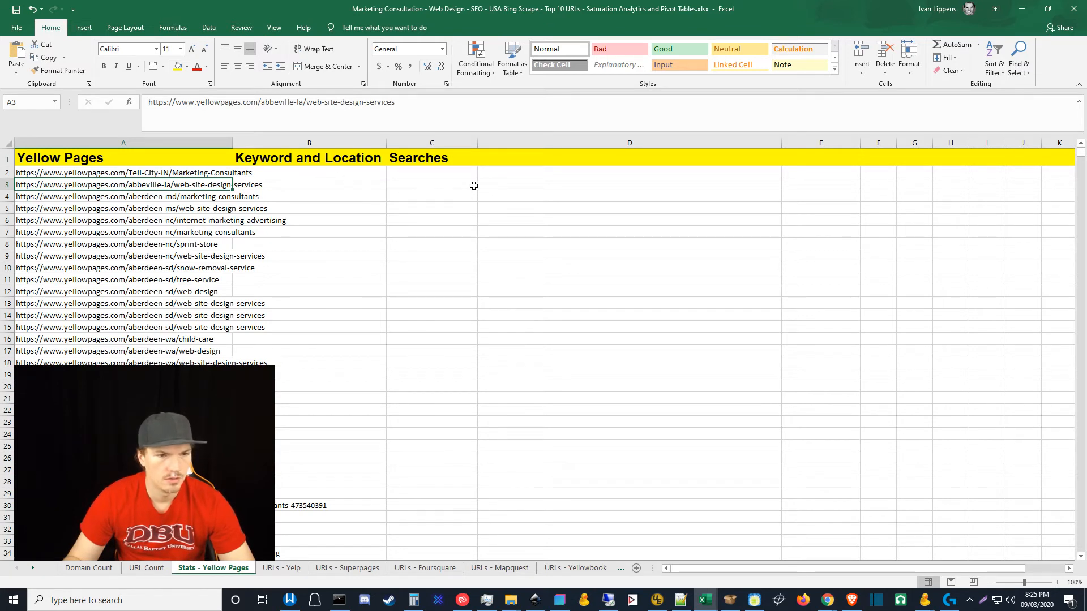
left_click(316, 185)
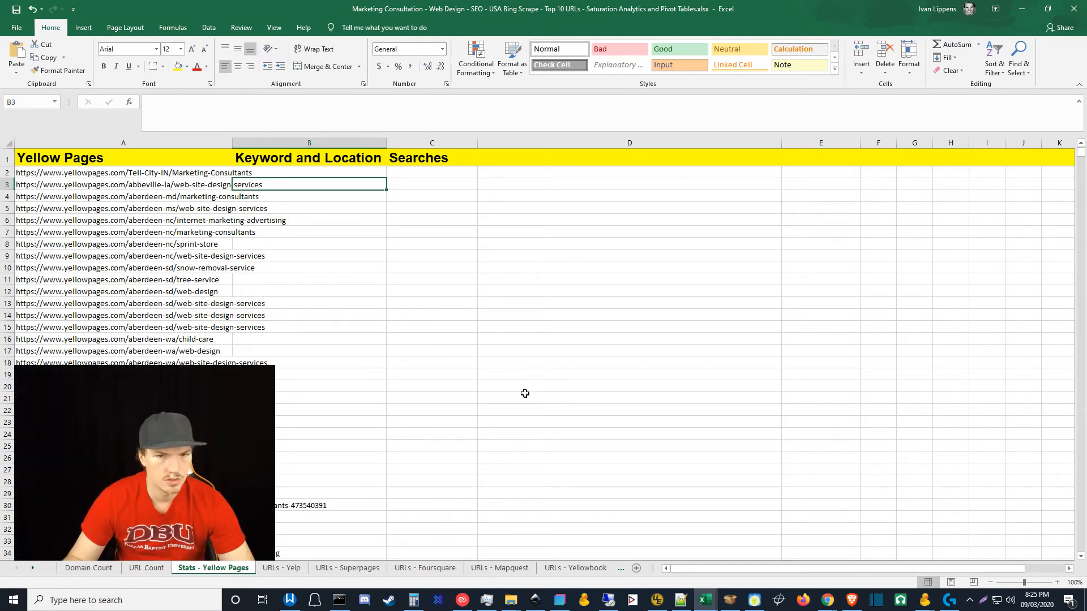
Switch to the Keyword Multiplier page in Chrome and copy the full list of generated keyword and city combinations.
key("alt+Tab")
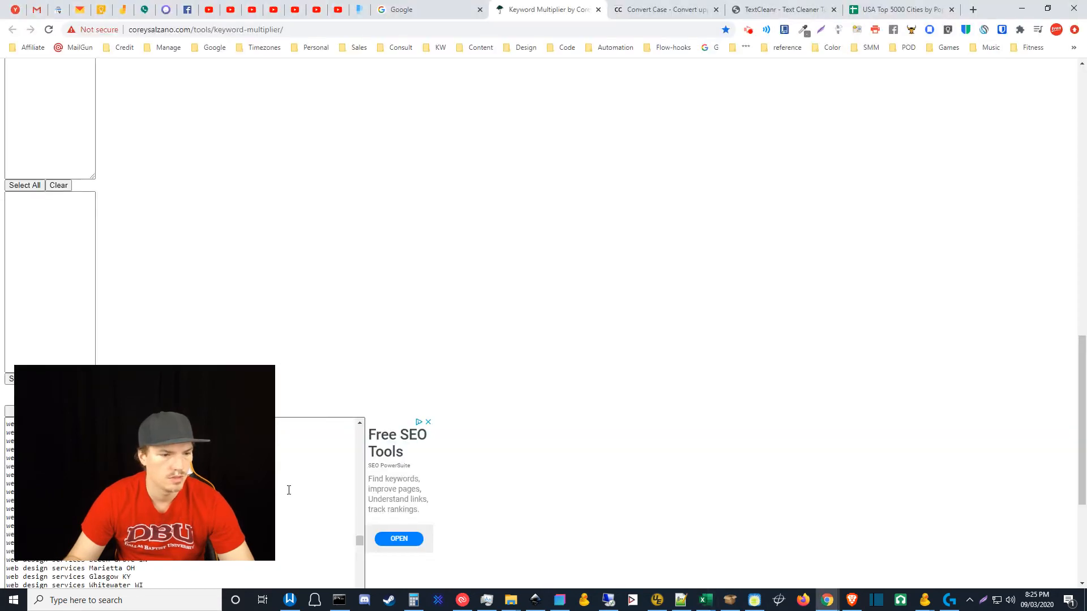
left_click(327, 474)
key("ctrl+a")
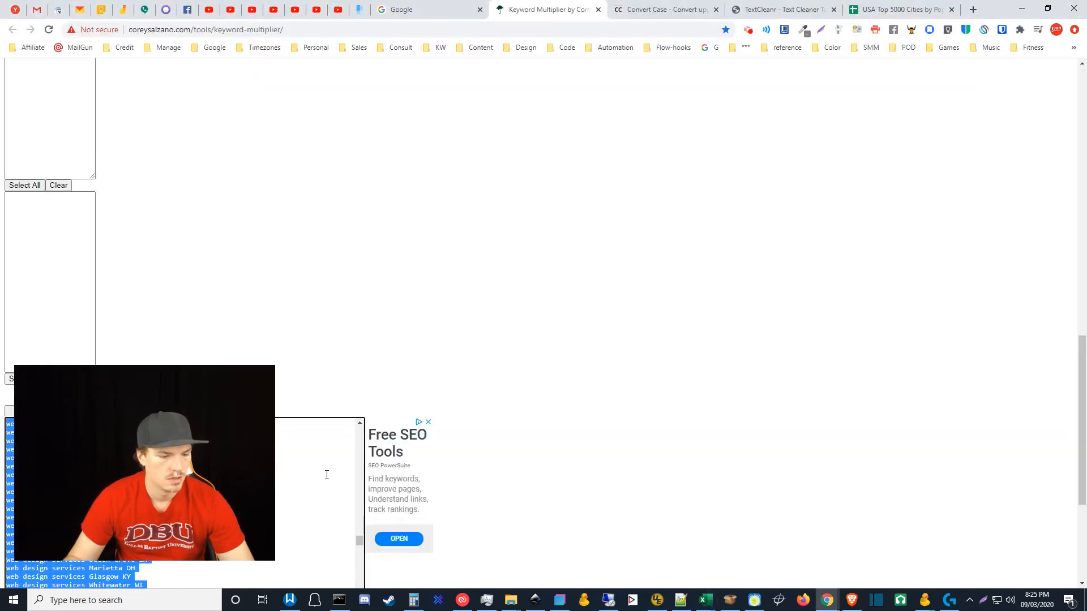
left_click(666, 248)
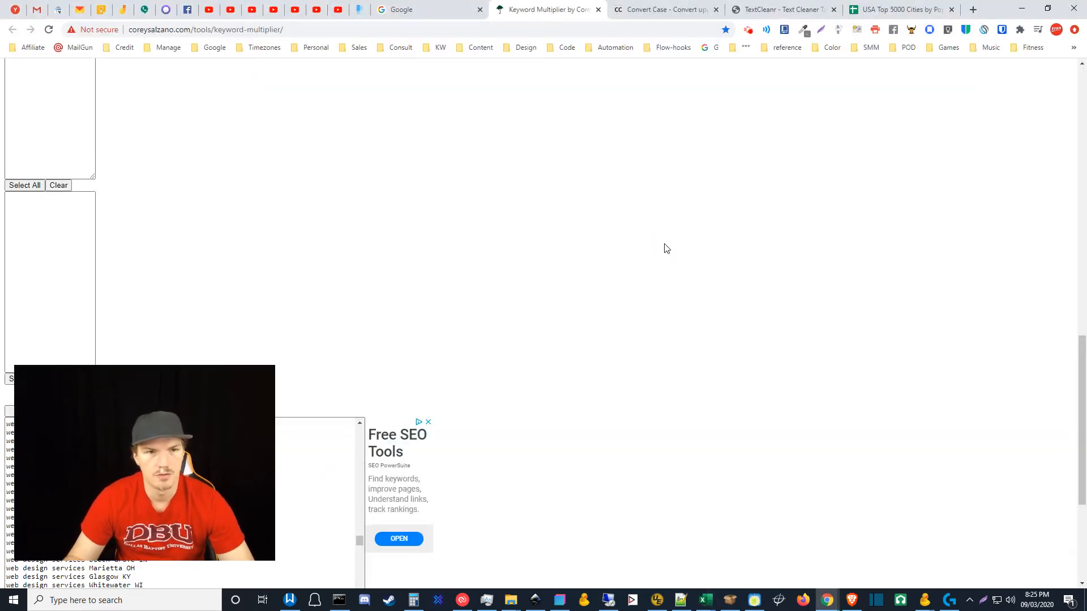
Open the bookmarked Google Ads Keyword Planner in a new tab and switch to it.
left_click(209, 49)
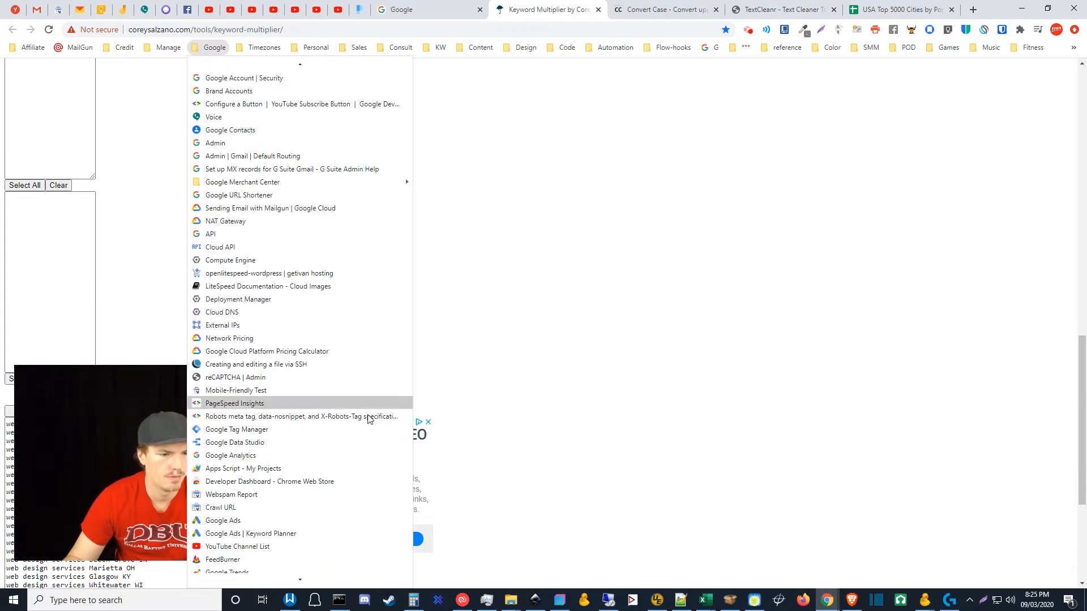
middle_click(277, 532)
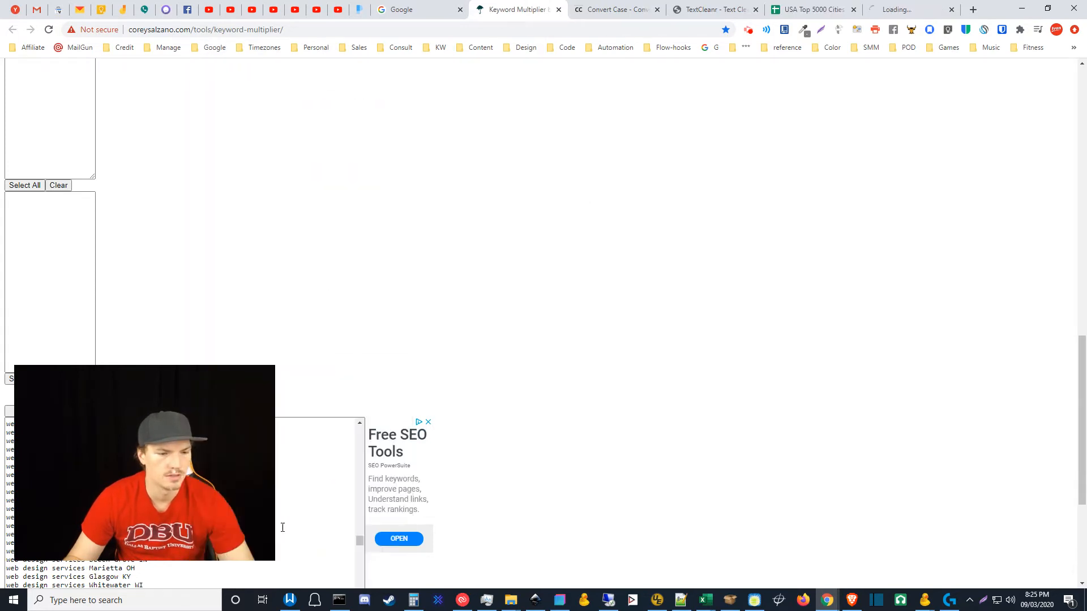
left_click(897, 5)
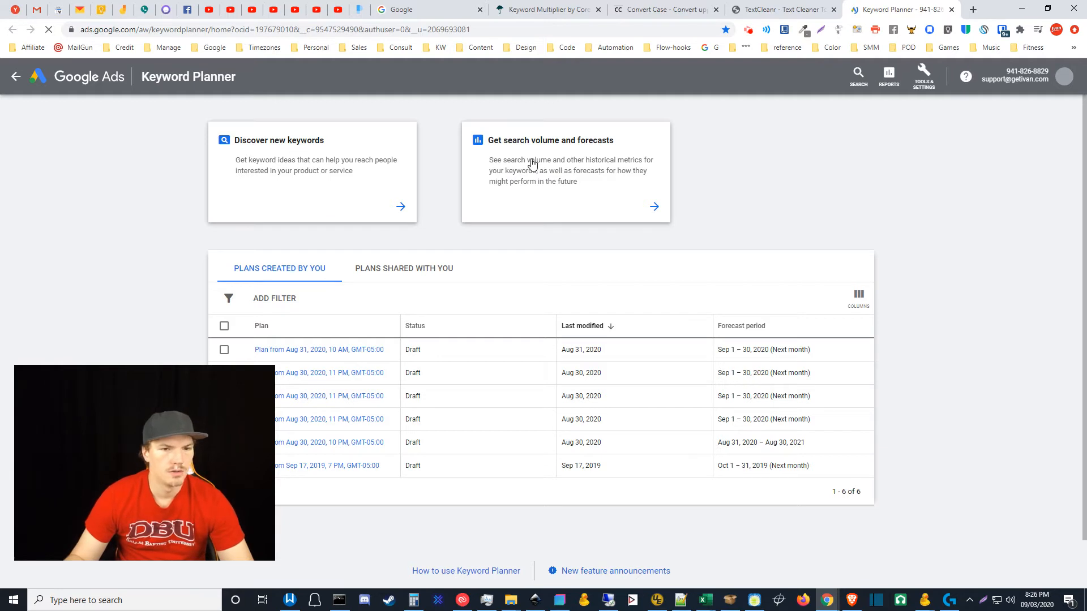
Start a search volume and forecasts lookup, paste the copied keyword list and remove the trailing blank line.
left_click(547, 148)
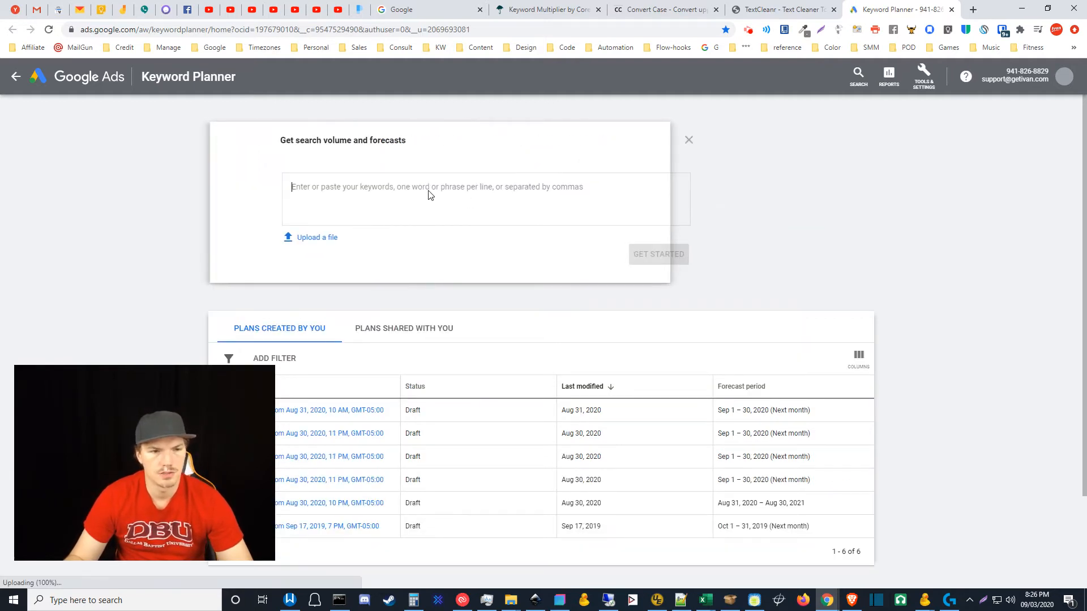
left_click(430, 189)
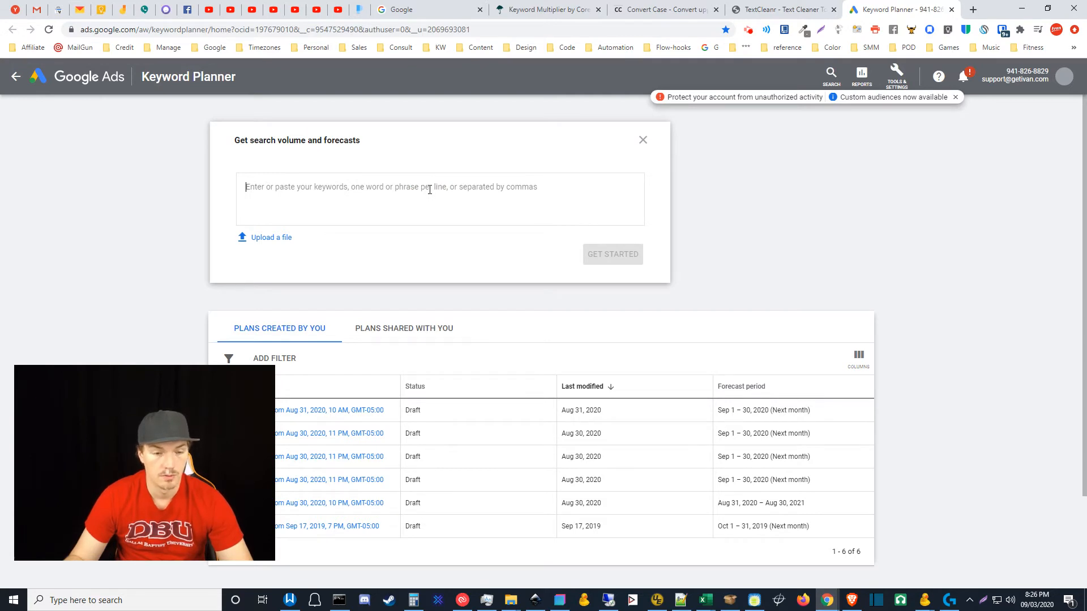
key("ctrl+v")
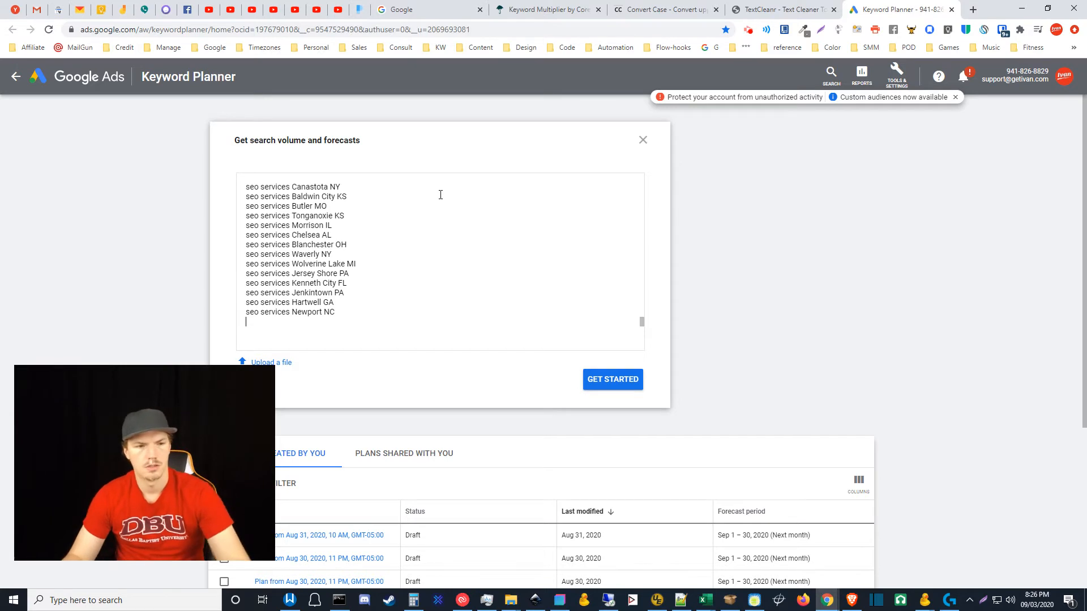
key("BackSpace")
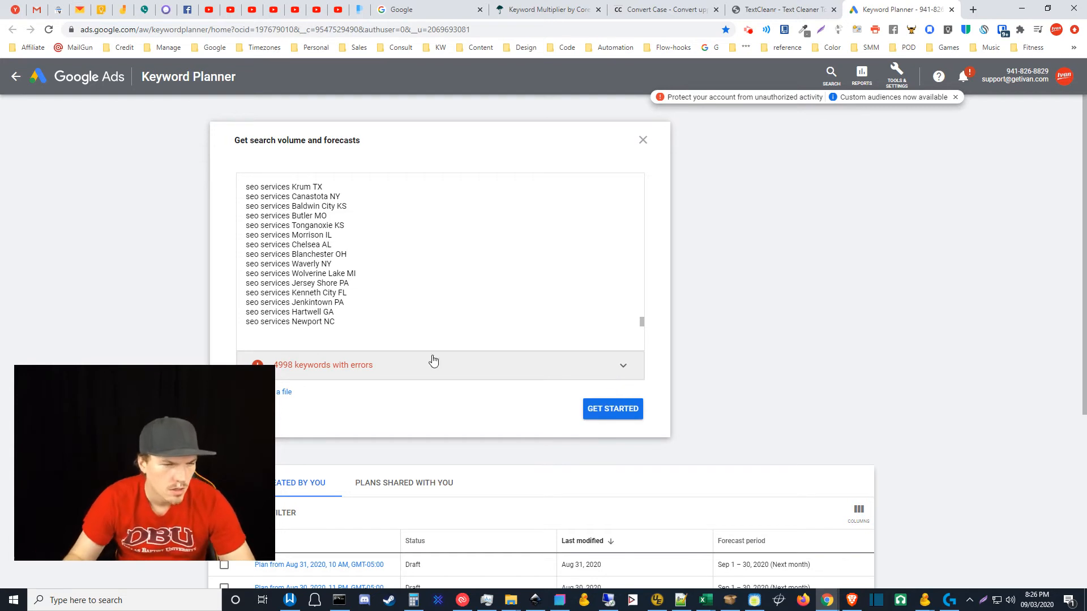
Examine the details of the keyword errors below the pasted list, and collapse them again.
scroll(647, 329, "down", 2)
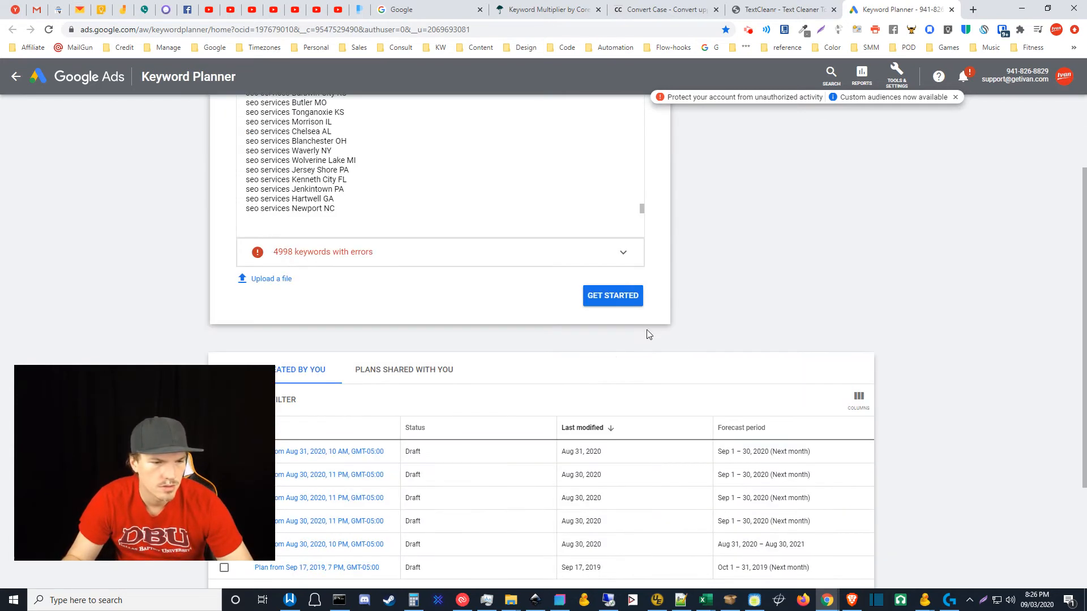
left_click(616, 259)
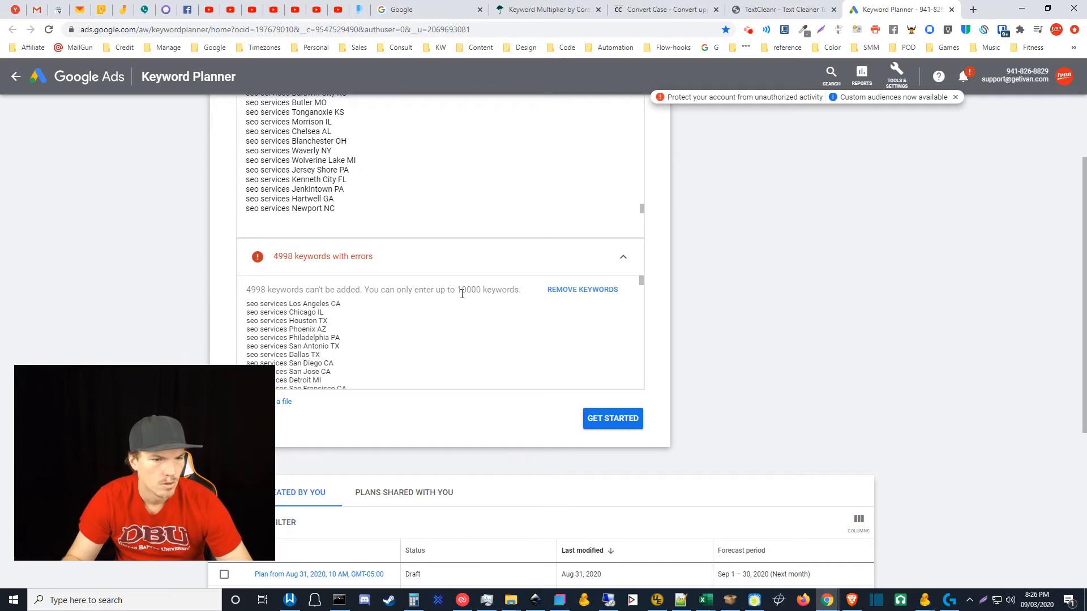
scroll(667, 322, "up", 1)
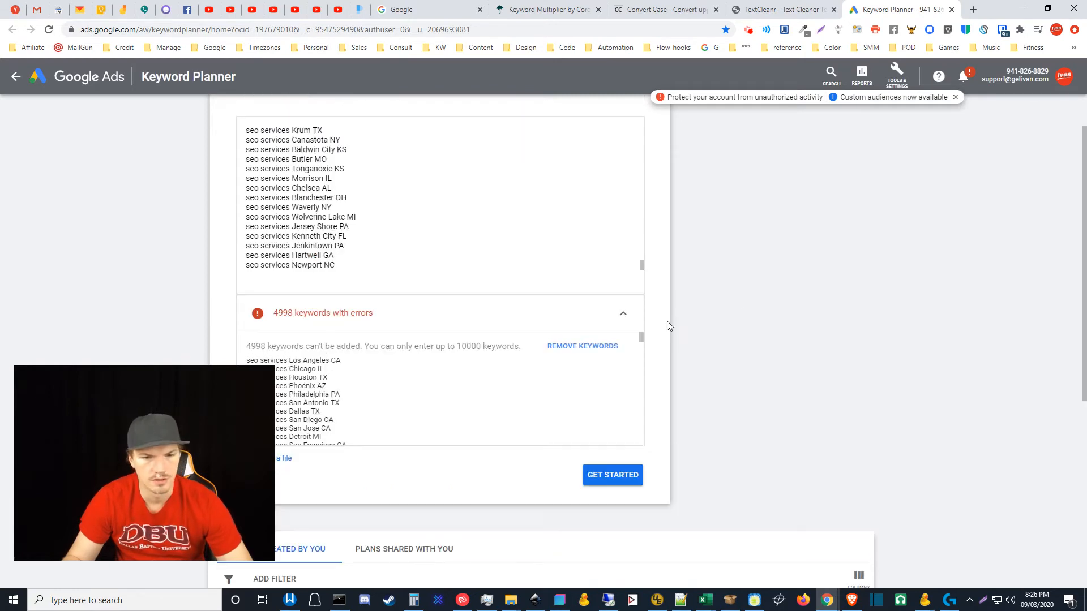
left_click(623, 314)
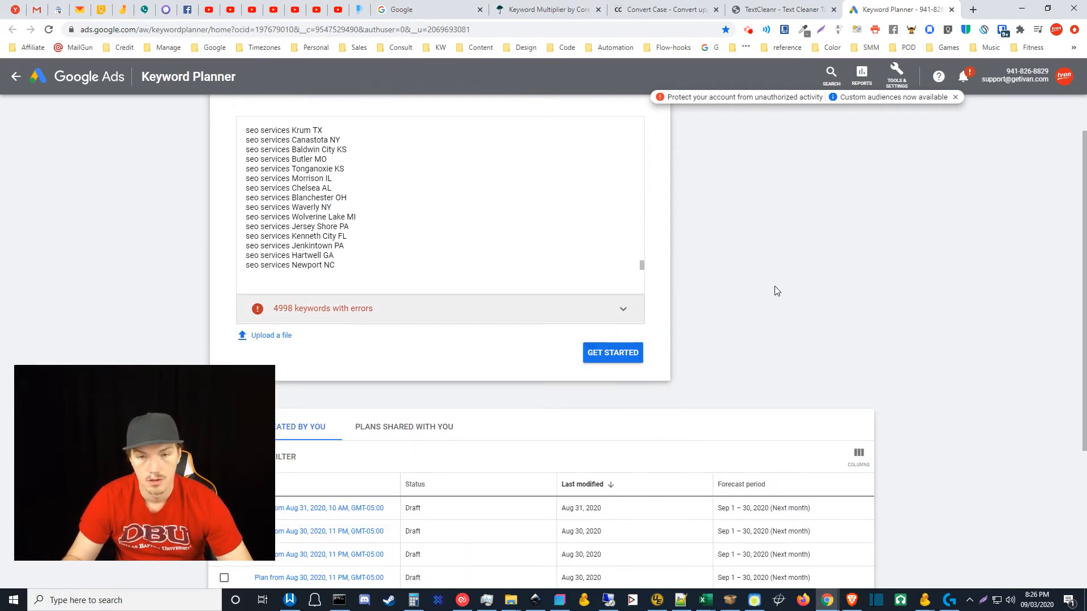
Return to the Keyword Multiplier page and review the generated keyword list back to its beginning.
left_click(534, 4)
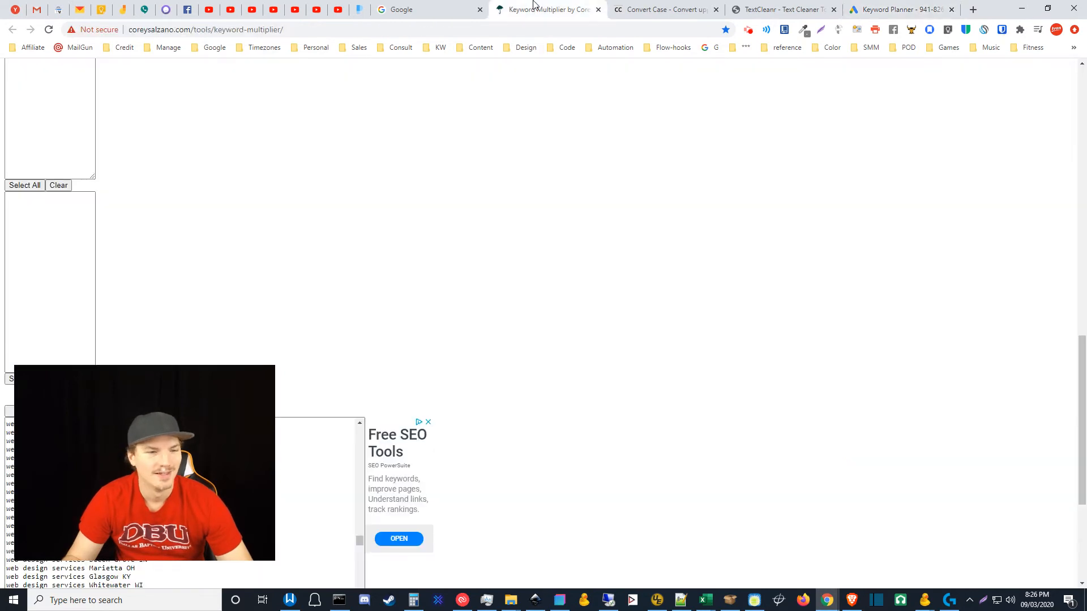
left_click_drag(152, 480, 139, 320)
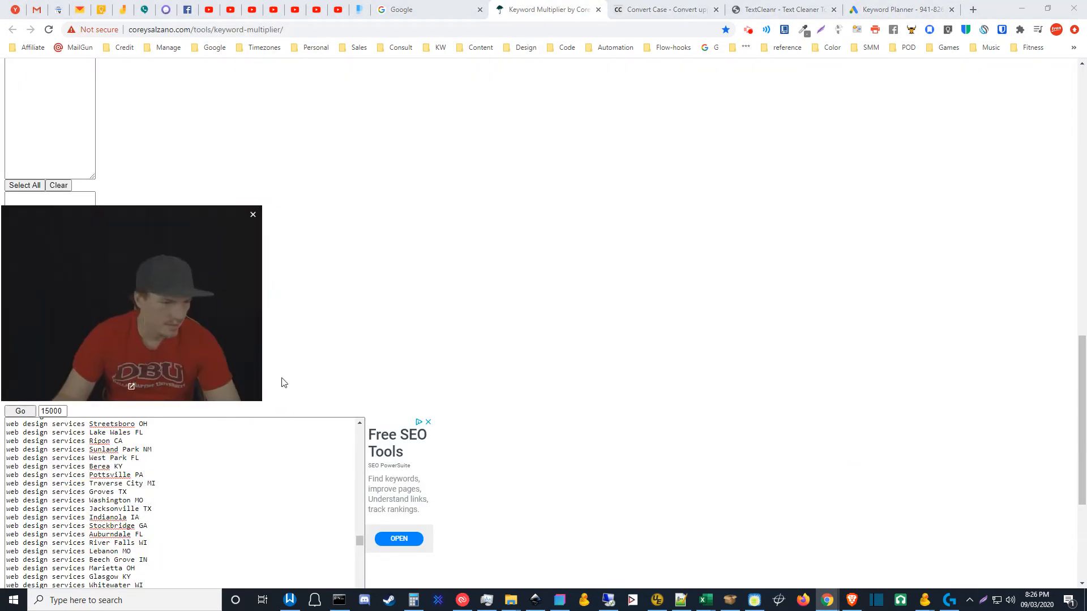
left_click(360, 542)
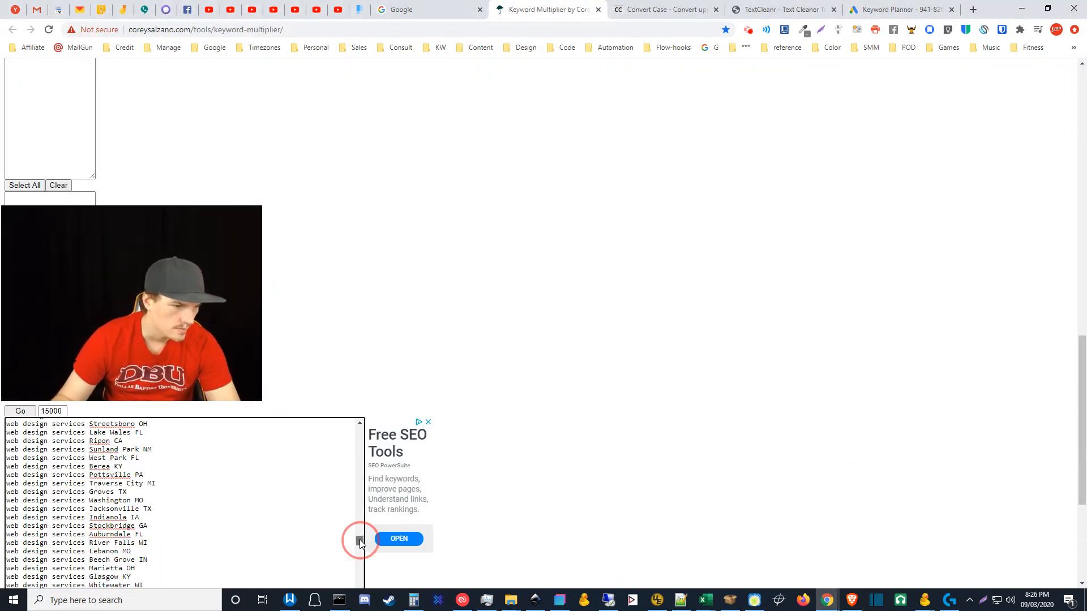
left_click_drag(360, 543, 358, 434)
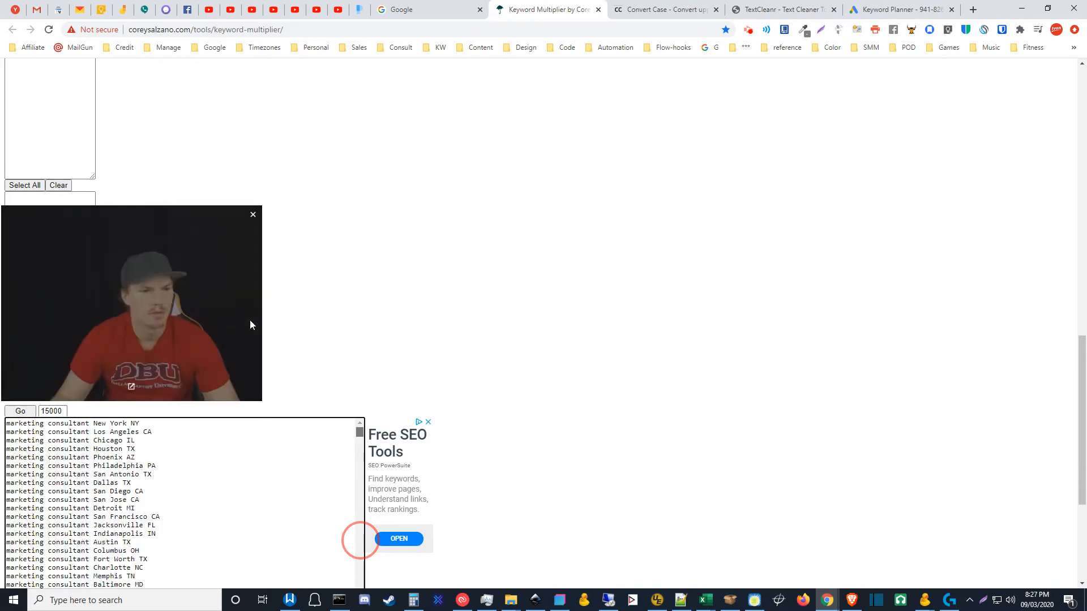
Delete the cities from La Junta CO through Newport NC at the end of the city input list.
left_click_drag(250, 320, 195, 481)
scroll(178, 279, "up", 2)
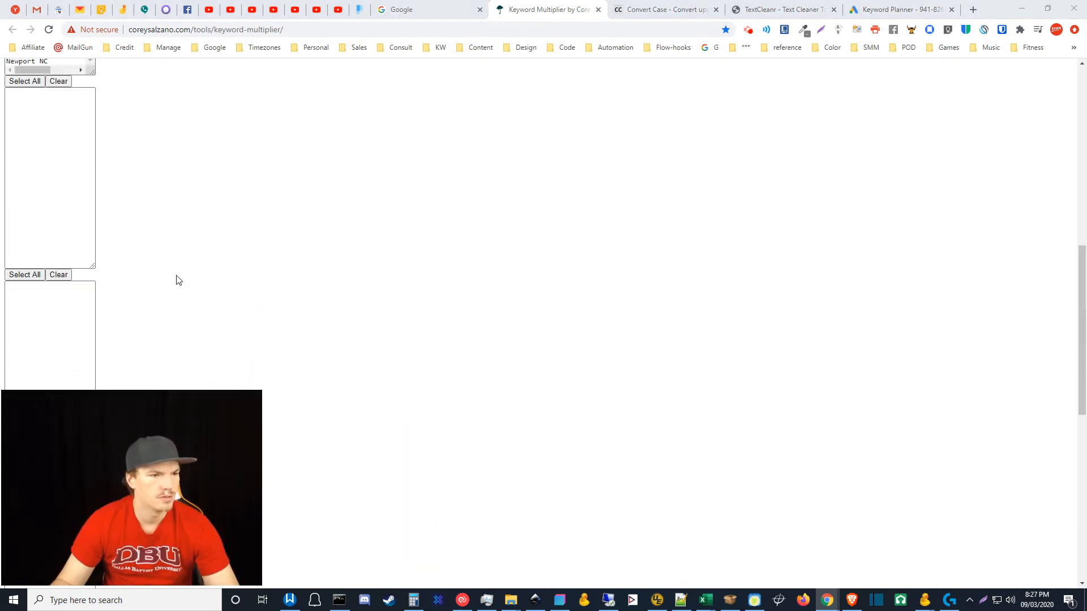
scroll(179, 279, "up", 7)
scroll(178, 284, "down", 3)
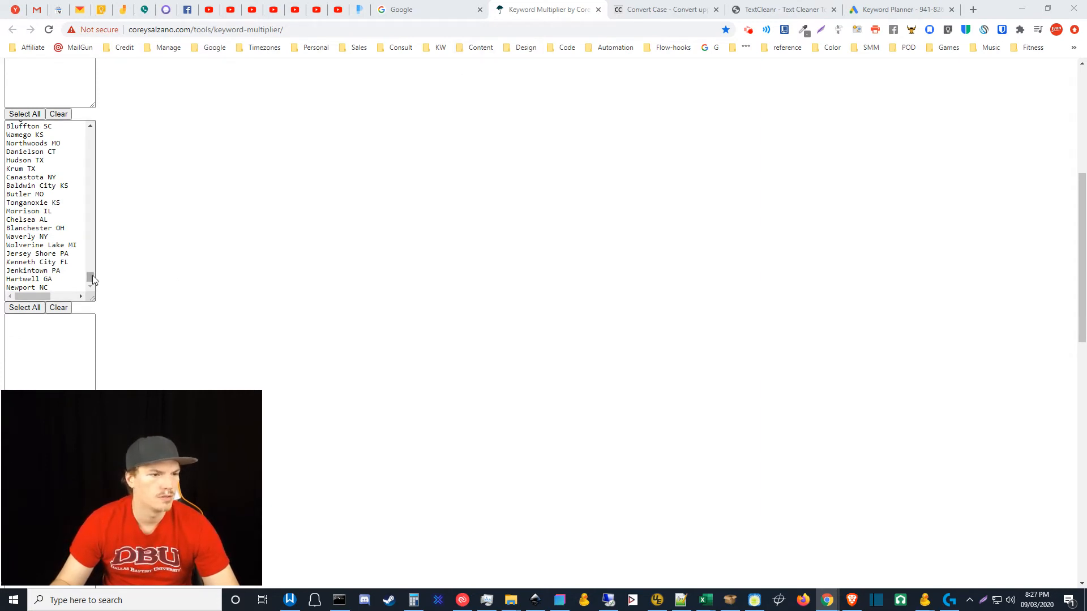
left_click_drag(93, 275, 109, 103)
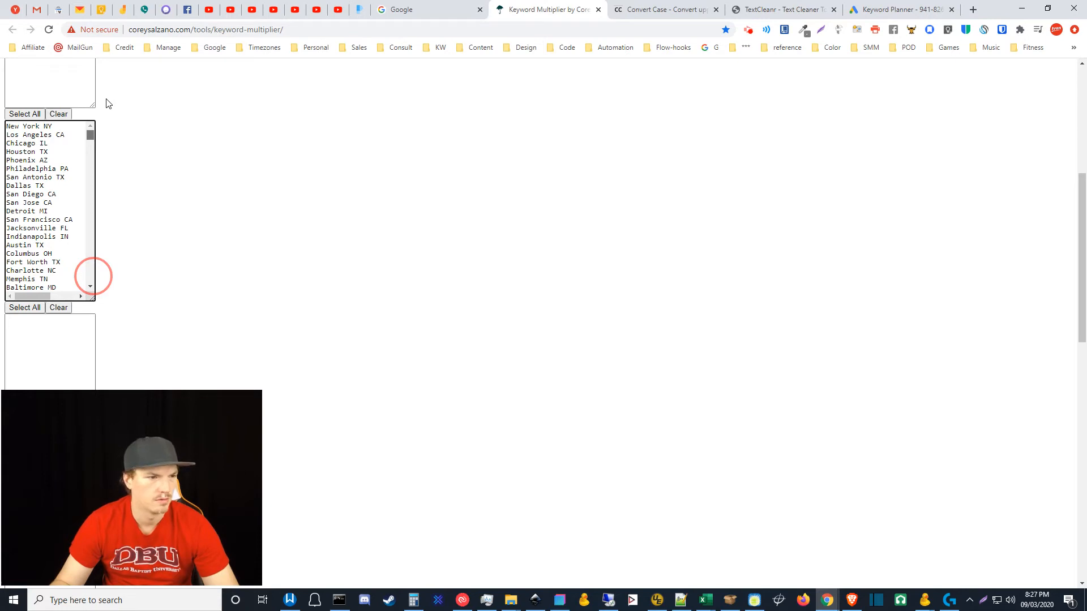
left_click_drag(90, 136, 92, 211)
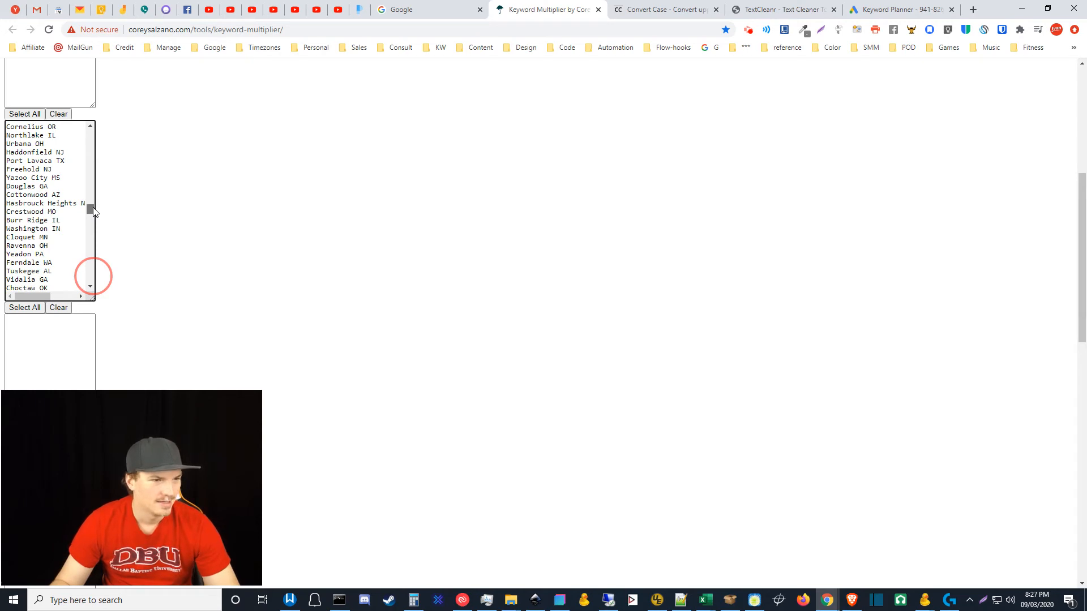
left_click_drag(94, 214, 95, 244)
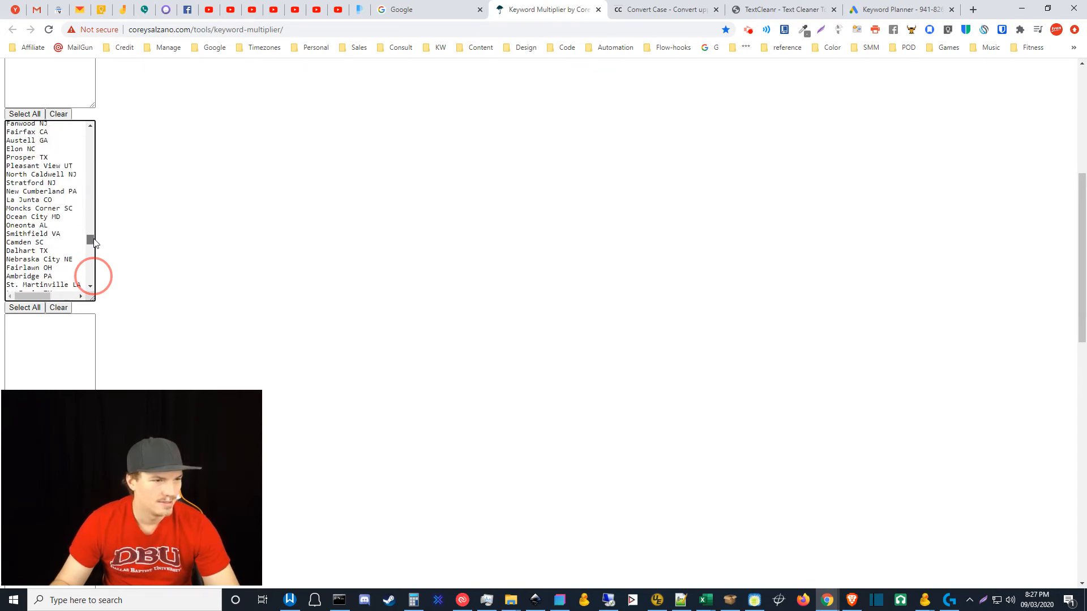
left_click_drag(6, 200, 91, 287)
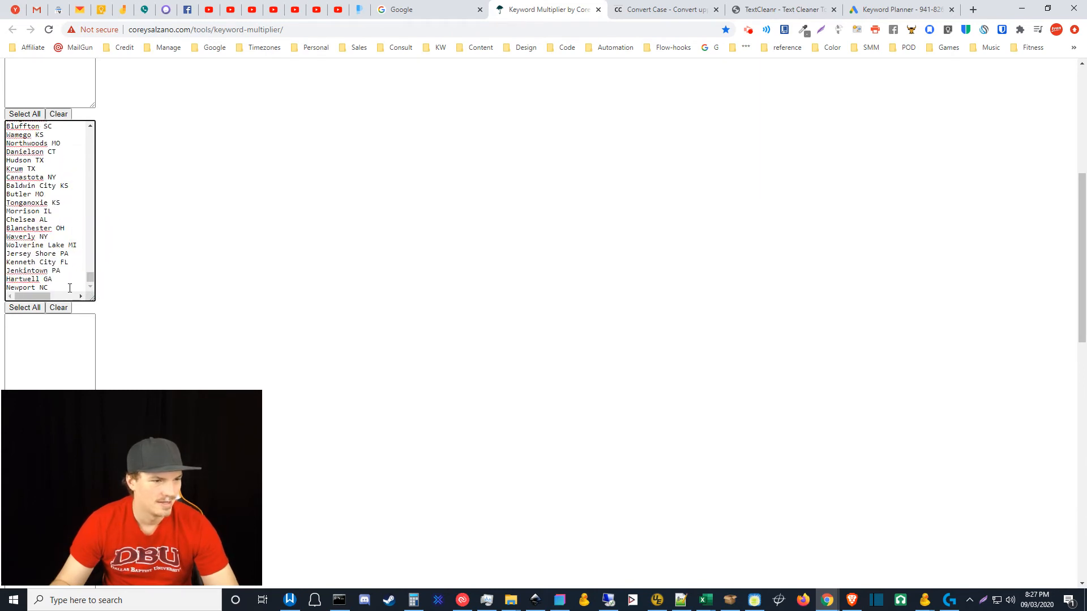
left_click(70, 288, "shift")
key("Delete")
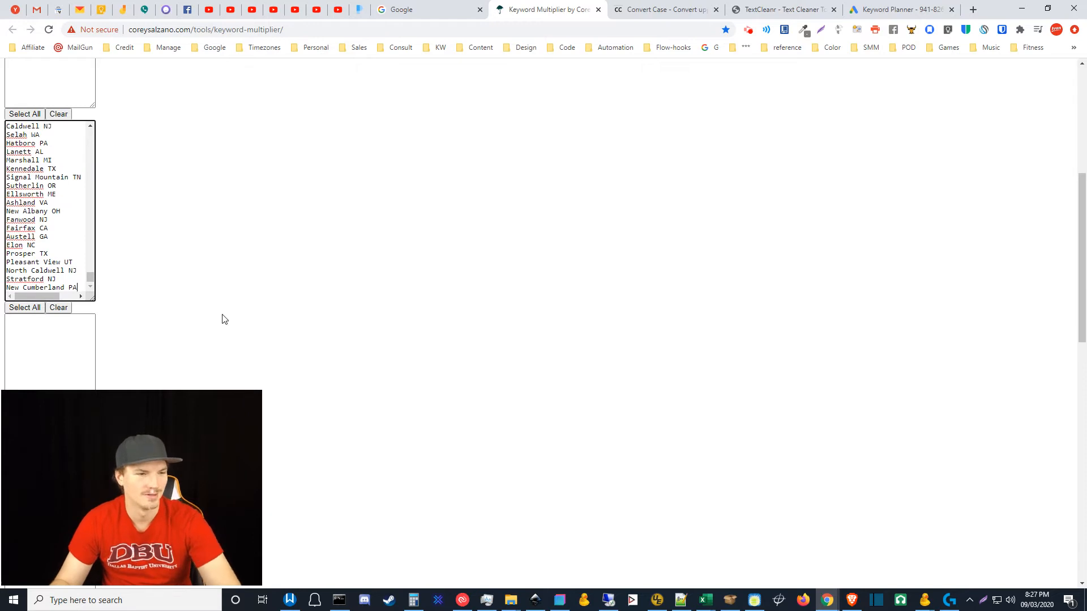
Regenerate the keyword combinations from the shortened city list.
scroll(221, 317, "down", 2)
left_click_drag(222, 457, 230, 277)
scroll(227, 487, "down", 3)
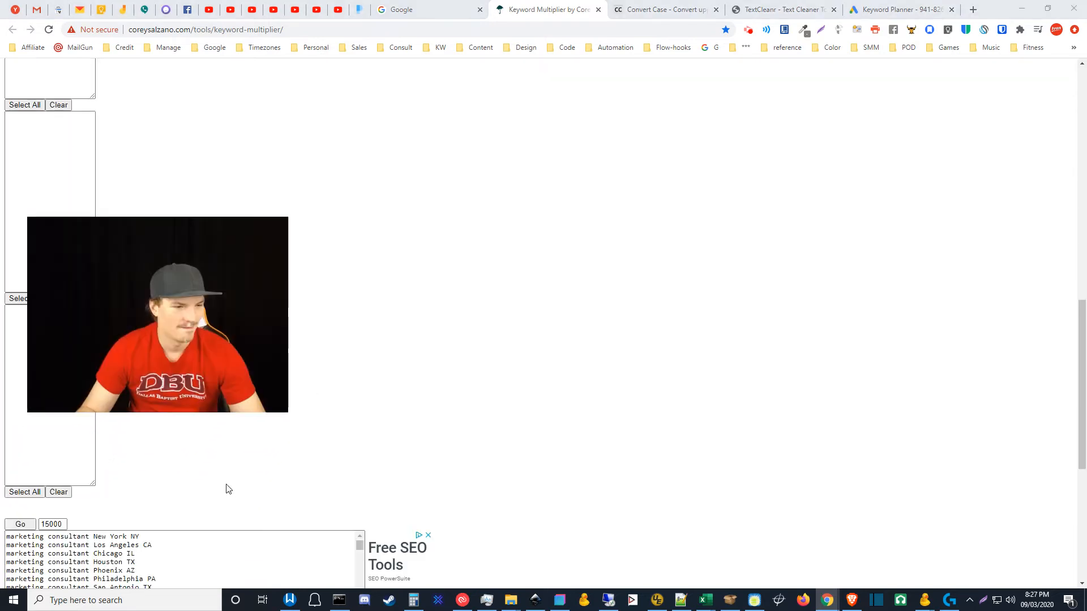
left_click(12, 471)
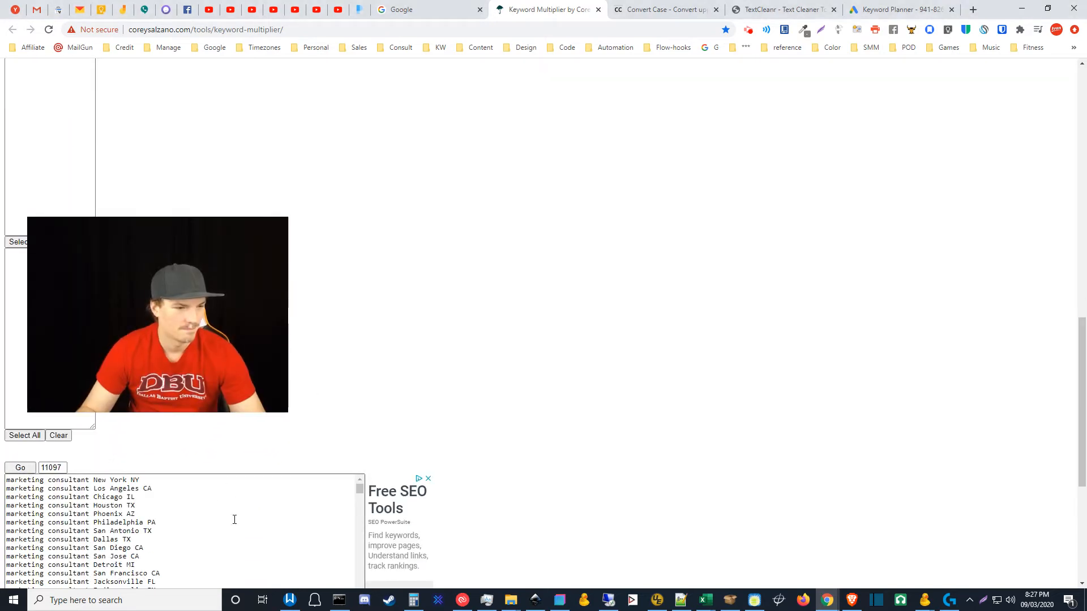
left_click_drag(223, 518, 222, 516)
Shorten the city input list further by deleting every city from Croton-on-Hudson NY through New Cumberland PA.
scroll(160, 189, "up", 6)
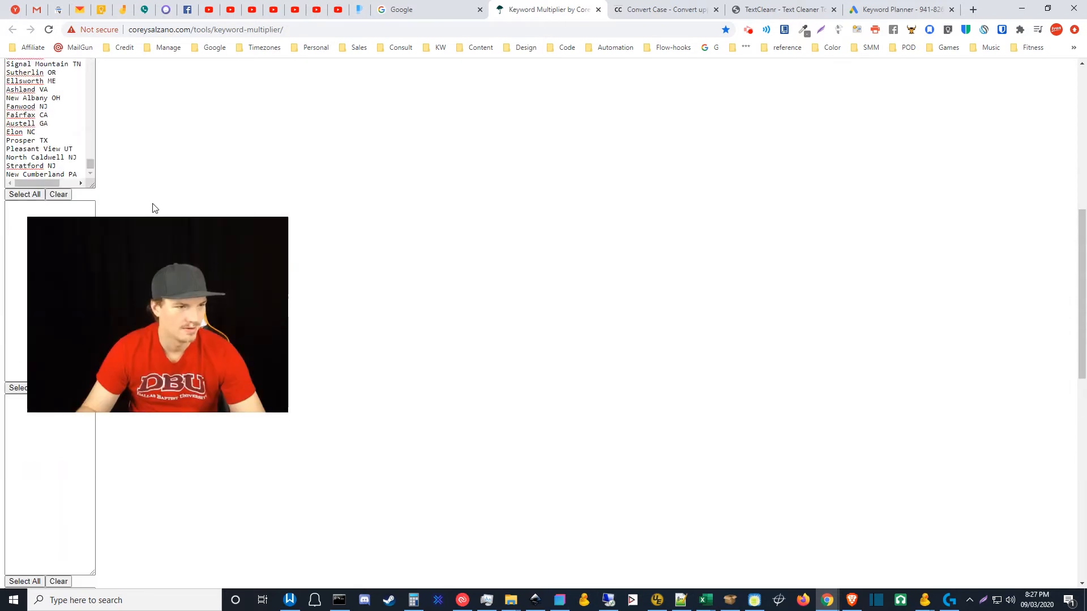
left_click_drag(128, 264, 115, 326)
left_click_drag(89, 167, 92, 157)
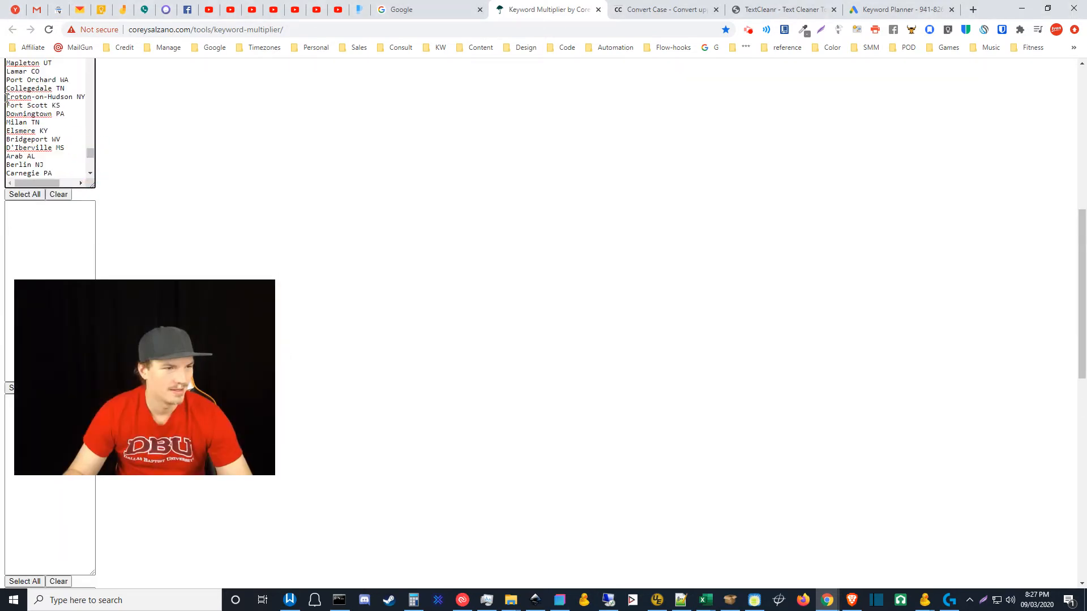
left_click_drag(6, 97, 89, 180)
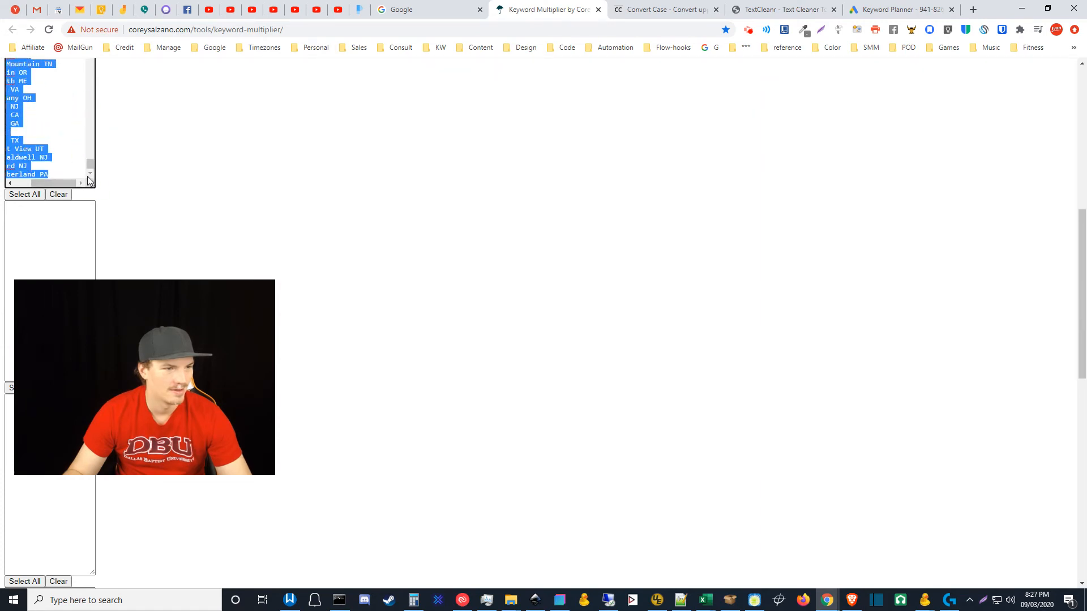
key("Delete")
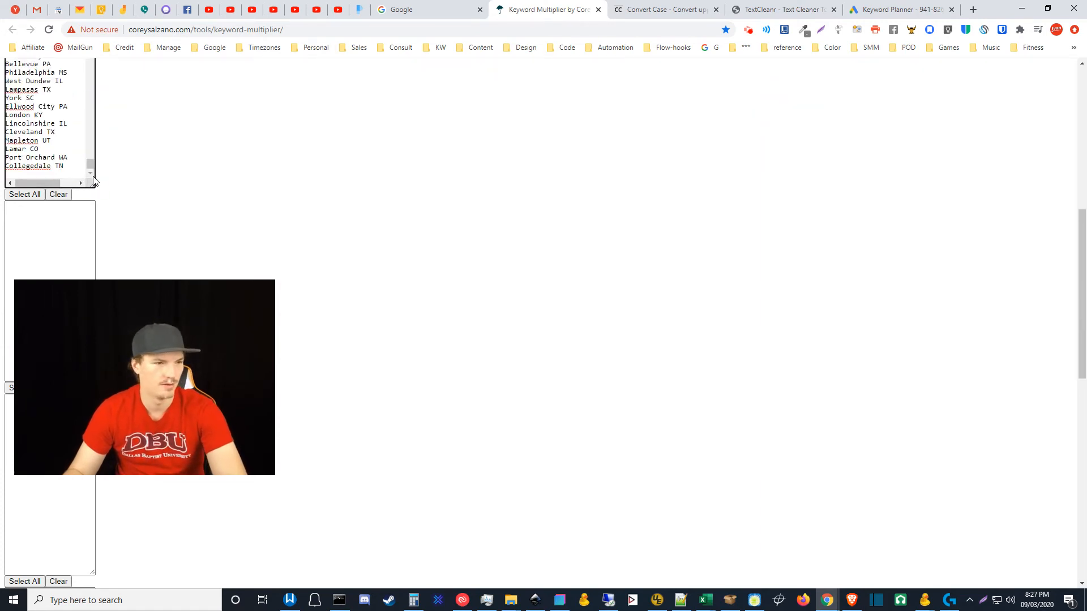
scroll(140, 512, "down", 2)
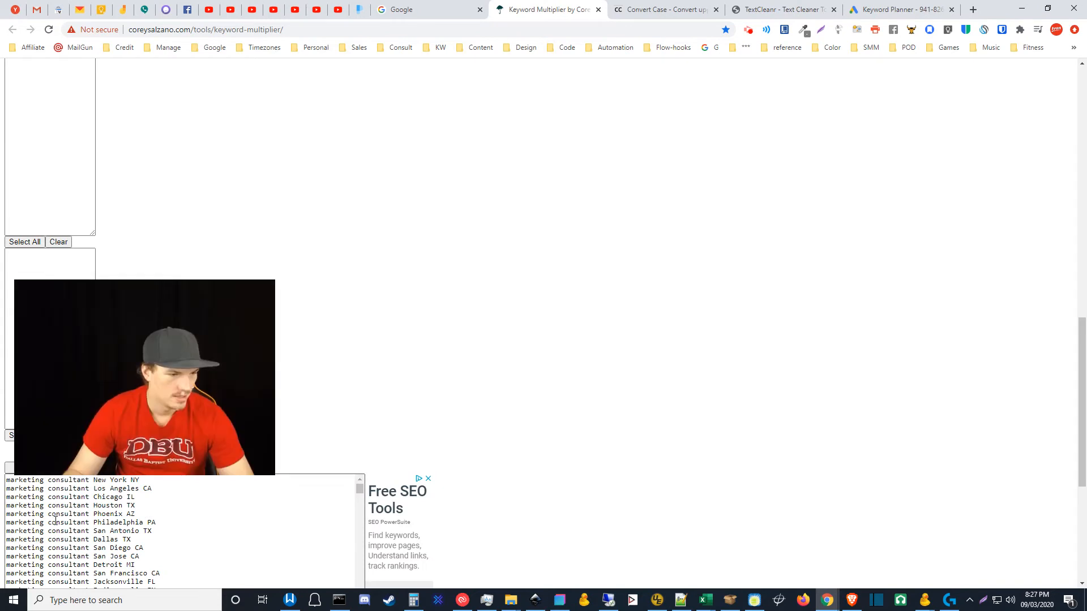
Delete the cities from Port Jefferson NY through Collegedale TN from the city input list, regenerating the keyword combinations before and after.
left_click(19, 526)
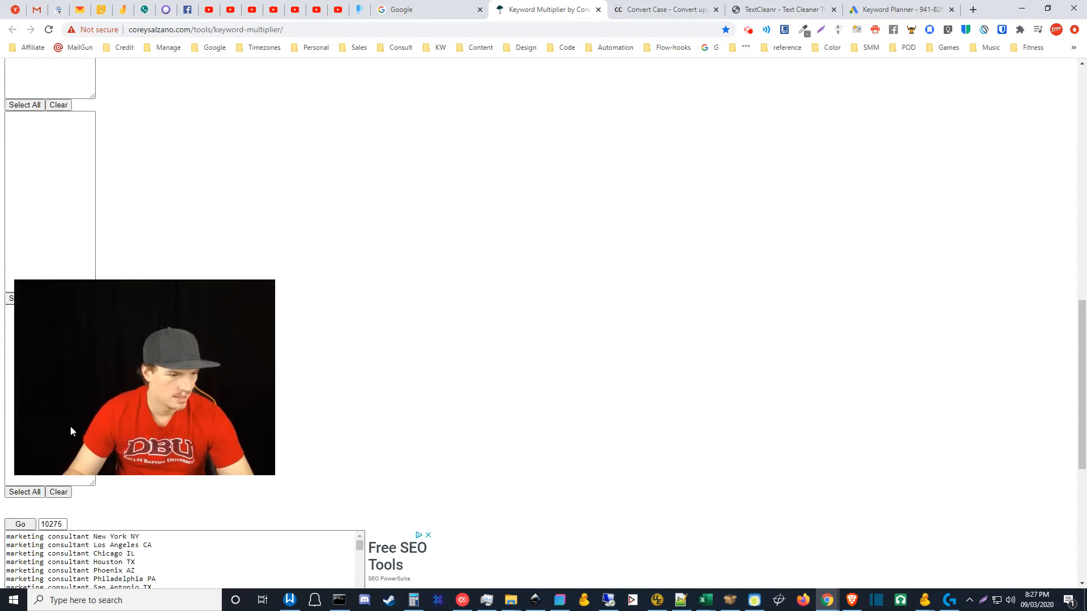
scroll(121, 170, "up", 2)
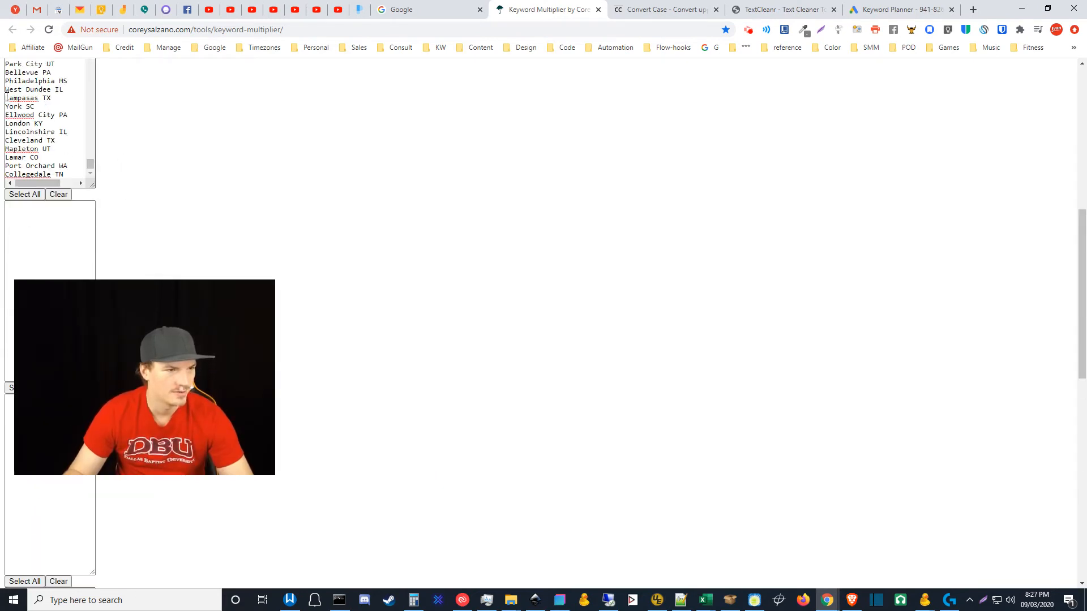
scroll(9, 99, "up", 2)
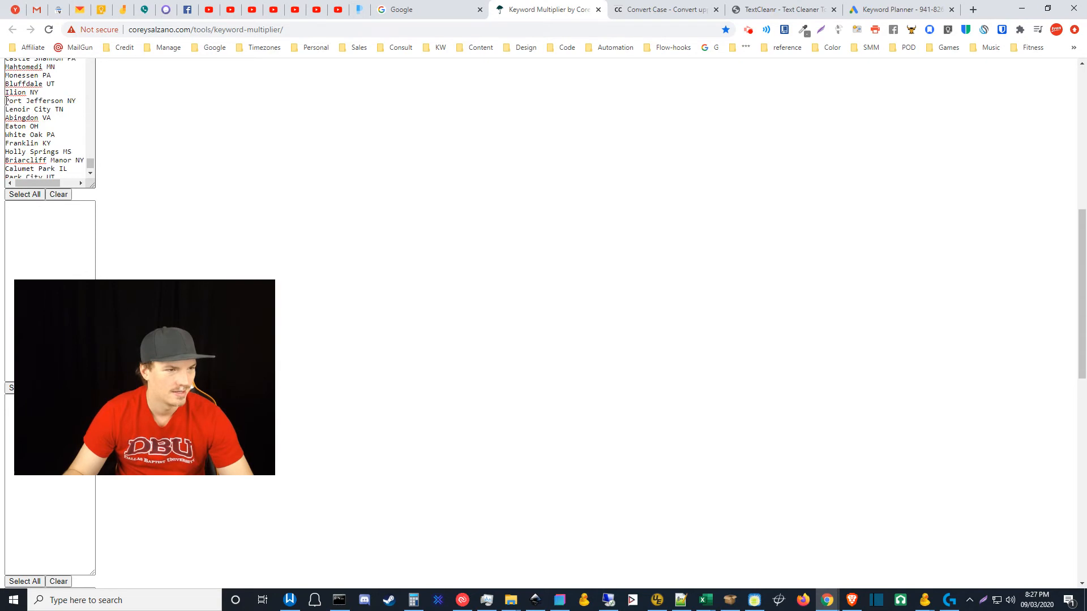
left_click_drag(6, 100, 116, 254)
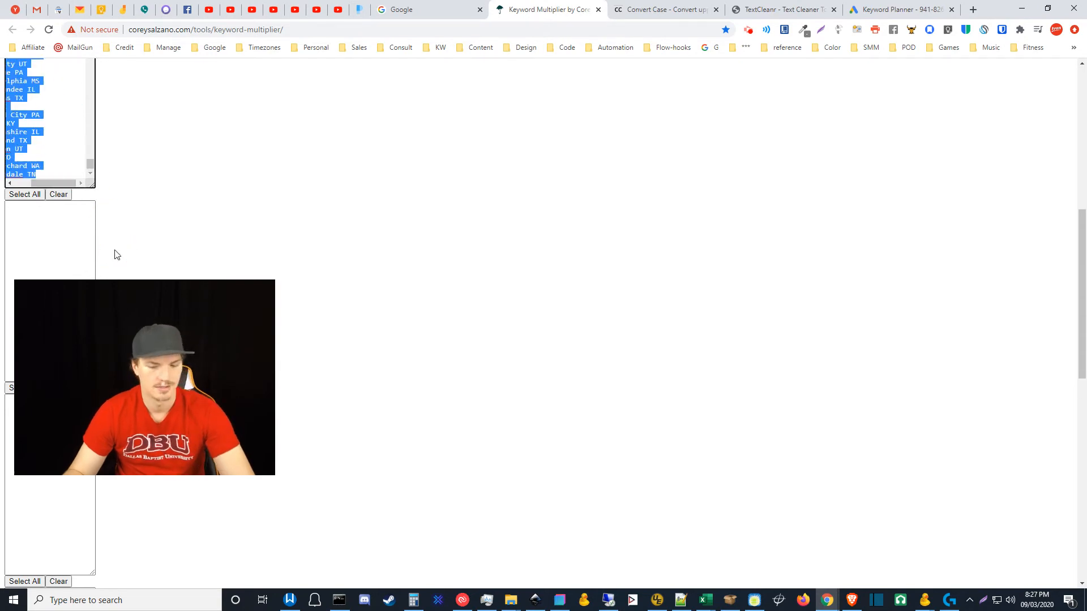
key("BackSpace")
key("BackSpace")
scroll(227, 340, "down", 2)
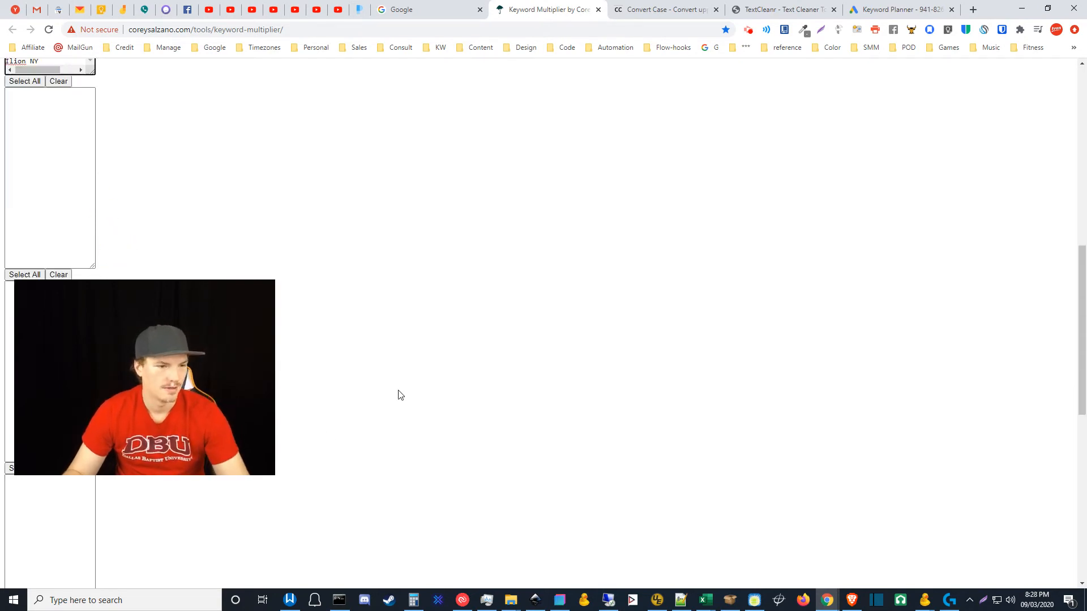
left_click(20, 525)
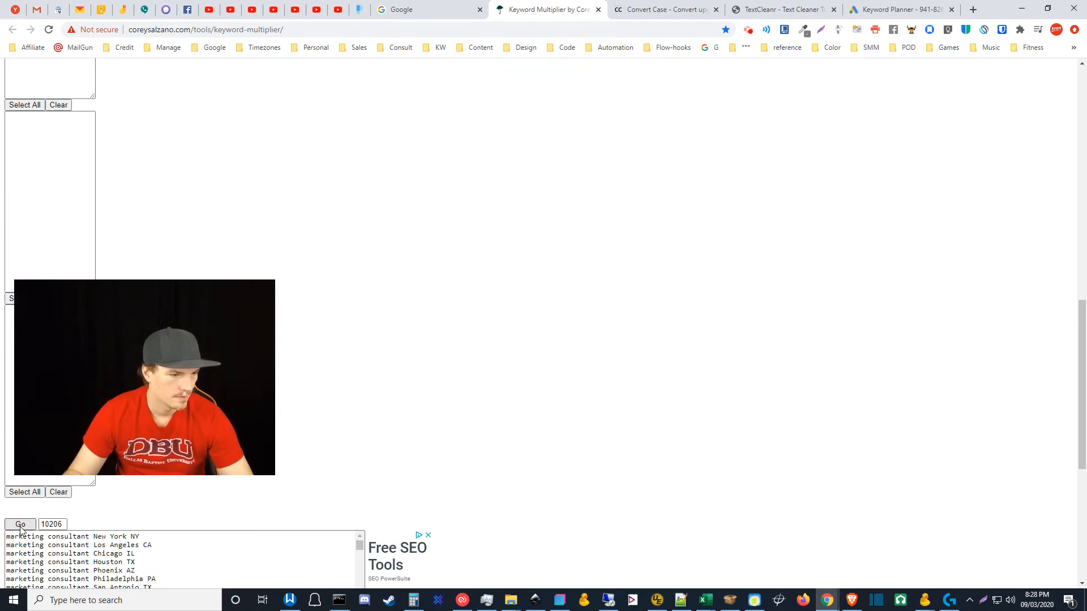
Shorten the city input list so that it ends at Fallon NV, and regenerate the keyword combinations.
scroll(144, 211, "up", 5)
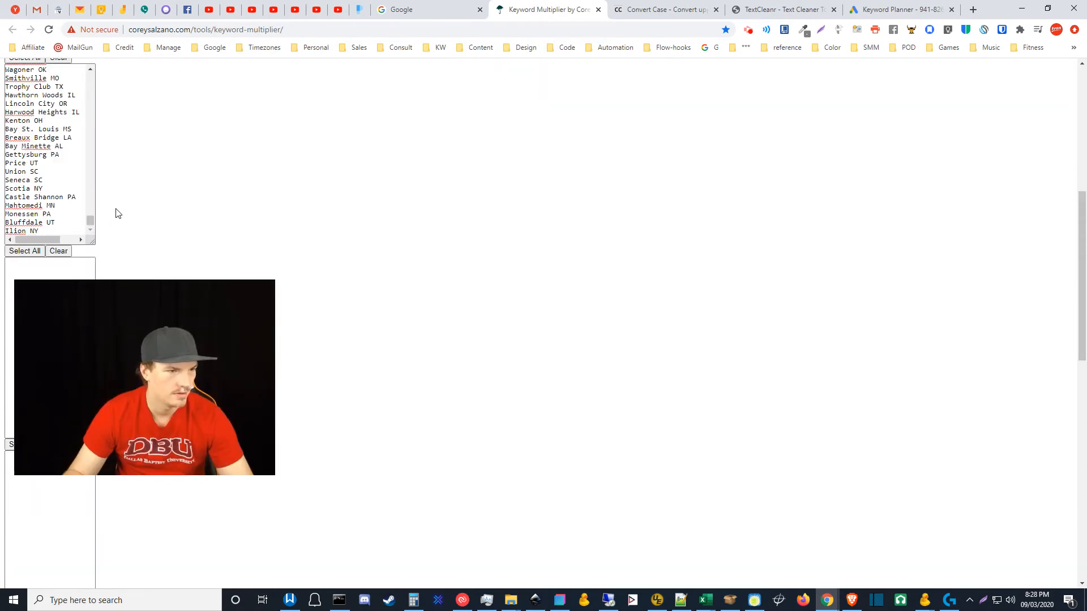
left_click(90, 171)
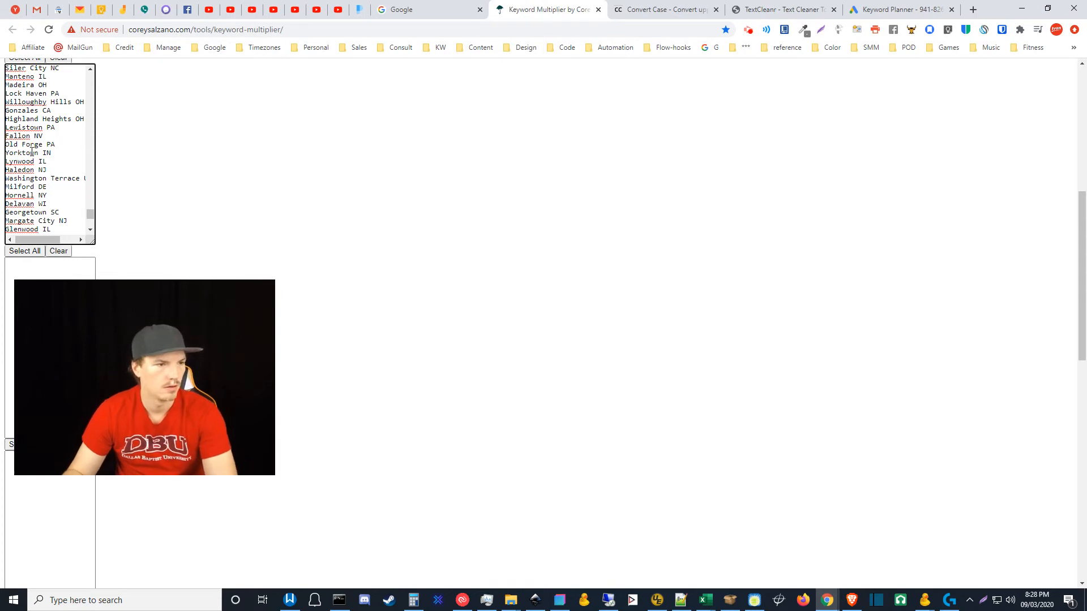
left_click_drag(93, 216, 93, 233)
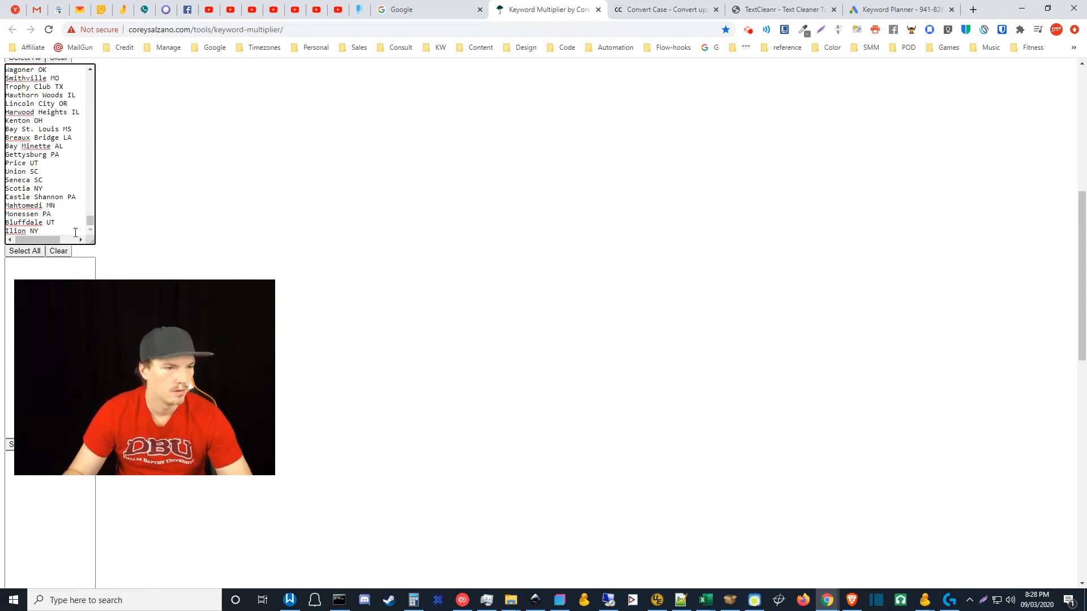
key("ctrl+a")
key("ctrl+v")
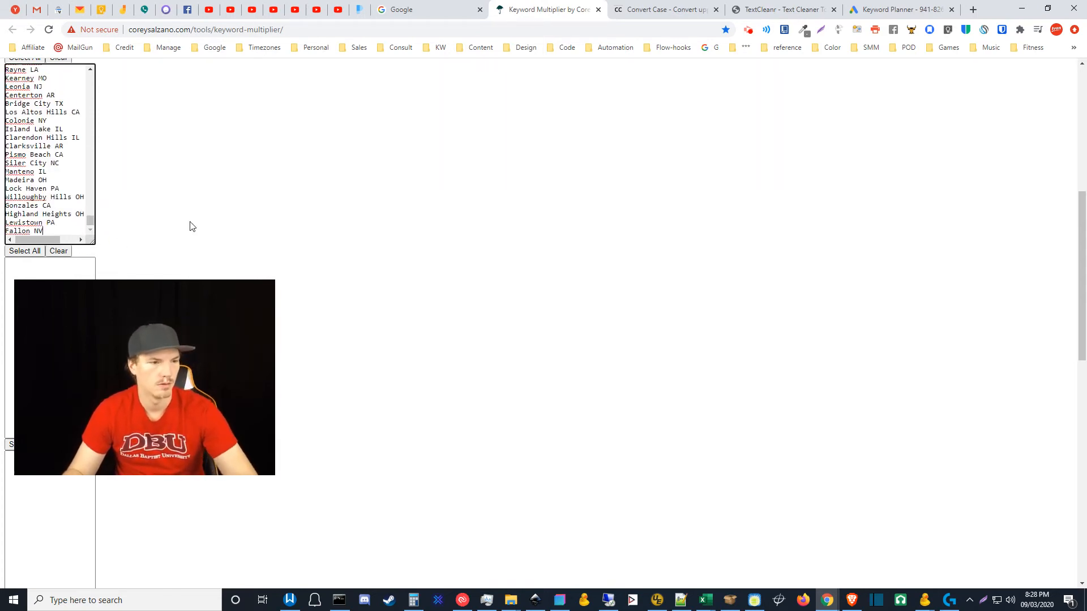
scroll(56, 559, "down", 5)
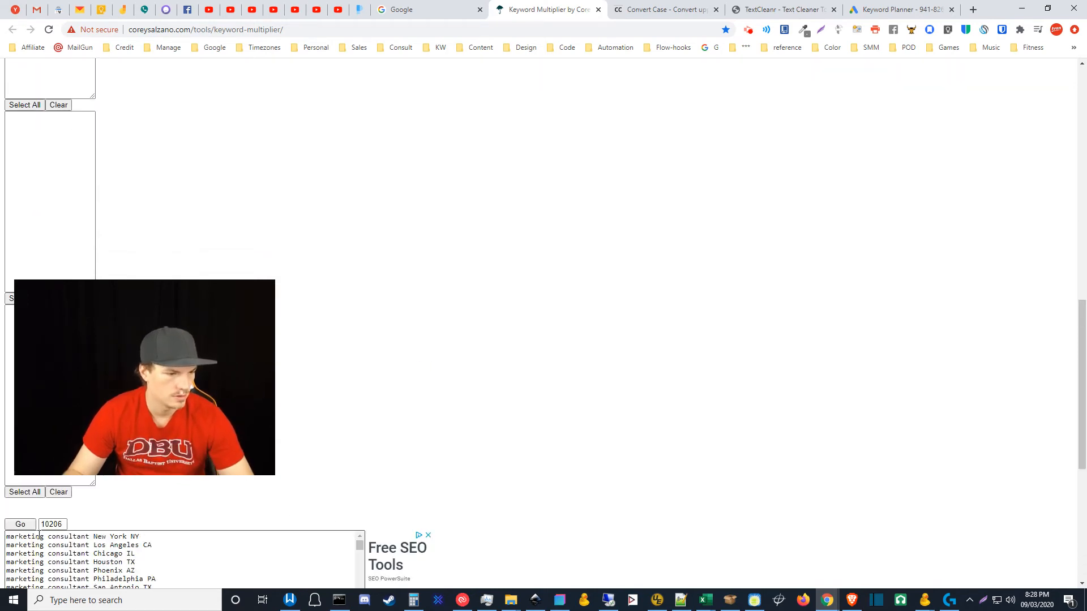
left_click(21, 524)
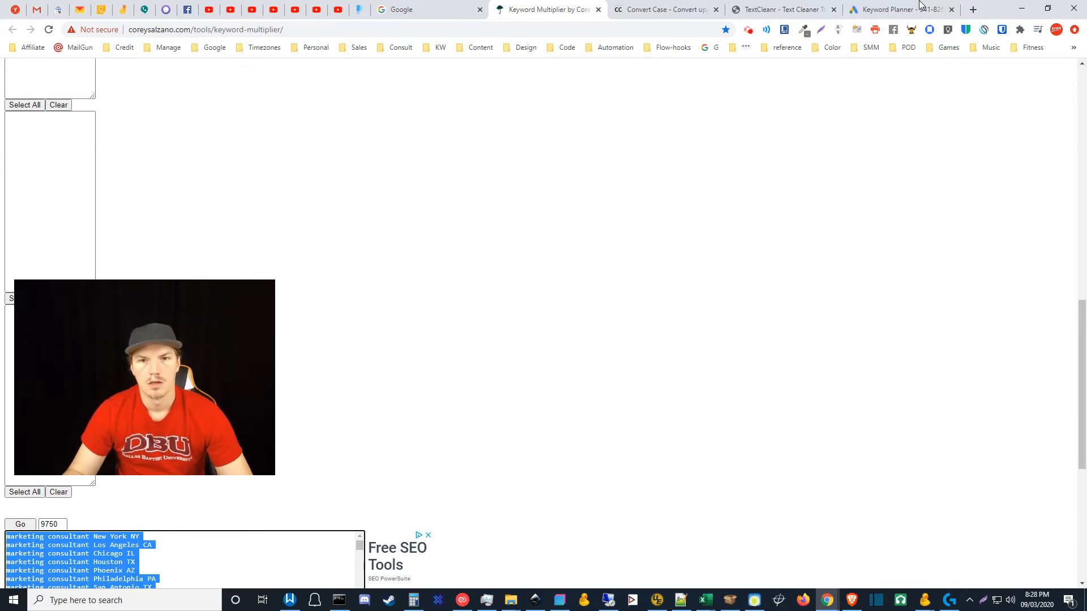
Replace all keywords in Keyword Planner's search volume form with the regenerated combinations, removing the blank line after seo services Fallon NV.
left_click(897, 9)
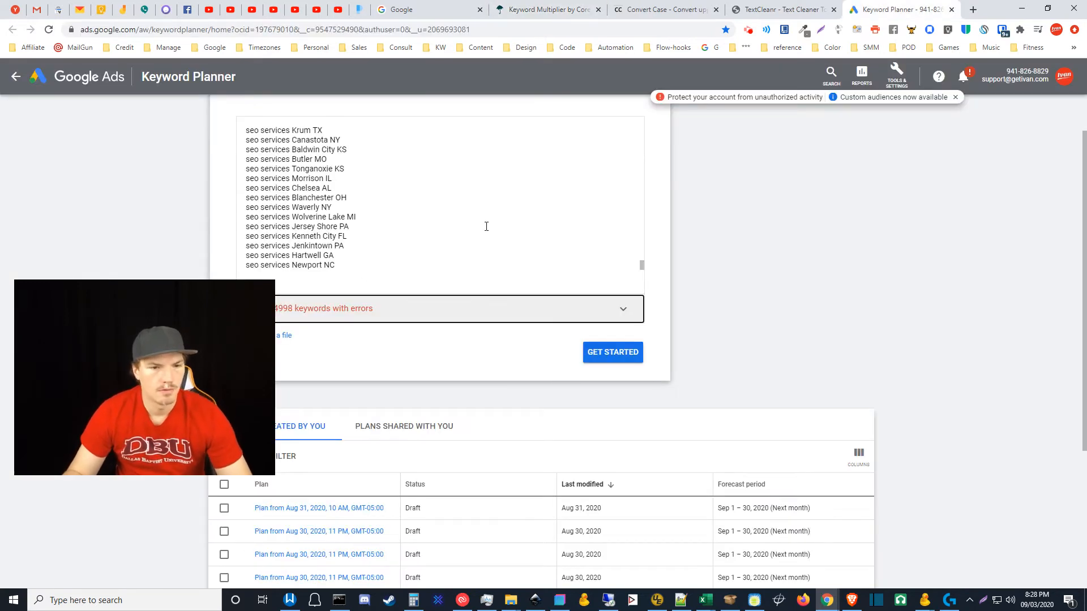
left_click(551, 246)
scroll(560, 276, "up", 2)
scroll(705, 317, "up", 1)
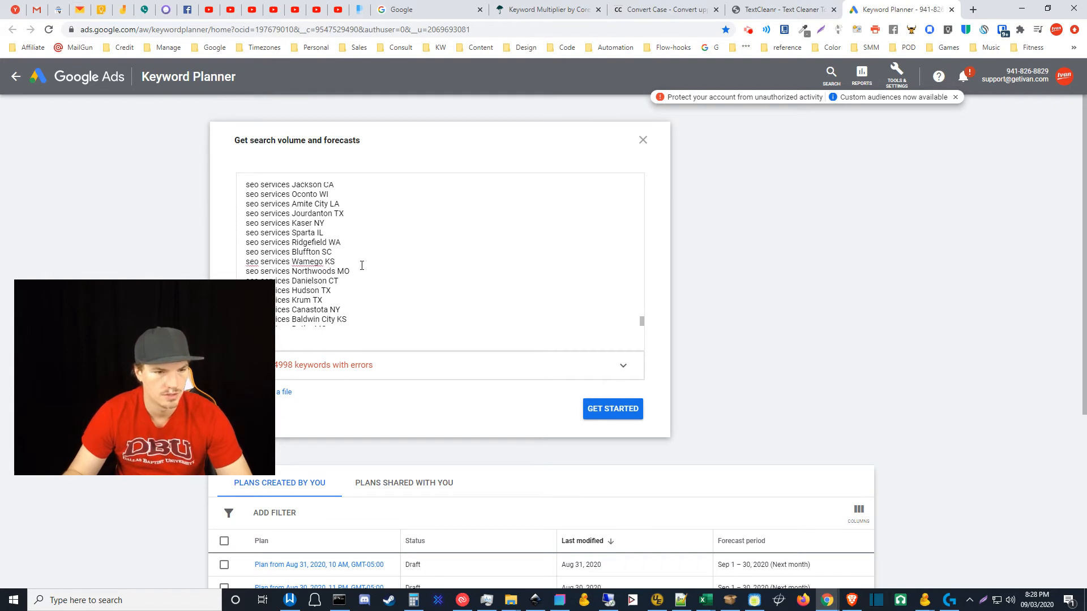
key("ctrl+a")
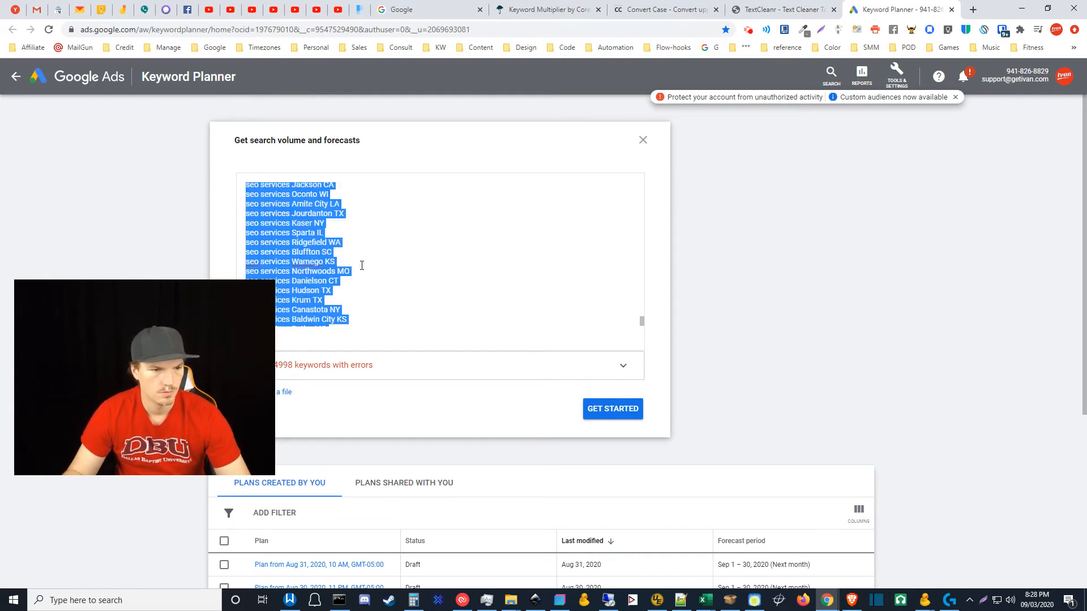
key("ctrl+v")
left_click_drag(165, 374, 154, 482)
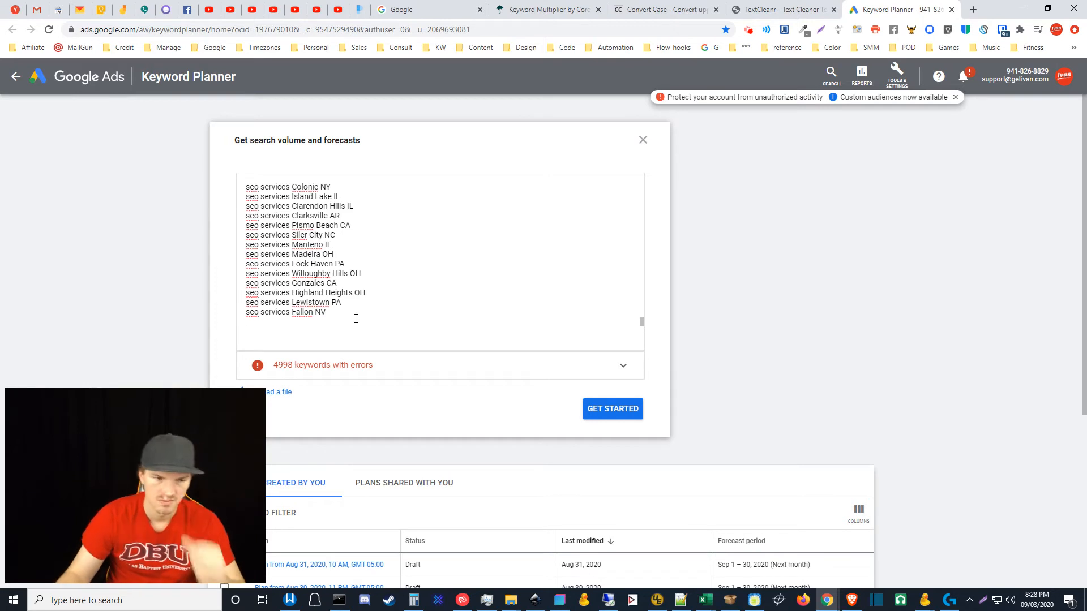
key("BackSpace")
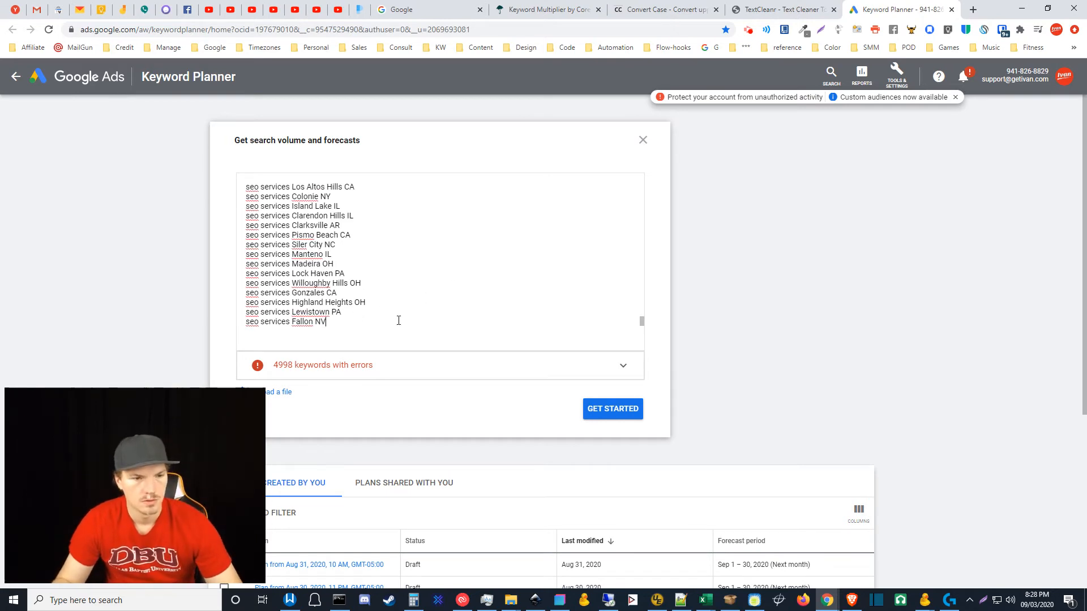
Submit the keyword list for search volume and forecasts, and show the plan's historical metrics.
left_click(605, 414)
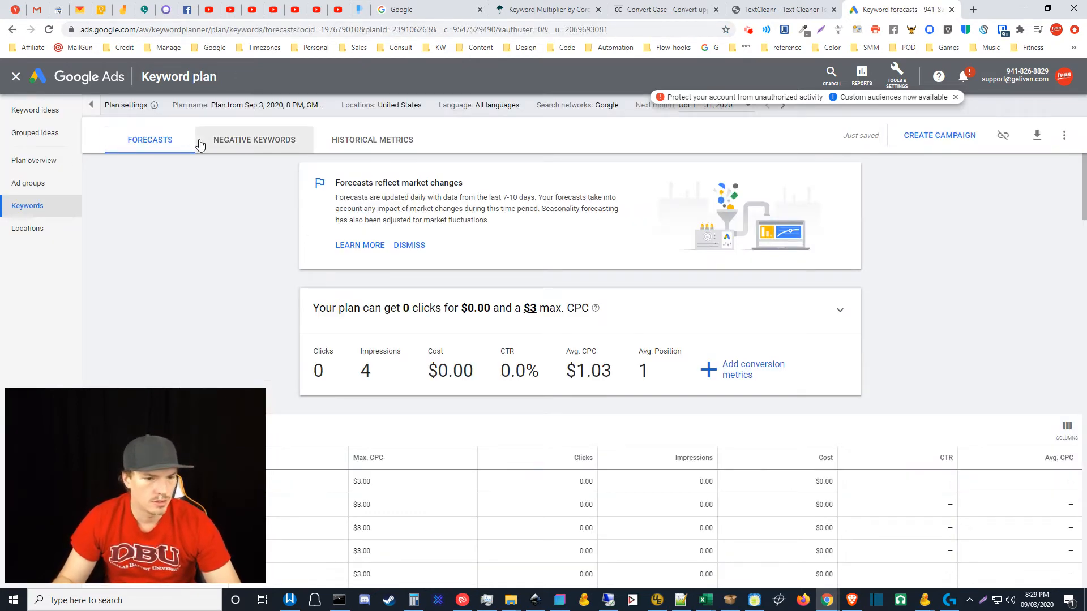
left_click(386, 146)
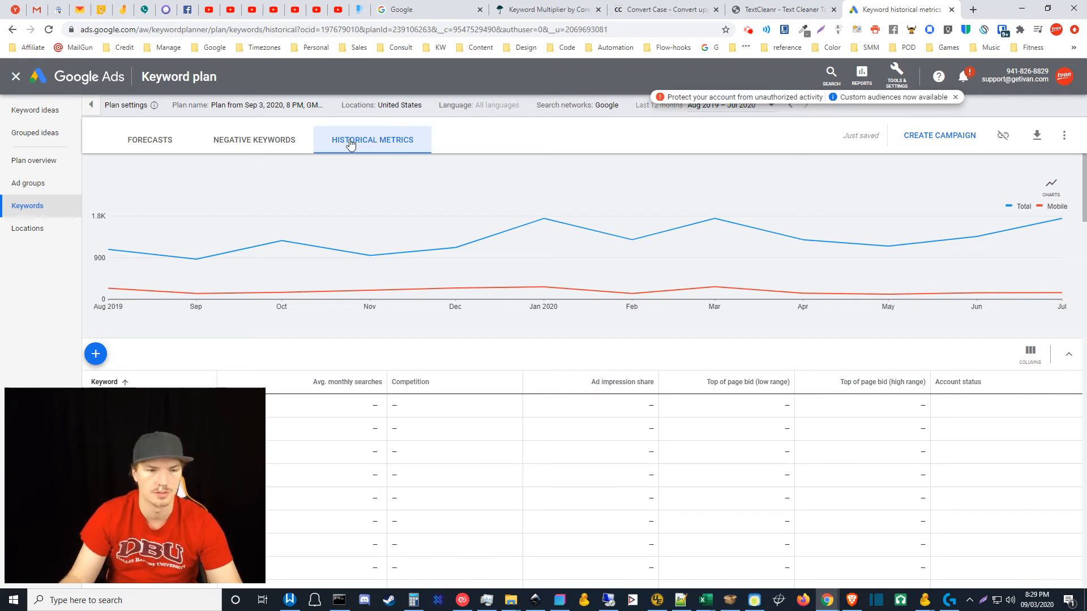
mouse_move(706, 230)
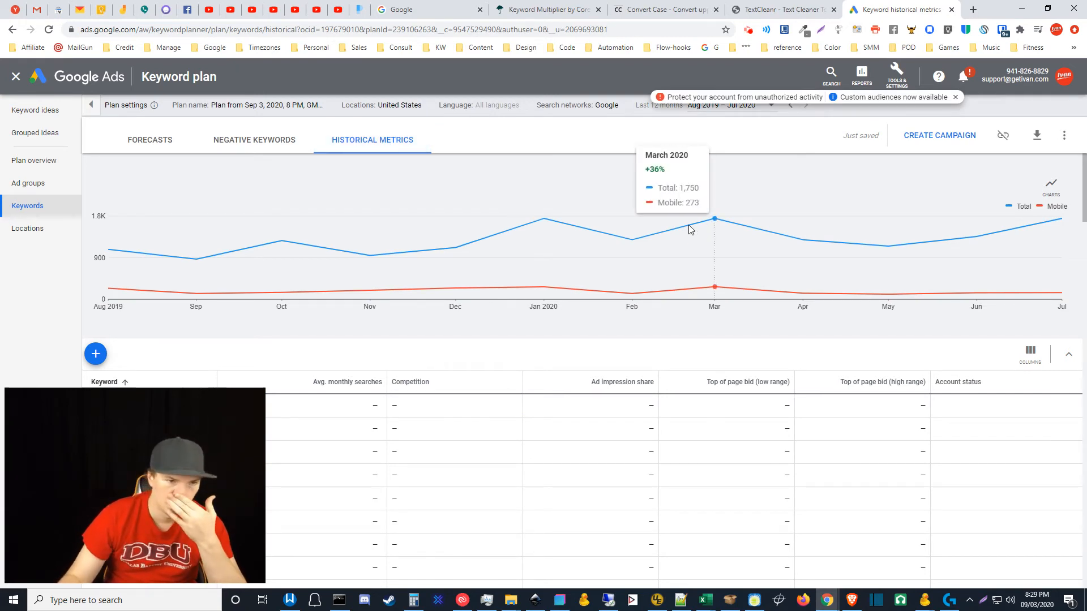
mouse_move(648, 227)
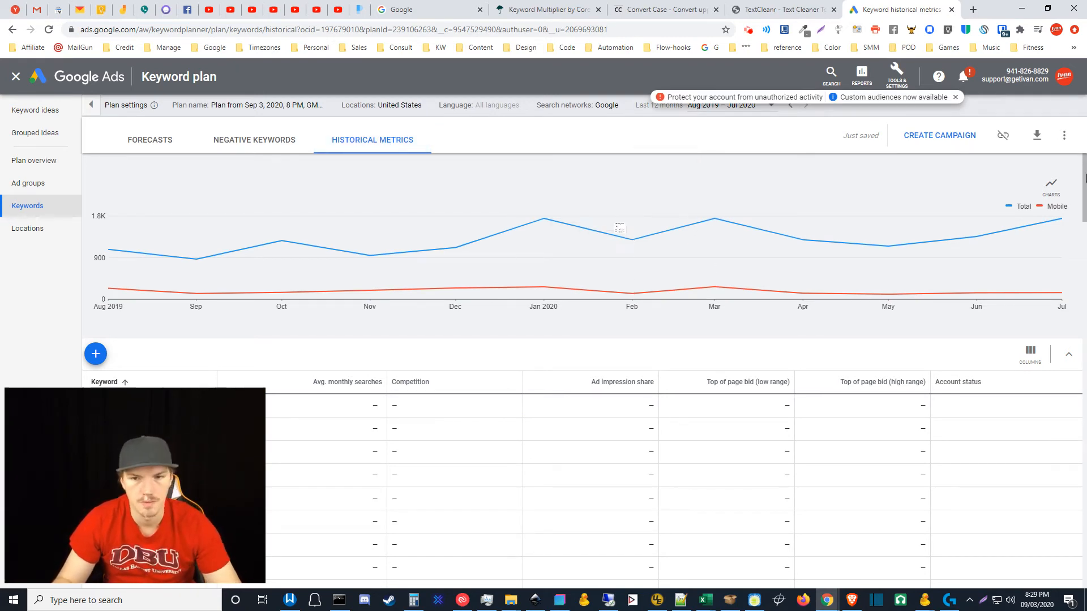
Sort the historical metrics by average monthly searches from highest to lowest and review the leading keywords.
left_click_drag(1084, 169, 1084, 208)
left_click(1084, 402)
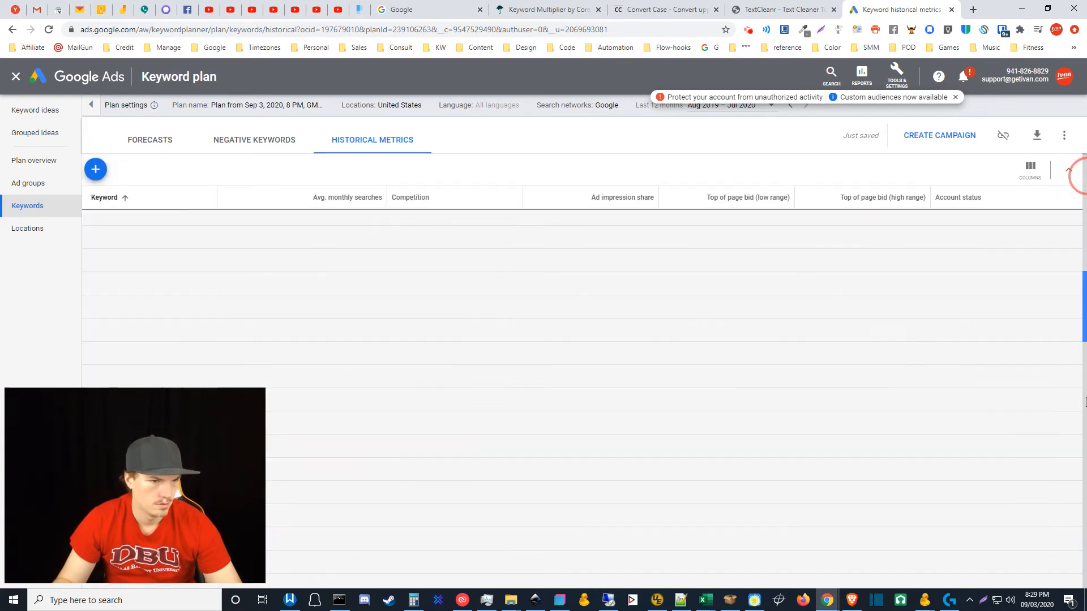
left_click_drag(1086, 219, 1085, 172)
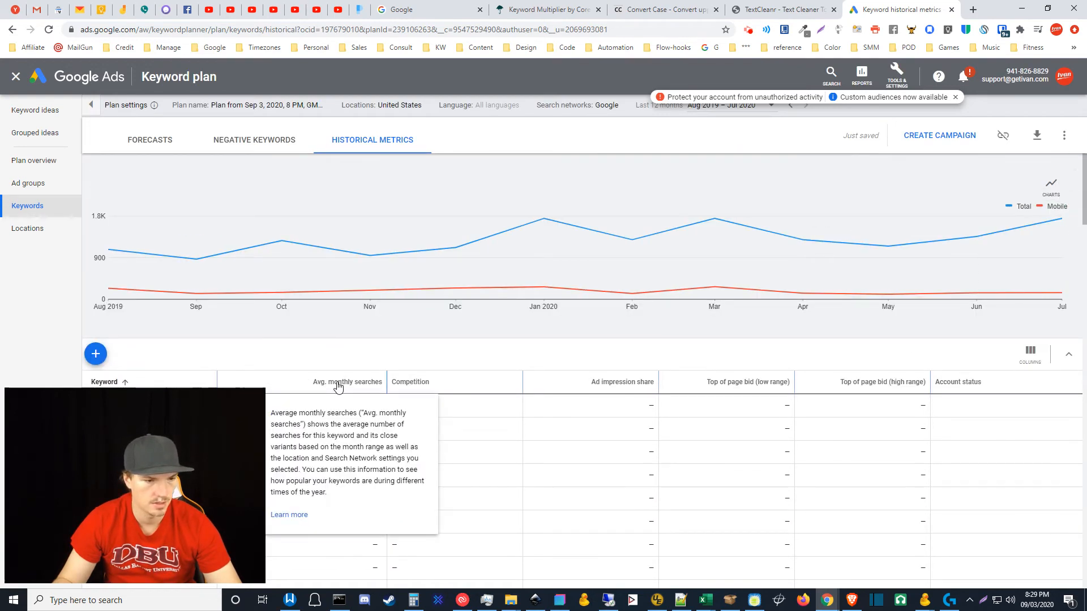
left_click(338, 384)
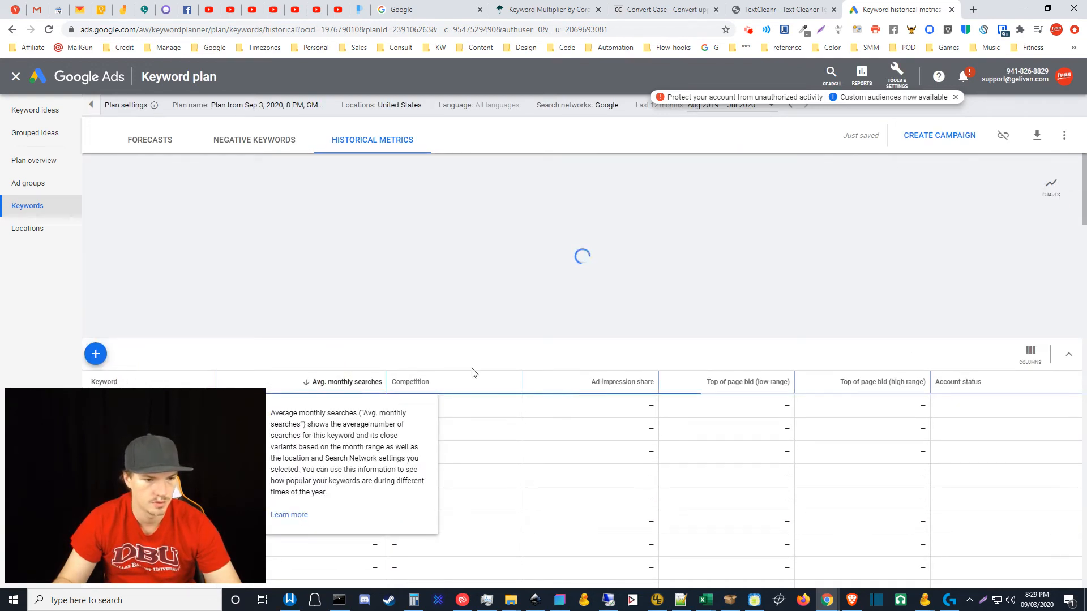
scroll(422, 465, "down", 3)
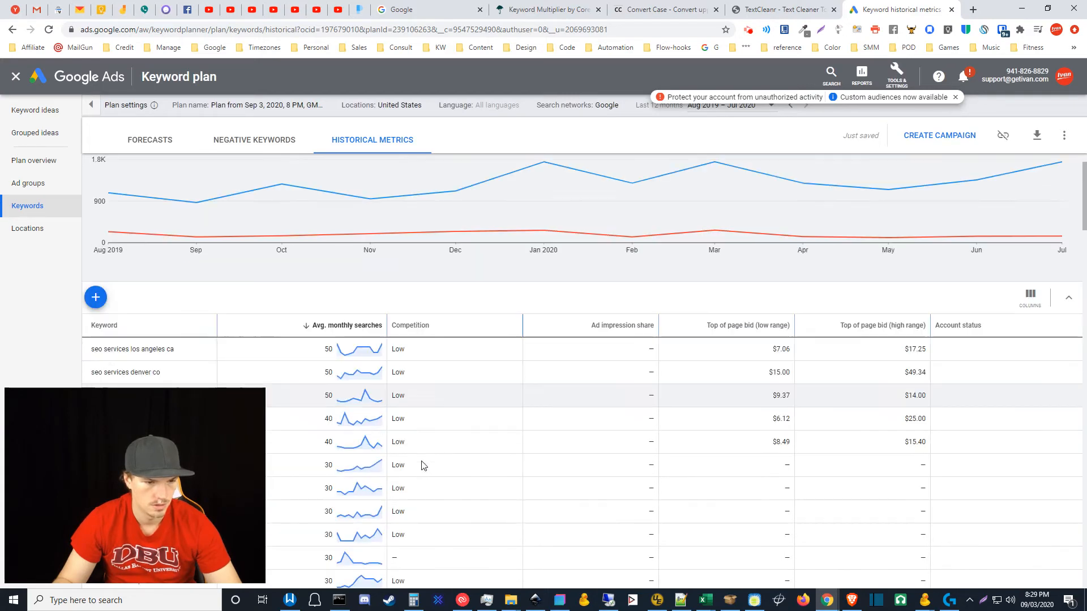
scroll(421, 465, "down", 3)
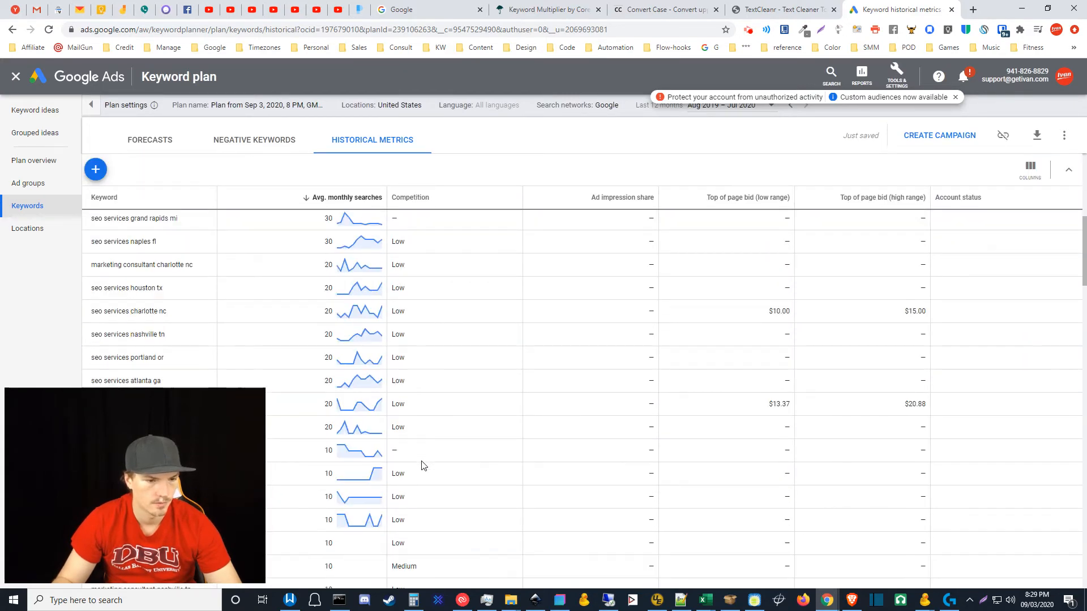
scroll(422, 465, "up", 3)
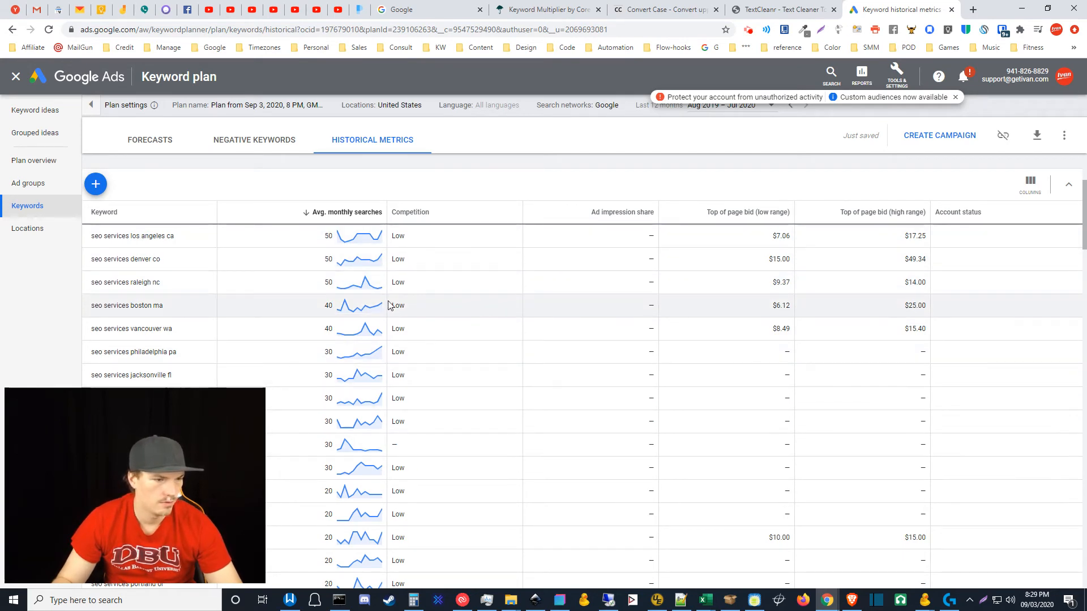
scroll(950, 303, "up", 1)
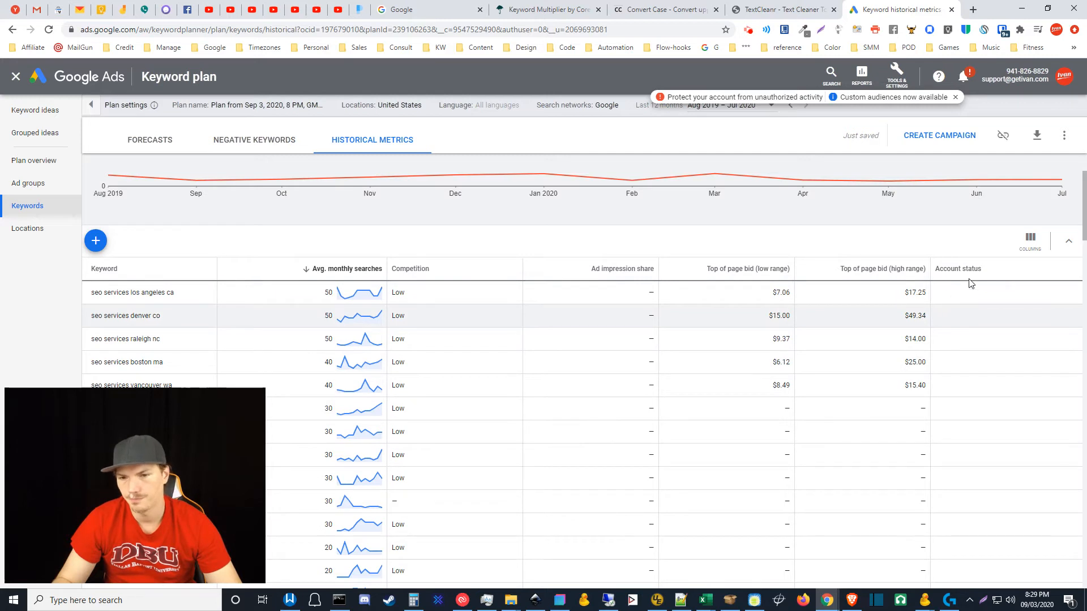
Download the plan's historical metrics as a .csv file, open it in Excel and widen the Keyword column to fit its text.
left_click(1038, 138)
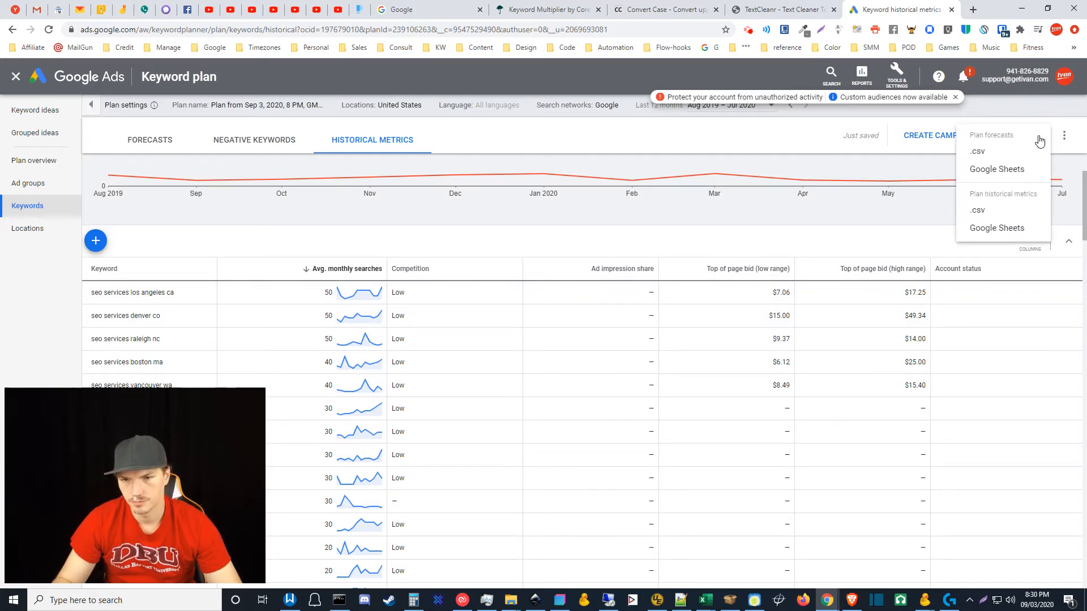
left_click(988, 213)
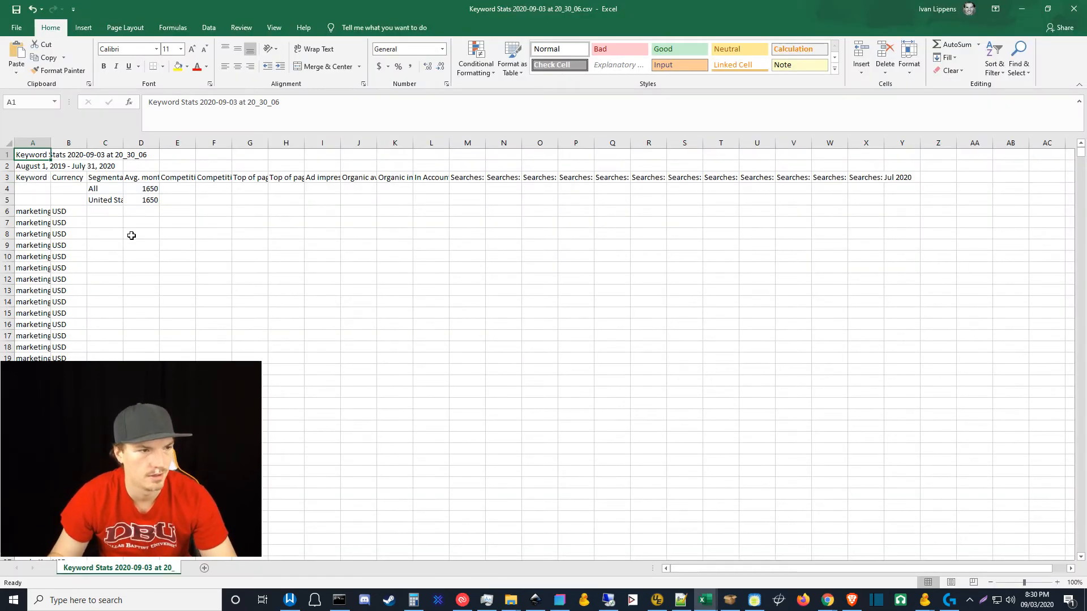
left_click_drag(50, 144, 213, 143)
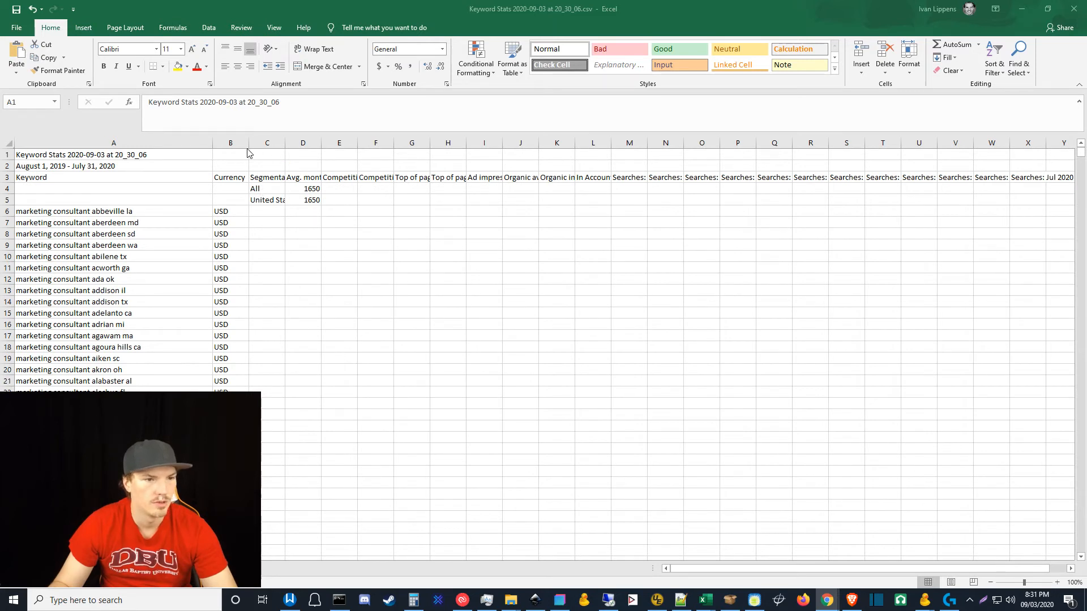
left_click(310, 140)
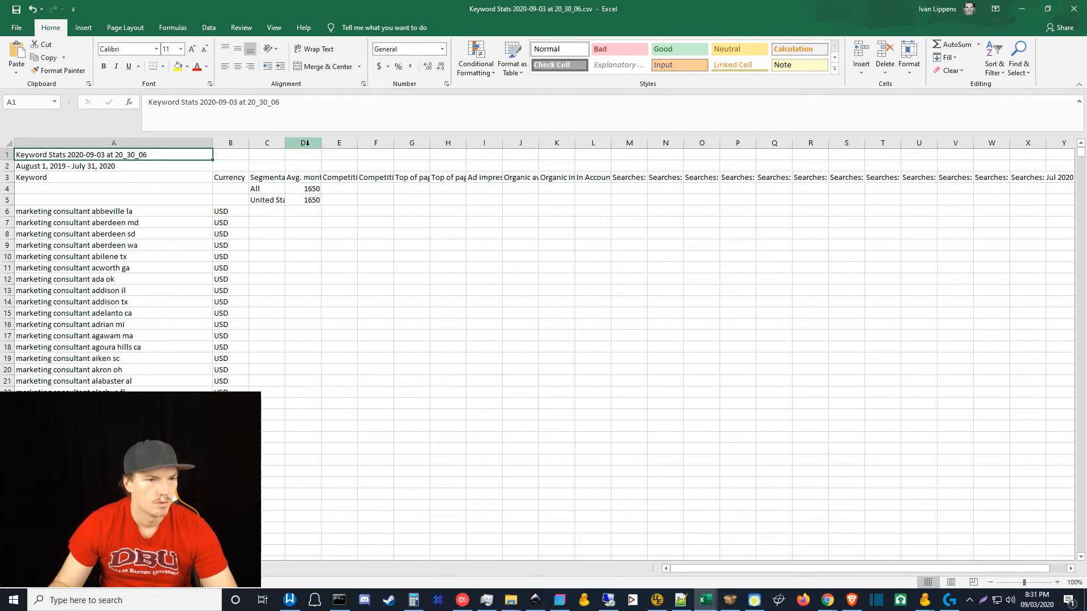
left_click(306, 143)
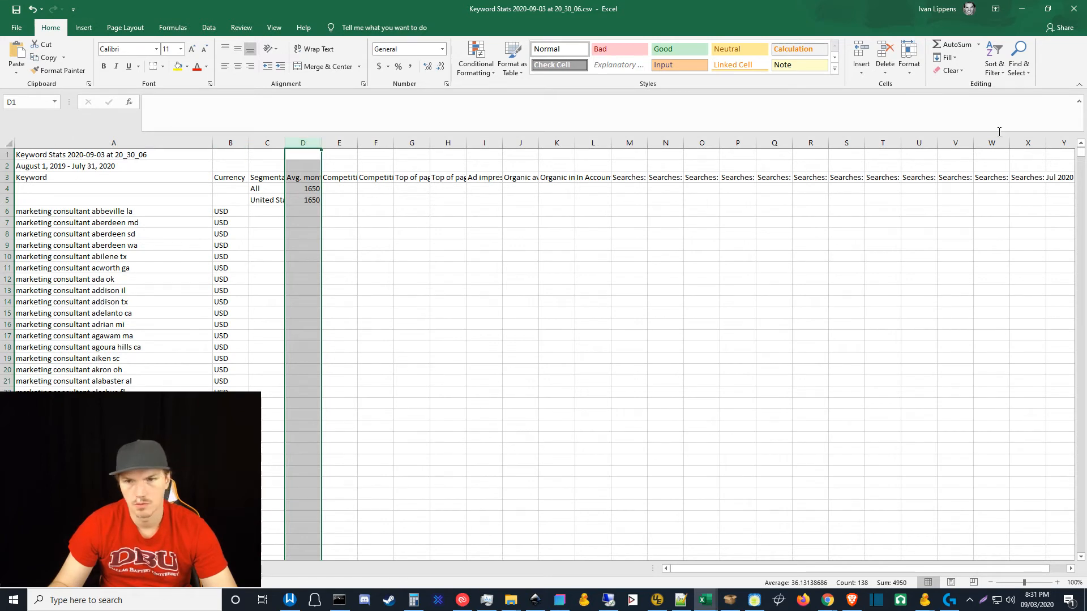
left_click(1003, 76)
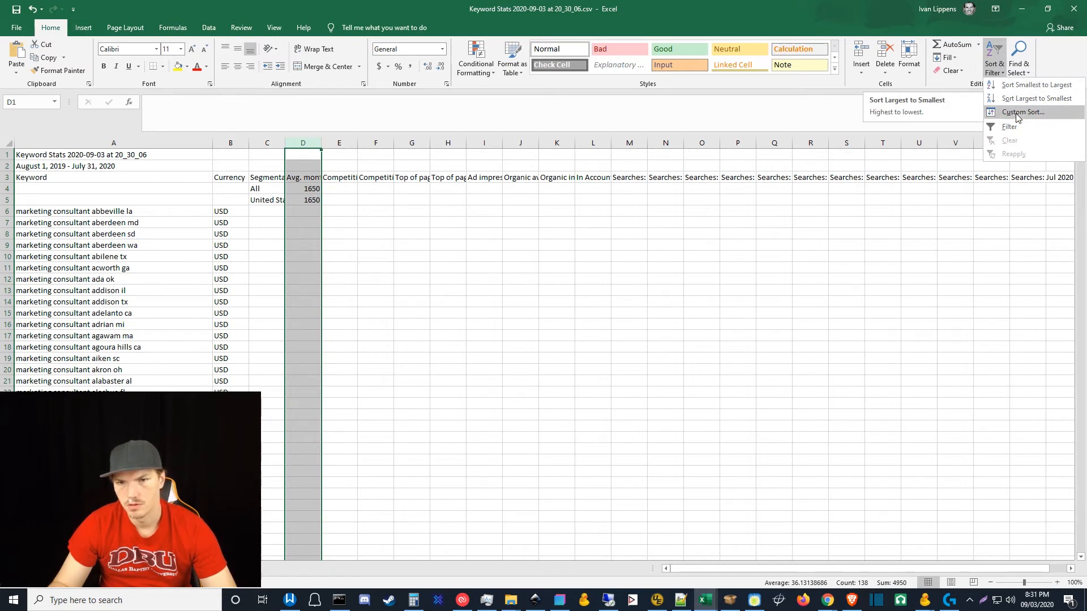
left_click(804, 104)
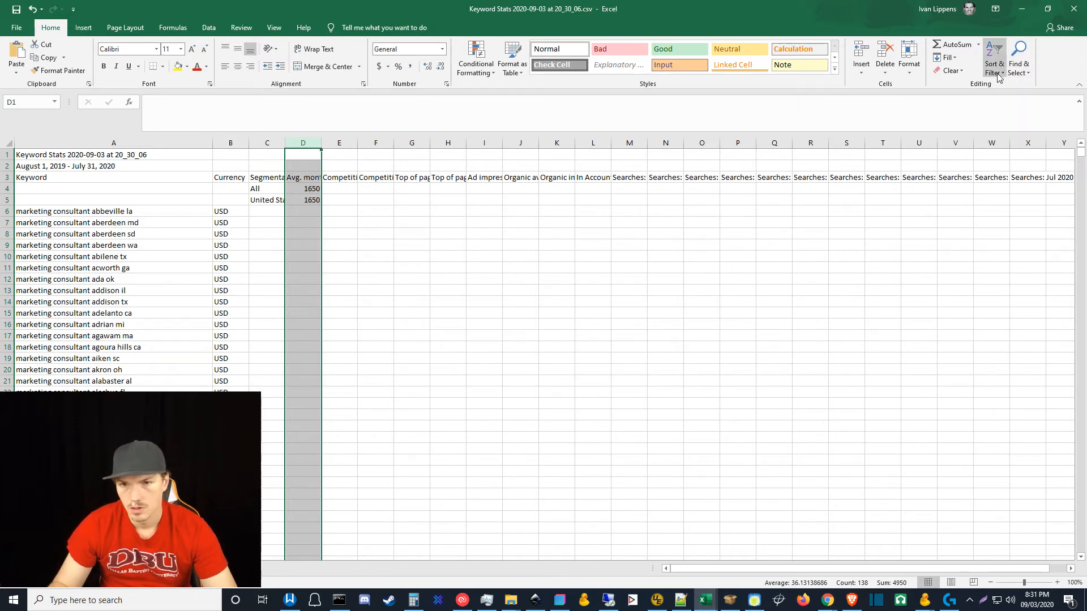
key("alt+Tab")
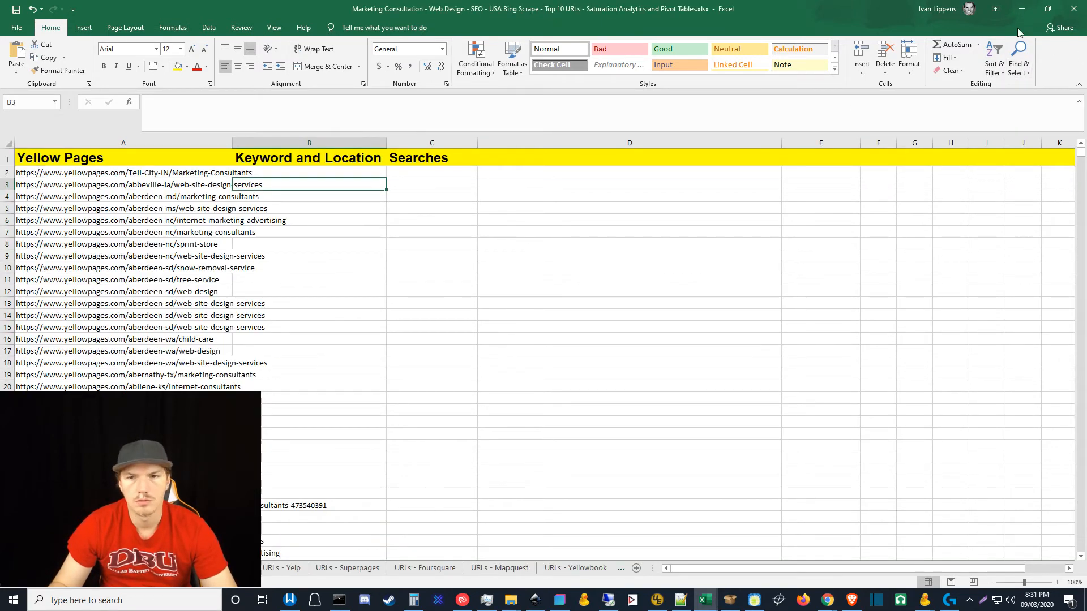
left_click(1020, 10)
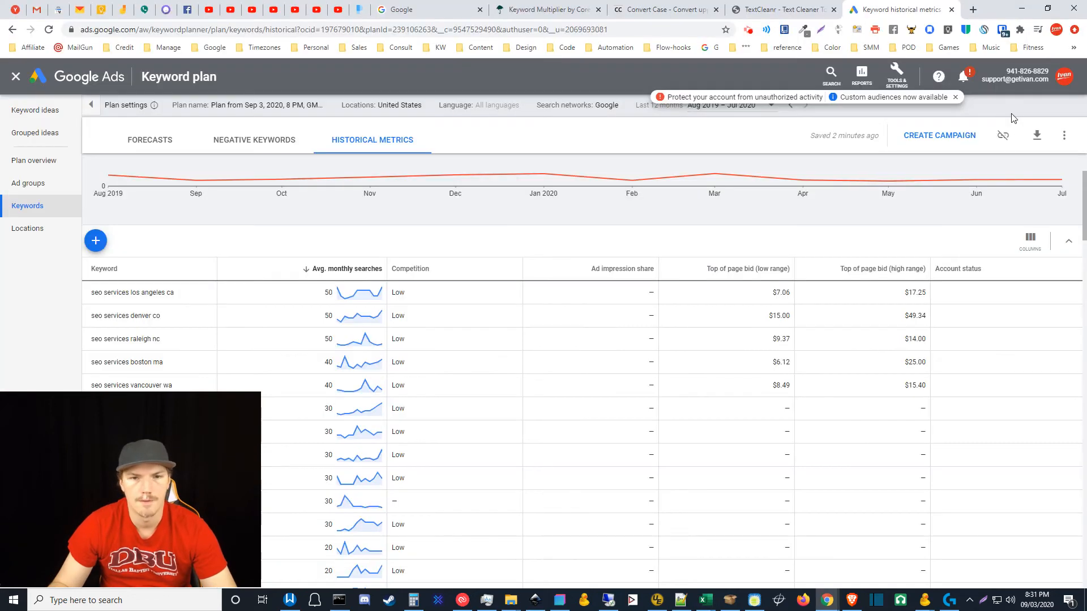
left_click(706, 600)
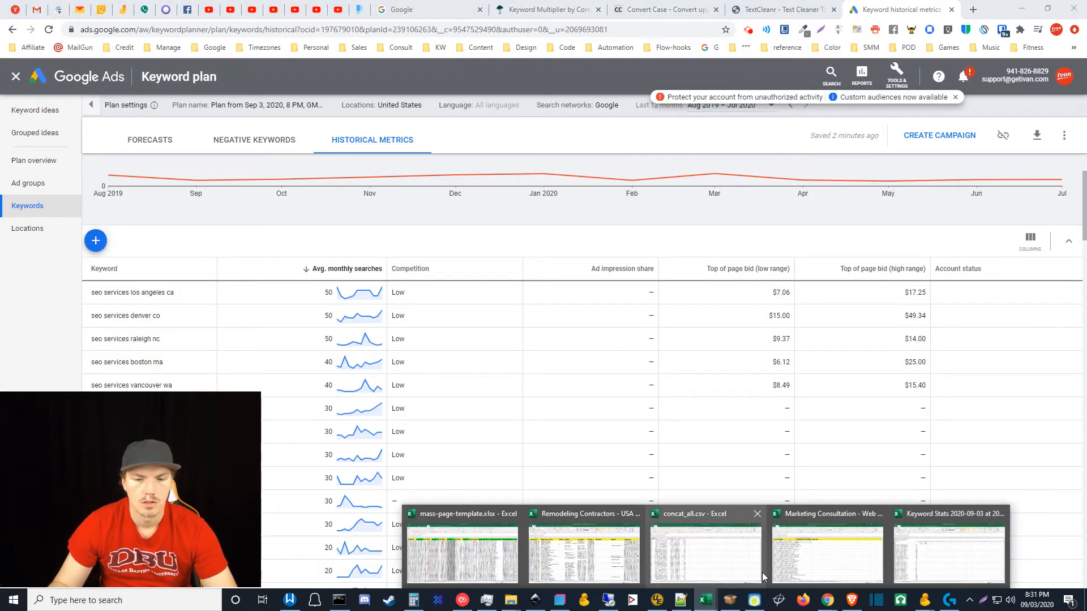
left_click(965, 554)
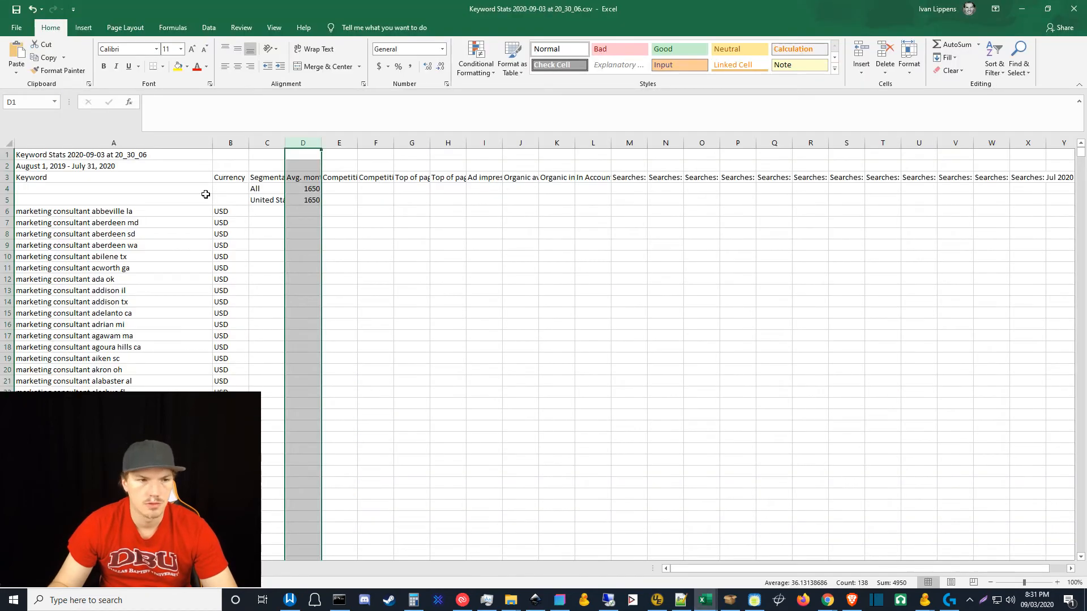
left_click(7, 143)
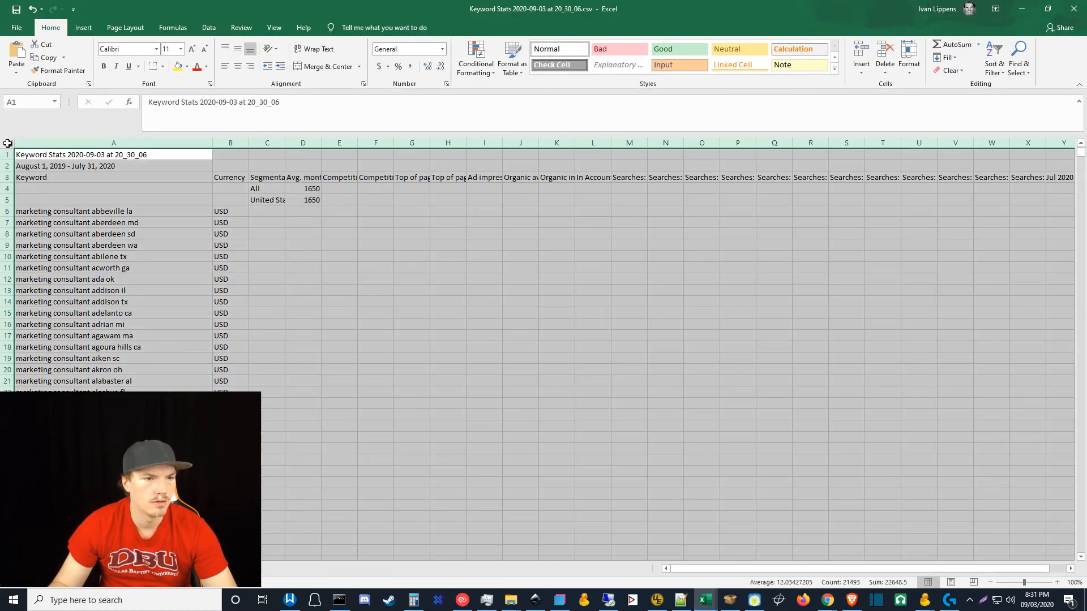
left_click(1005, 77)
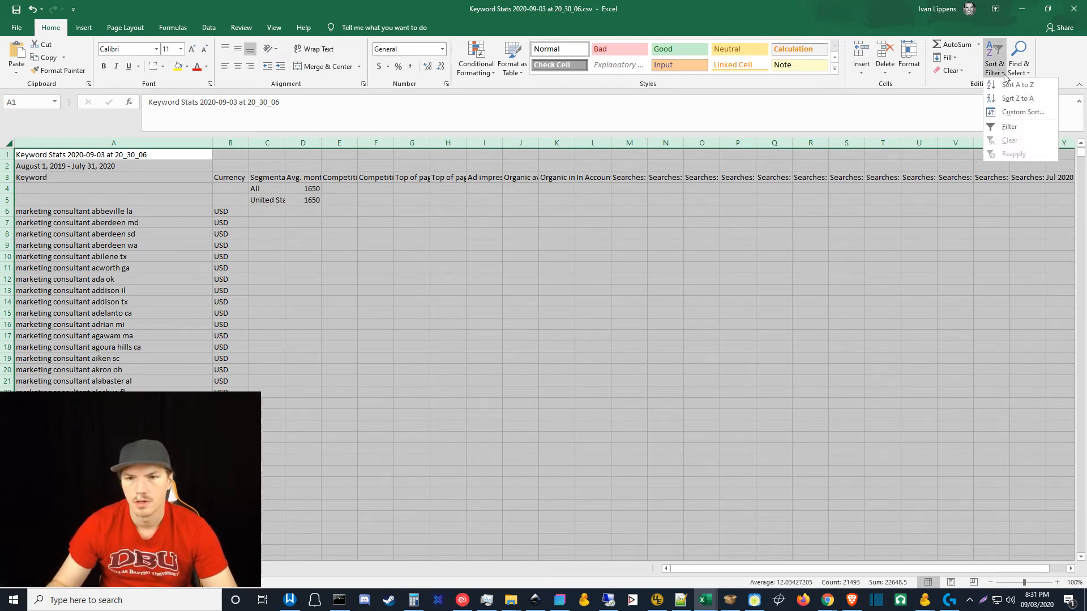
left_click(1020, 113)
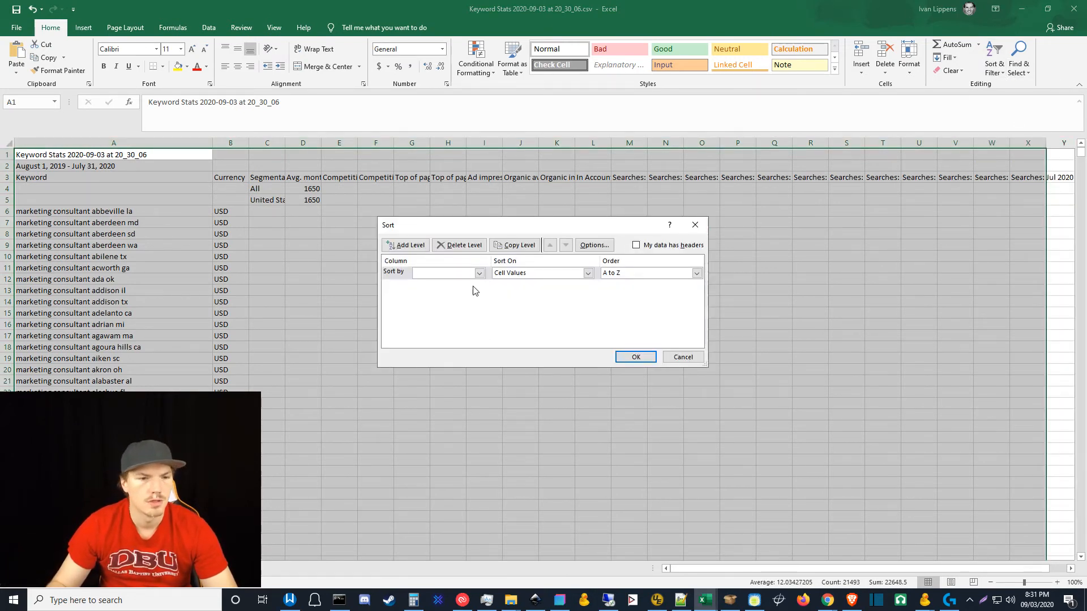
left_click(479, 274)
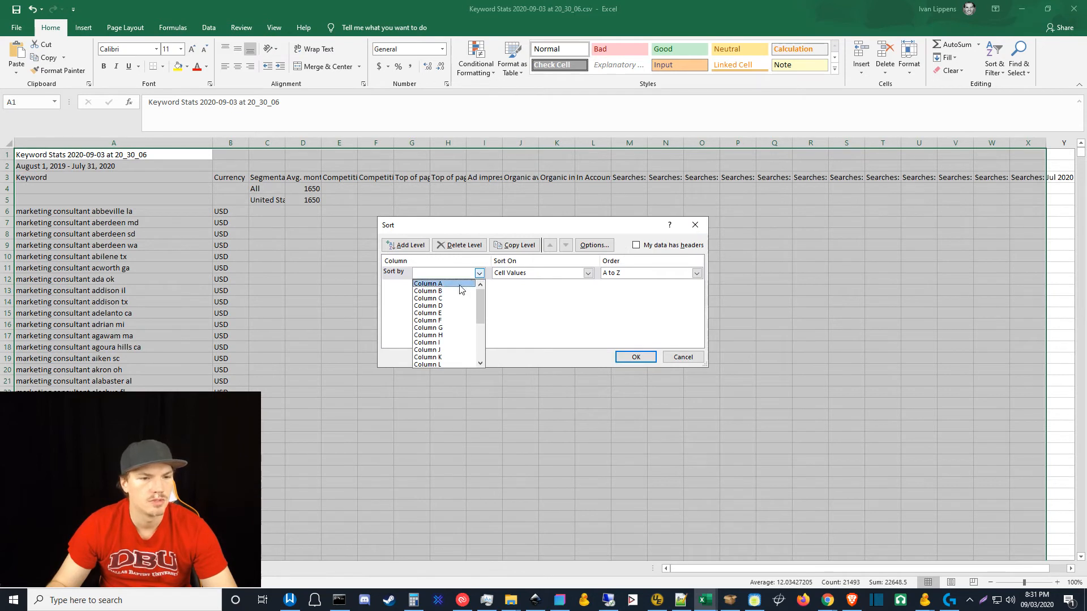
left_click(429, 306)
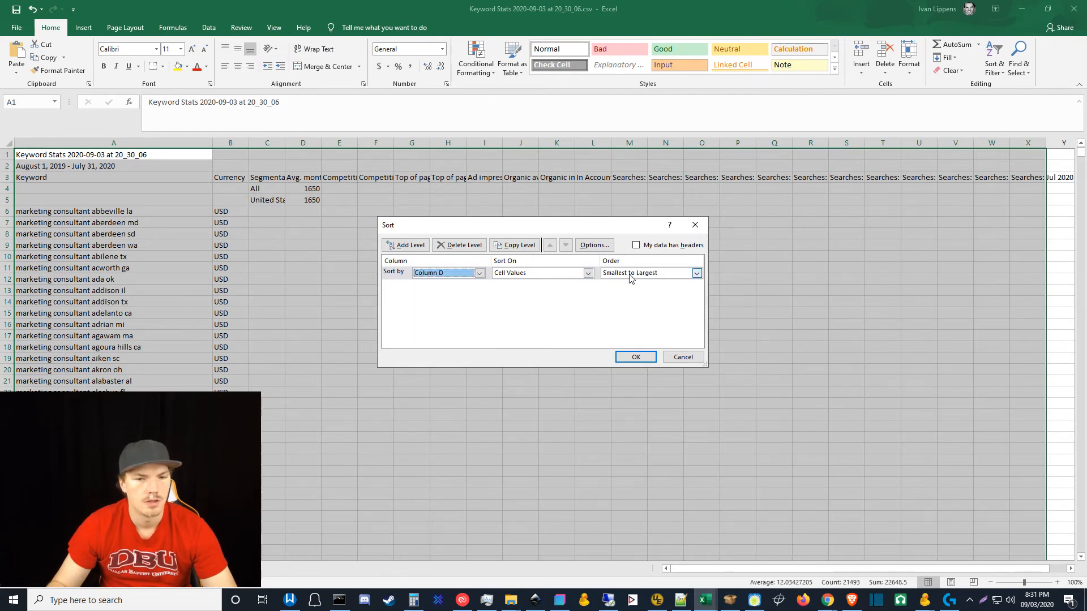
left_click(697, 273)
left_click(630, 293)
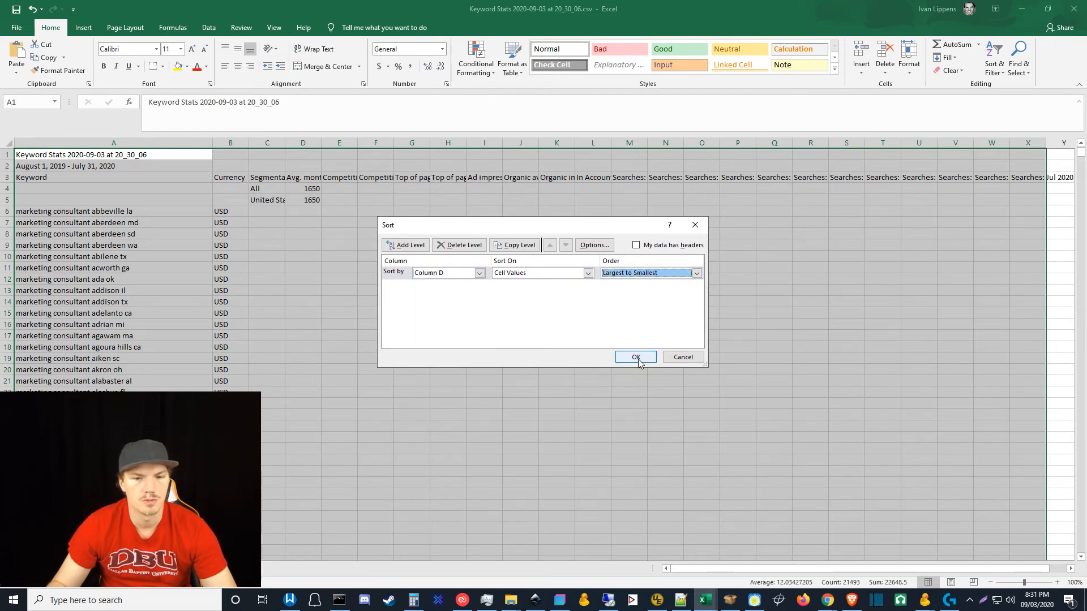
left_click(700, 359)
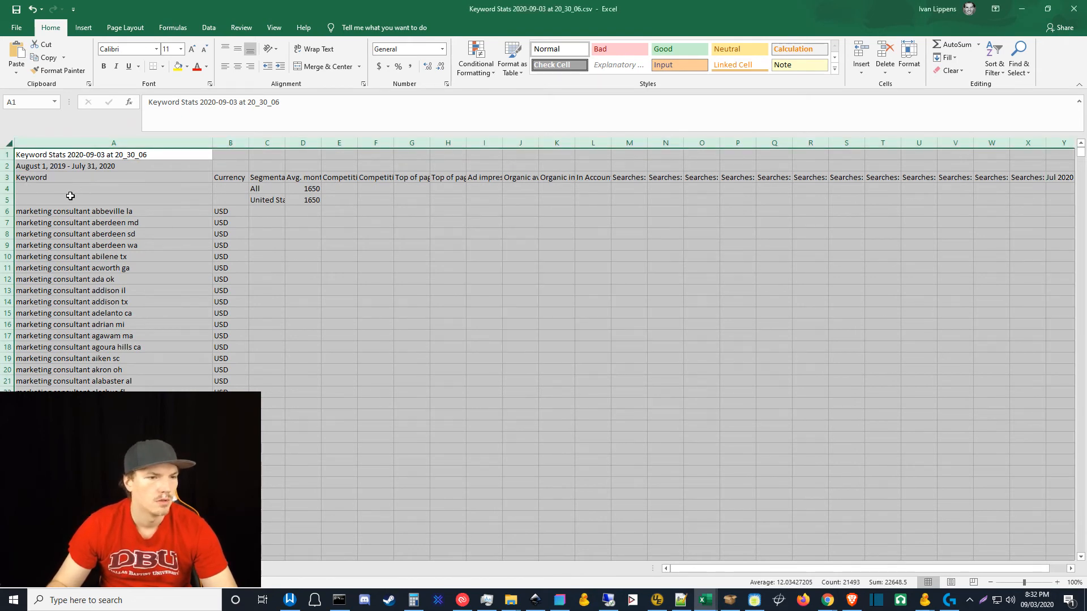
Delete the first five rows of the keyword export, holding the title, date range, headers and summary totals.
left_click(4, 200)
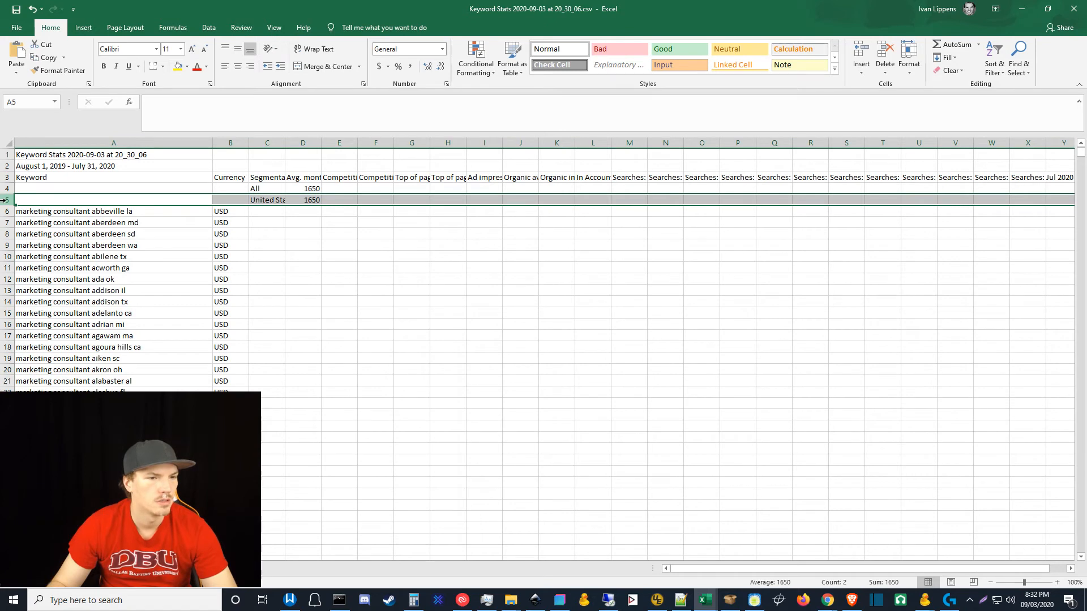
left_click(6, 151, "shift")
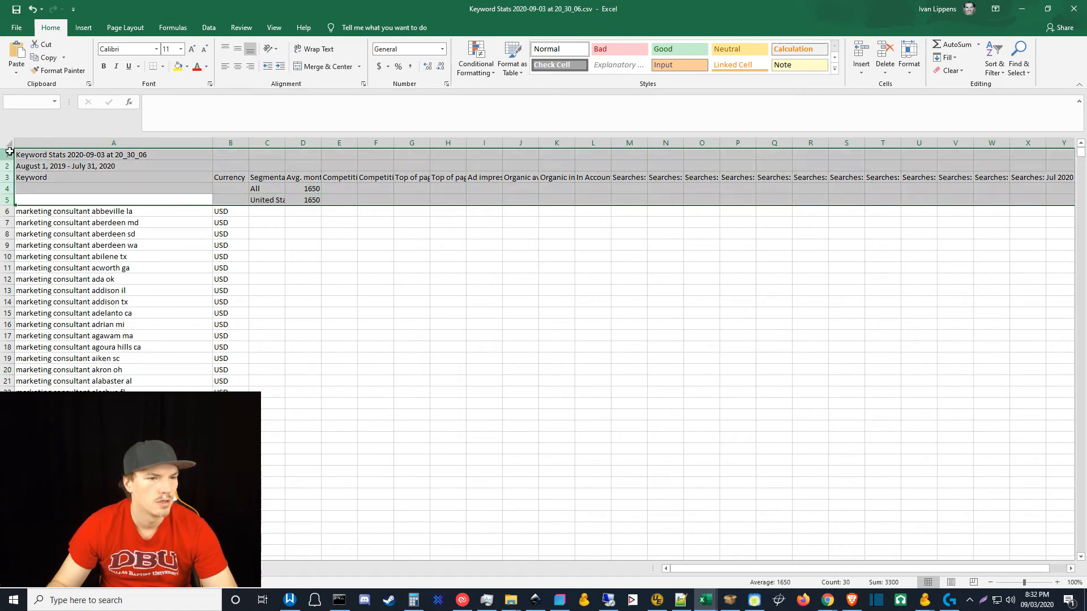
right_click(7, 160)
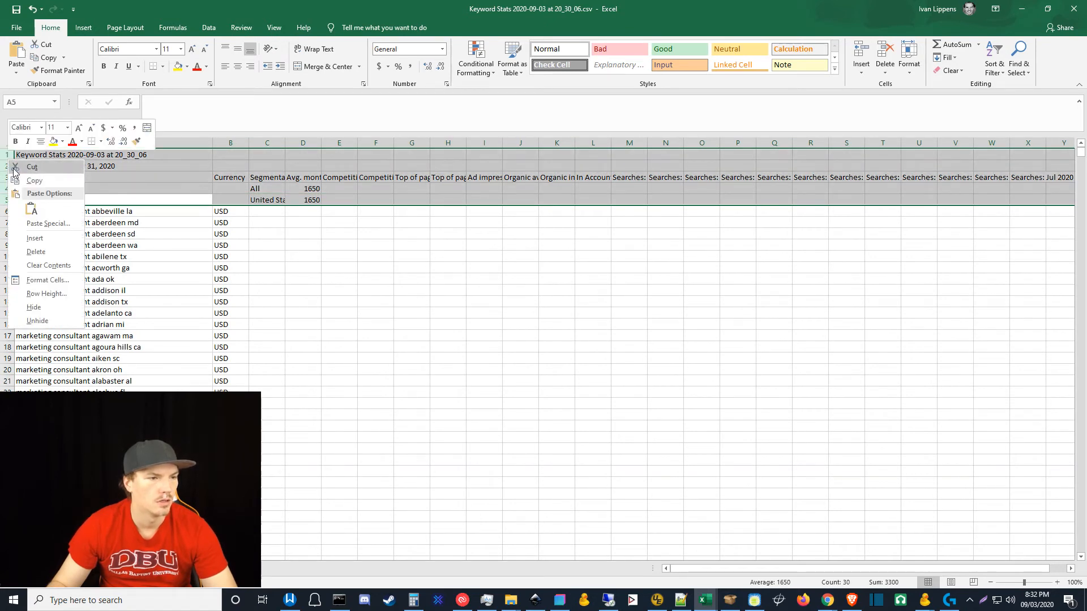
left_click(35, 249)
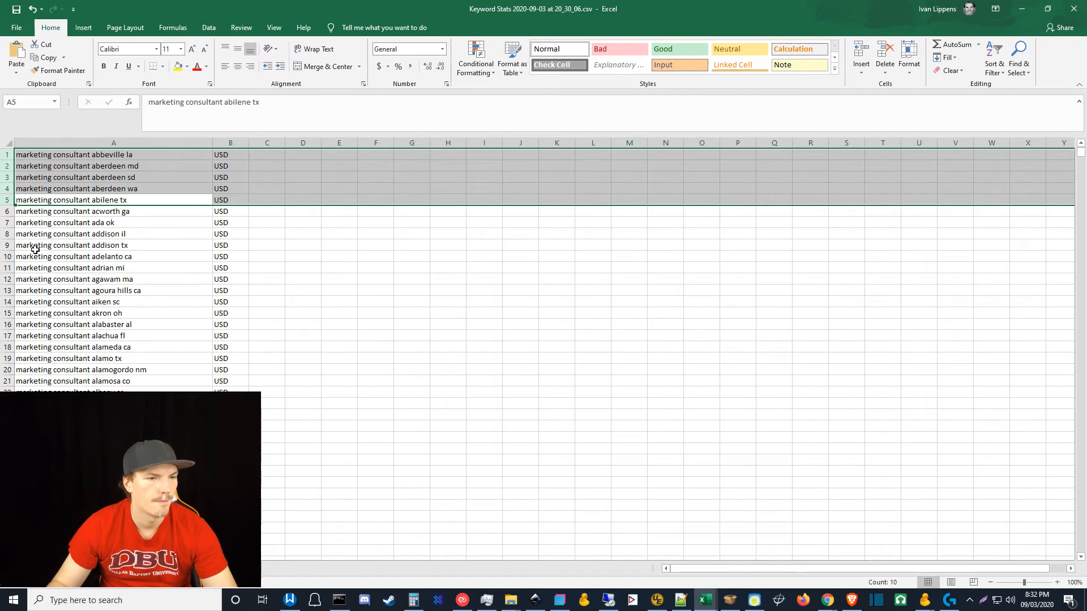
Sort the entire sheet by Column D on cell values, from largest to smallest.
left_click(5, 142)
left_click(994, 65)
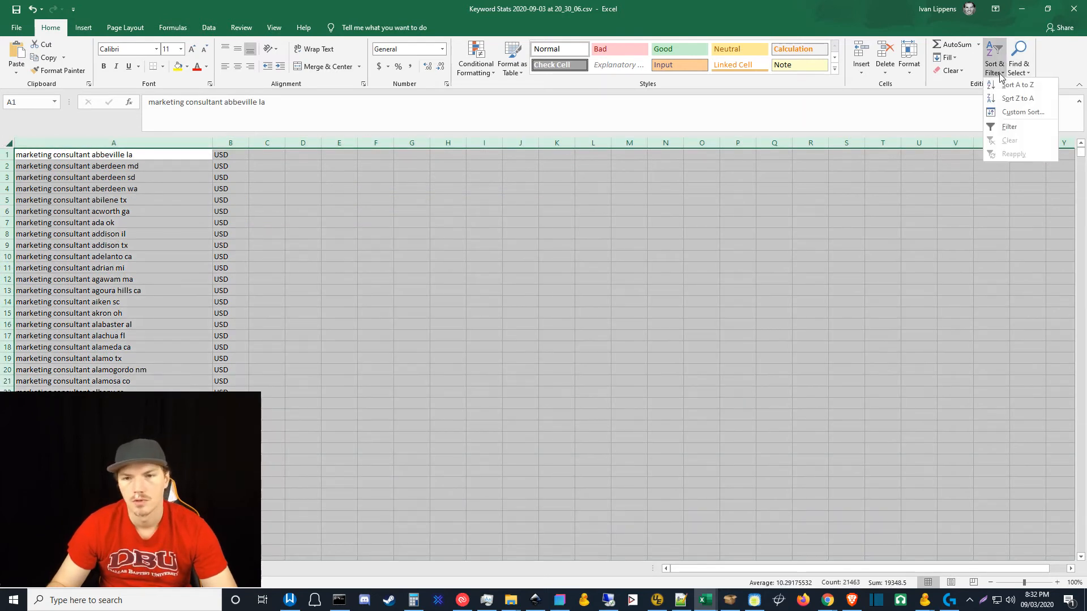
left_click(1016, 112)
left_click(444, 273)
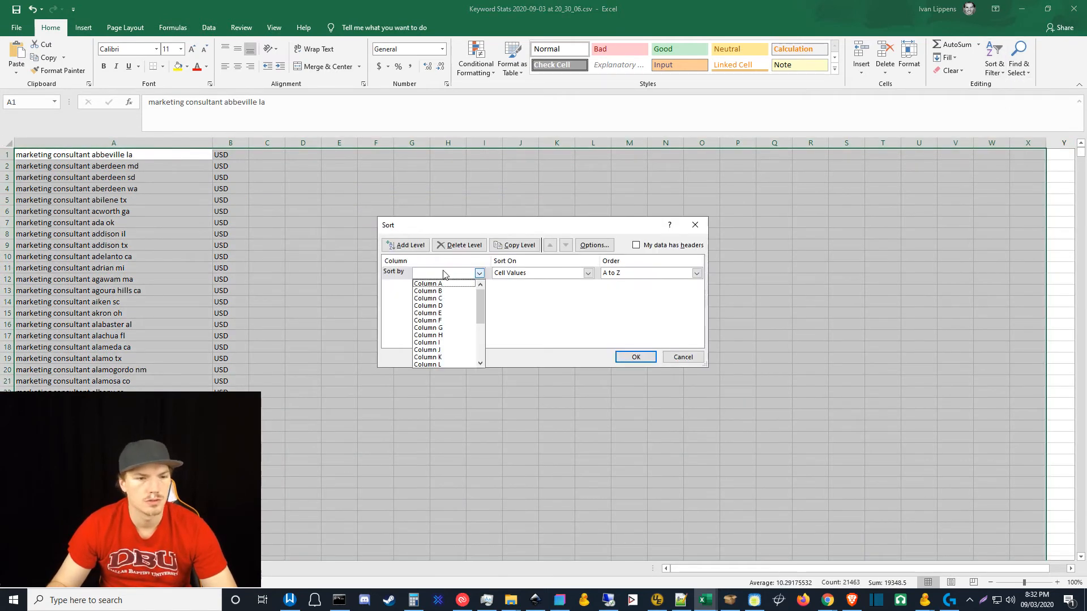
left_click(428, 305)
left_click(644, 274)
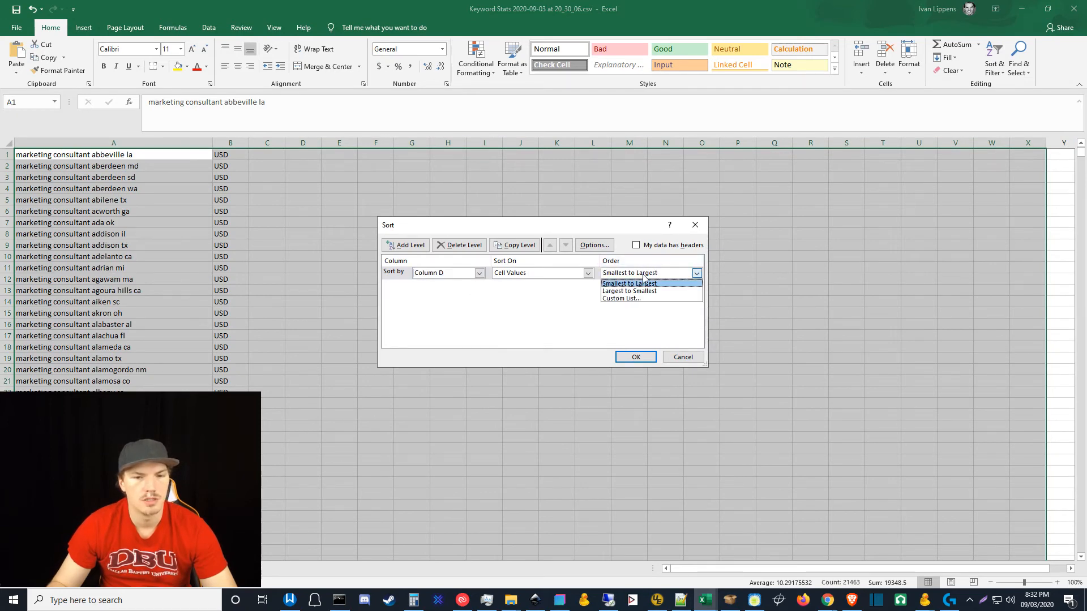
left_click(629, 291)
left_click(635, 356)
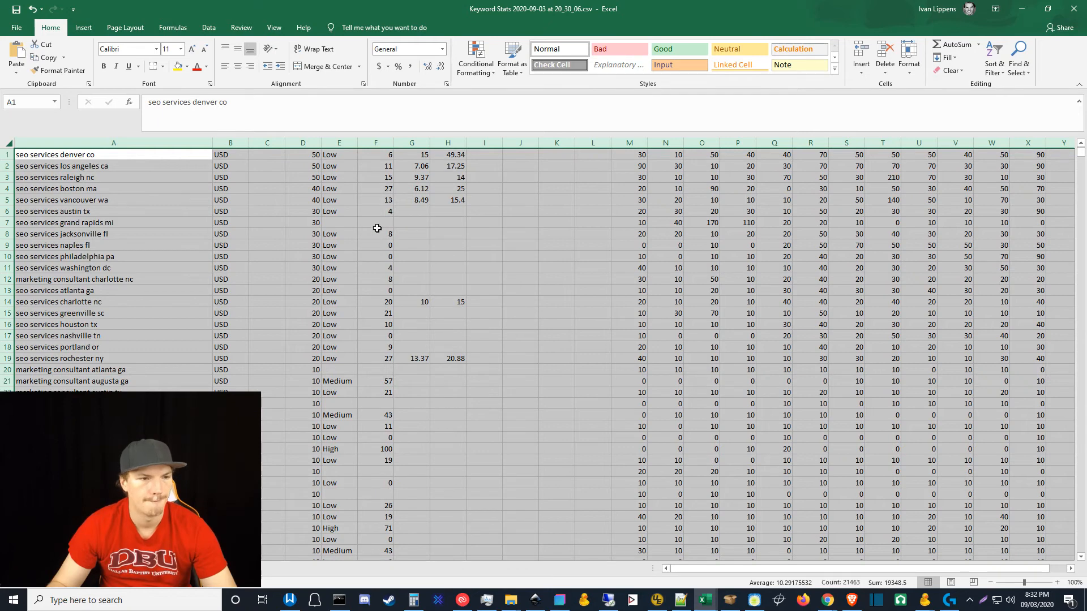
left_click_drag(377, 229, 350, 219)
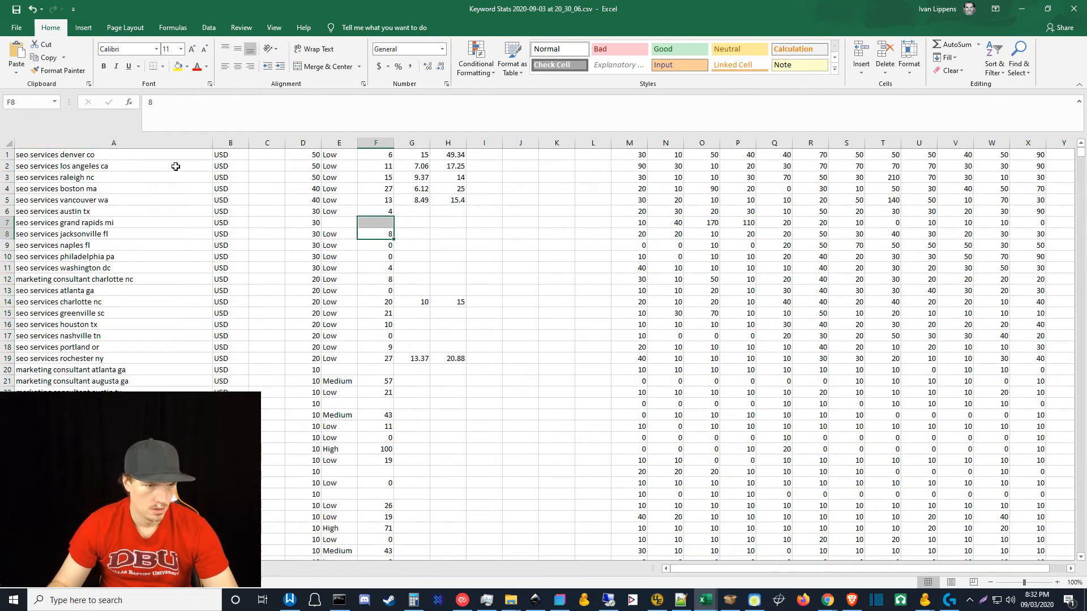
Delete the currency column and the empty column C so the search volumes sit beside the keywords.
left_click(229, 142)
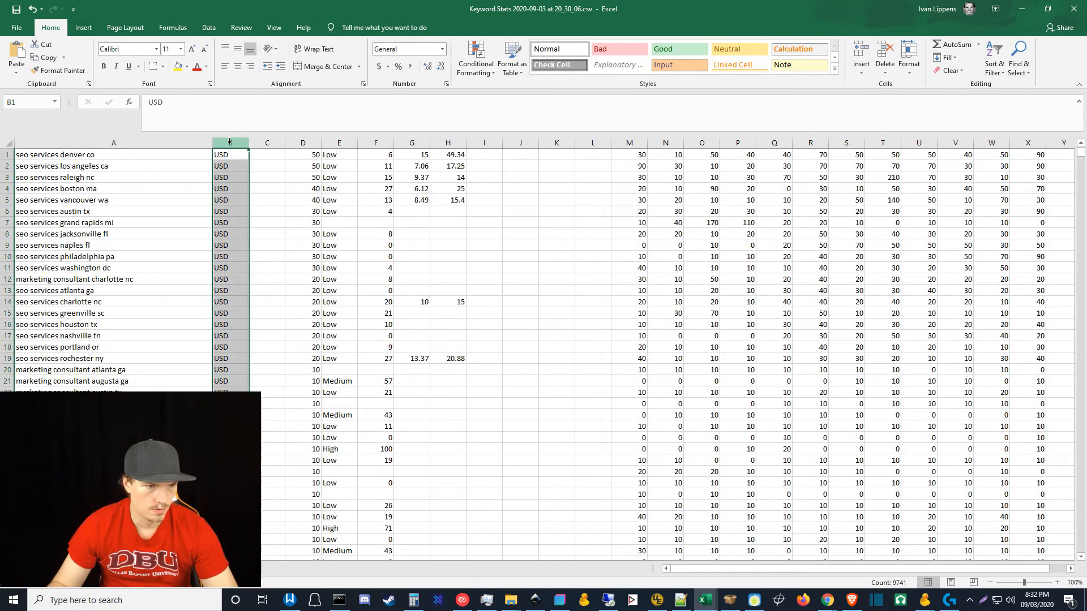
left_click(266, 144, "shift")
right_click(267, 144)
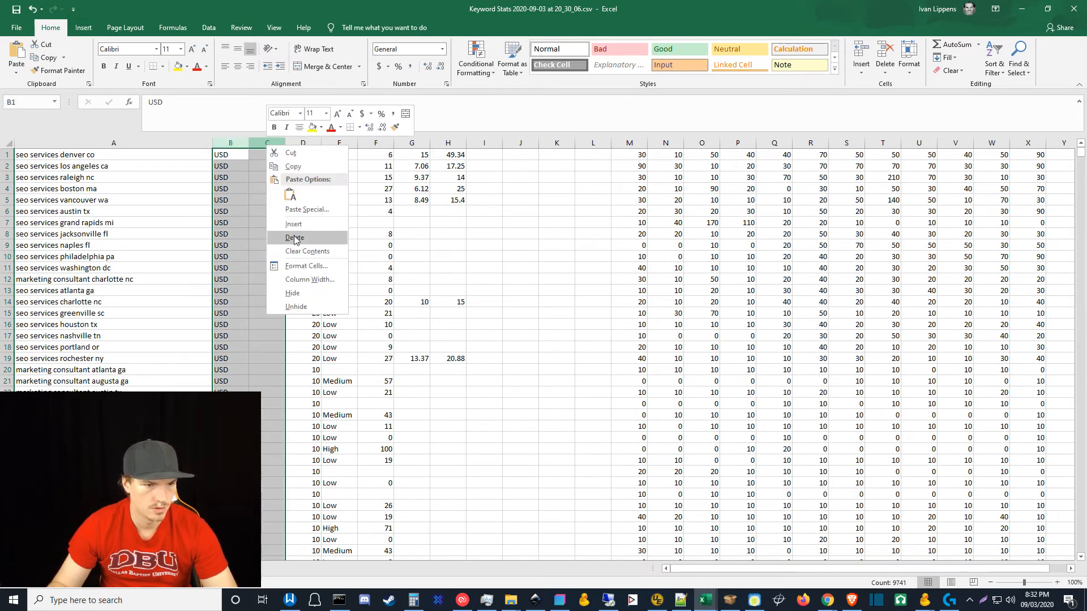
left_click(295, 238)
left_click(264, 169)
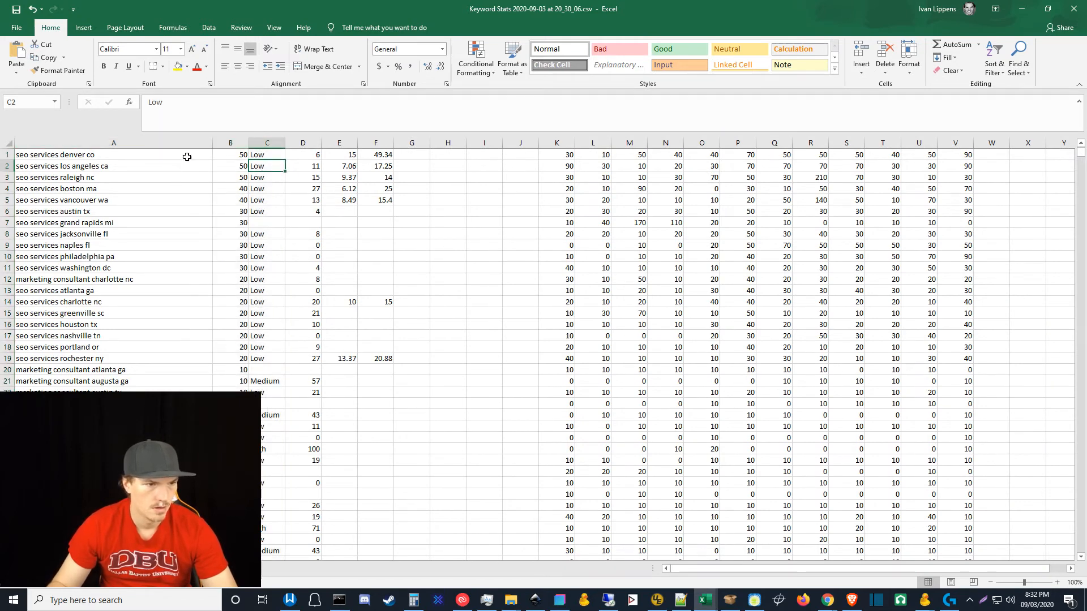
Copy all keywords with their average monthly searches, cells A1 to B9741.
left_click(185, 156)
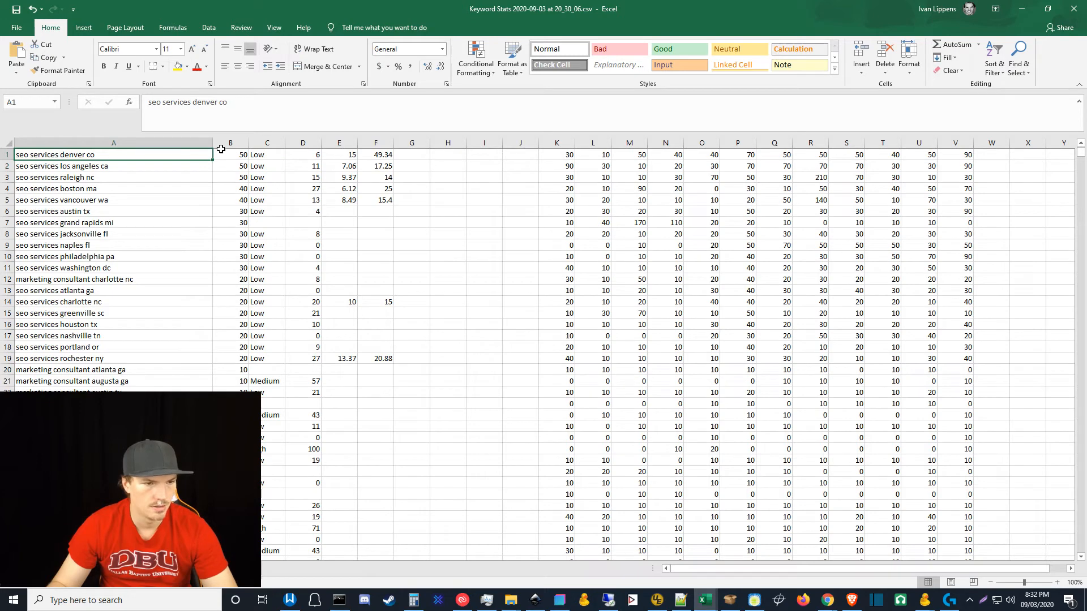
key("ctrl+space")
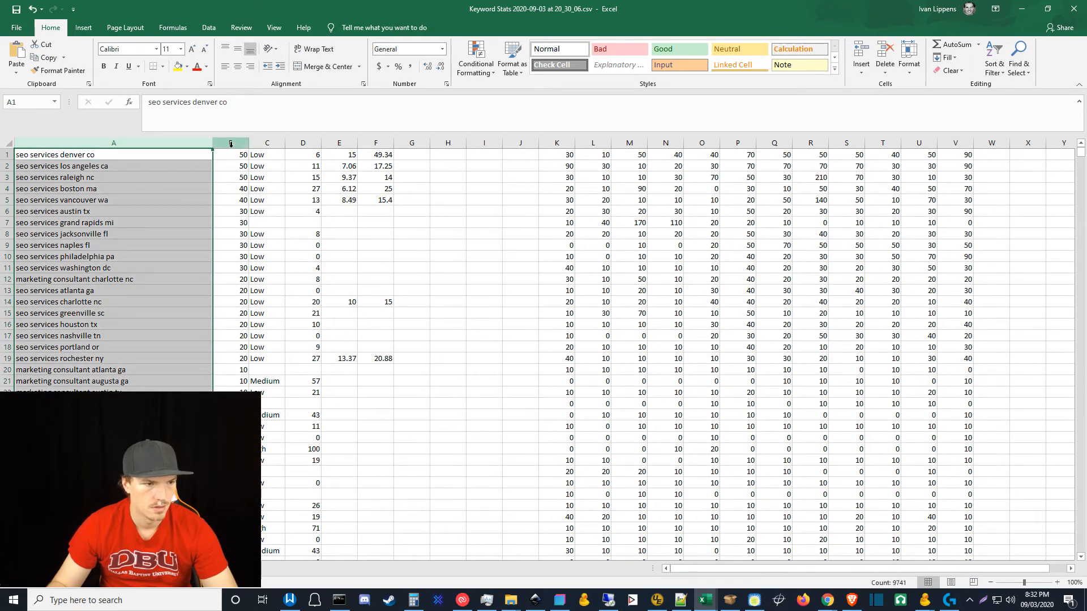
left_click(183, 156)
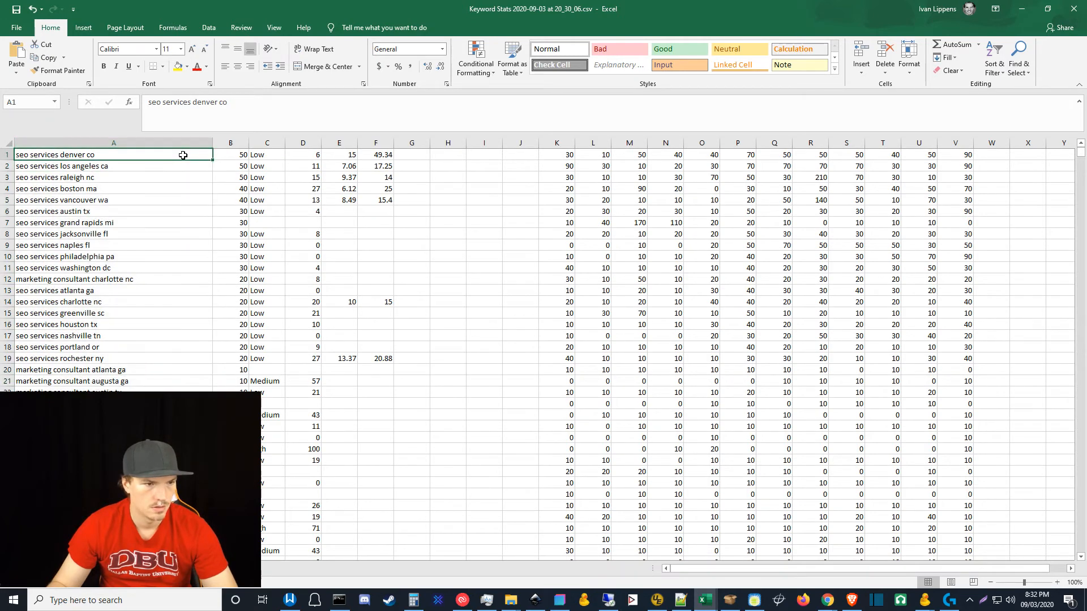
left_click(232, 156, "shift")
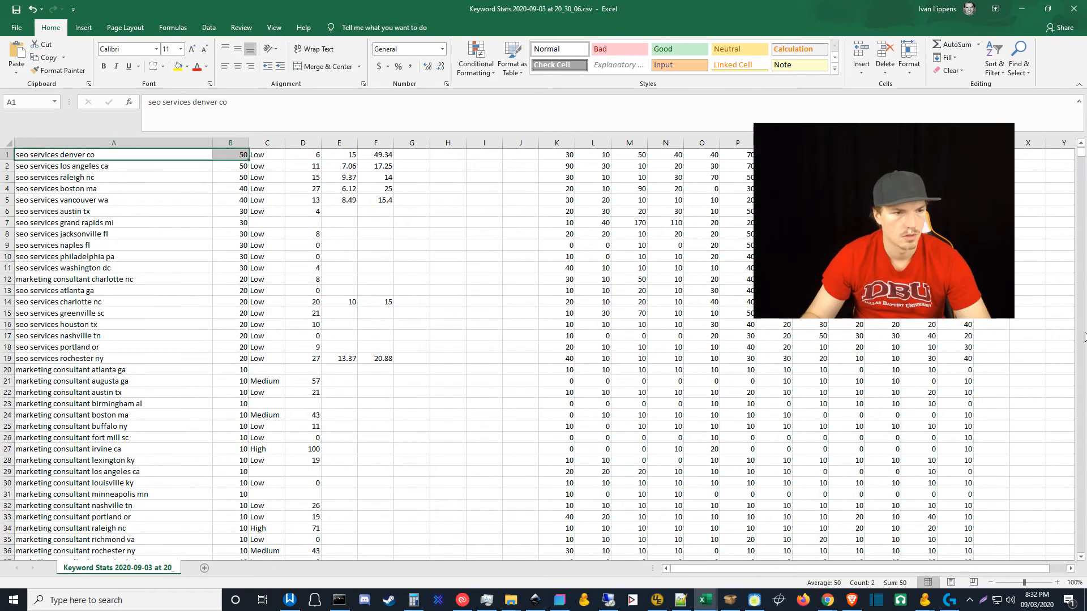
left_click_drag(1083, 153, 1085, 549)
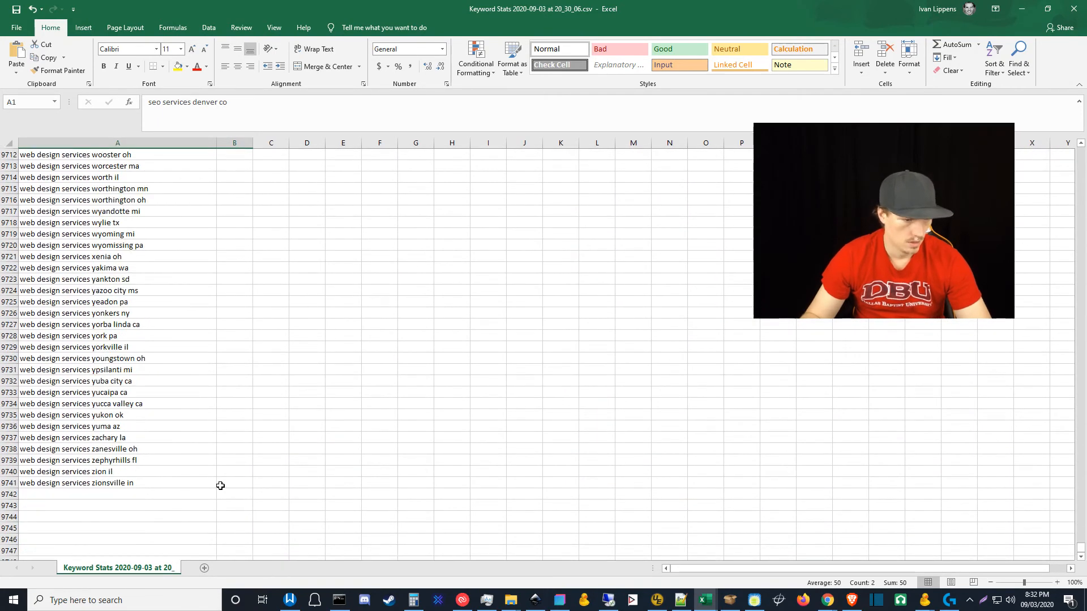
left_click(238, 486, "shift")
key("ctrl+c")
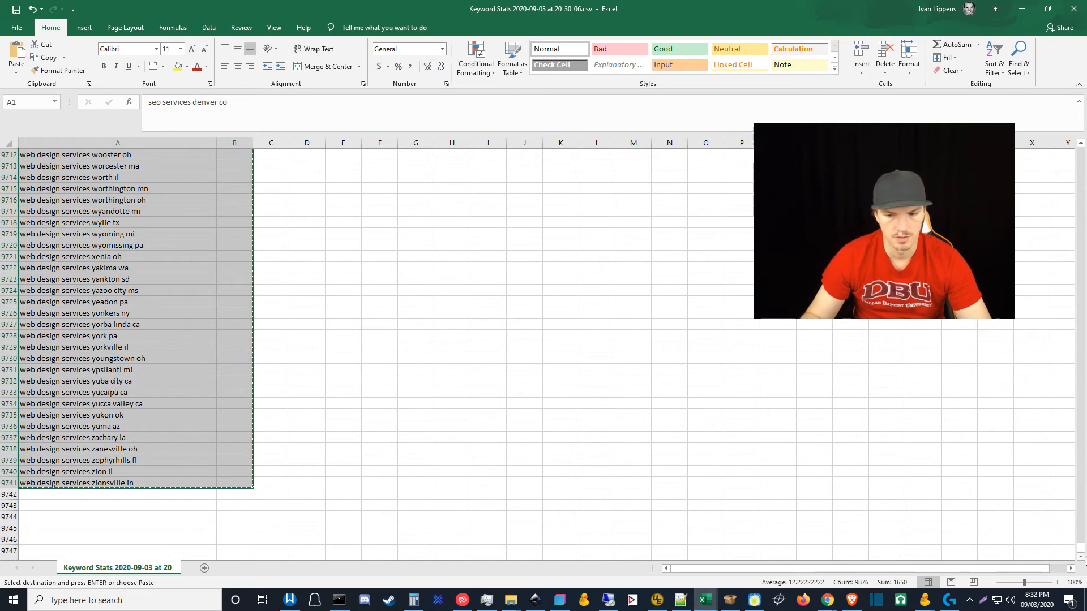
left_click_drag(1081, 551, 1078, 150)
mouse_move(950, 175)
left_mouse_down()
mouse_move(78, 538)
mouse_move(121, 467)
mouse_move(165, 488)
left_mouse_up()
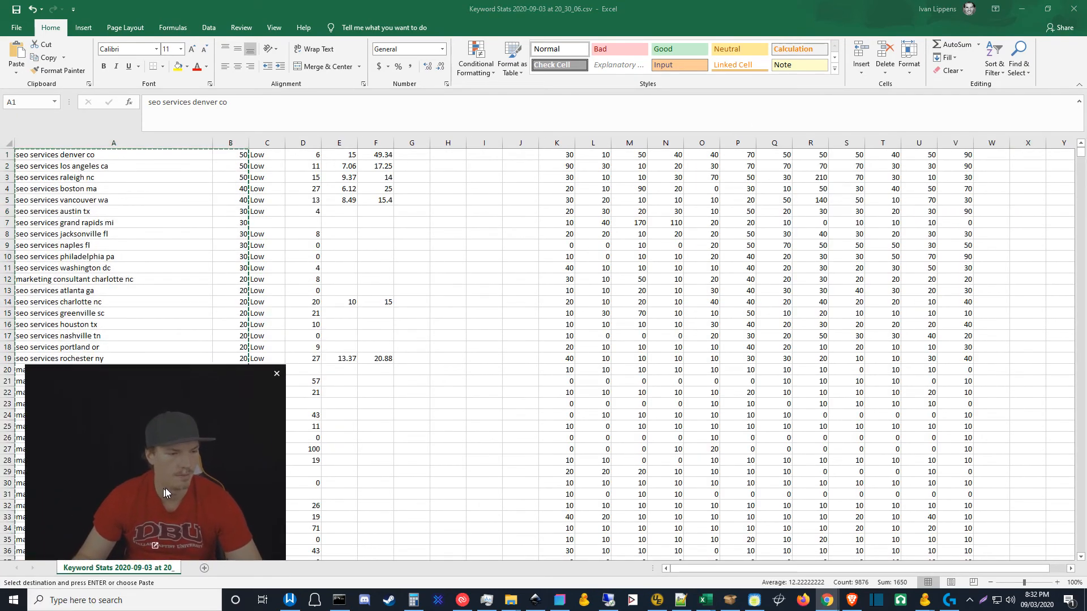
mouse_move(705, 600)
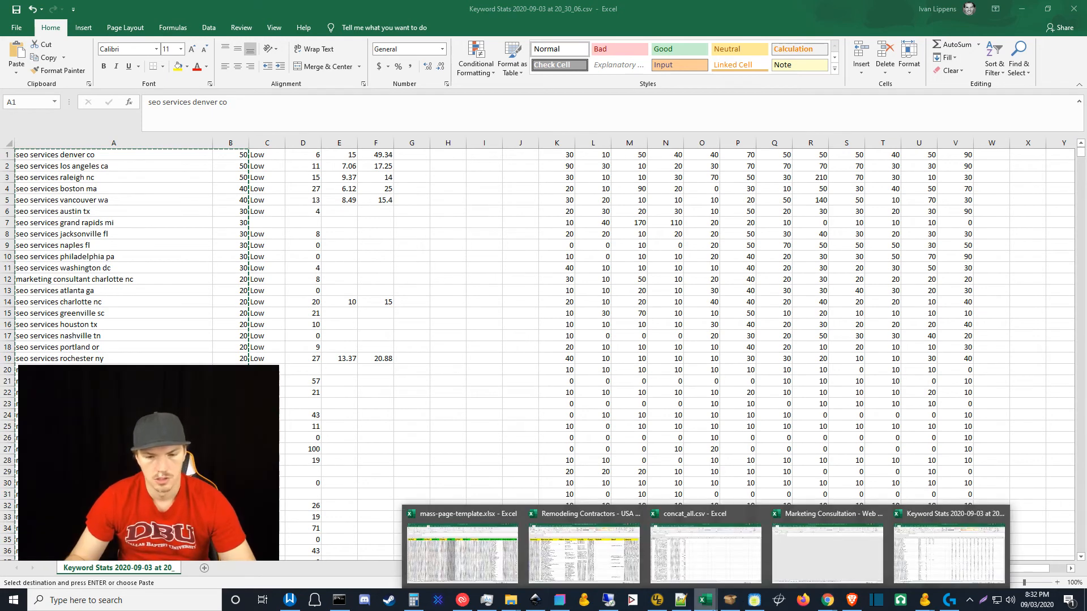
Paste the copied keywords and search volumes into the Stats - Yellow Pages sheet of the Marketing Consultation workbook, starting at cell B2.
left_click(833, 553)
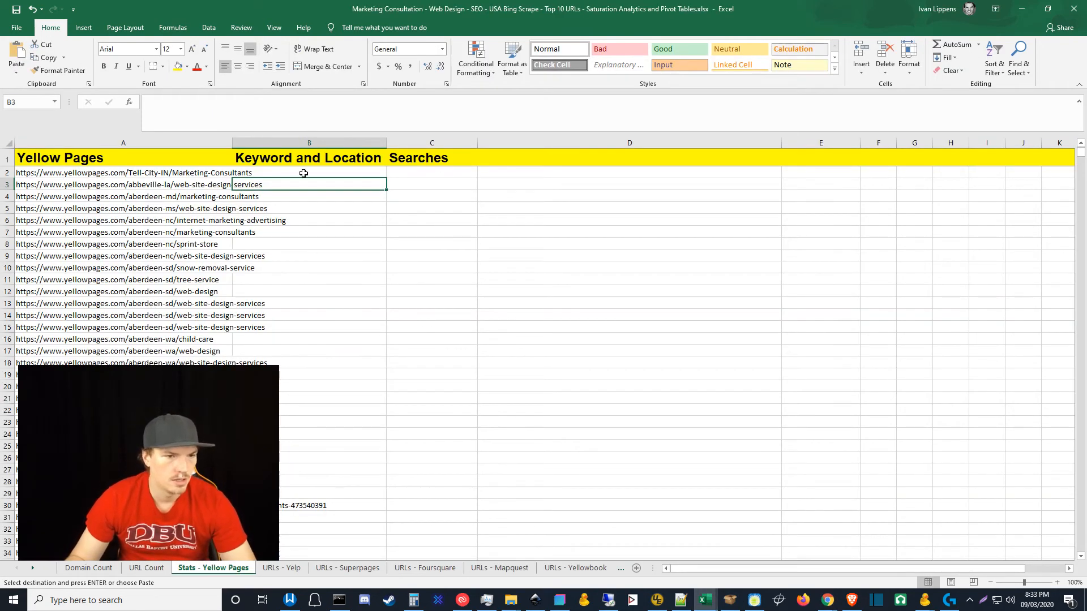
left_click(304, 173)
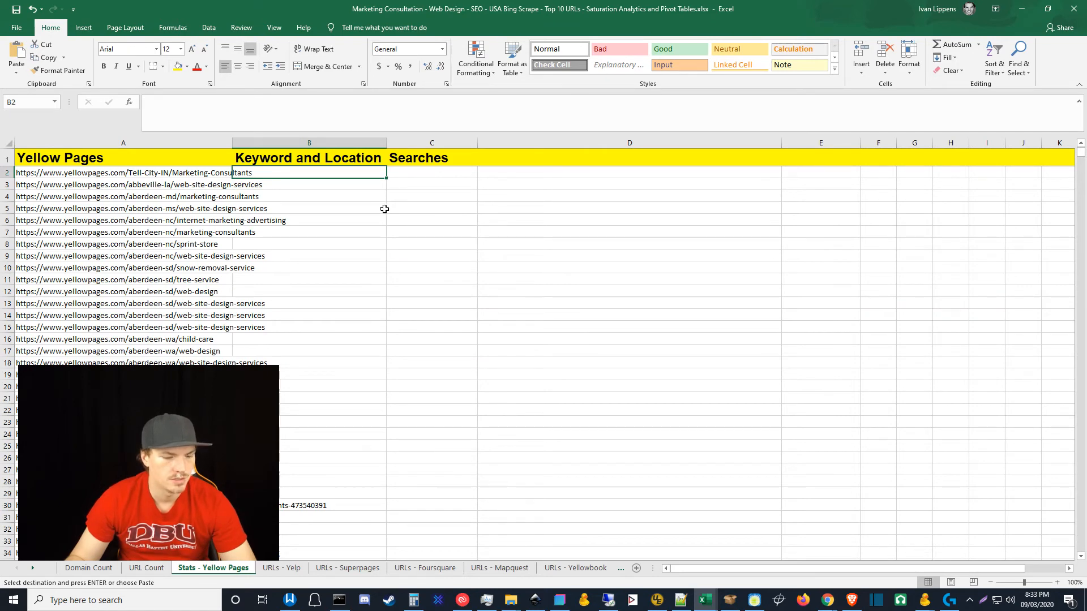
key("ctrl+v")
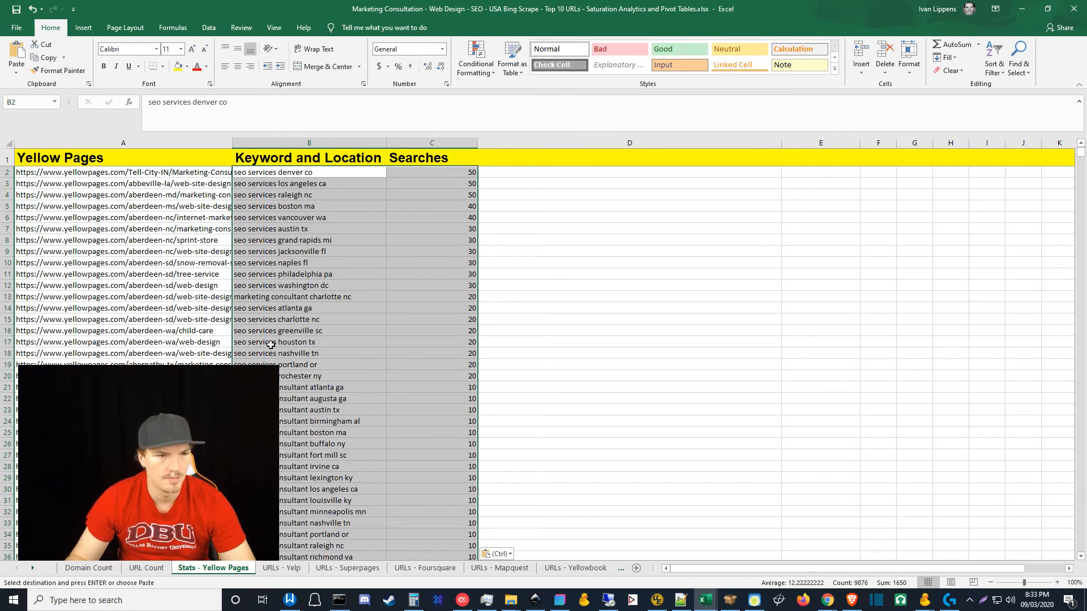
left_click(9, 142)
left_click(181, 49)
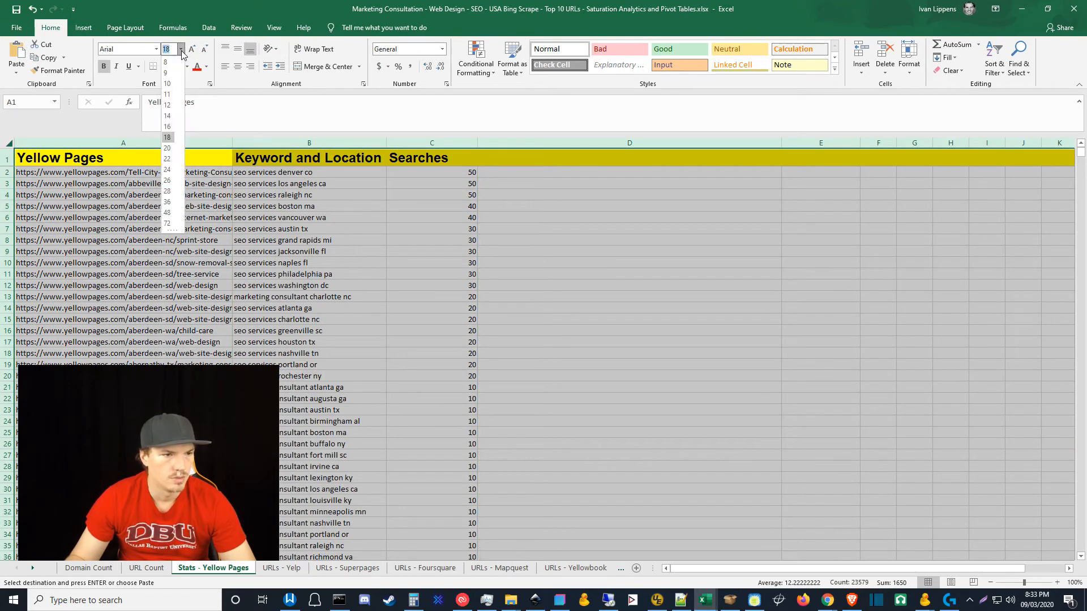
left_click(81, 213)
left_click(136, 182)
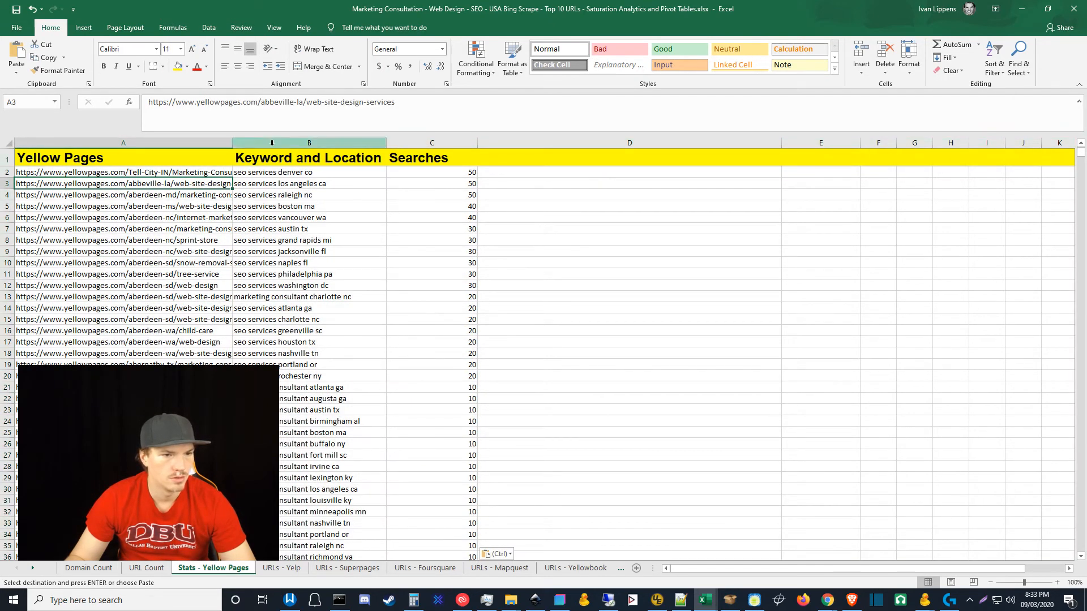
Set the font of the entire Stats - Yellow Pages sheet to Arial, size 12.
left_click(10, 144)
left_click(181, 49)
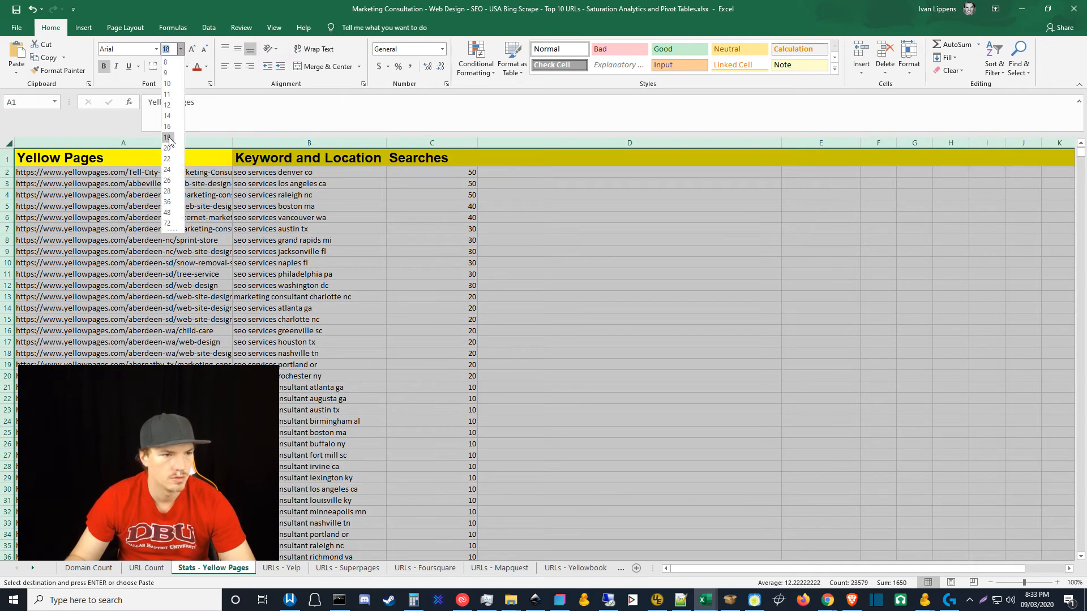
left_click(167, 105)
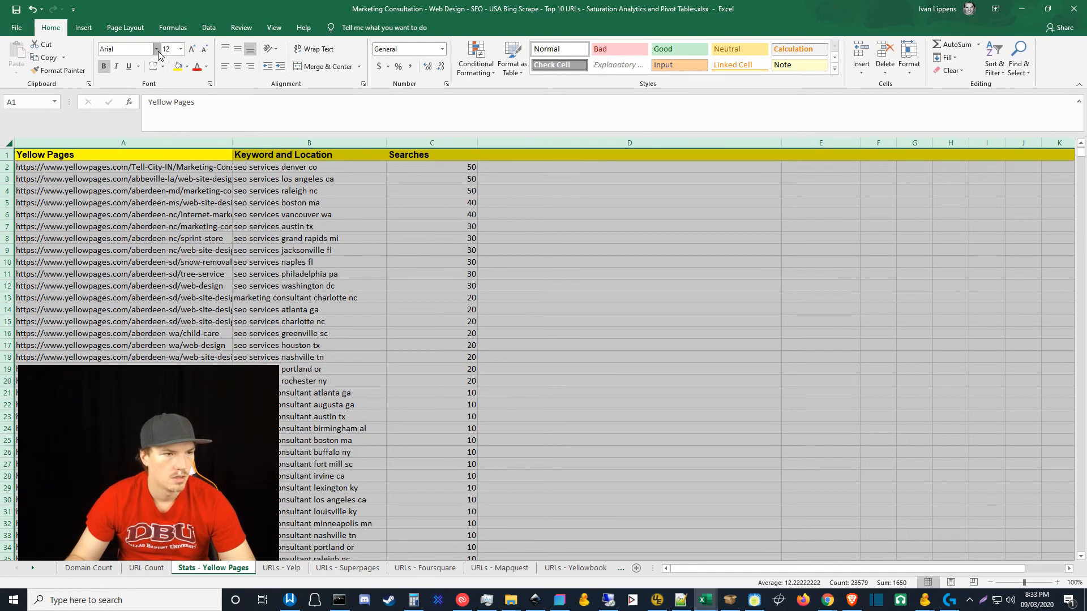
left_click(157, 50)
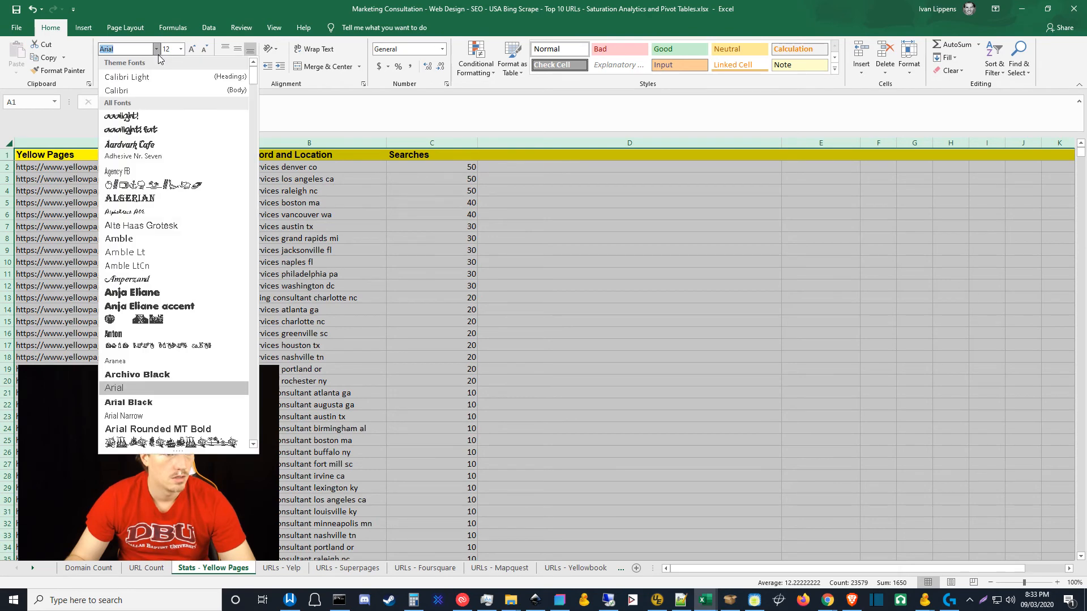
left_click(121, 389)
left_click(311, 189)
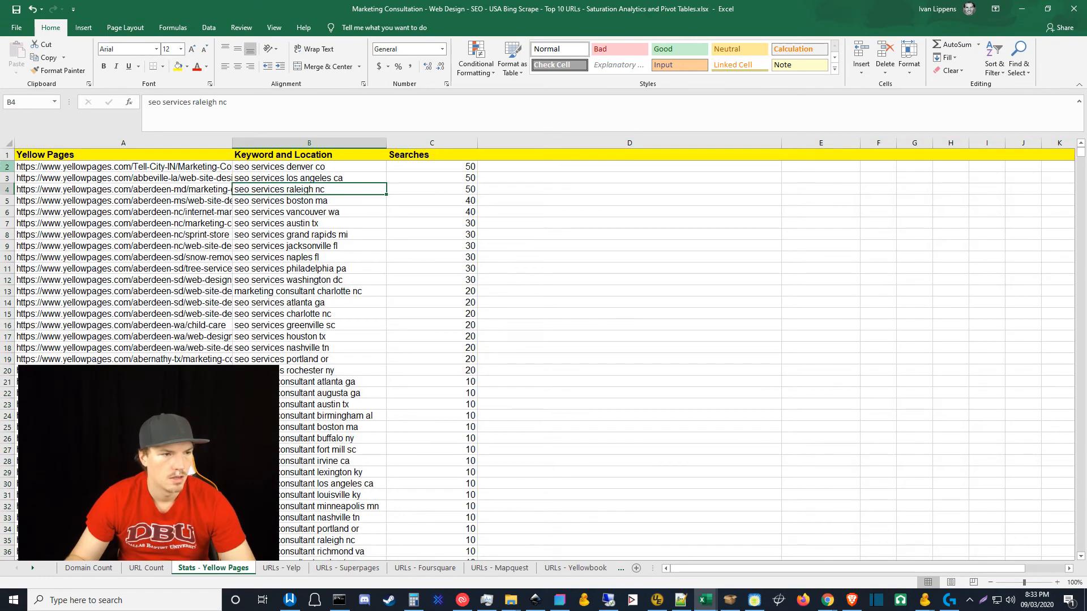
Set the font size of header row 1 to 18.
left_click(7, 154)
left_click(180, 50)
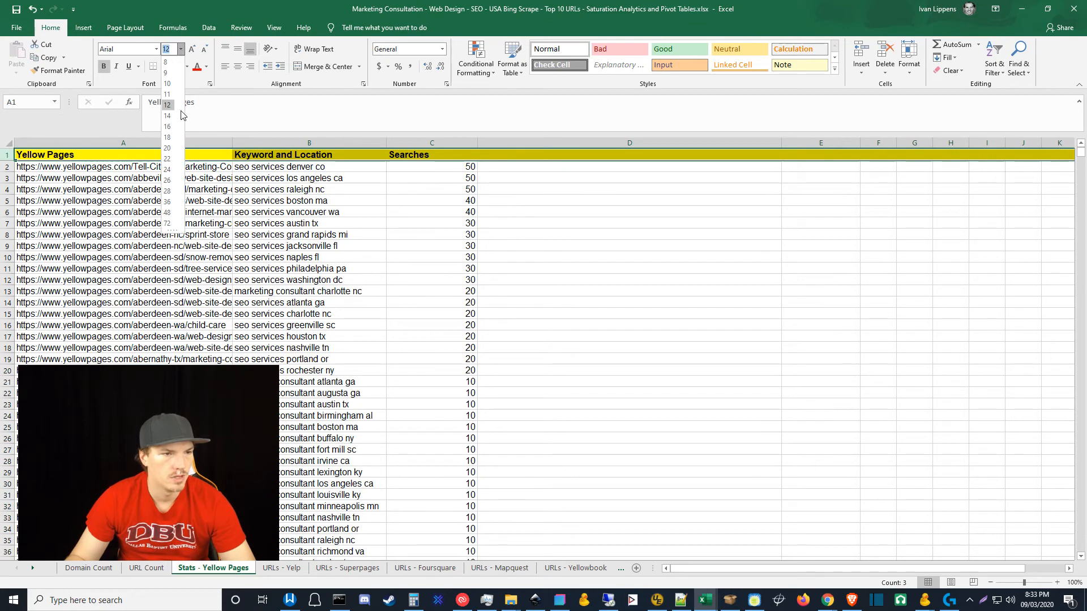
left_click(169, 138)
left_click(380, 240)
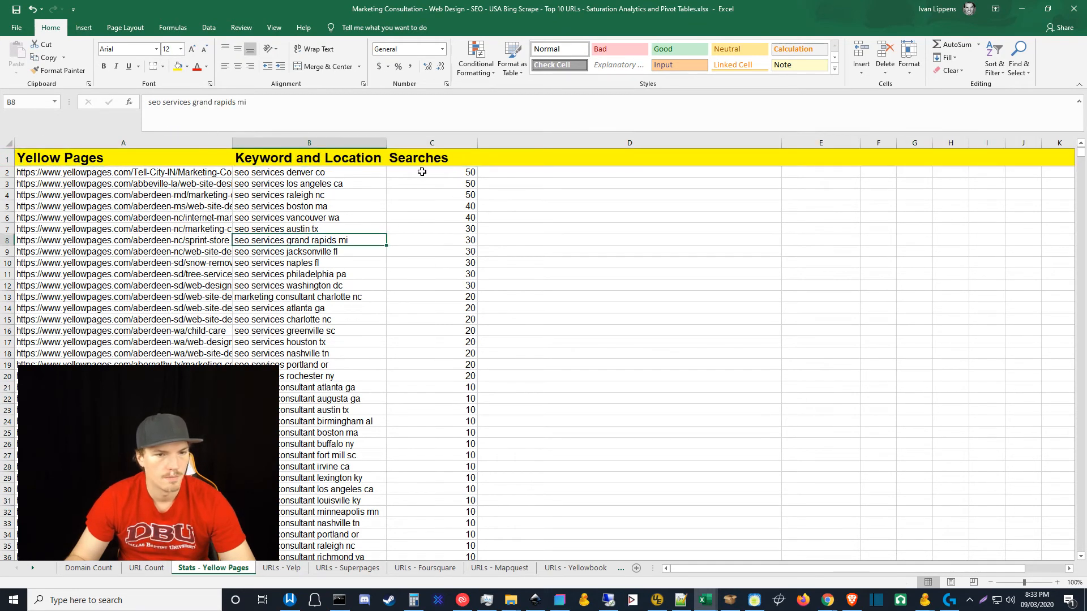
Left-align the Searches values in column C.
left_click(413, 140)
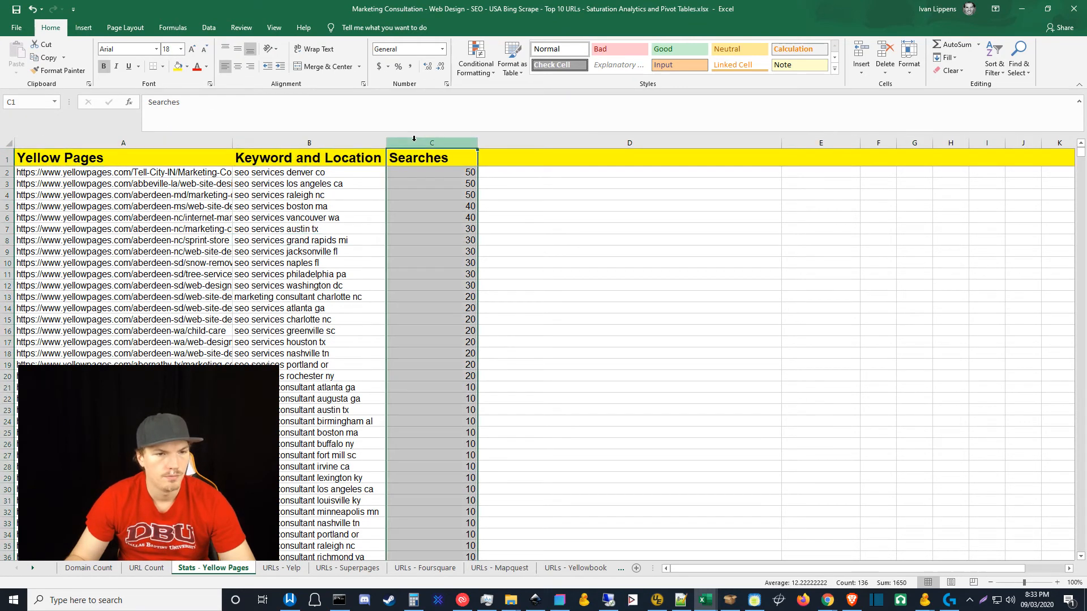
left_click(225, 66)
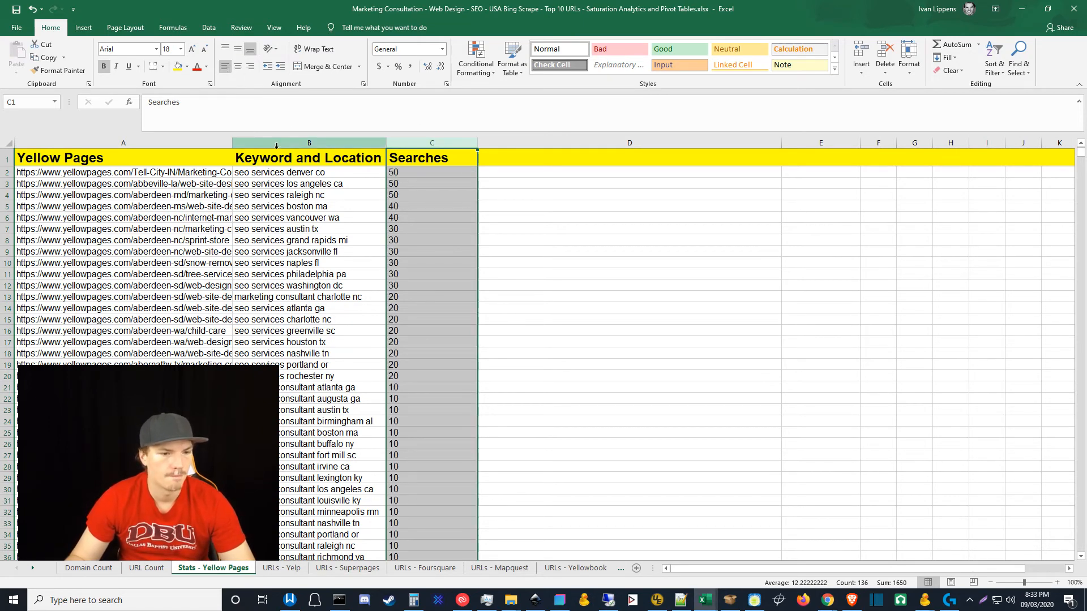
left_click(344, 237)
Copy the Keyword and Location and Searches columns, B and C, and paste them into column B onward of the URLs - Yelp sheet.
left_click(321, 144)
left_click(398, 144)
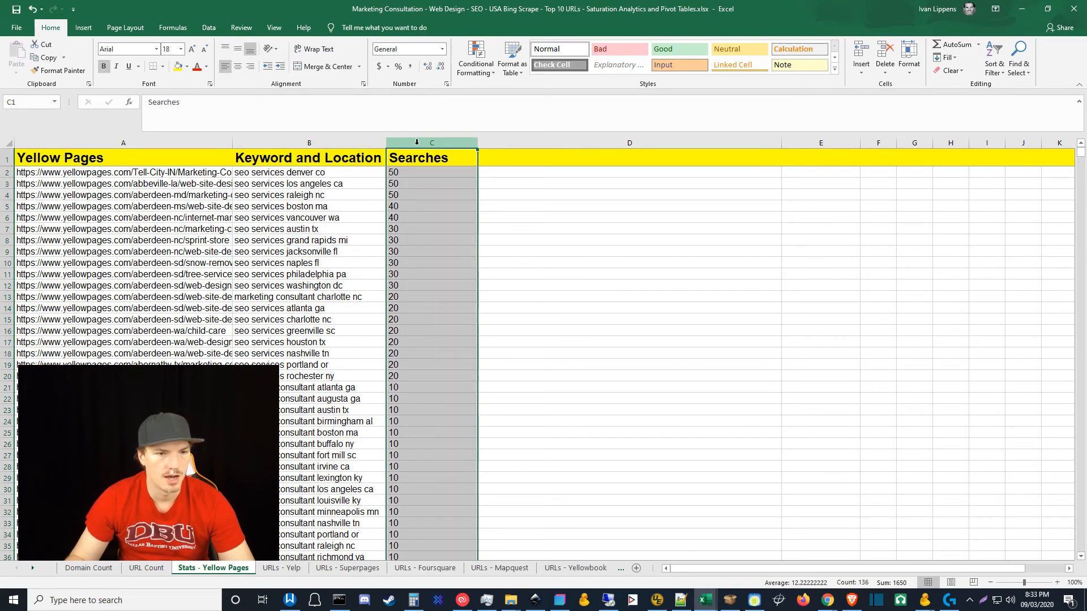
left_click(355, 144)
left_click(409, 145, "shift")
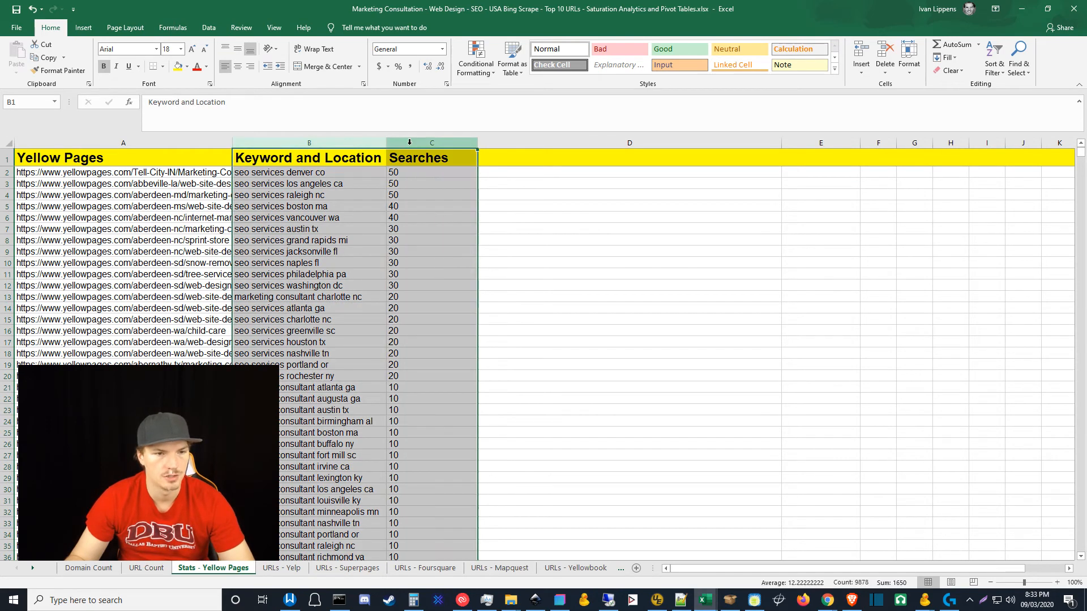
key("ctrl+c")
left_click(281, 567)
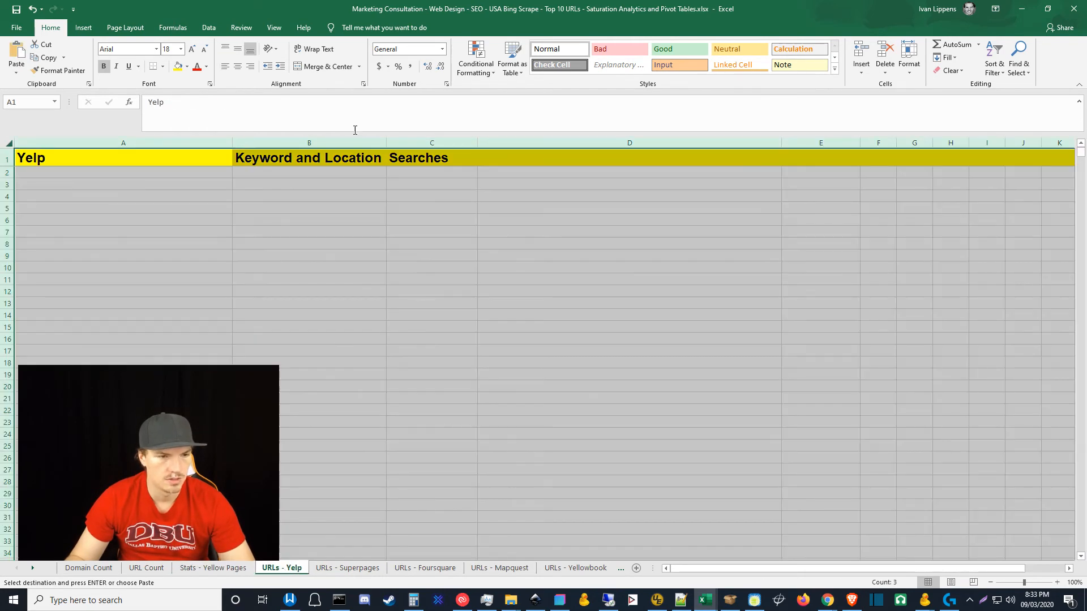
left_click(334, 184)
left_click(306, 145)
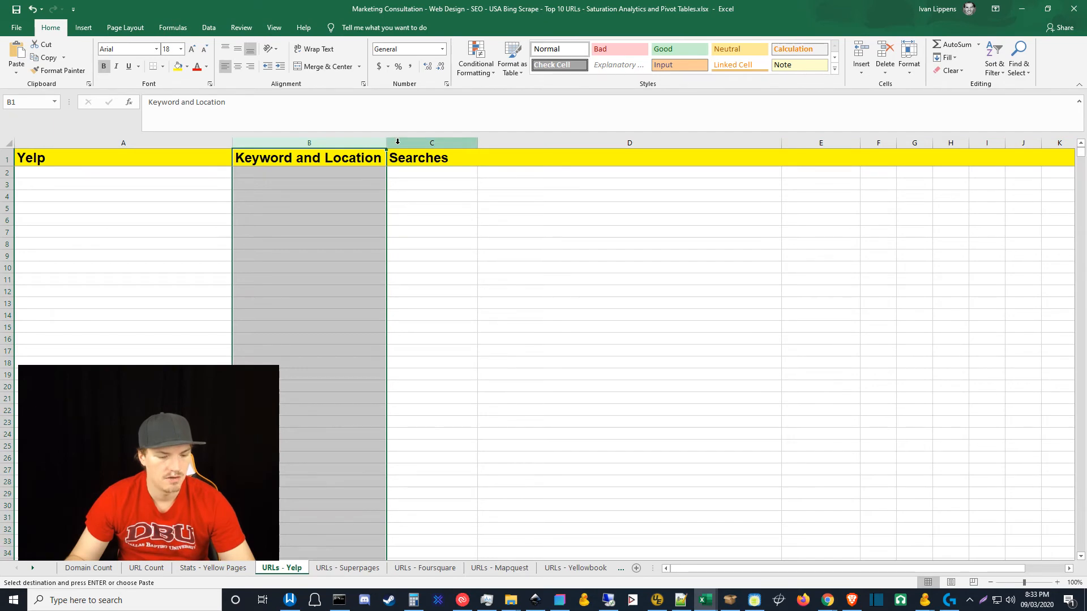
key("ctrl+v")
Start a PivotTable from column A of the Stats - Yellow Pages sheet, with the report placed on an existing worksheet.
left_click(226, 568)
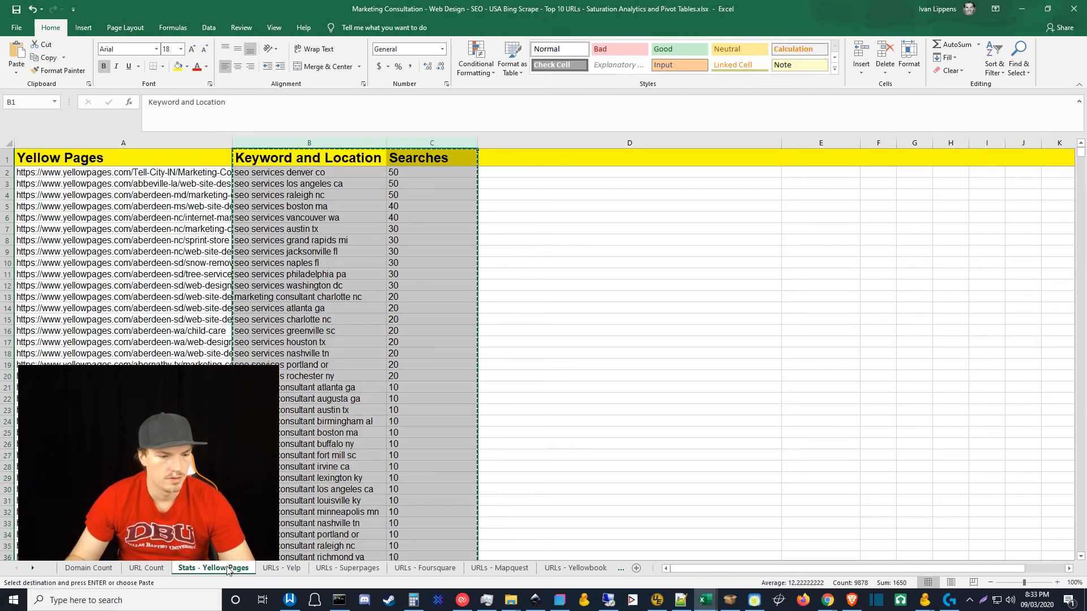
key("Down")
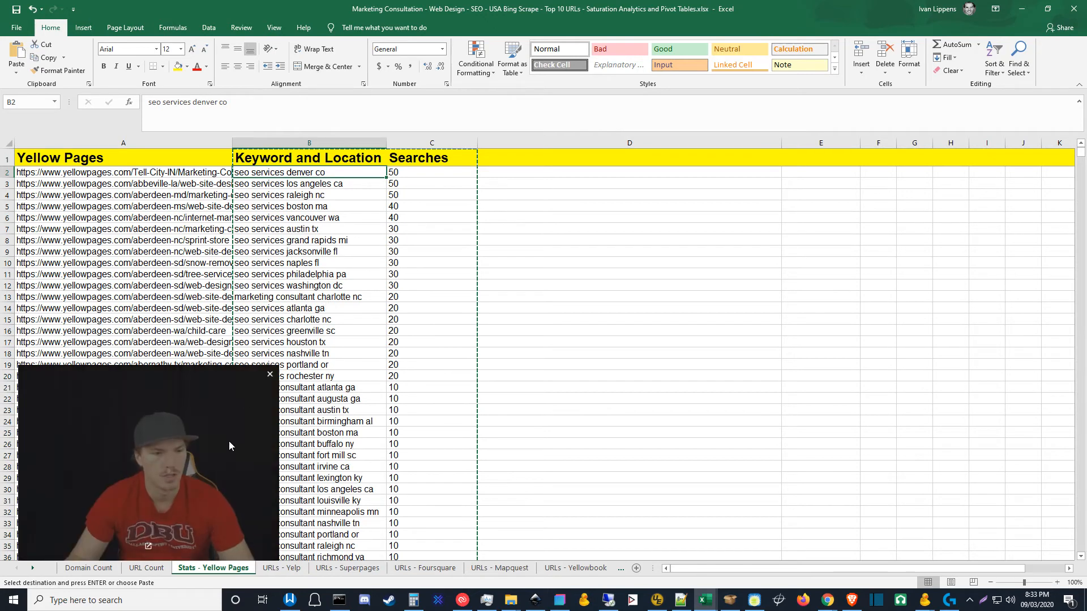
mouse_move(200, 450)
left_mouse_down()
mouse_move(183, 448)
mouse_move(198, 449)
left_mouse_up()
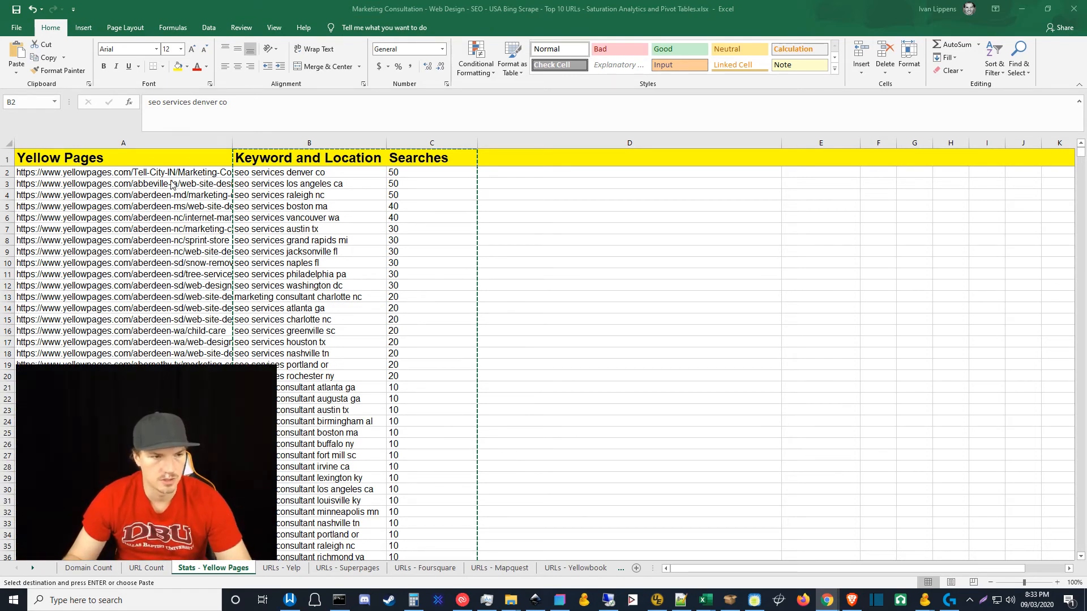
left_click(194, 185)
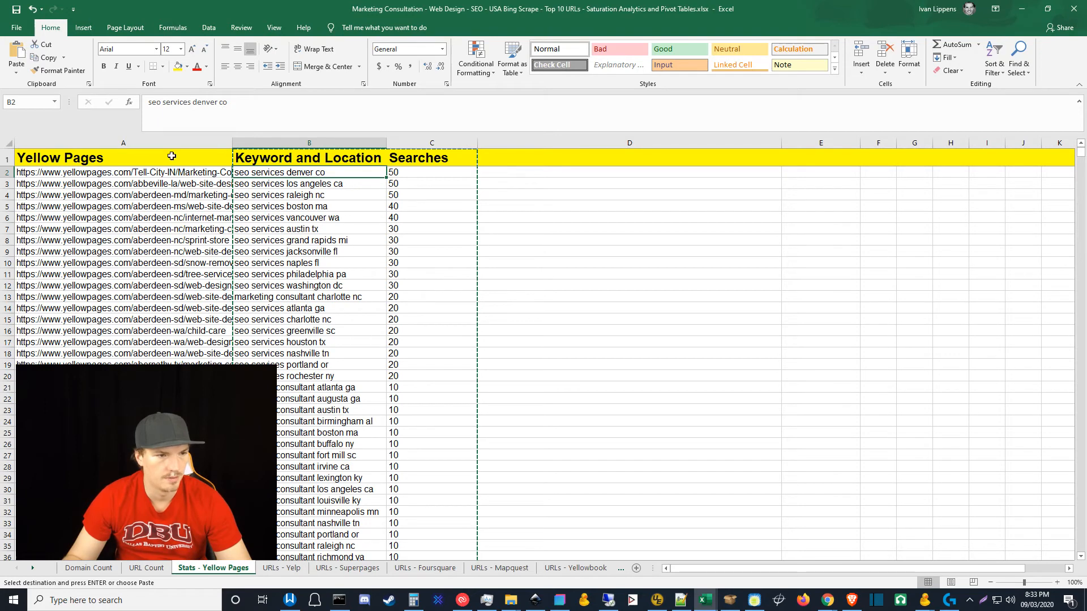
left_click(182, 144)
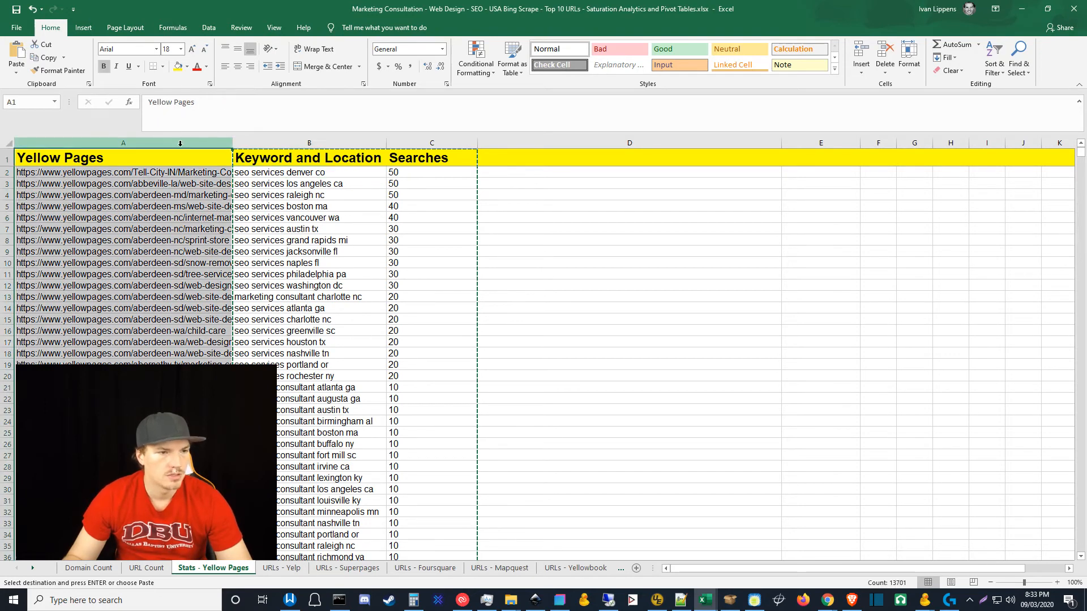
left_click(83, 28)
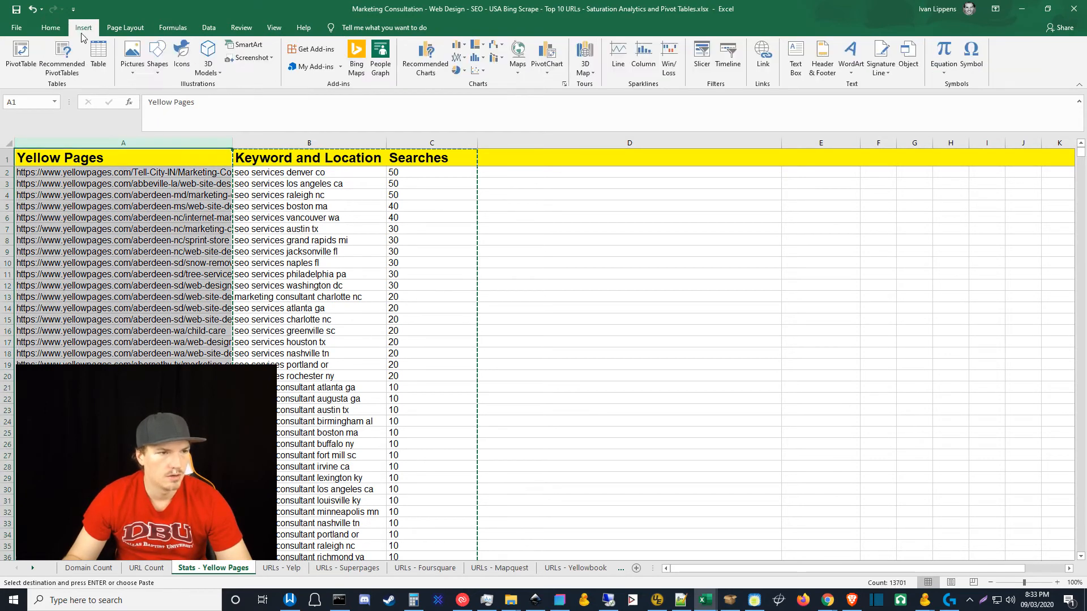
left_click(21, 55)
left_click(450, 318)
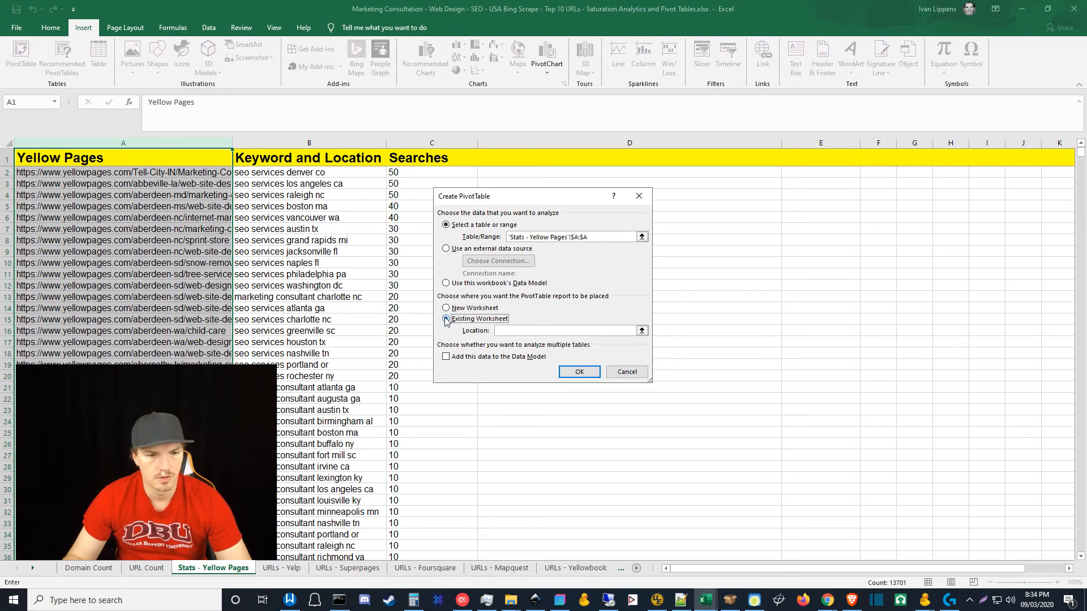
Set the PivotTable location to column D of the Stats - Yellow Pages sheet and create it.
left_click(642, 330)
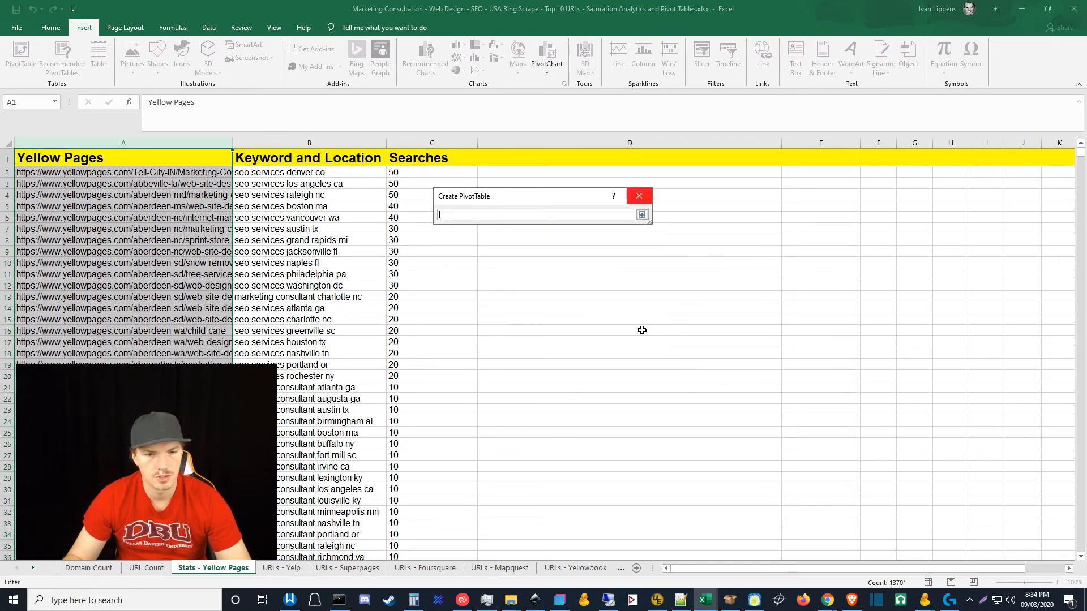
left_click(642, 215)
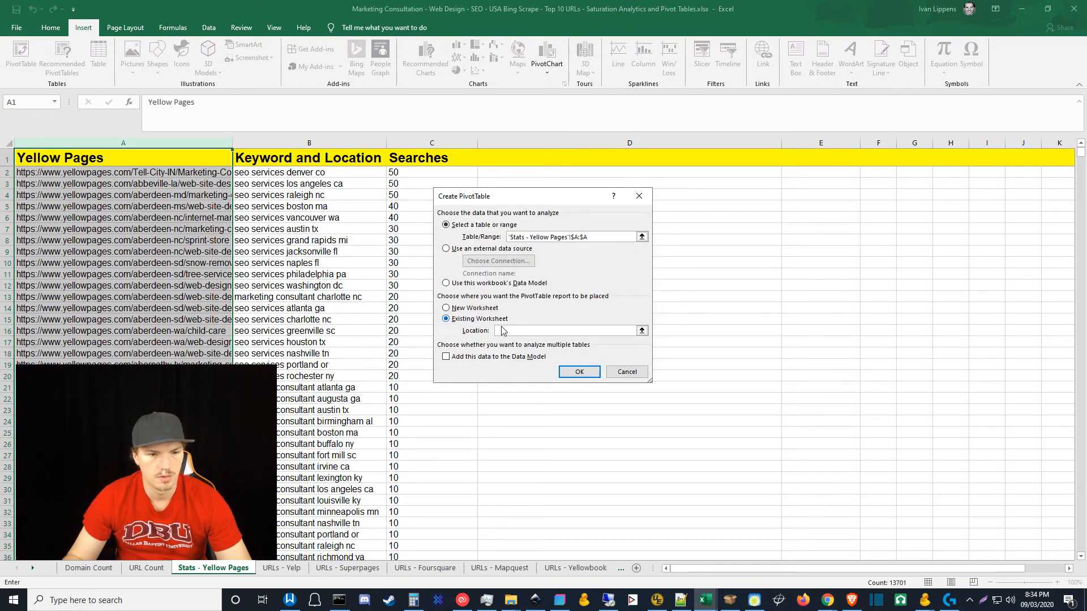
left_click(642, 330)
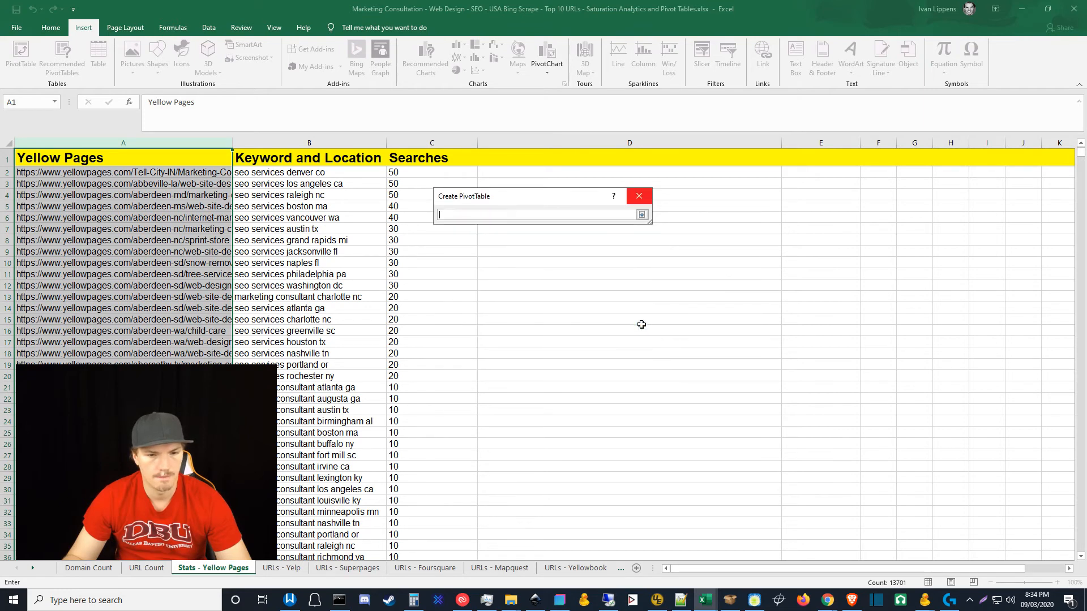
left_click(601, 143)
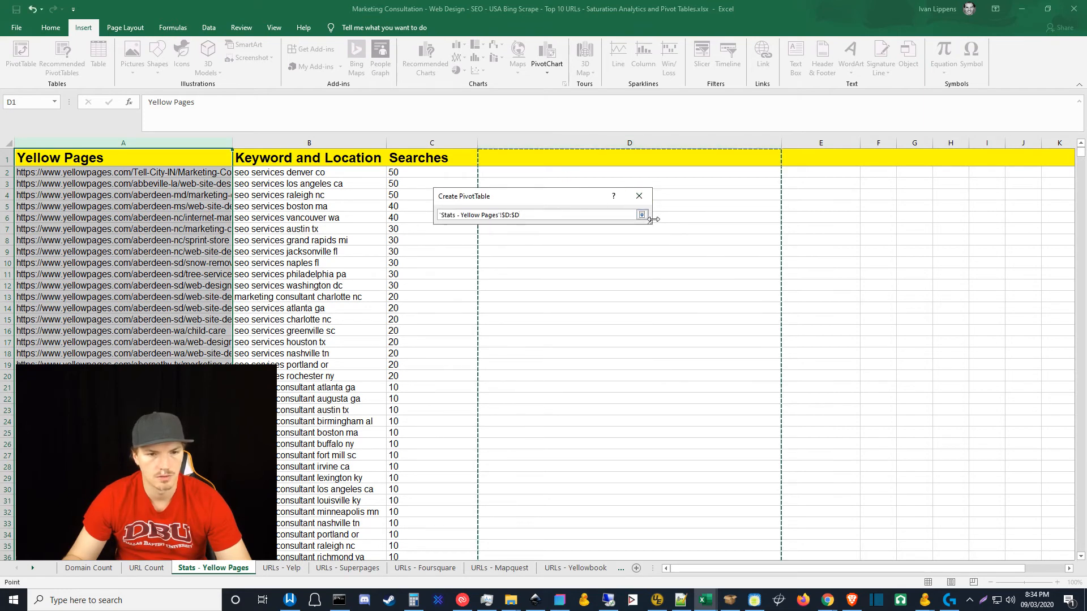
left_click(643, 216)
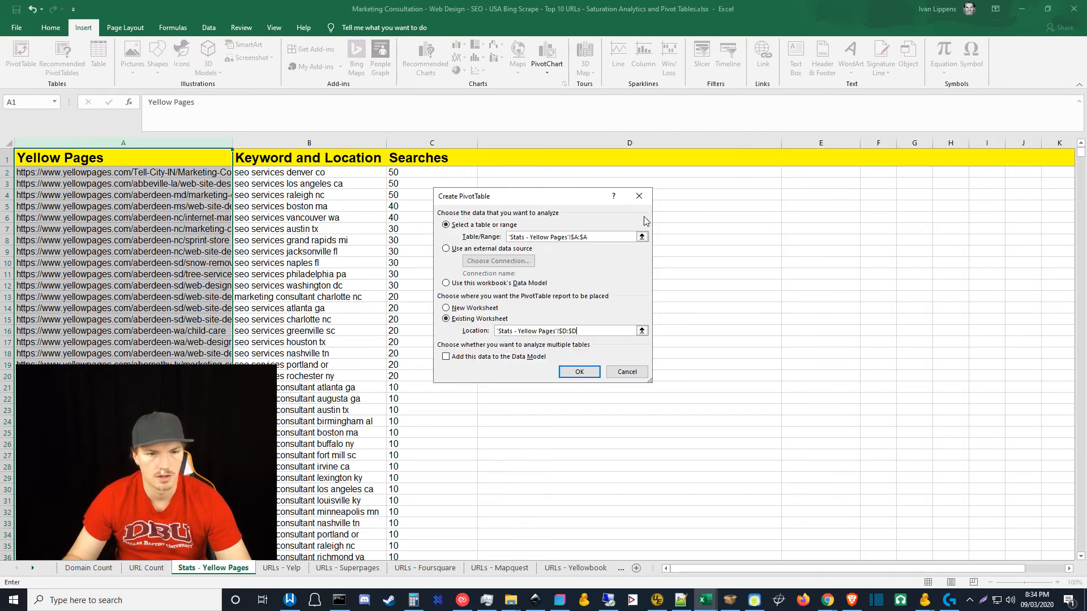
left_click(578, 372)
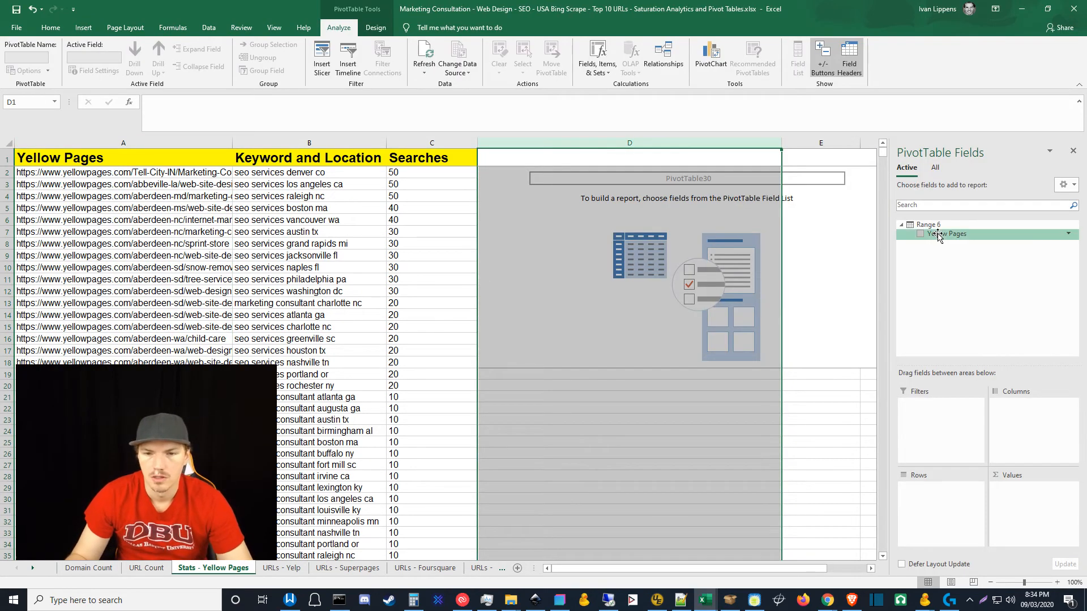
Add the Yellow Pages field to the PivotTable's rows and as a count in its values, then close the field list.
left_click_drag(938, 236, 931, 503)
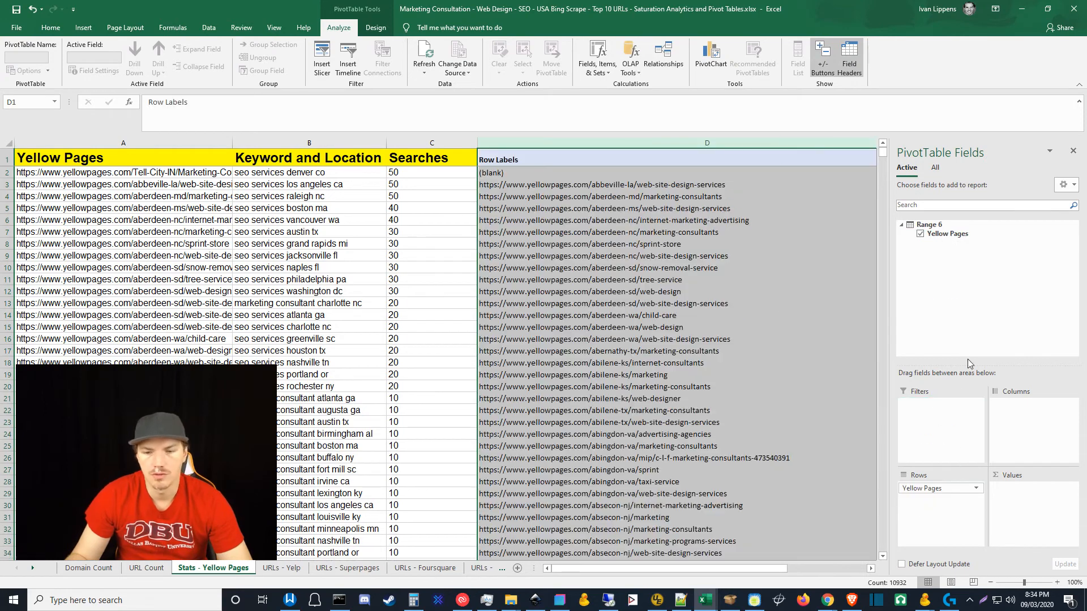
left_click_drag(942, 236, 1027, 507)
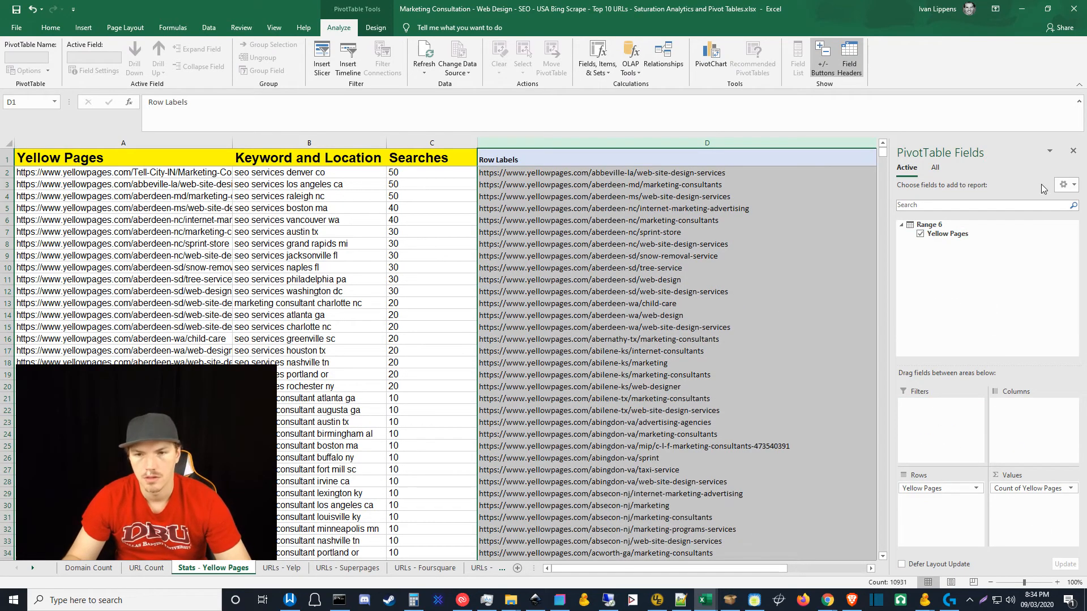
left_click(1072, 153)
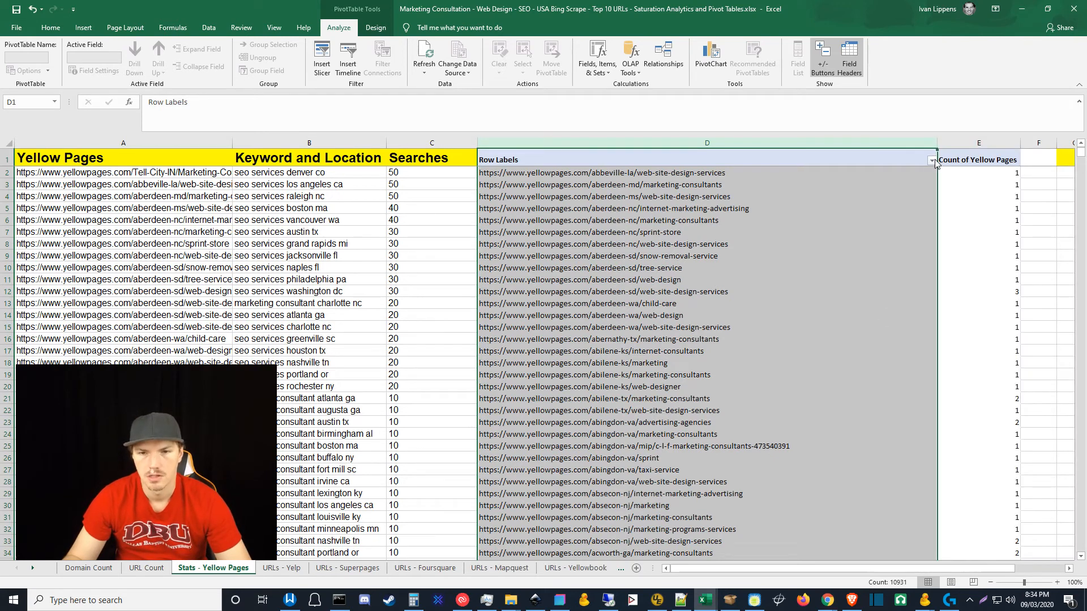
Narrow column D and sort the PivotTable's row labels in descending order by Count of Yellow Pages.
left_click_drag(937, 144, 794, 170)
left_click(787, 162)
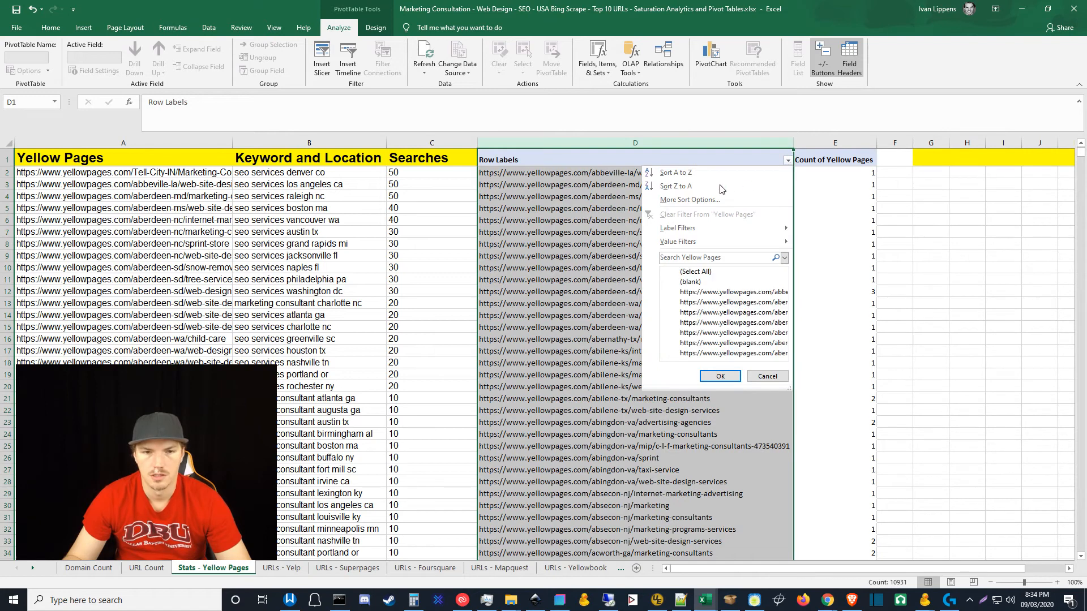
left_click(674, 197)
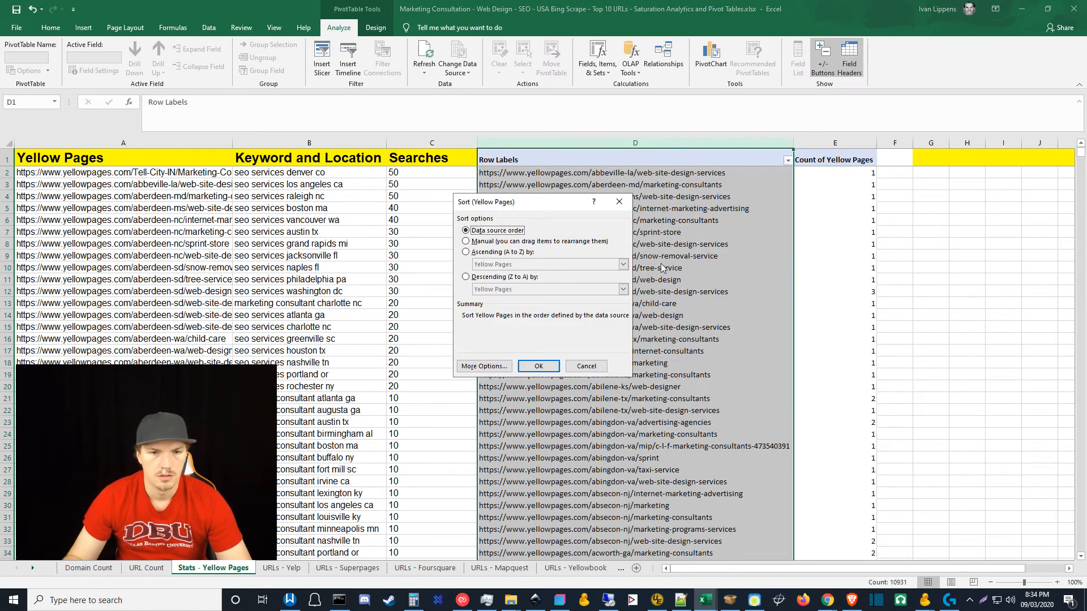
left_click(476, 276)
left_click(486, 289)
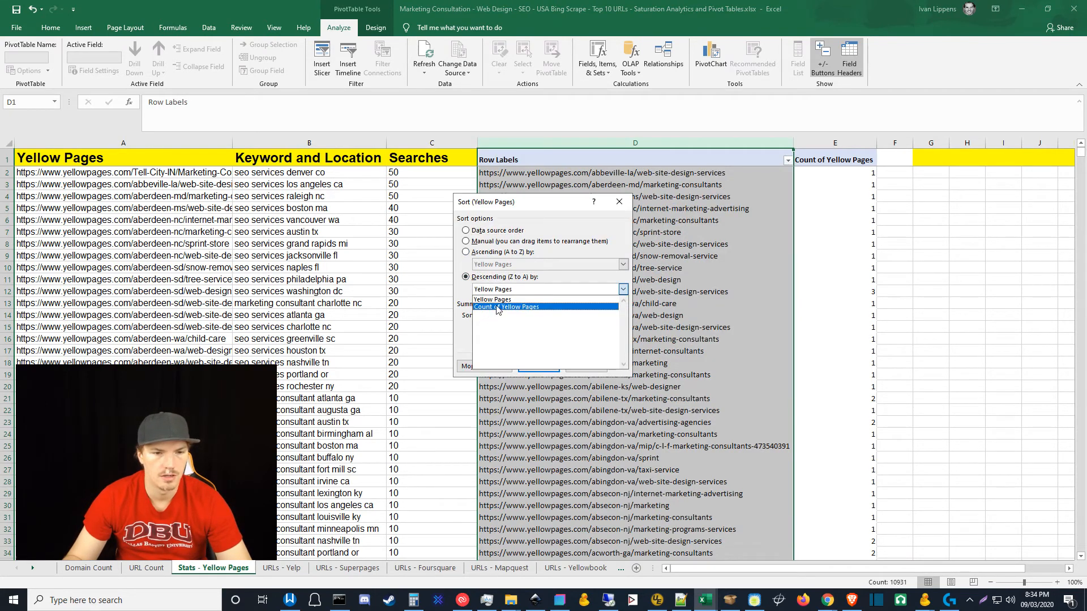
left_click(497, 307)
left_click(537, 368)
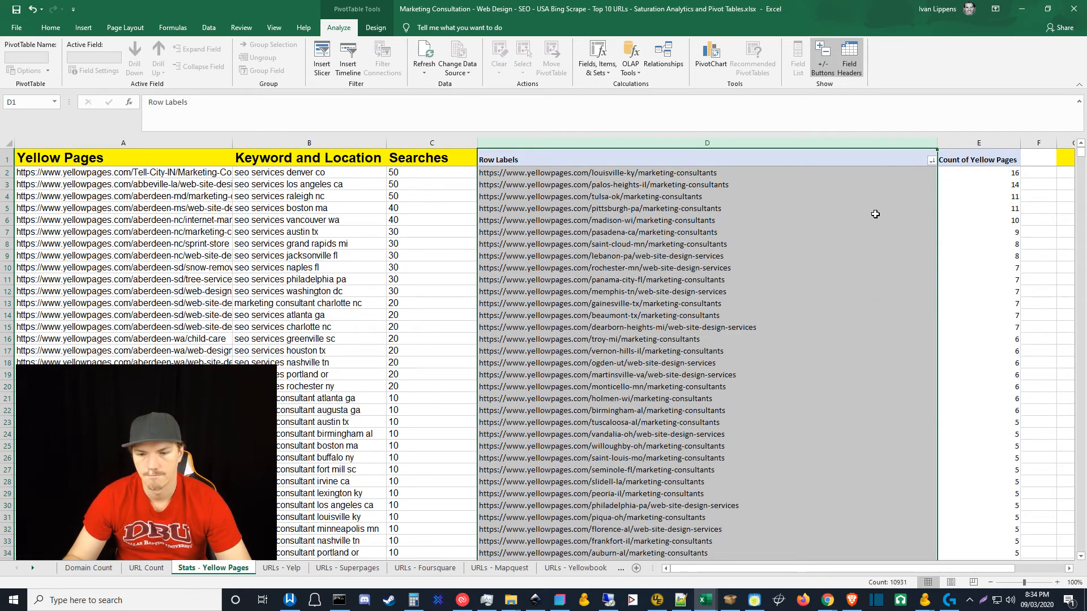
Filter the PivotTable's row labels to items whose Count of Yellow Pages is greater than or equal to 4.
mouse_move(1083, 156)
left_mouse_down()
mouse_move(1081, 170)
mouse_move(1081, 152)
left_mouse_up()
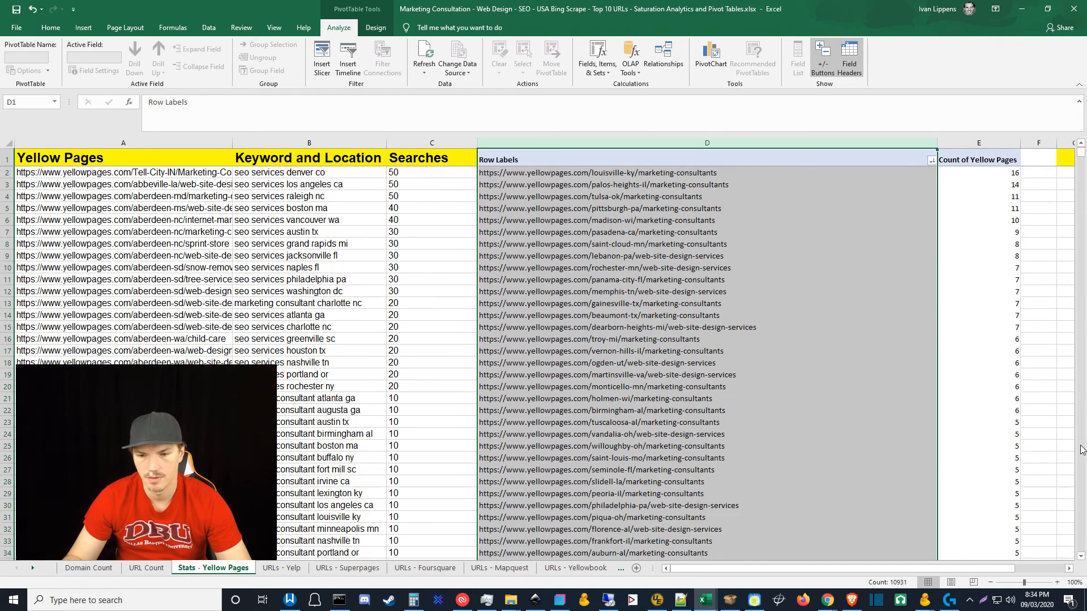
left_click(1082, 450)
left_click(1082, 450)
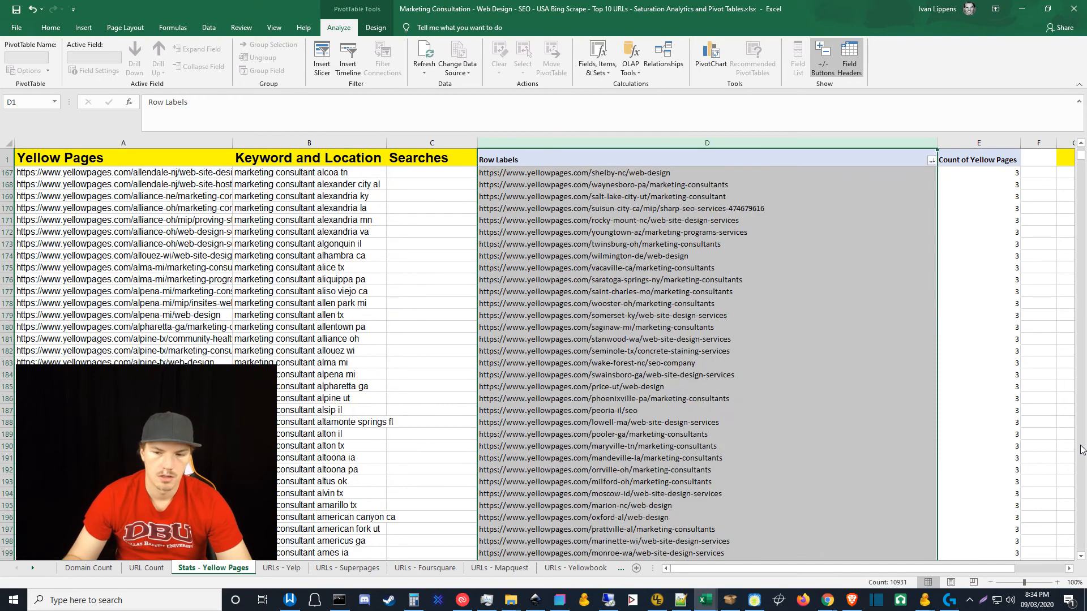
left_click(1082, 450)
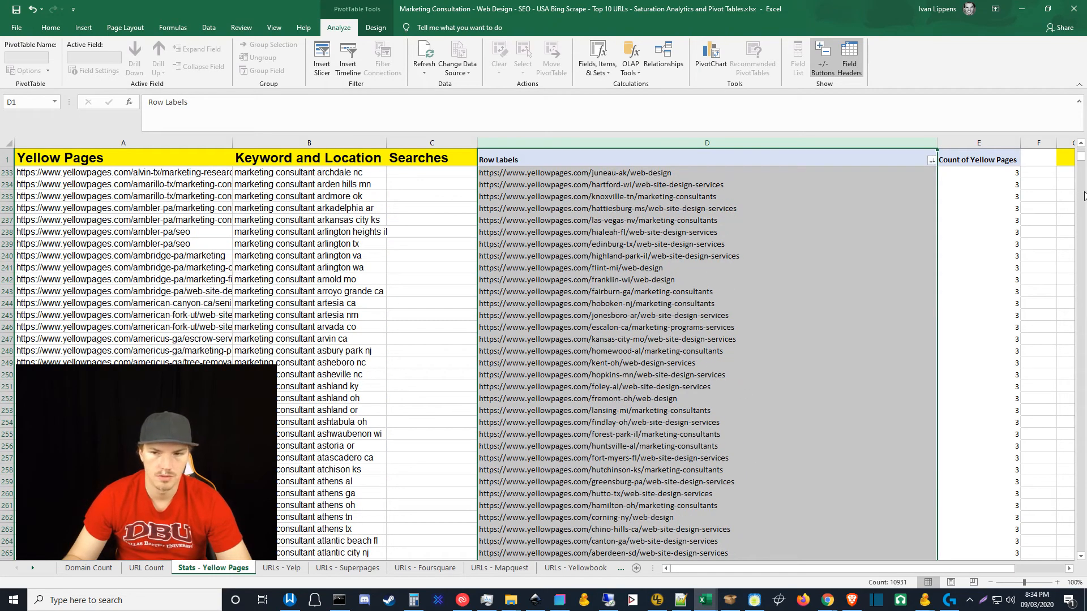
left_click_drag(1081, 156, 1081, 149)
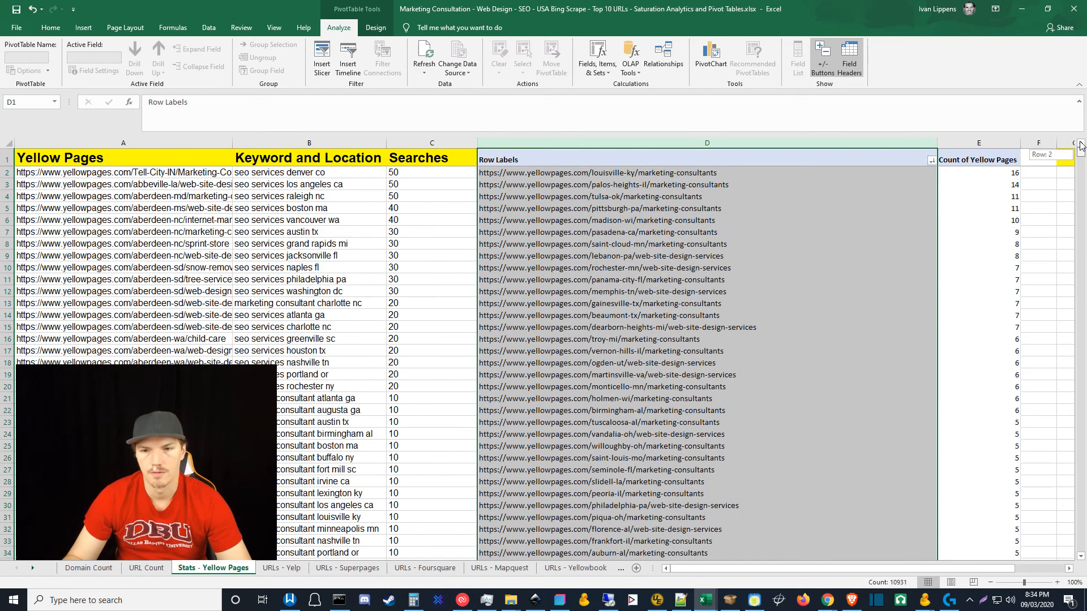
left_click(931, 160)
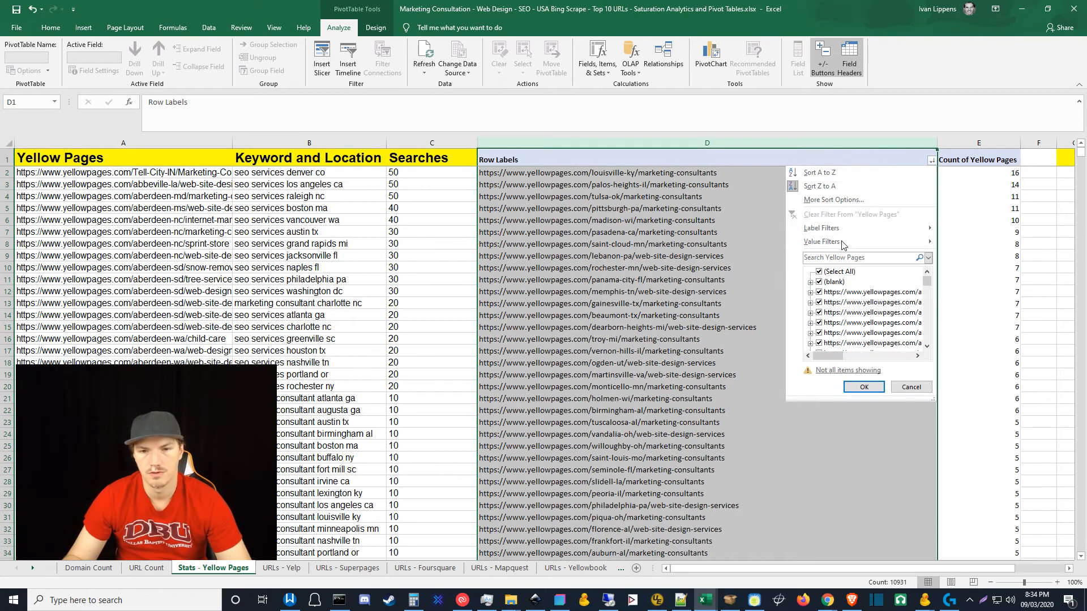
mouse_move(926, 247)
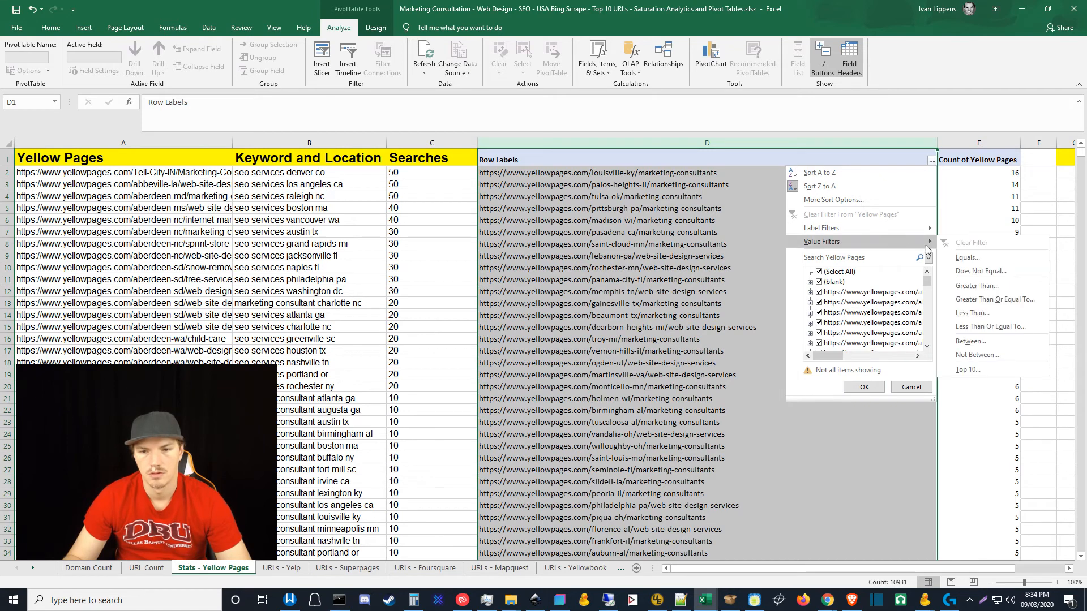
left_click(976, 306)
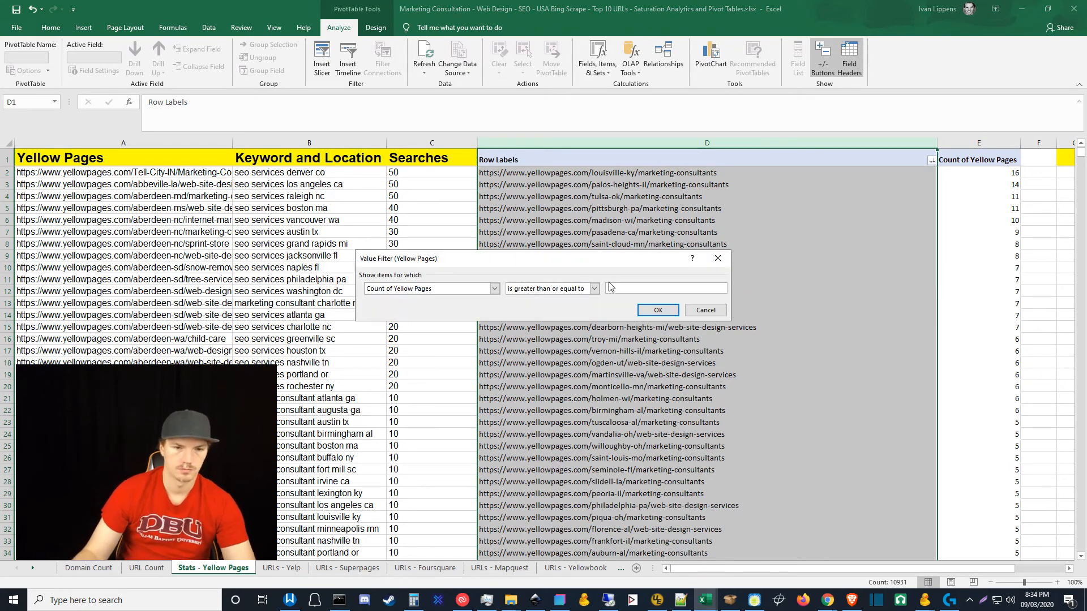
type("4")
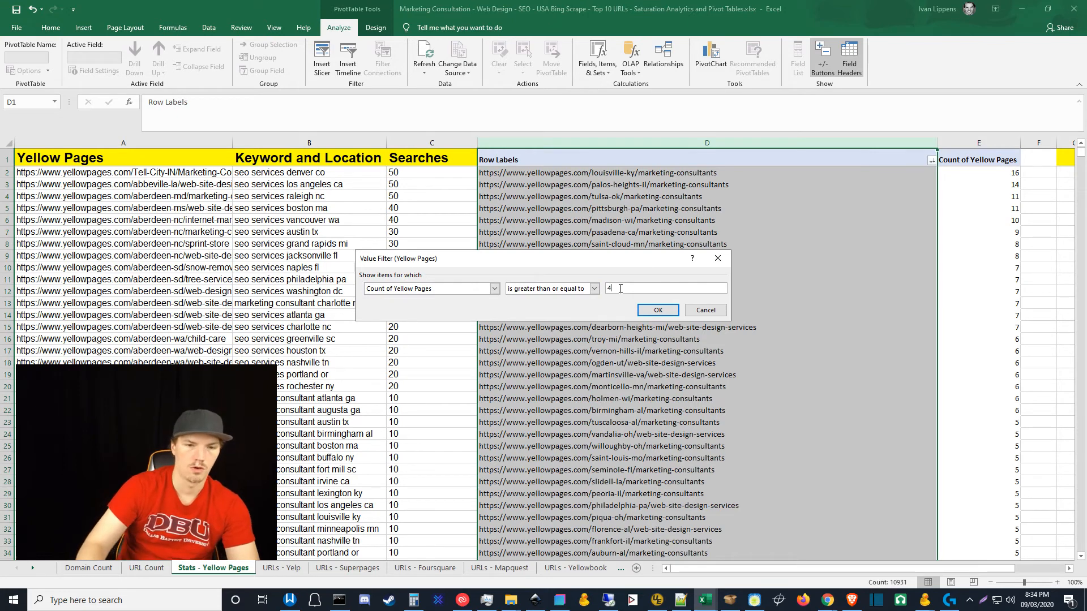
key("Return")
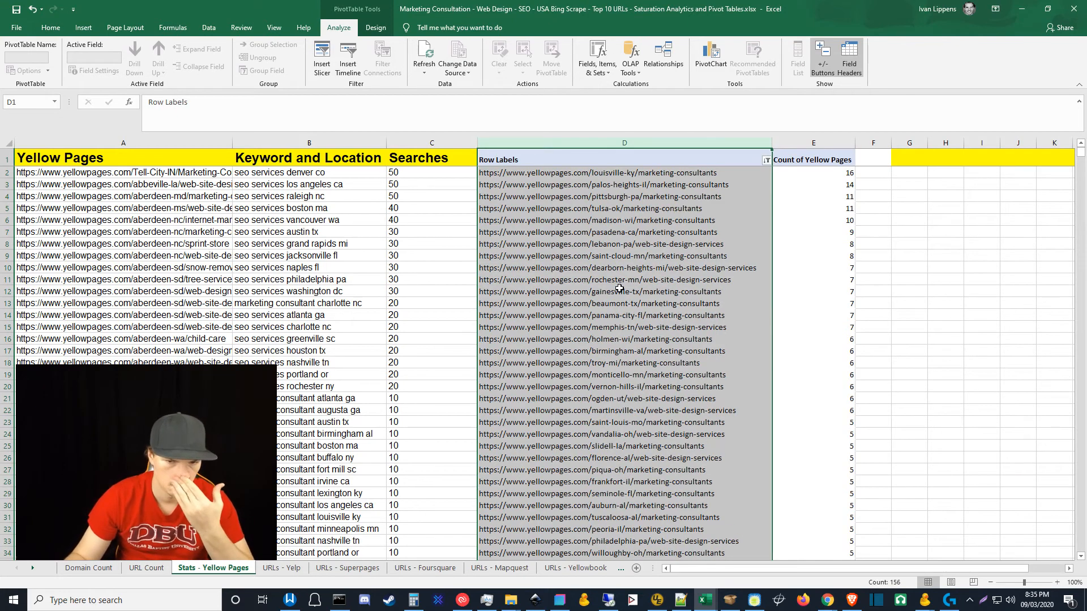
Compare the top-ranked Louisville and Palos Heights URLs in the PivotTable with the Louisville keyword's search volume in columns B and C.
left_click(690, 269)
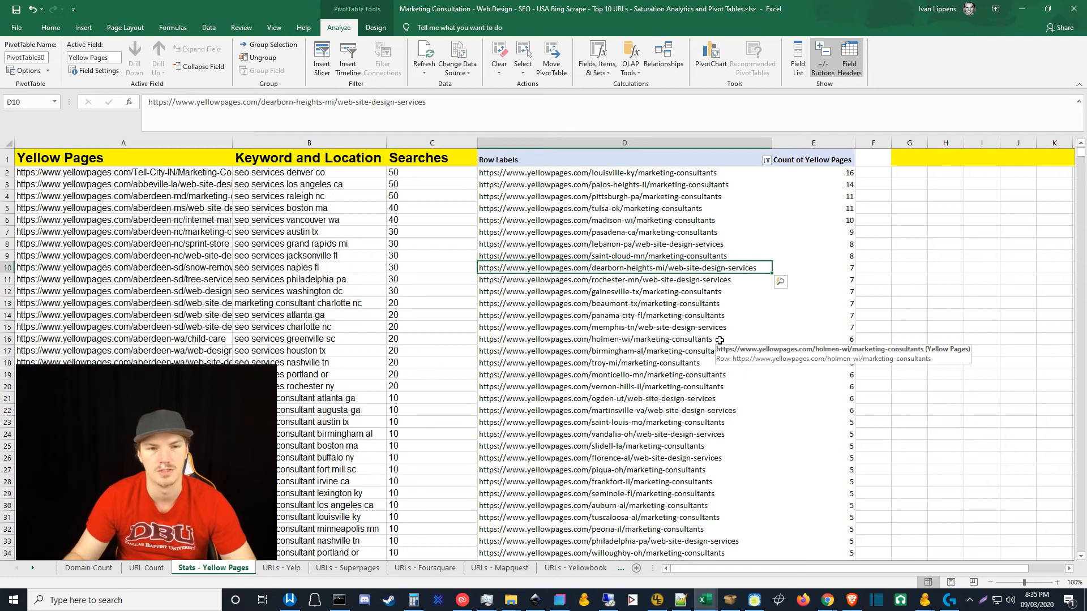
left_click(611, 173)
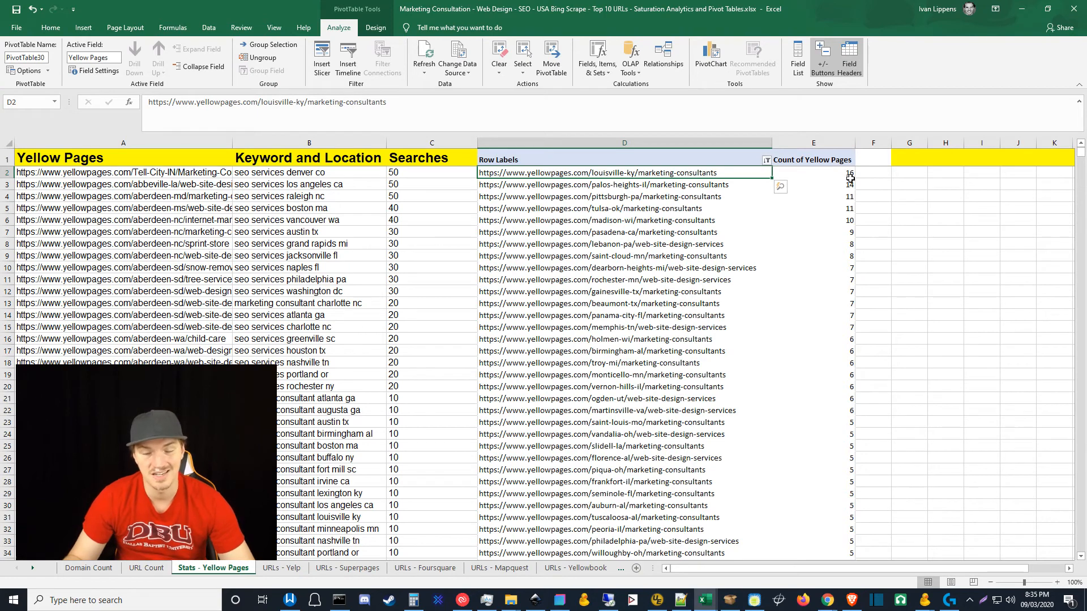
mouse_move(850, 179)
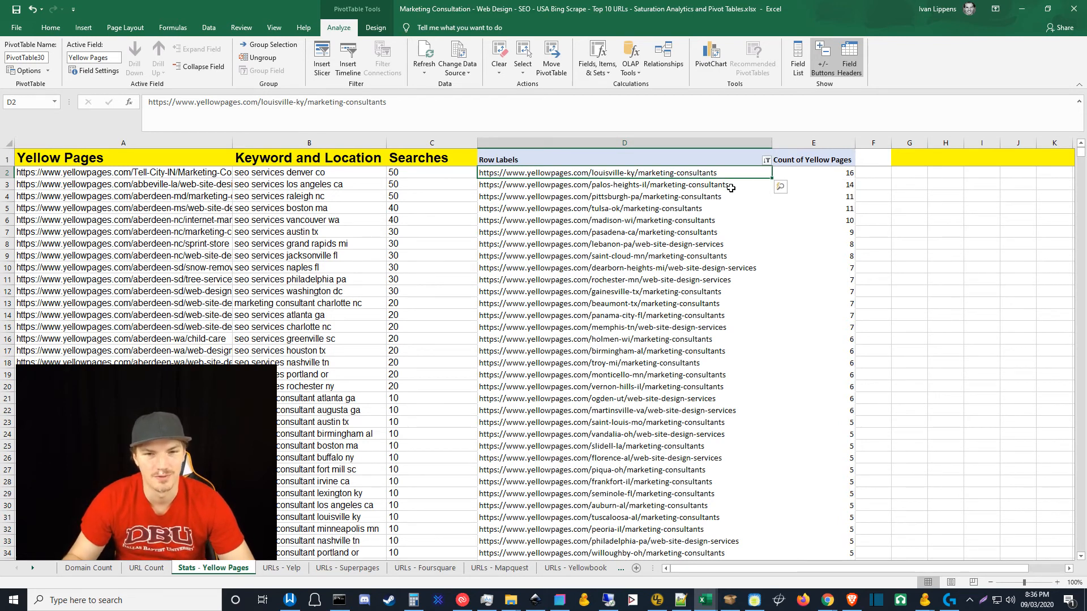
left_click(728, 187)
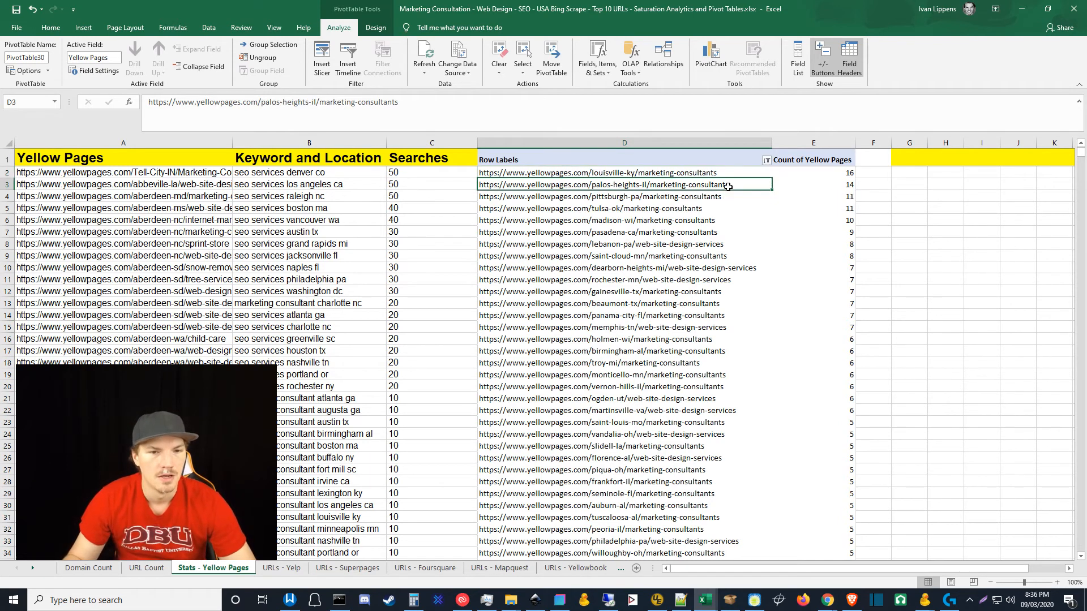
left_click(697, 174)
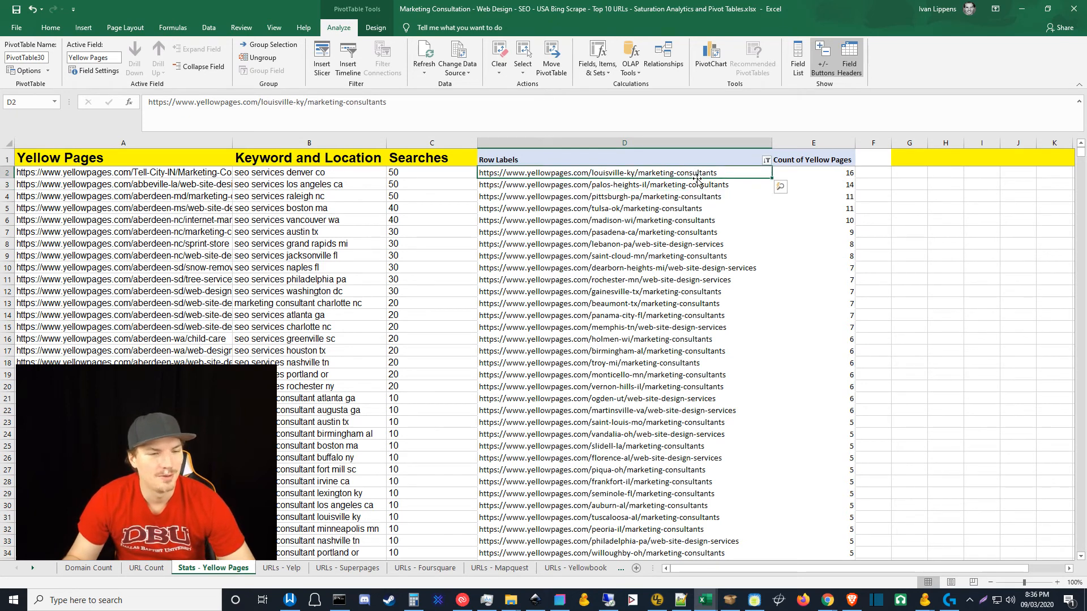
left_click(349, 520)
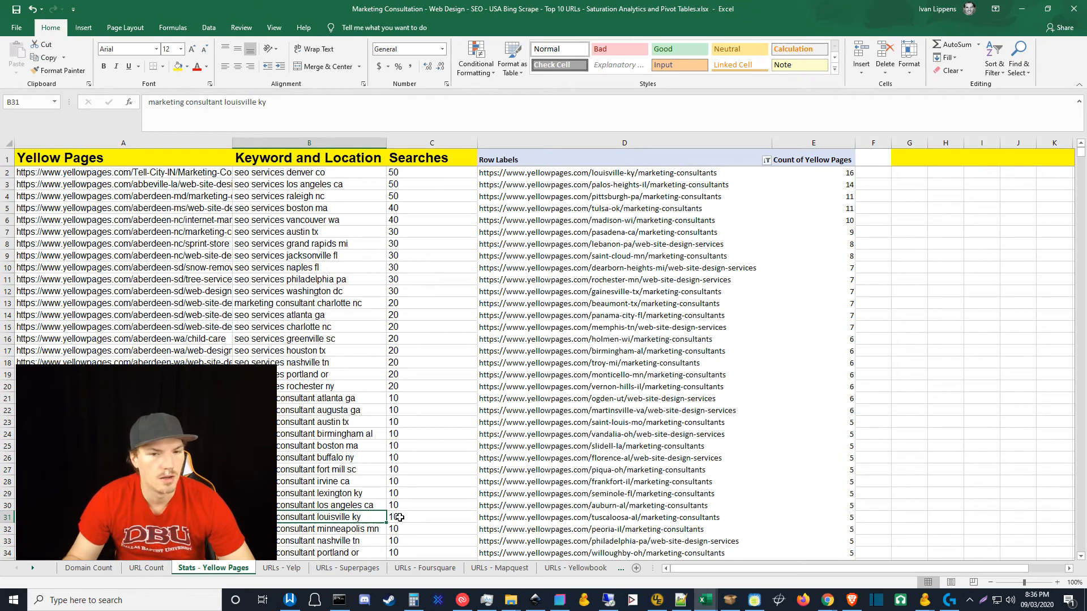
left_click(710, 176)
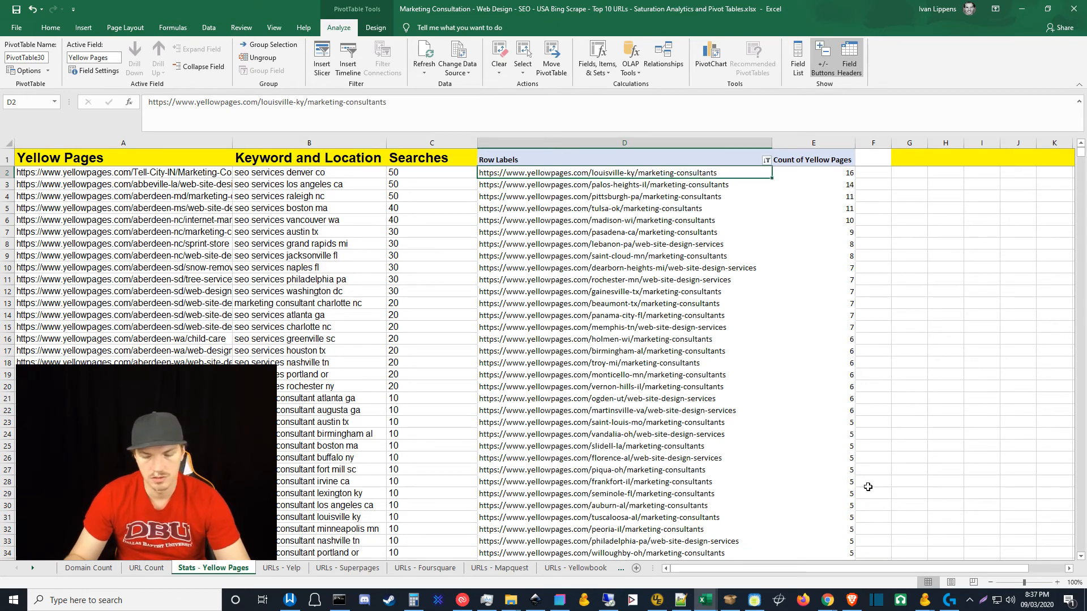
Switch to the Brave private window, open a new tab and close the two Yelp web design tabs.
left_click(852, 601)
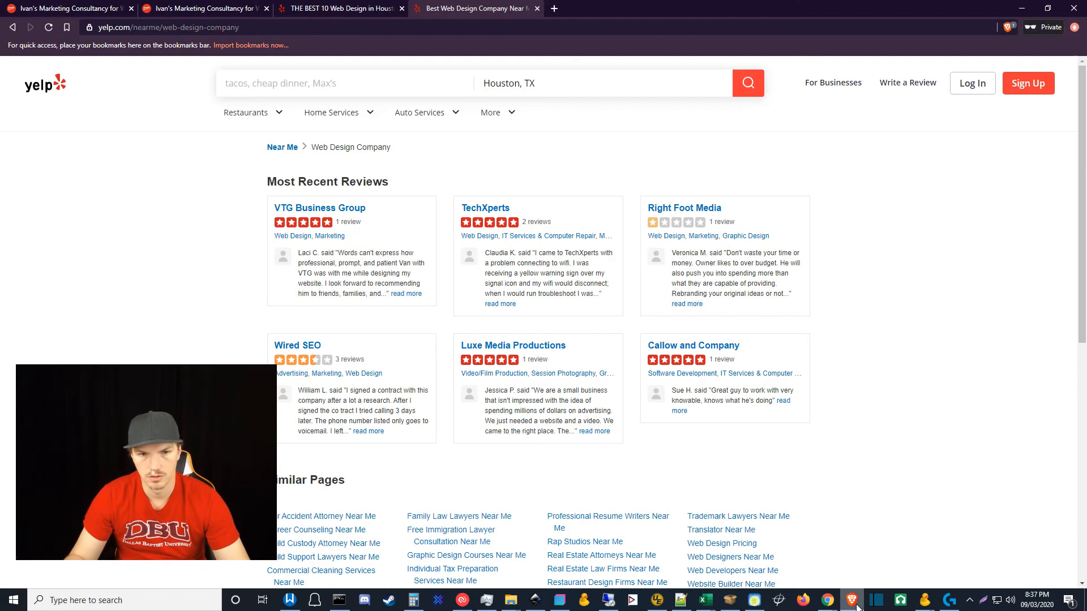
left_click(554, 7)
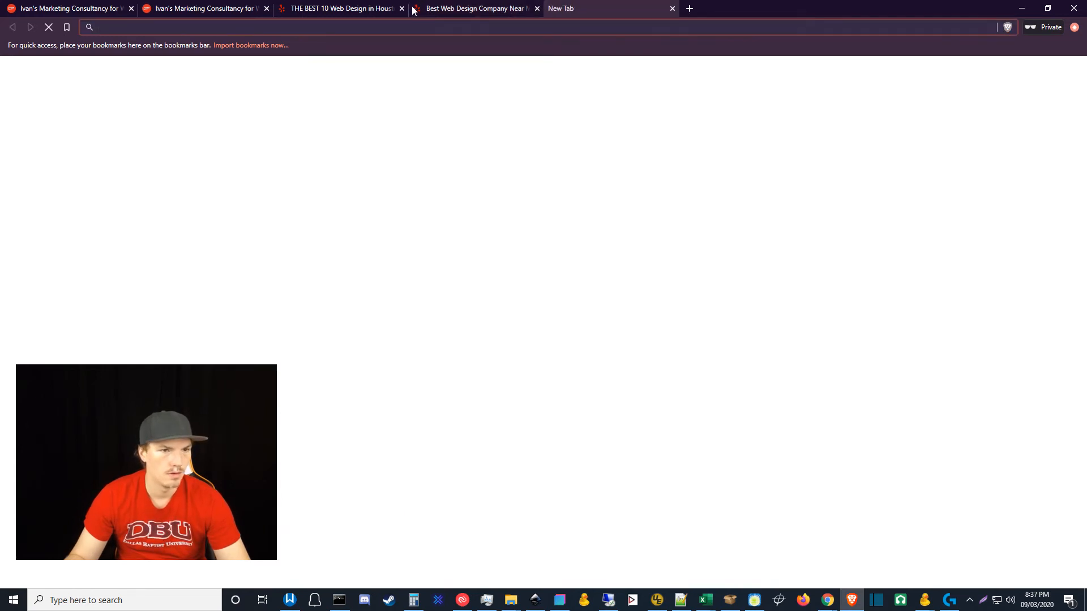
left_click(401, 9)
left_click(401, 9)
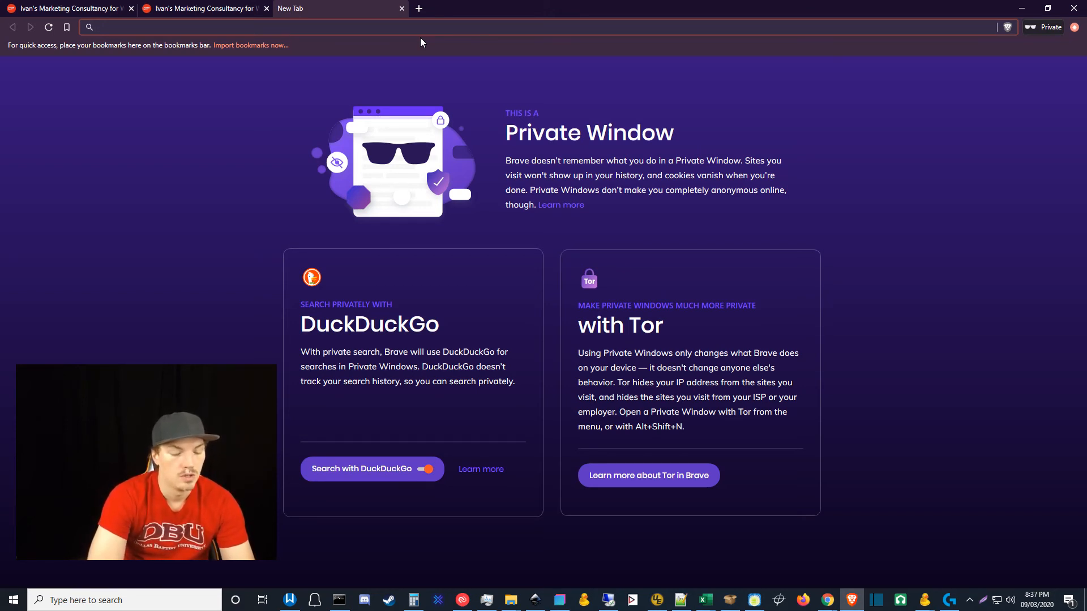
Search the web for "marketing consultants louisville ky" in the new tab.
type("mark")
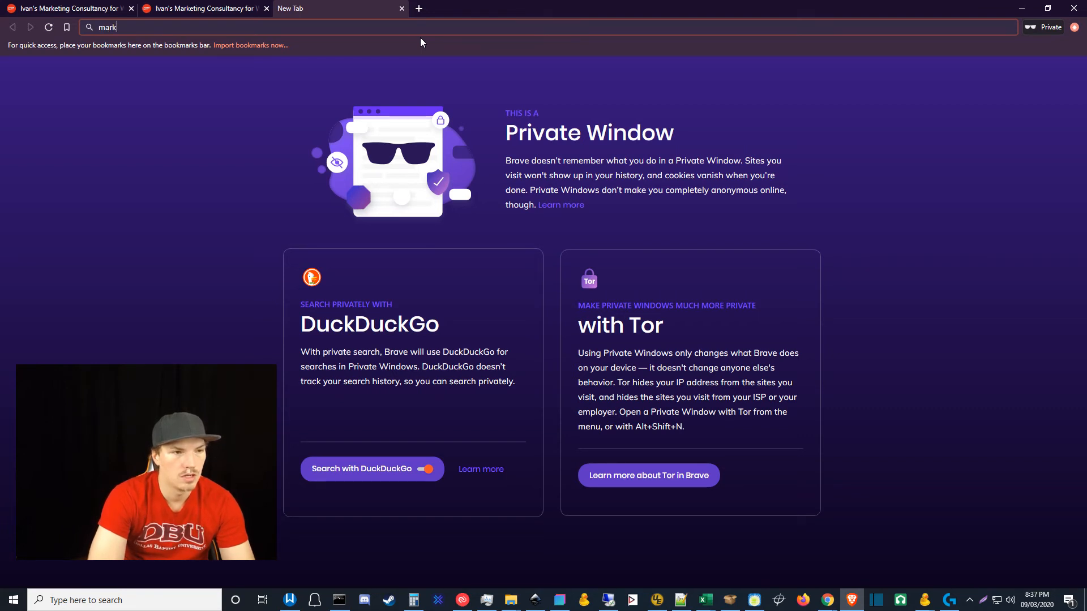
type("eting")
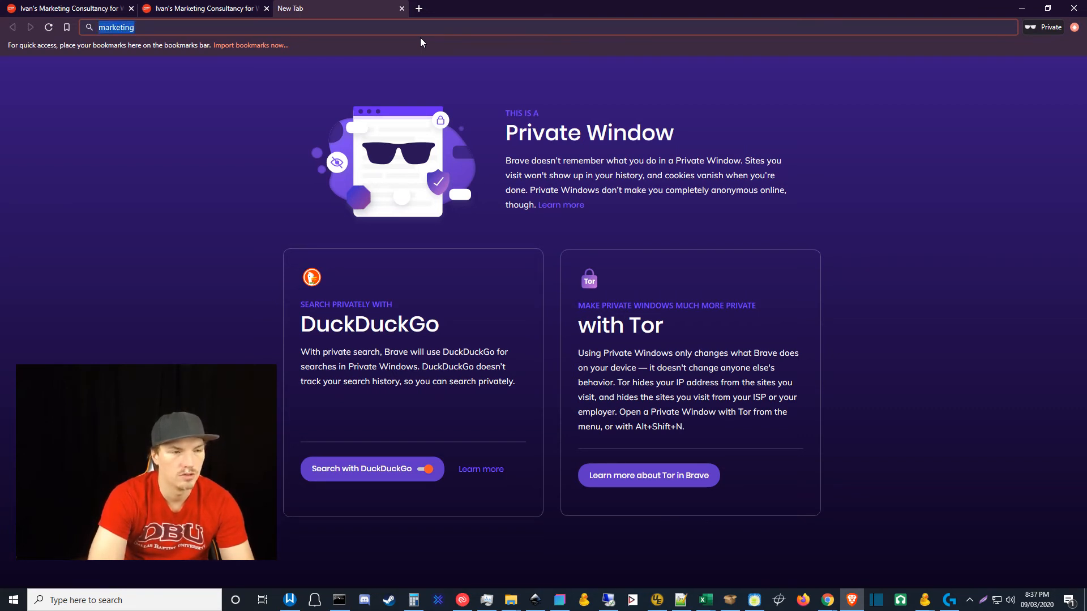
type("m")
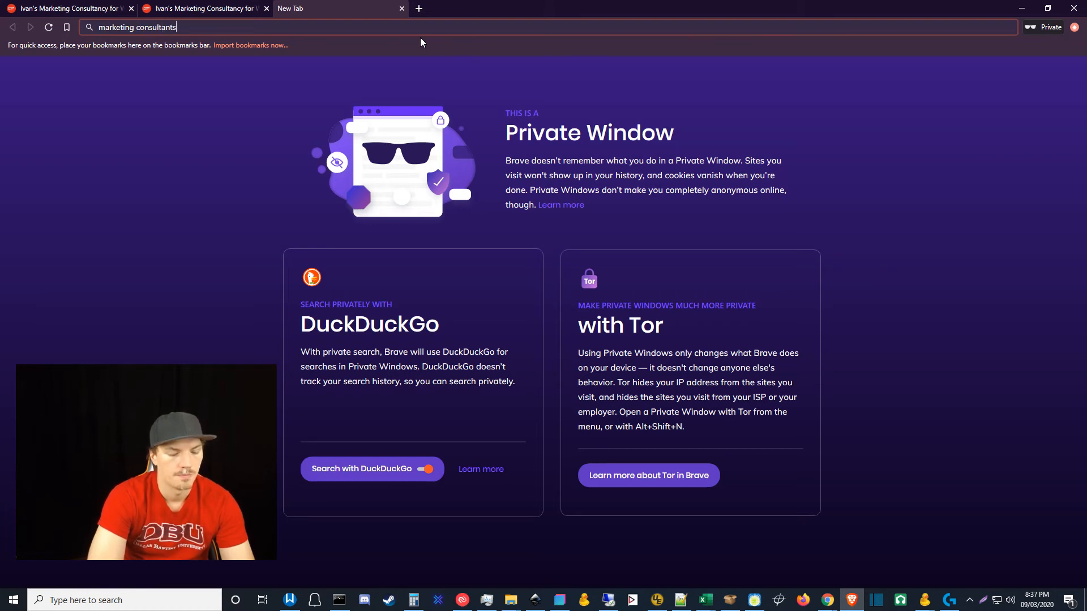
type("uisville ky")
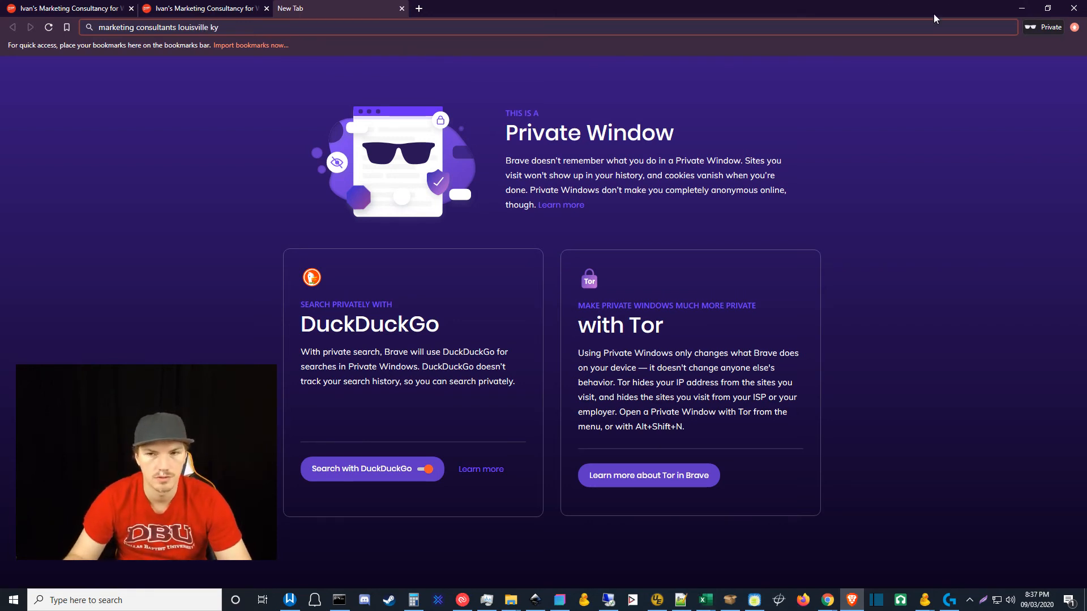
left_click(1023, 8)
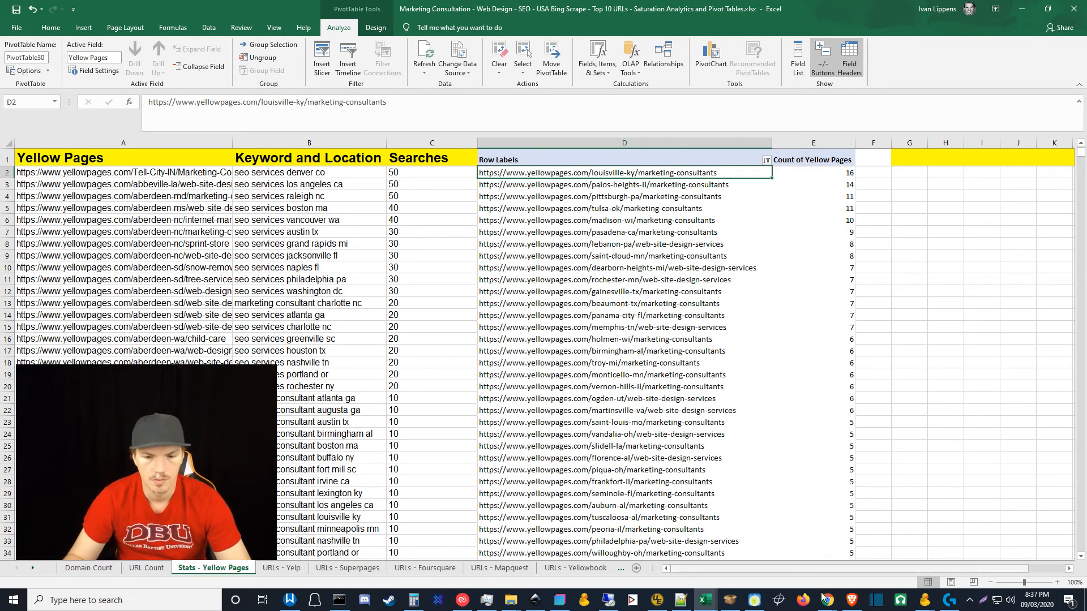
left_click(852, 605)
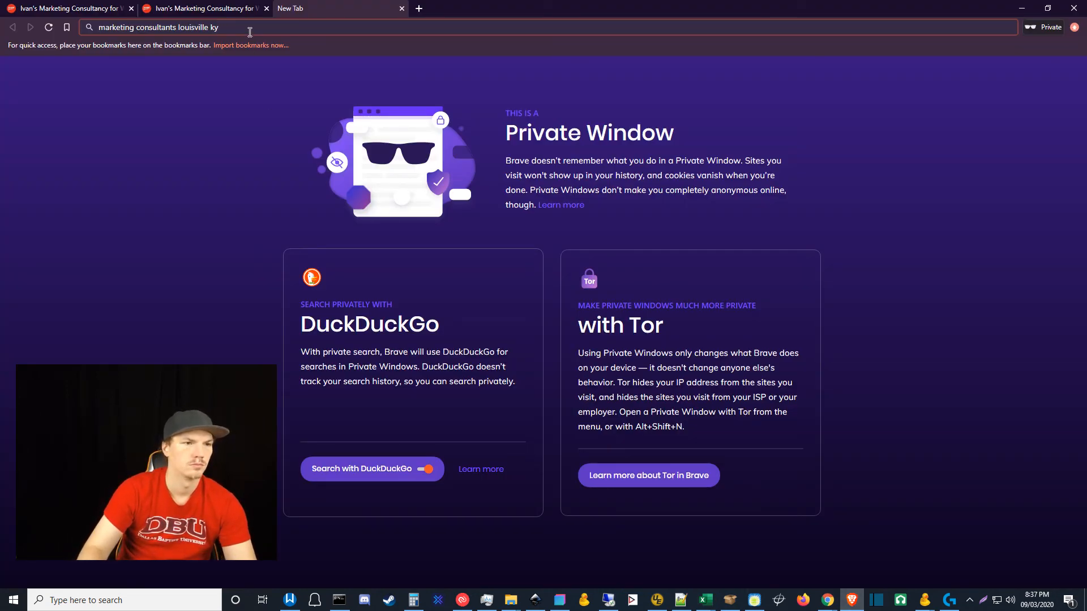
key("Return")
Examine the first page of Google results for the Louisville marketing consultants search to see which sites and directories rank.
scroll(562, 288, "down", 1)
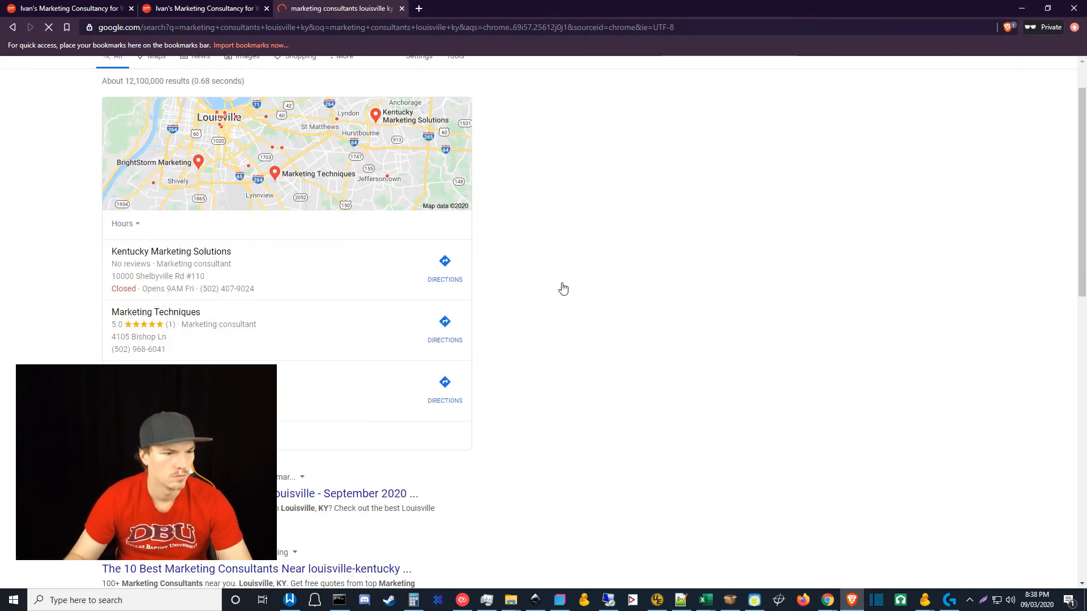
scroll(562, 288, "down", 2)
scroll(454, 388, "down", 1)
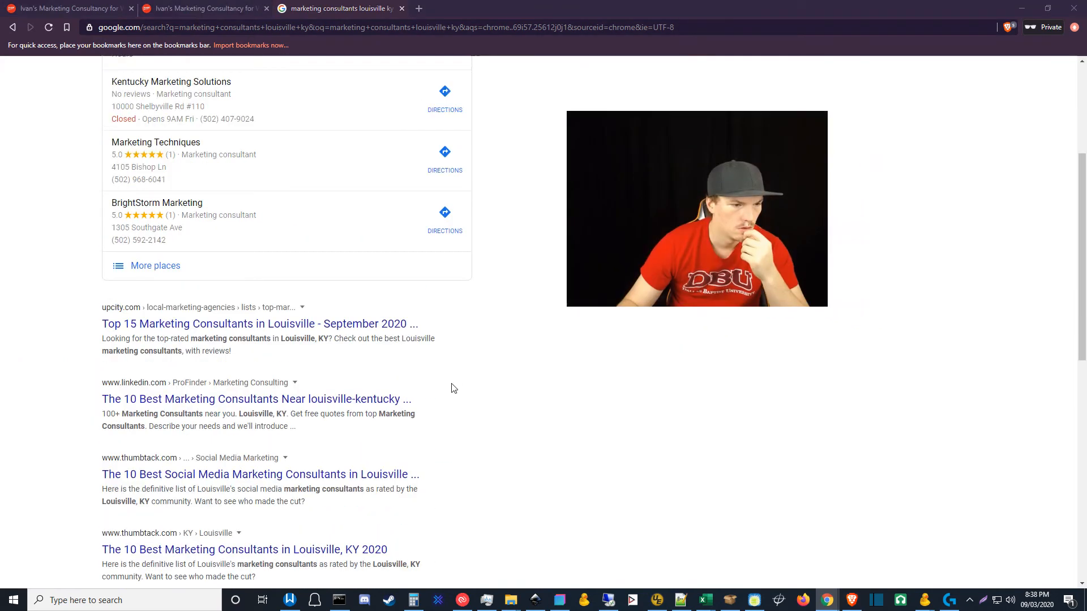
scroll(454, 388, "down", 1)
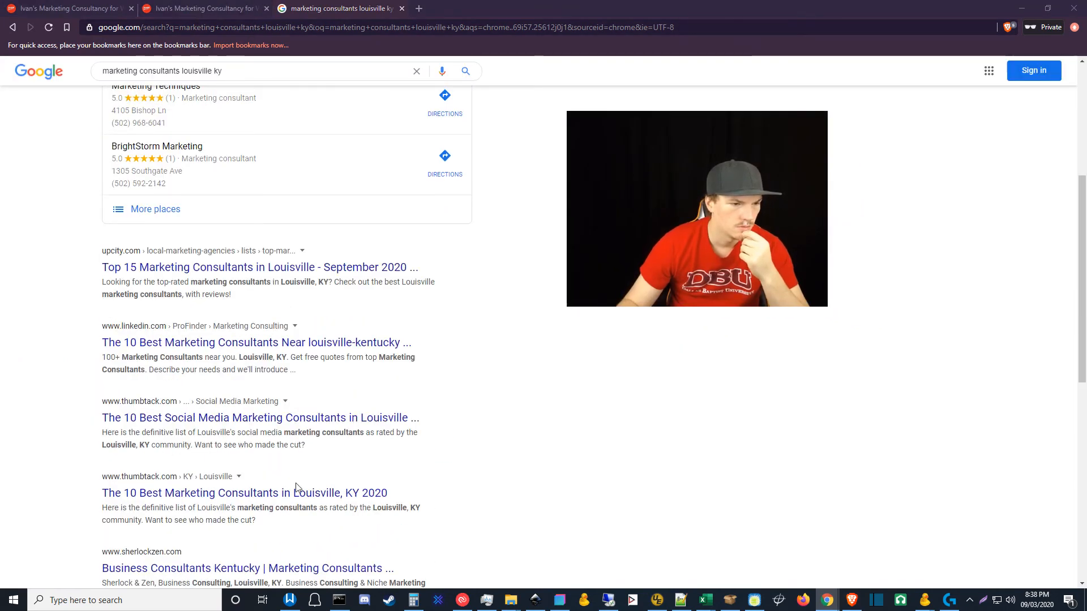
scroll(492, 464, "down", 6)
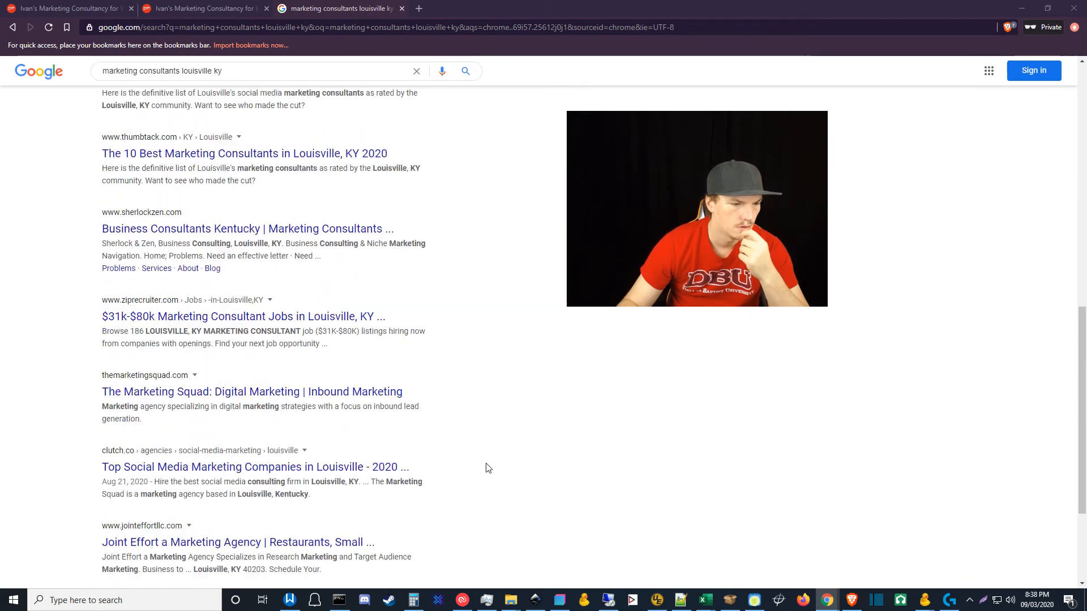
scroll(488, 467, "down", 3)
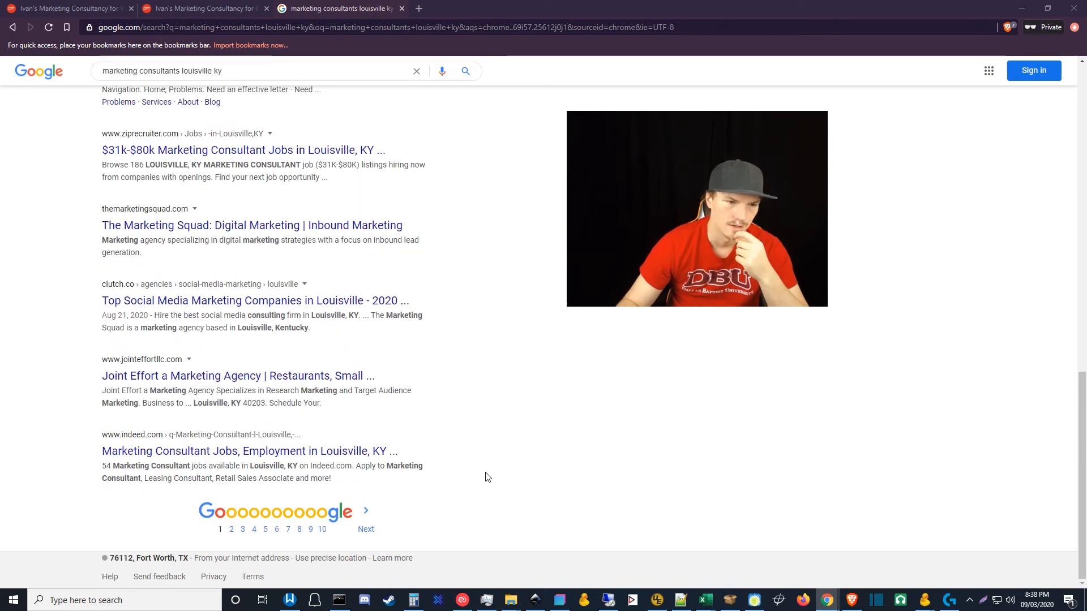
scroll(487, 448, "up", 3)
scroll(488, 453, "up", 2)
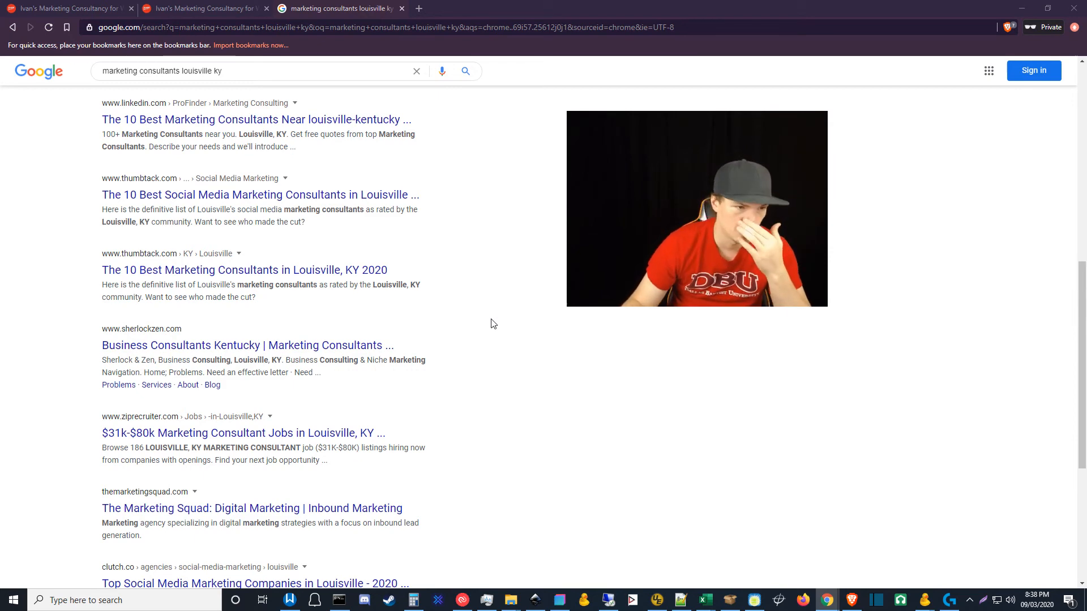
Switch to the Excel workbook to check the second-ranked Palos Heights URL in the PivotTable and return to the Brave private window.
scroll(480, 412, "up", 3)
scroll(480, 418, "up", 6)
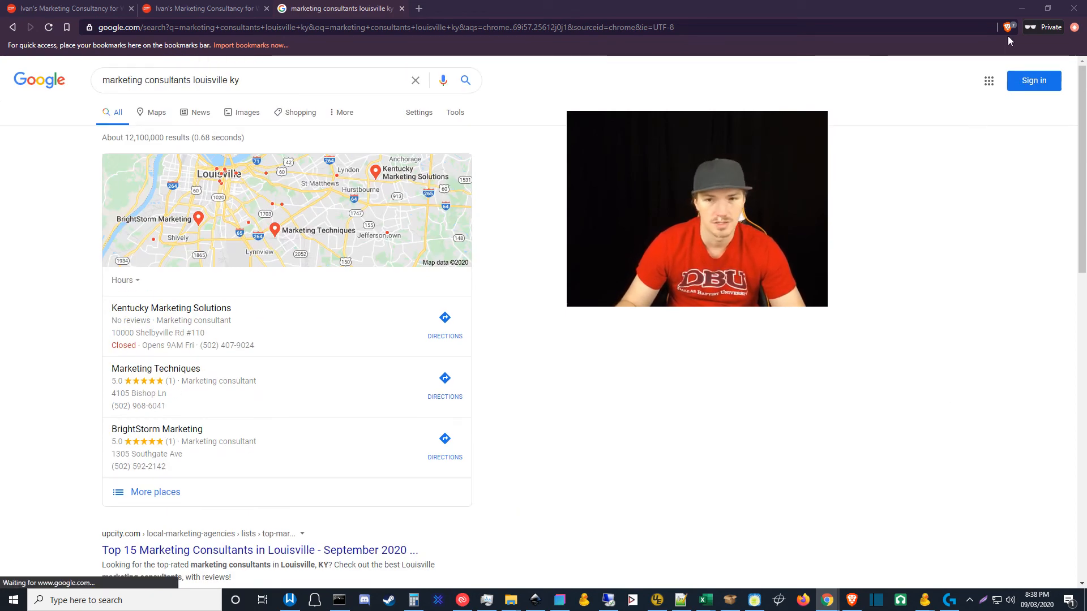
key("alt+Tab")
left_click_drag(721, 258, 418, 381)
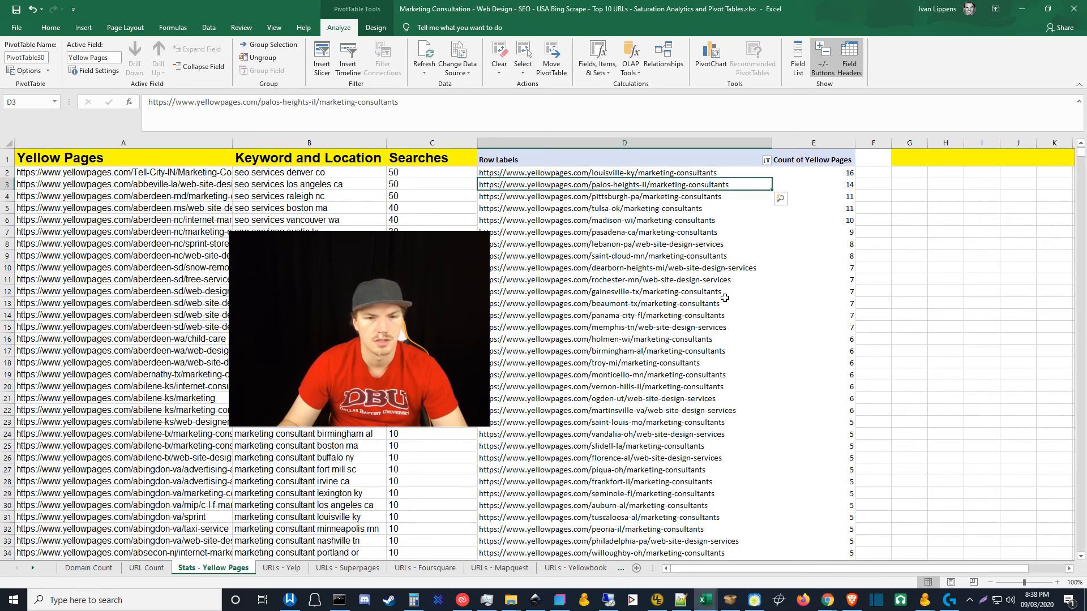
left_click(854, 604)
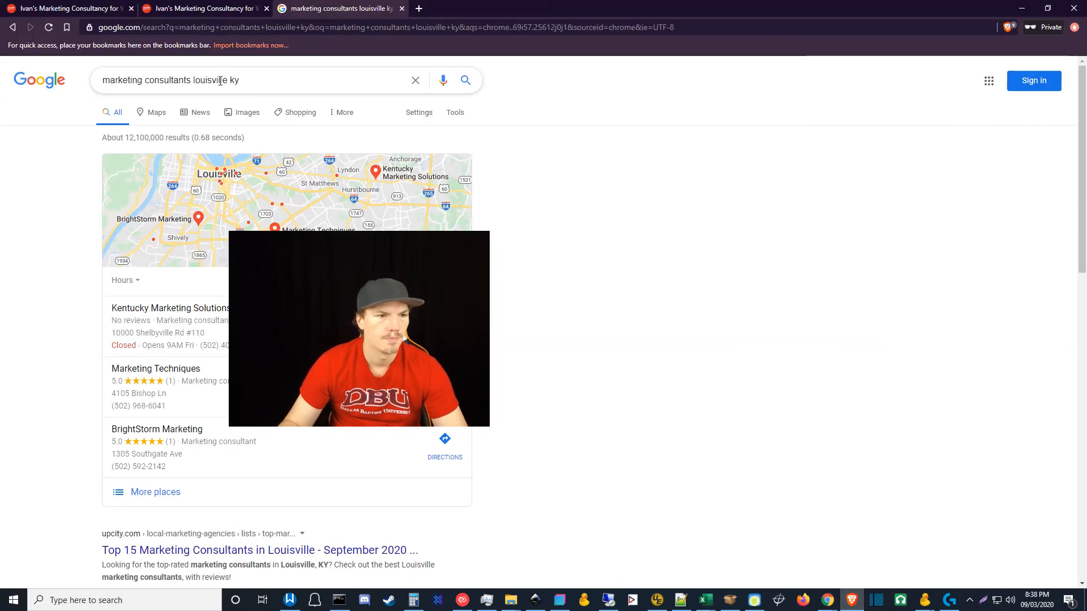
Change the Google search to "marketing consultants palos heights il" and run it.
left_click_drag(195, 79, 227, 79)
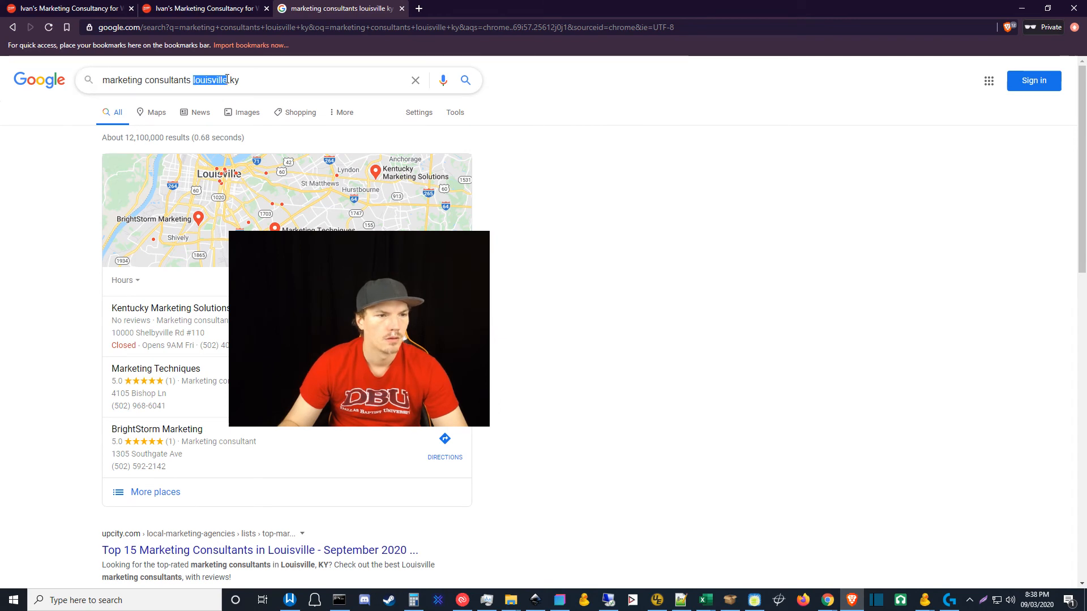
type("palos heights")
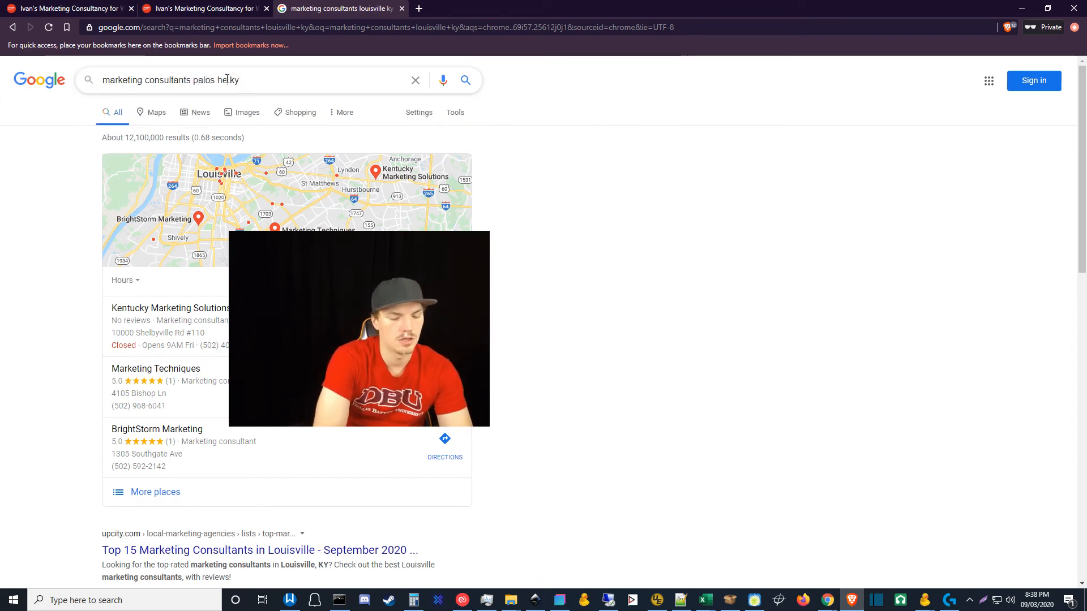
key("Delete")
key("Delete")
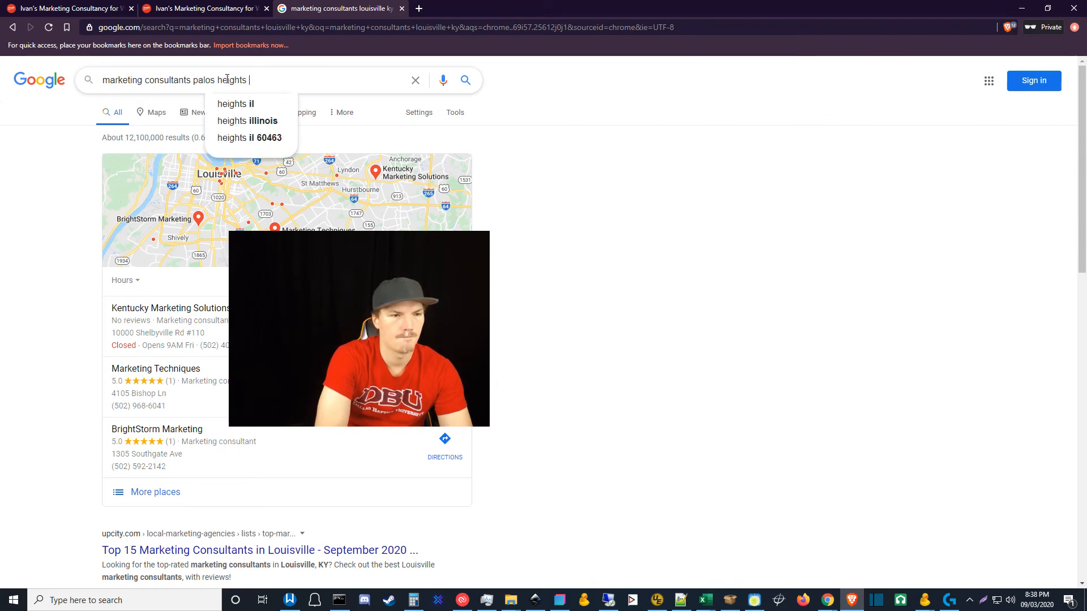
type("il")
key("Return")
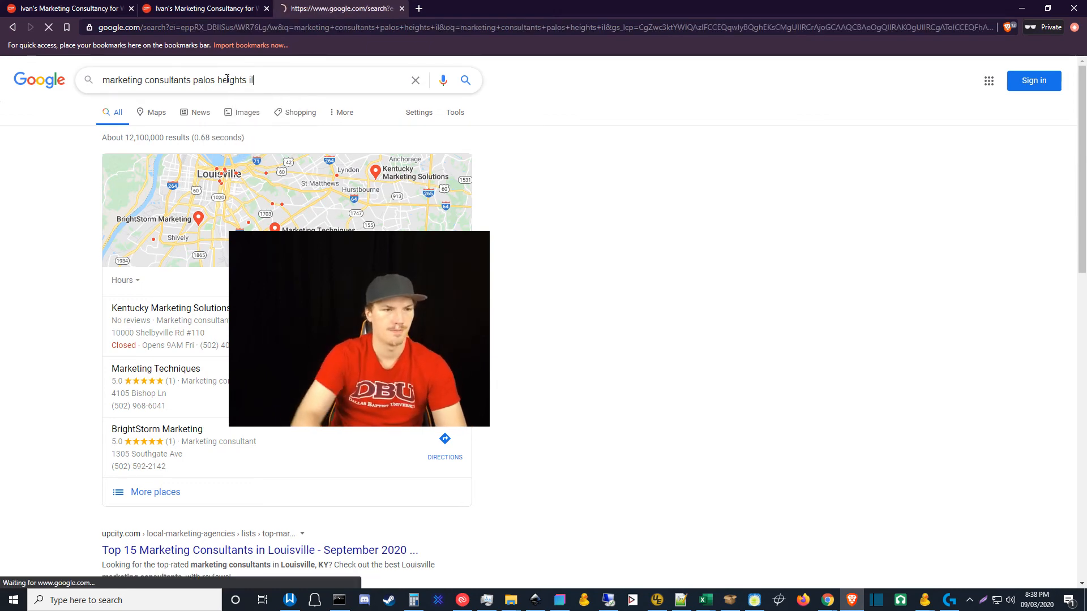
Examine the first page of Google results for the Palos Heights search for Yellow Pages listings and other ranking directories.
scroll(48, 391, "down", 3)
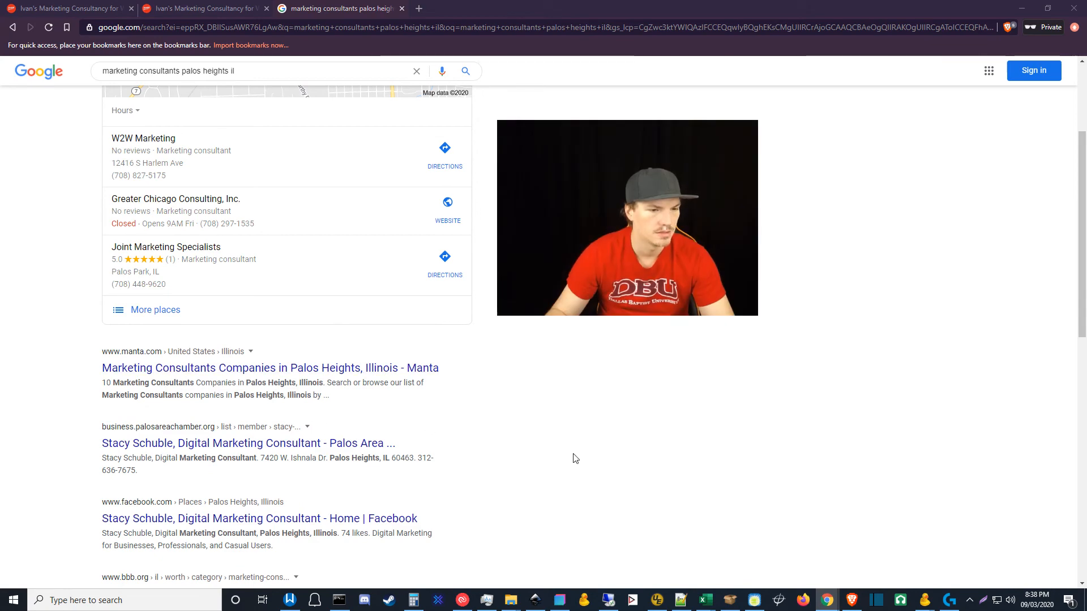
scroll(573, 458, "down", 2)
scroll(571, 458, "down", 3)
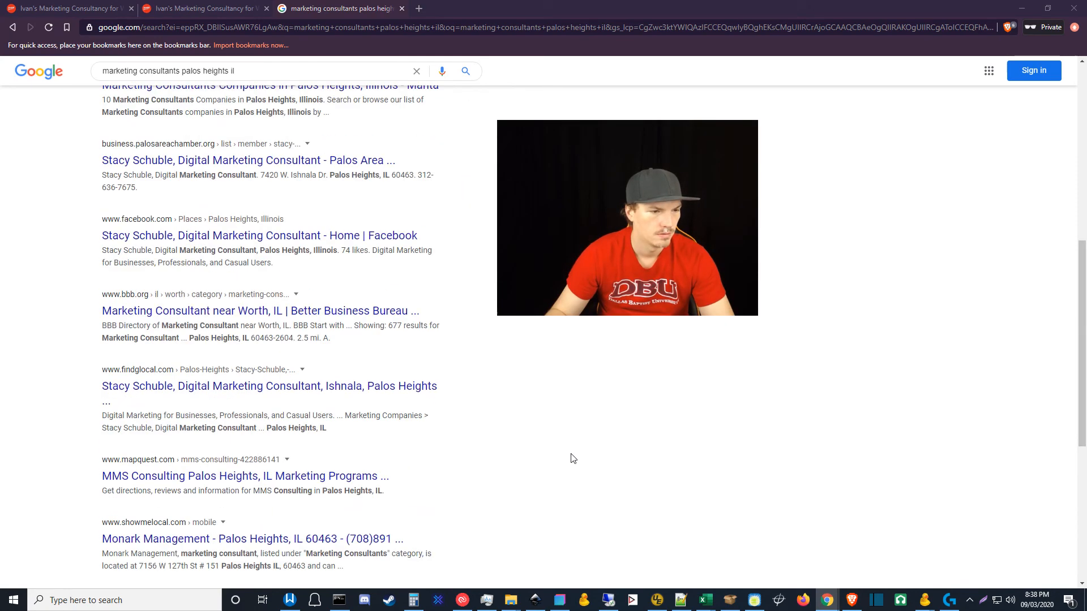
scroll(557, 456, "down", 2)
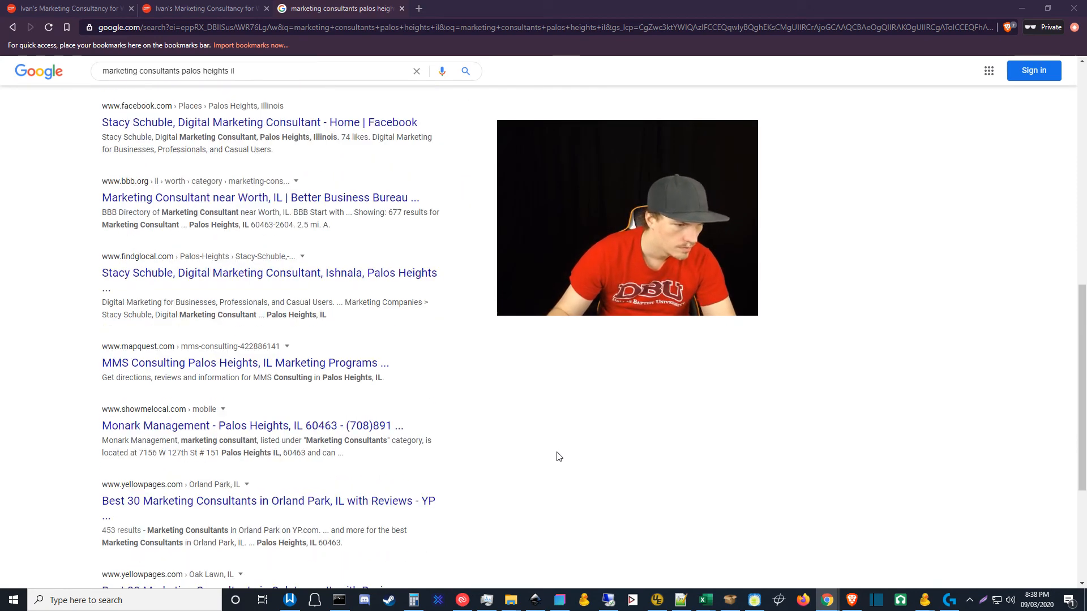
scroll(555, 453, "down", 1)
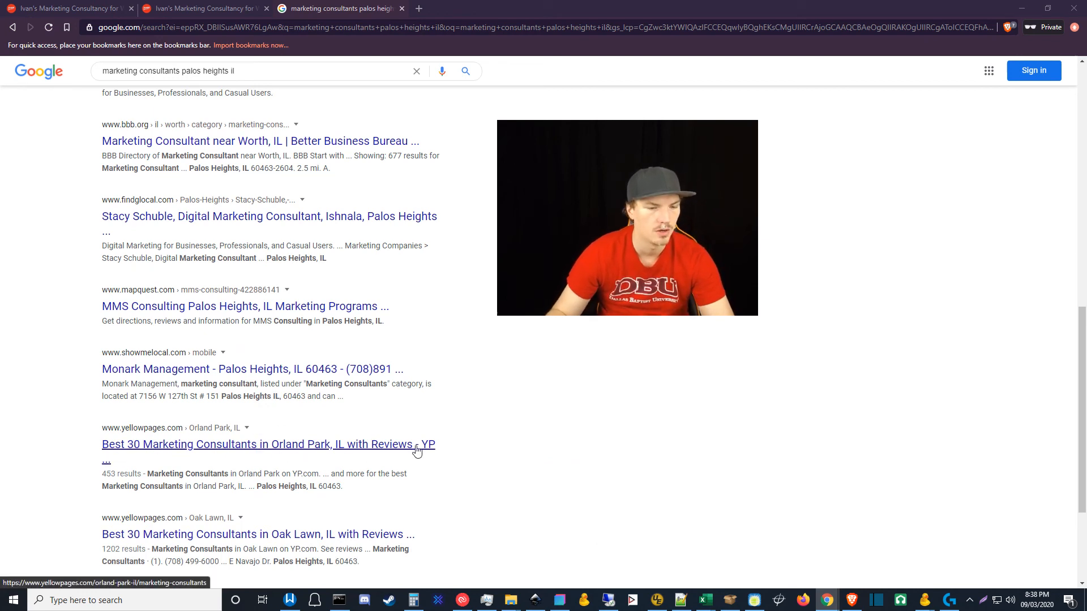
scroll(558, 476, "down", 1)
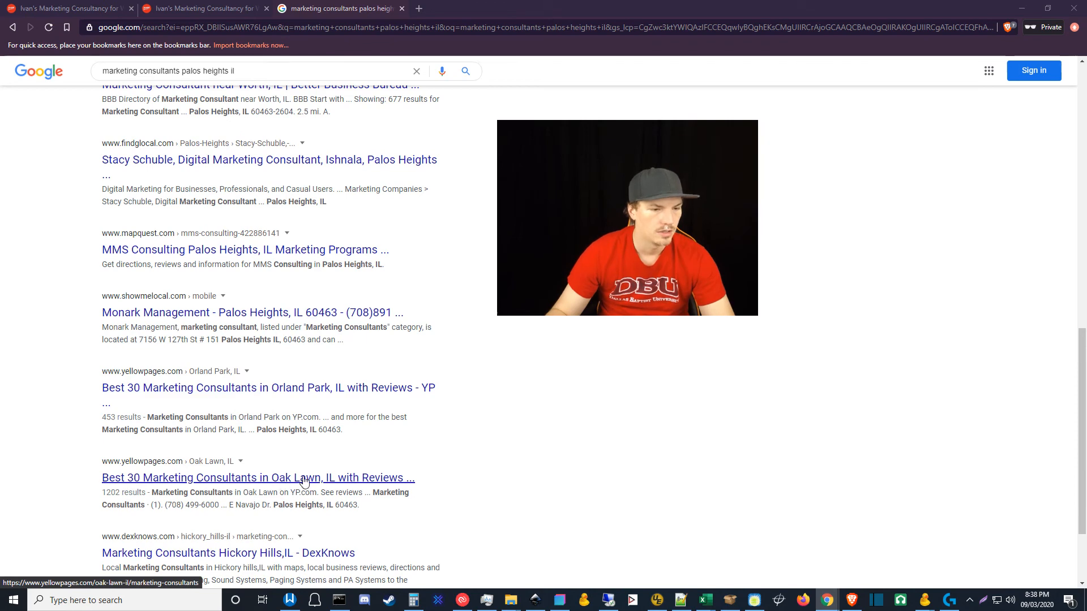
scroll(167, 369, "down", 2)
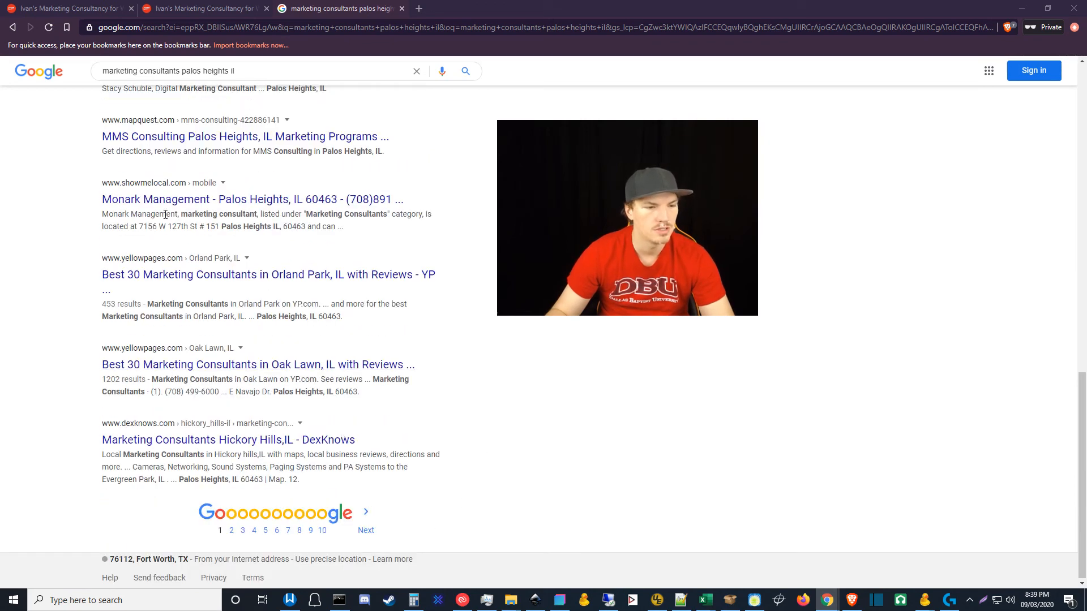
mouse_move(656, 237)
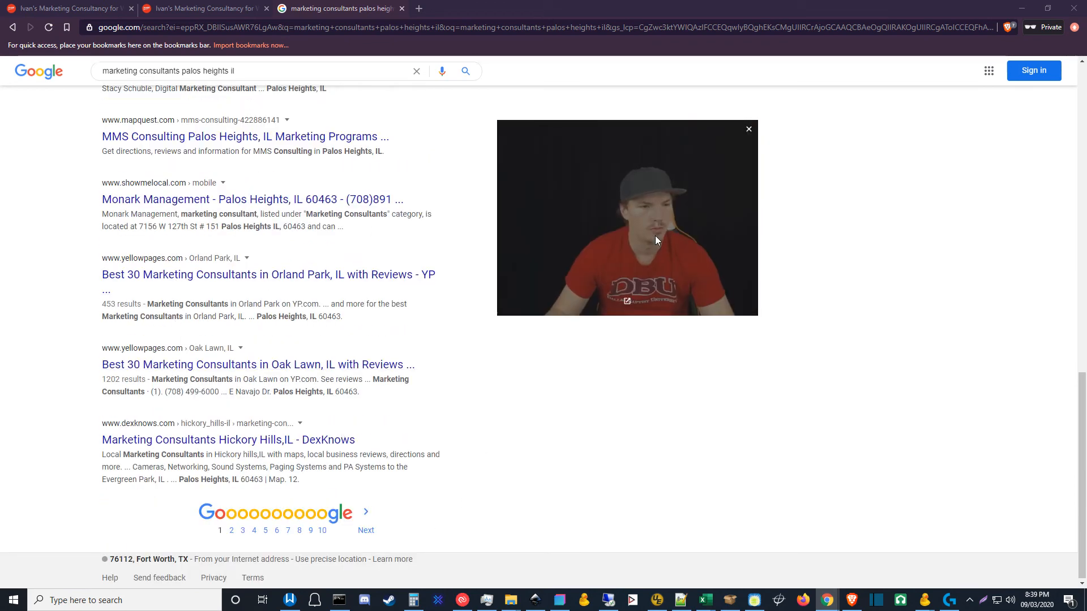
left_click_drag(656, 219, 162, 491)
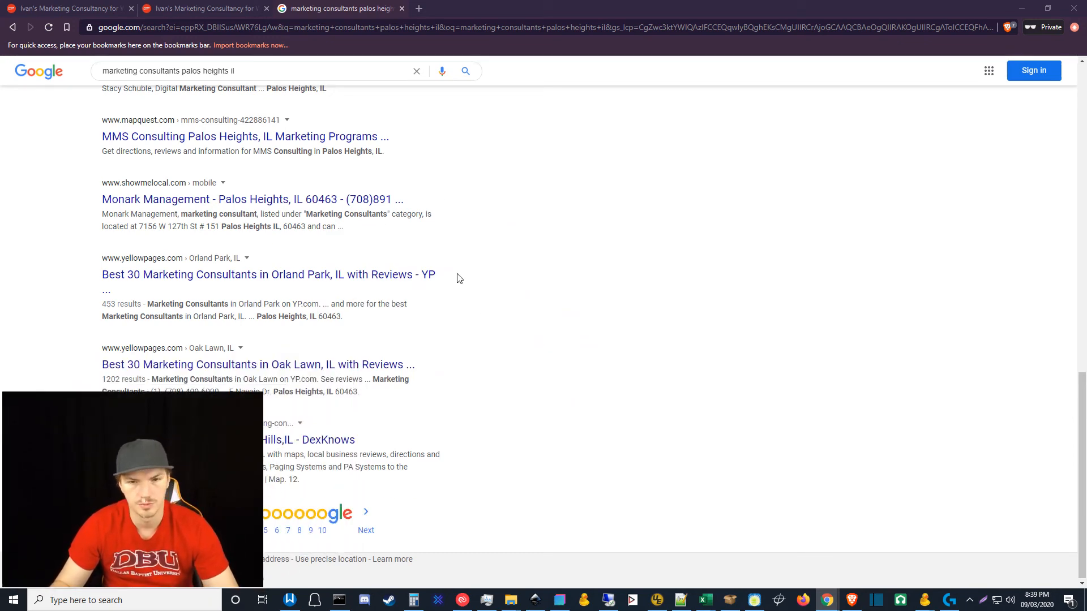
scroll(606, 318, "up", 20)
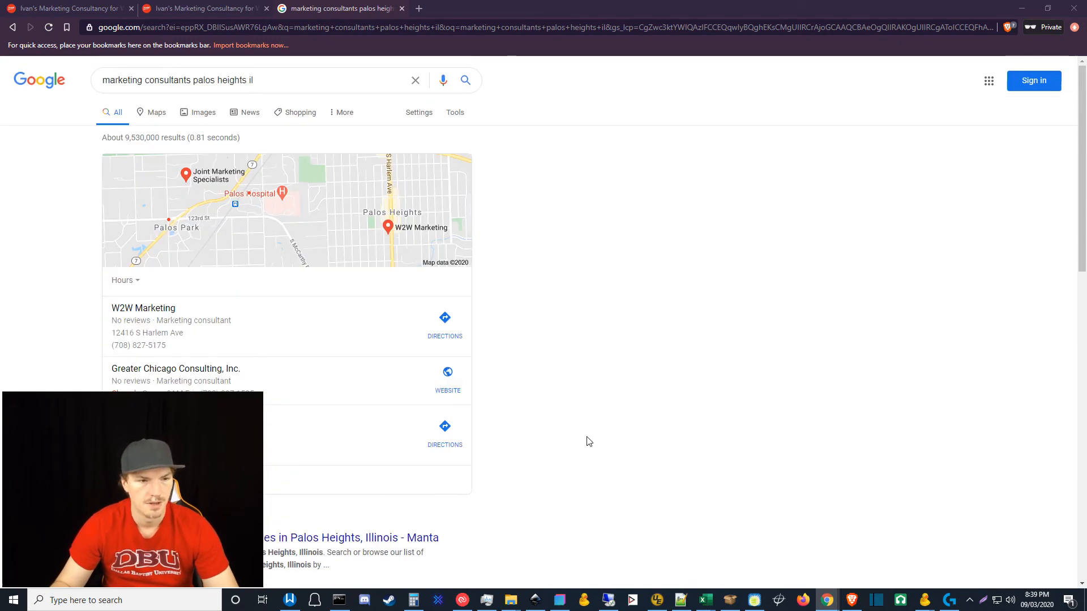
Check the Pittsburgh and Tulsa marketing consultants URLs in the Excel PivotTable and return to the Brave private window.
left_click(1022, 8)
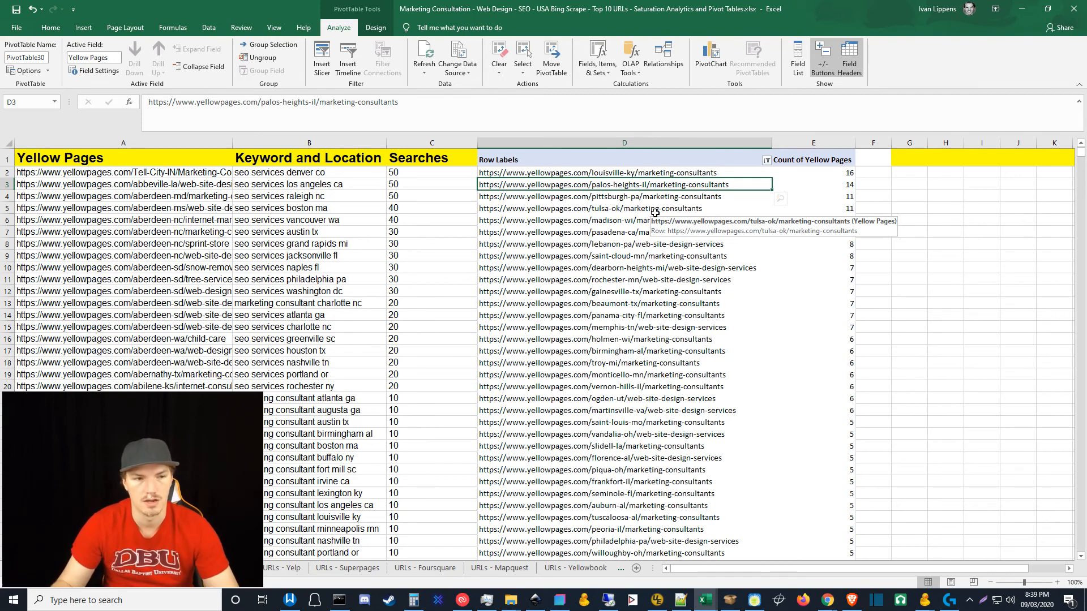
left_click(616, 195)
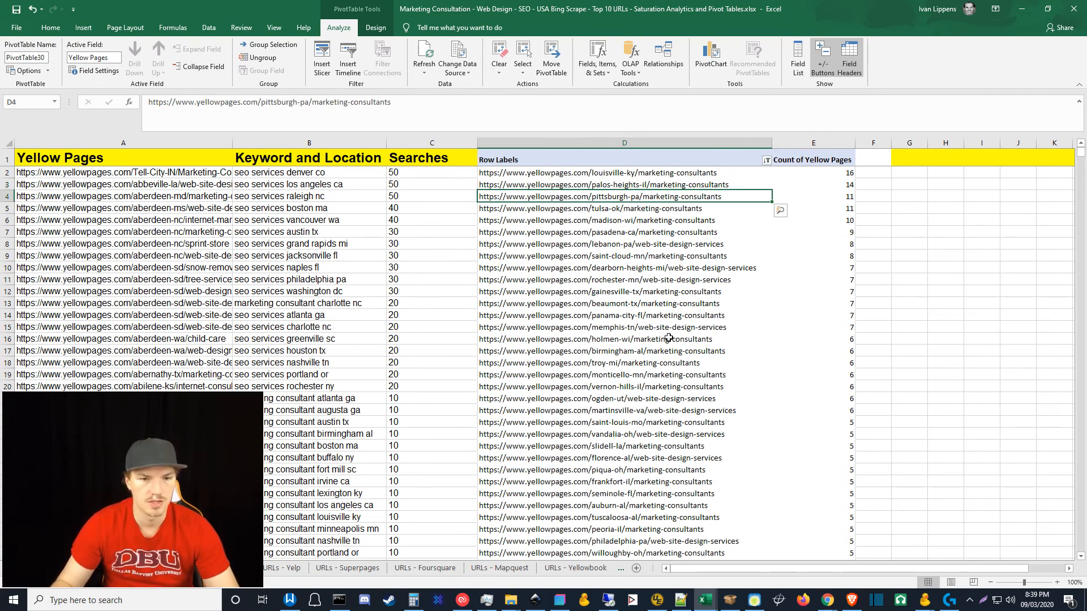
left_click(641, 211)
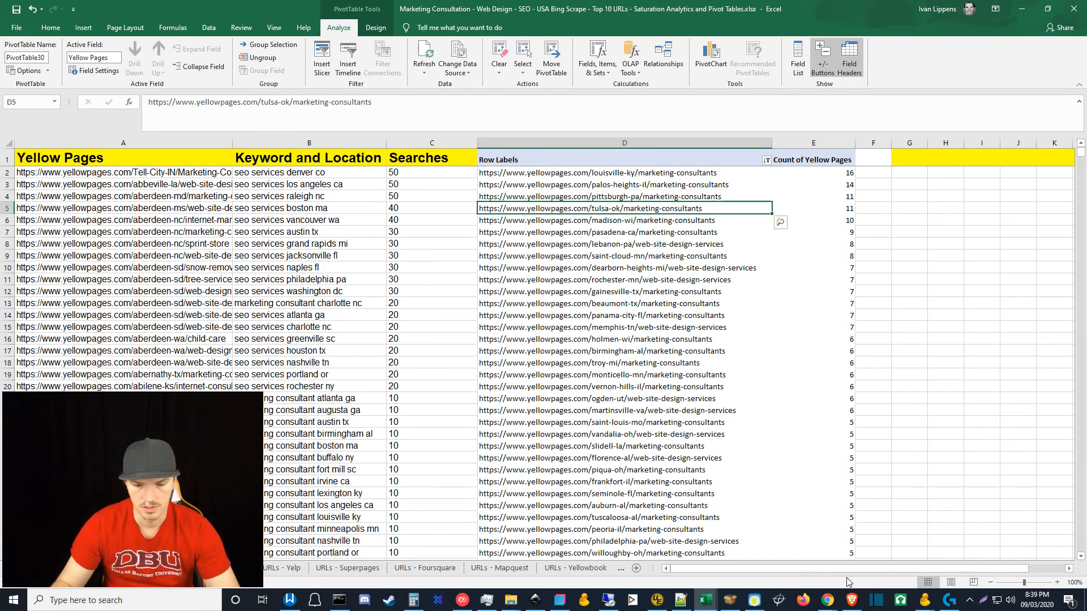
key("alt+Tab")
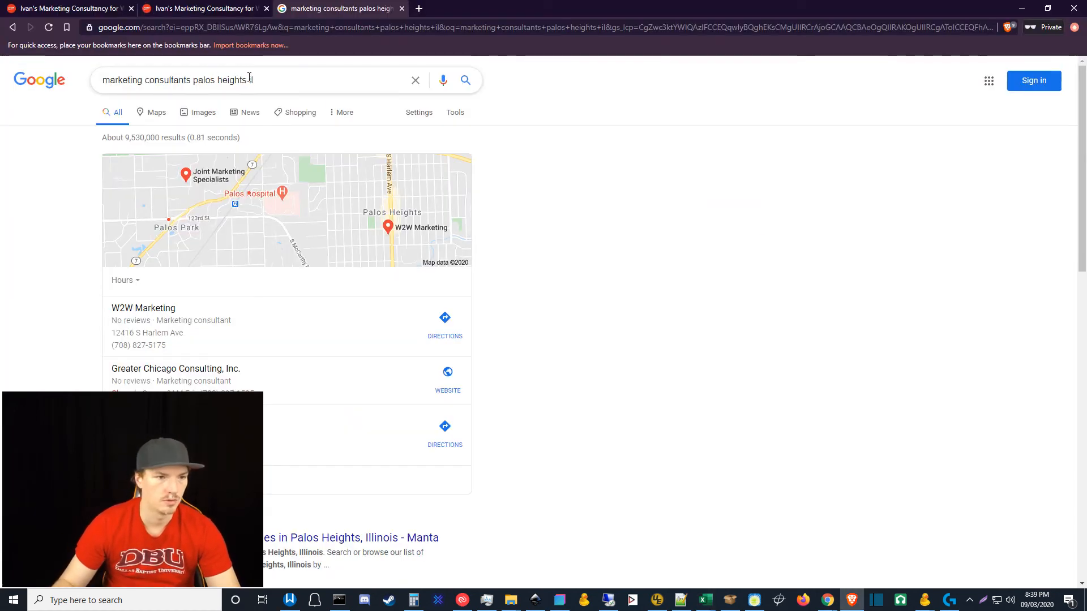
Change the Google search to "marketing consultants tulsa ok" and run it.
left_click_drag(247, 81, 182, 81)
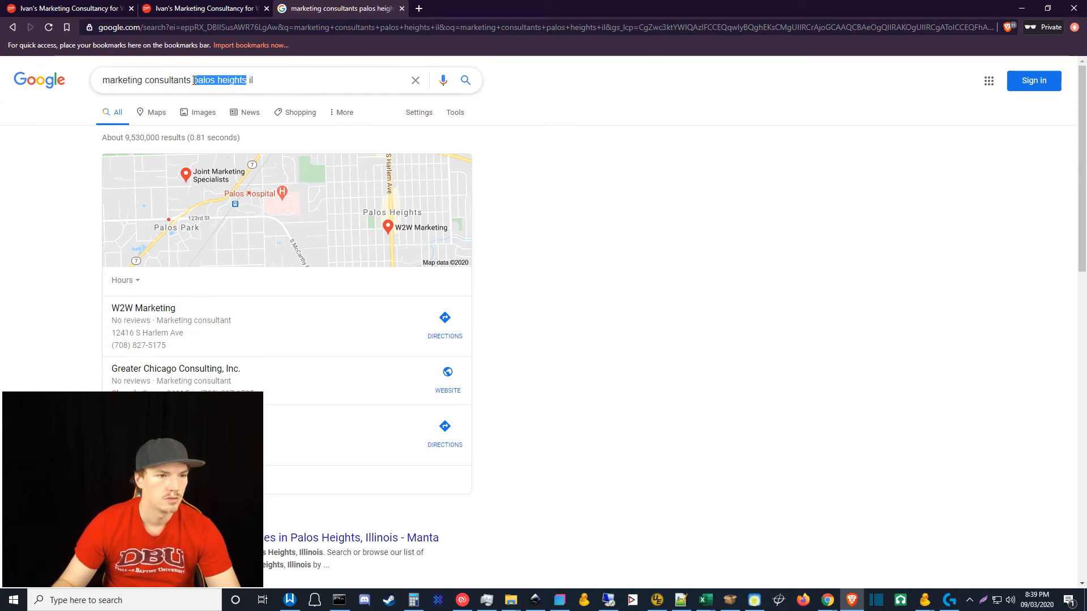
type("tulsa")
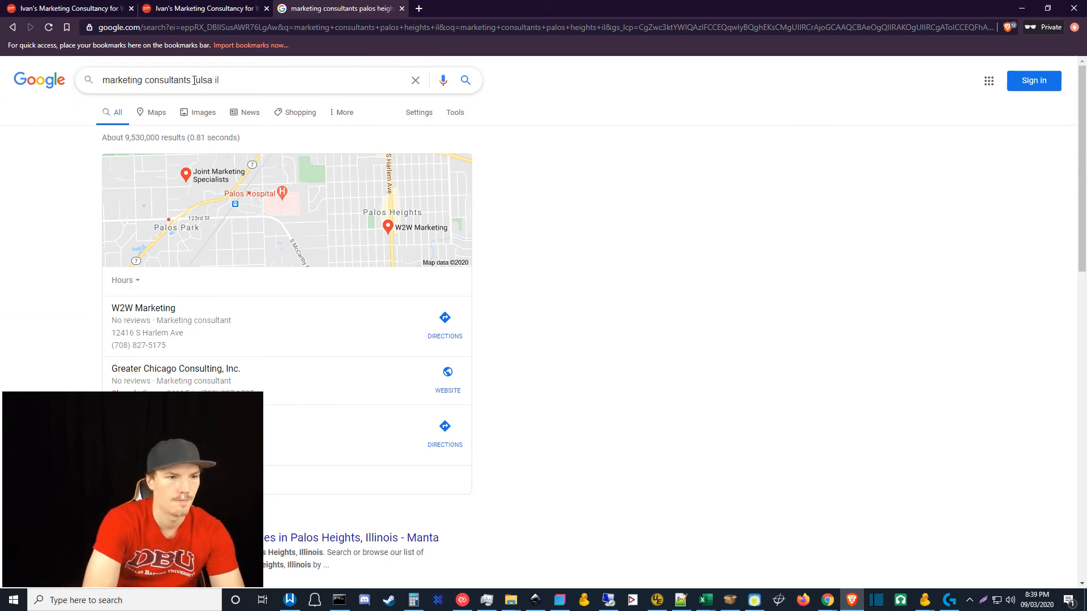
key("BackSpace")
key("BackSpace")
type("ok")
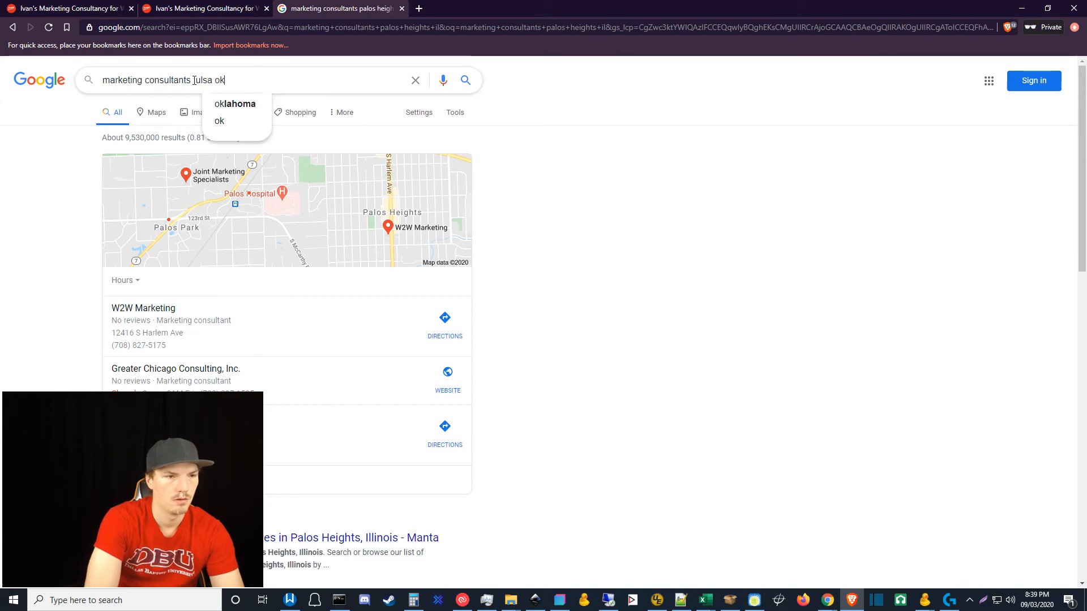
key("Return")
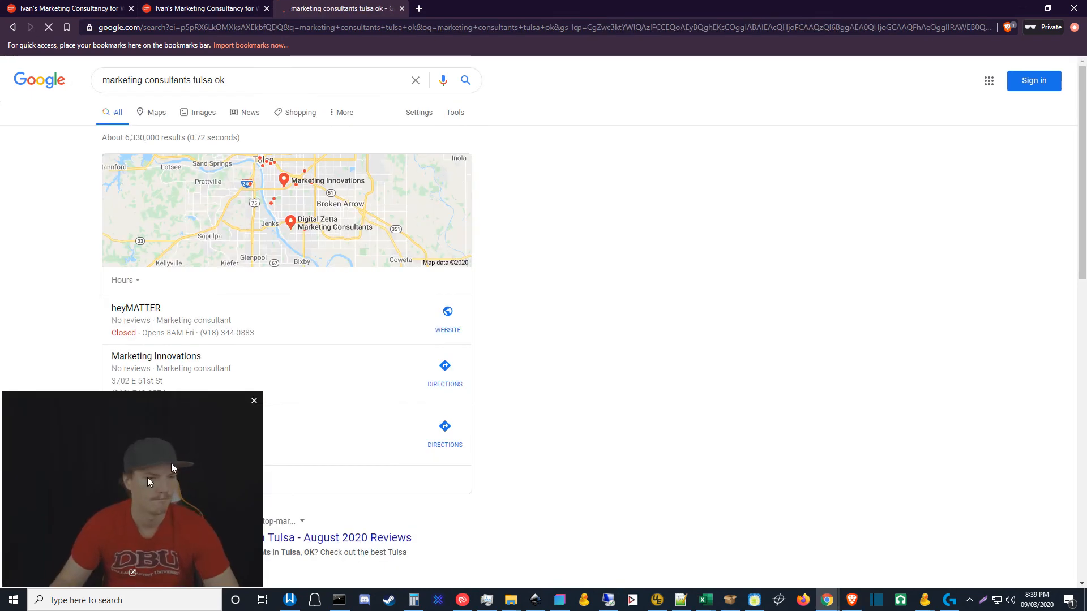
Examine the first page of Google results for the Tulsa marketing consultants search to see which sites and directories rank.
scroll(417, 384, "down", 5)
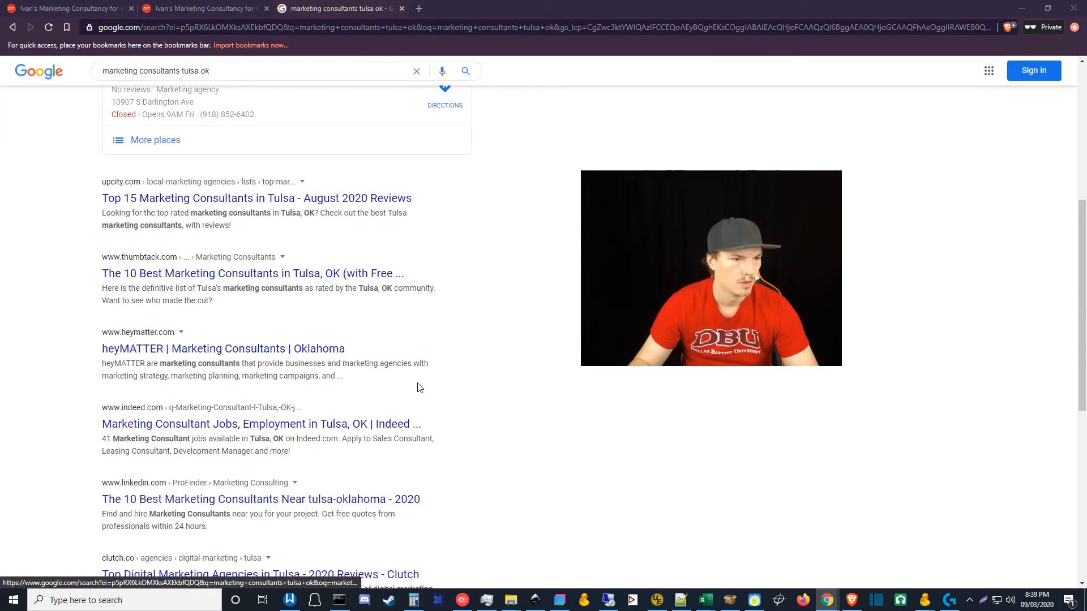
scroll(471, 430, "down", 1)
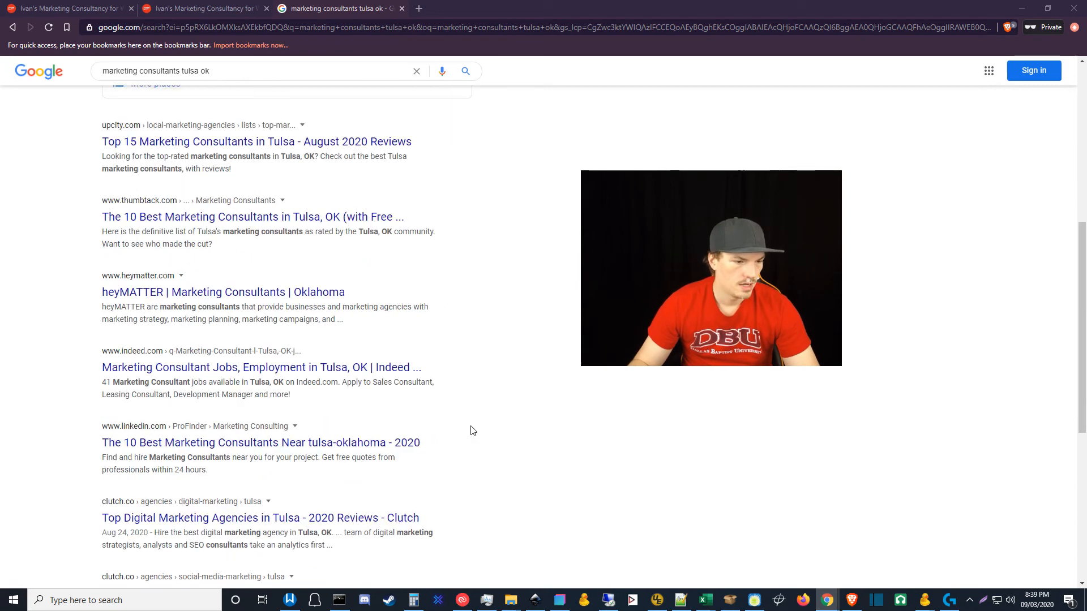
scroll(473, 430, "down", 4)
scroll(472, 431, "down", 3)
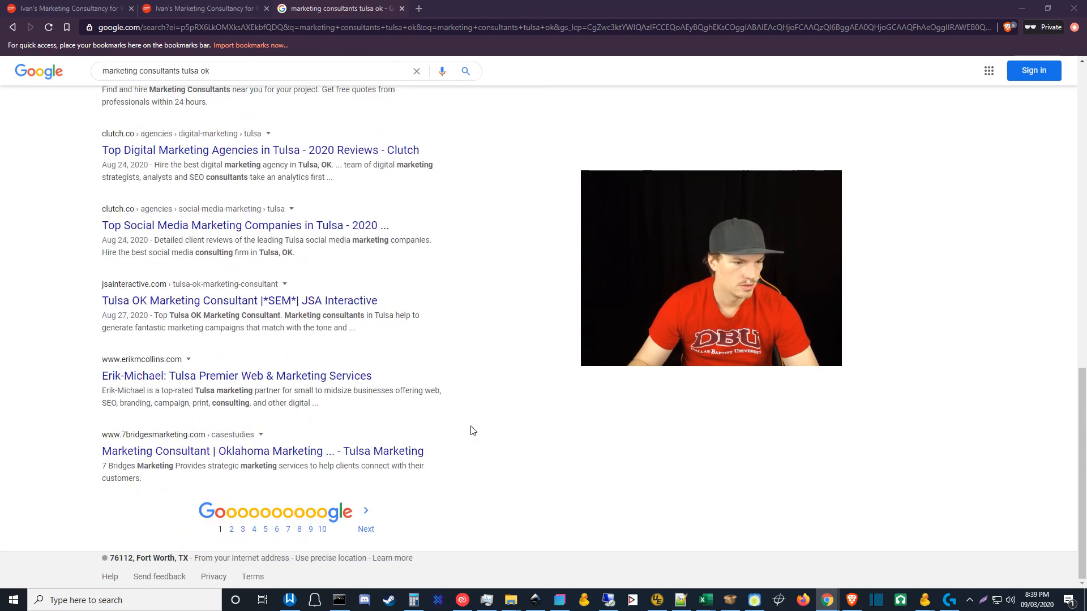
scroll(473, 430, "up", 7)
scroll(472, 431, "up", 6)
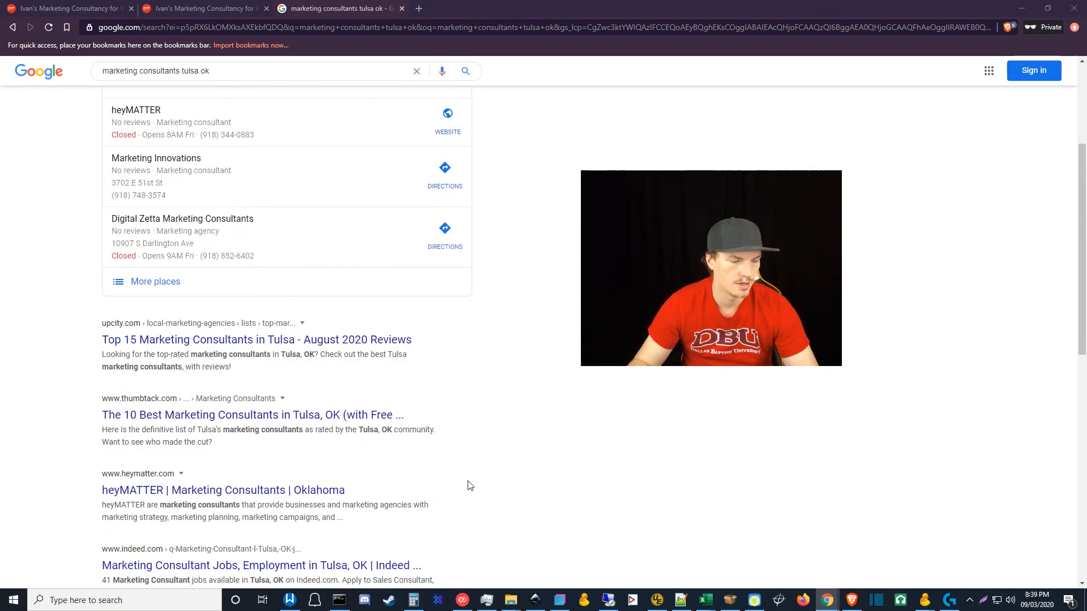
scroll(480, 469, "up", 1)
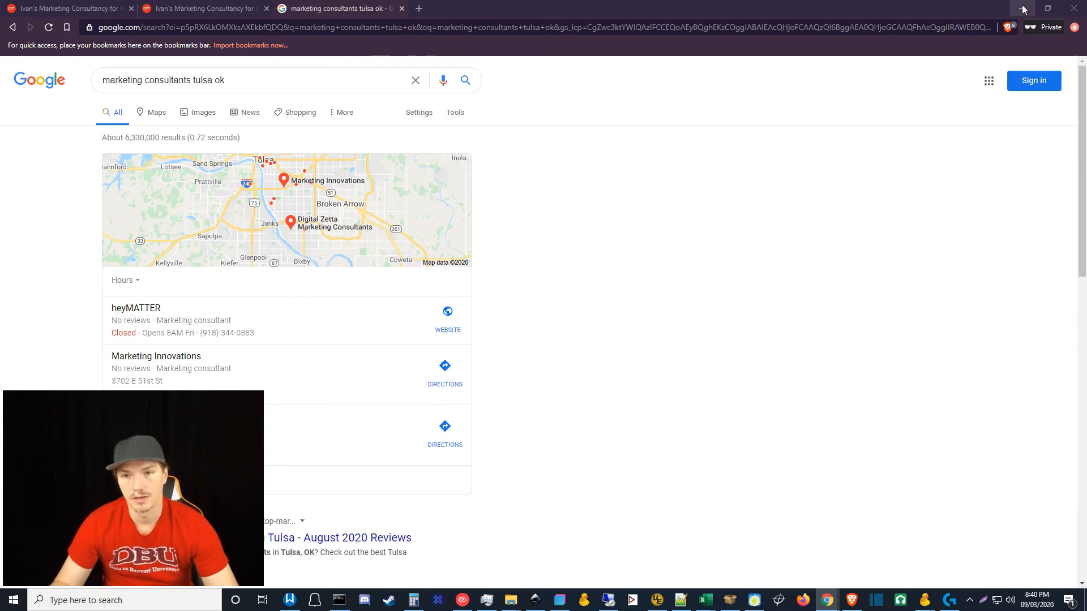
Switch to the Excel workbook and review the keywords and search volumes alongside the Yellow Pages URL counts in the Stats - Yellow Pages sheet.
left_click(705, 600)
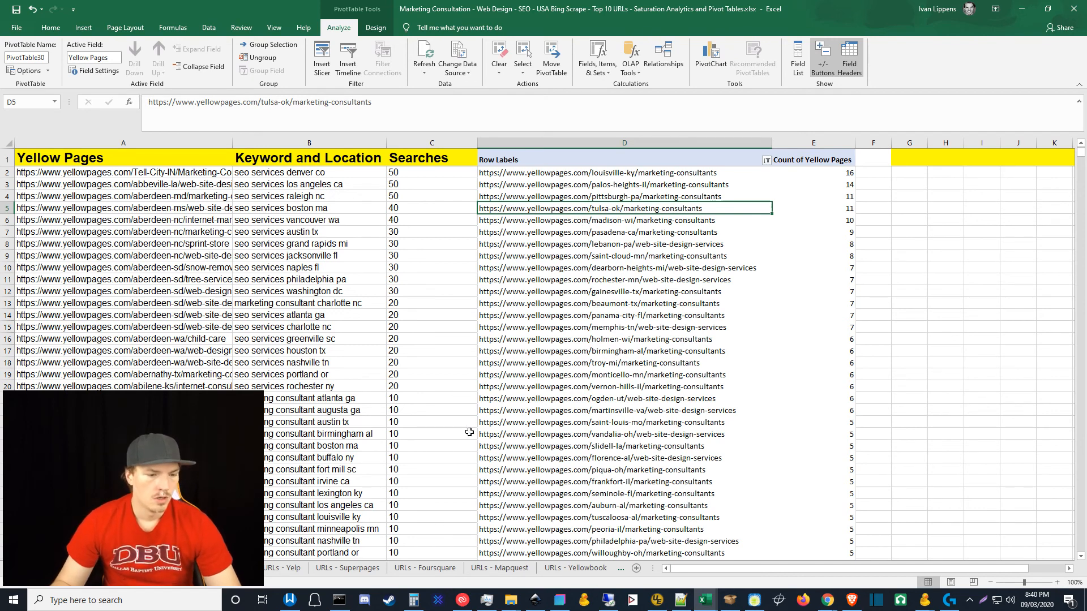
left_click_drag(226, 506, 225, 467)
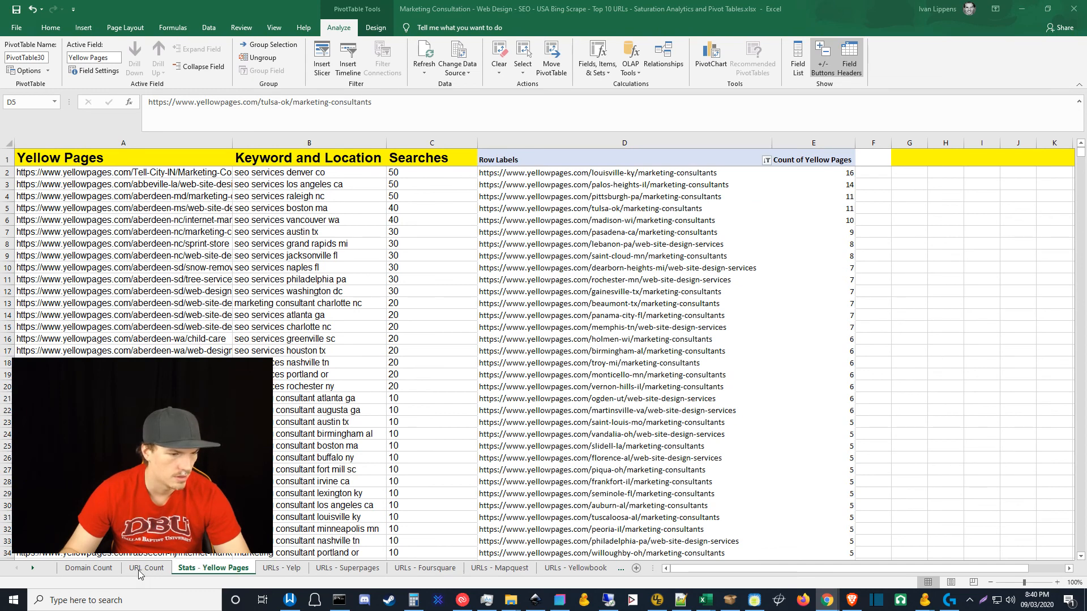
mouse_move(169, 498)
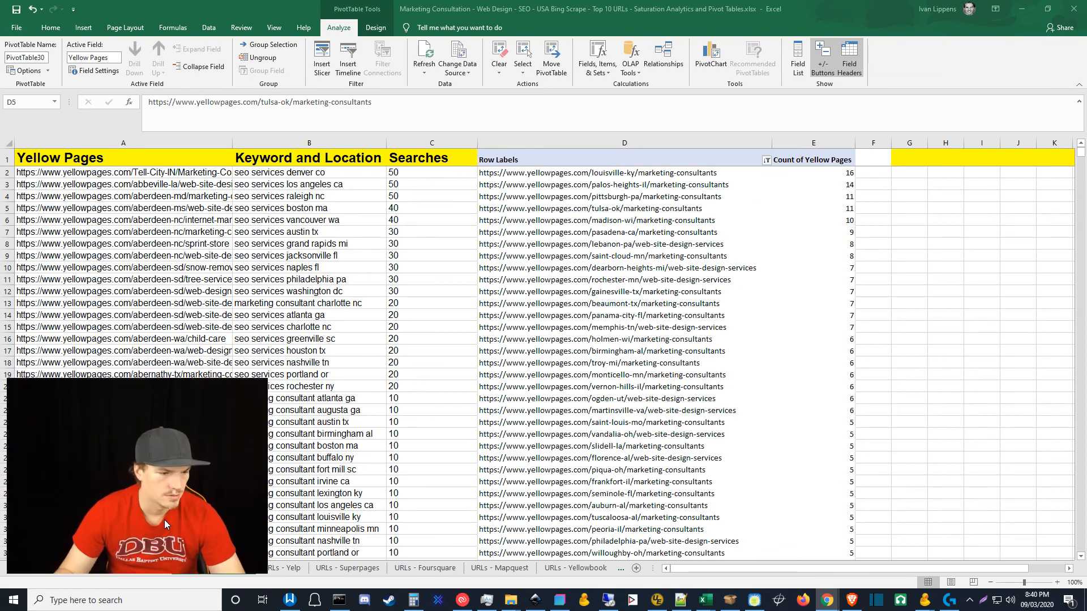
left_click_drag(169, 502, 172, 504)
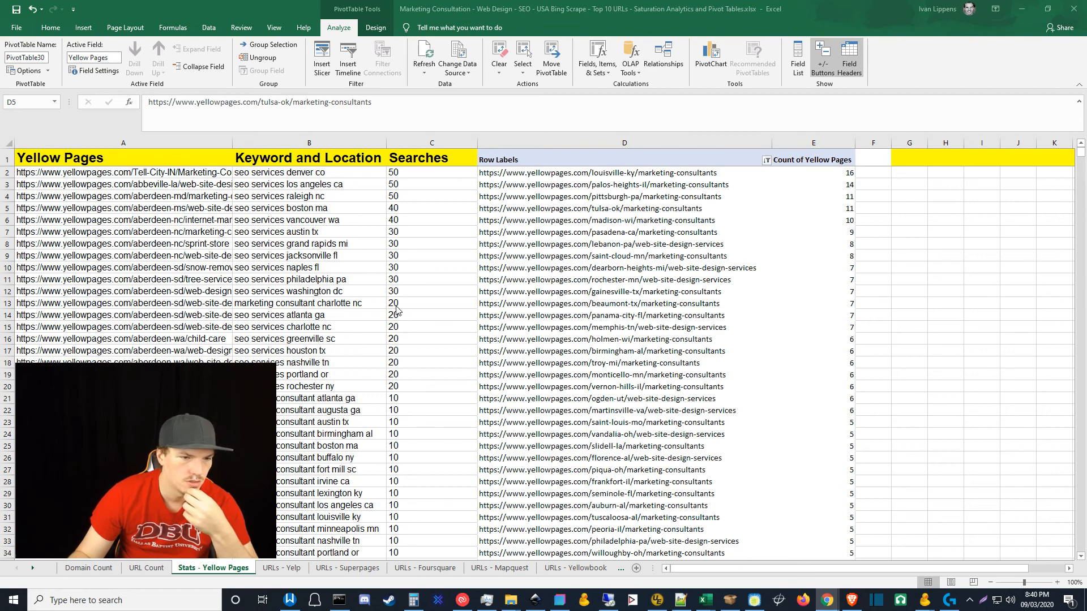
scroll(423, 370, "down", 7)
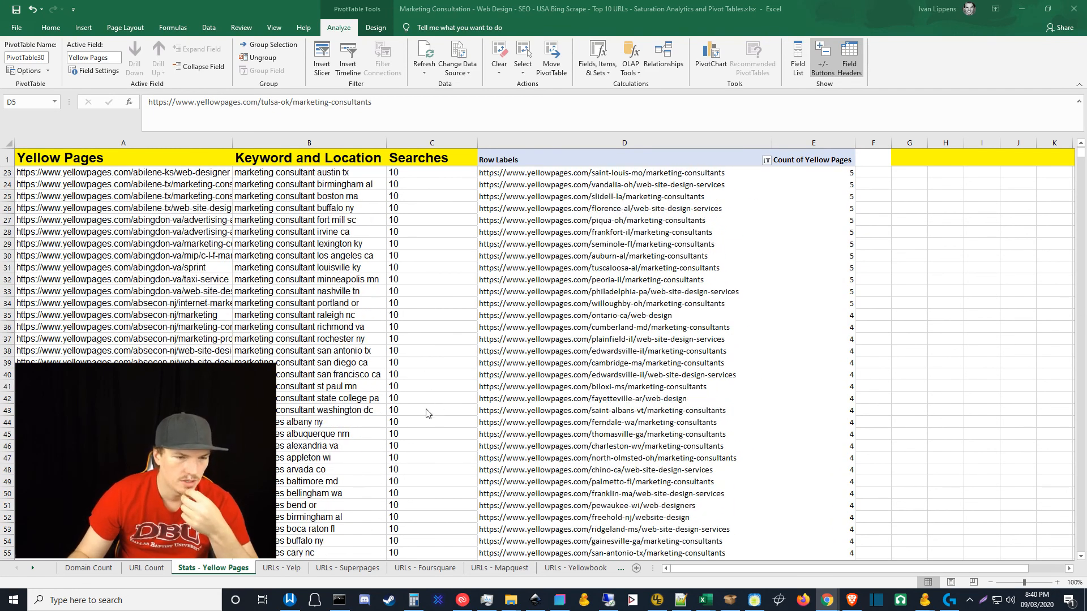
scroll(427, 414, "up", 5)
scroll(401, 350, "down", 9)
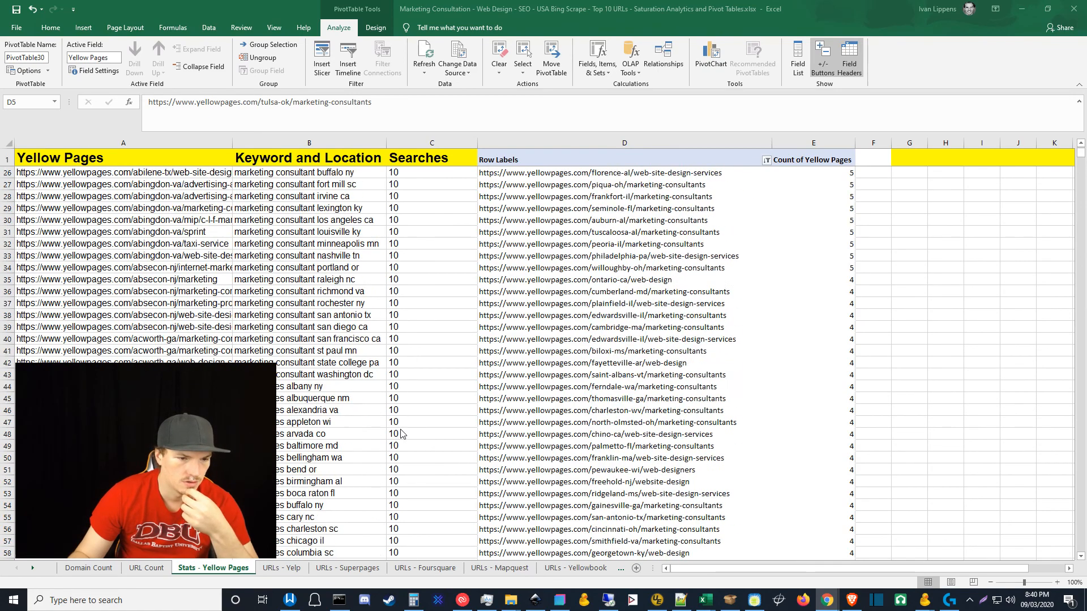
Examine the Yellow Pages URL counts in the PivotTable from the highest-ranked rows down to the lower-count ones, alongside the keyword list.
scroll(402, 434, "up", 11)
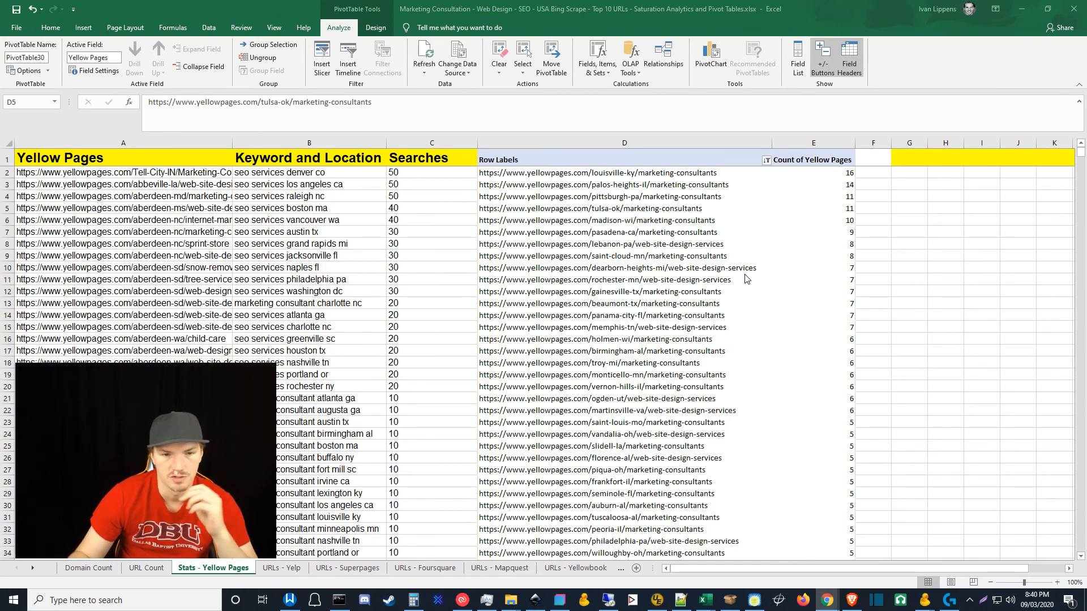
left_click(1083, 153)
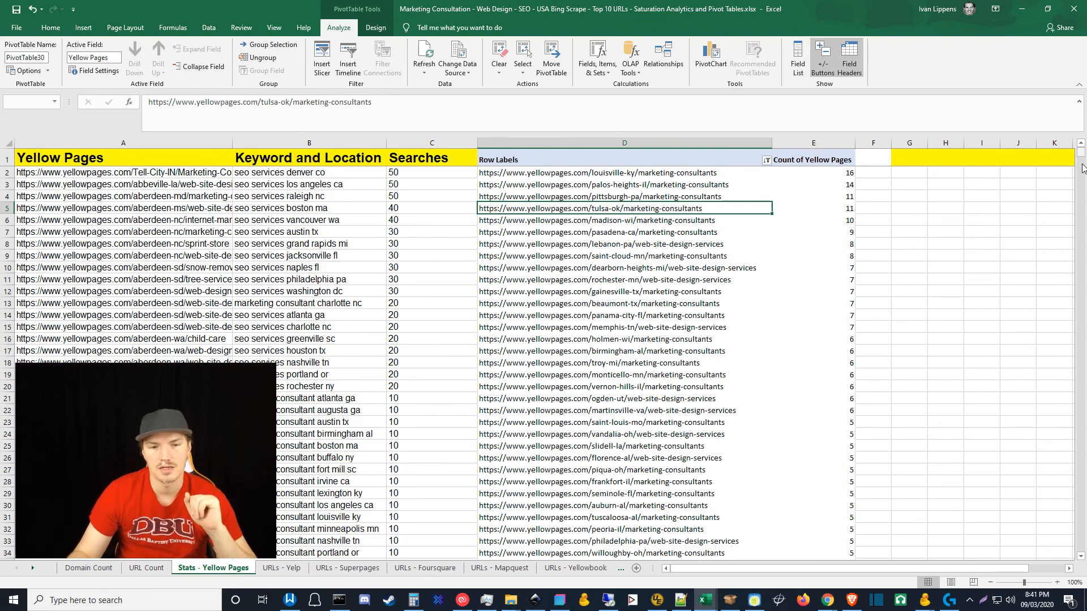
mouse_move(1082, 154)
left_mouse_down()
mouse_move(1082, 177)
mouse_move(1082, 150)
left_mouse_up()
scroll(739, 464, "down", 7)
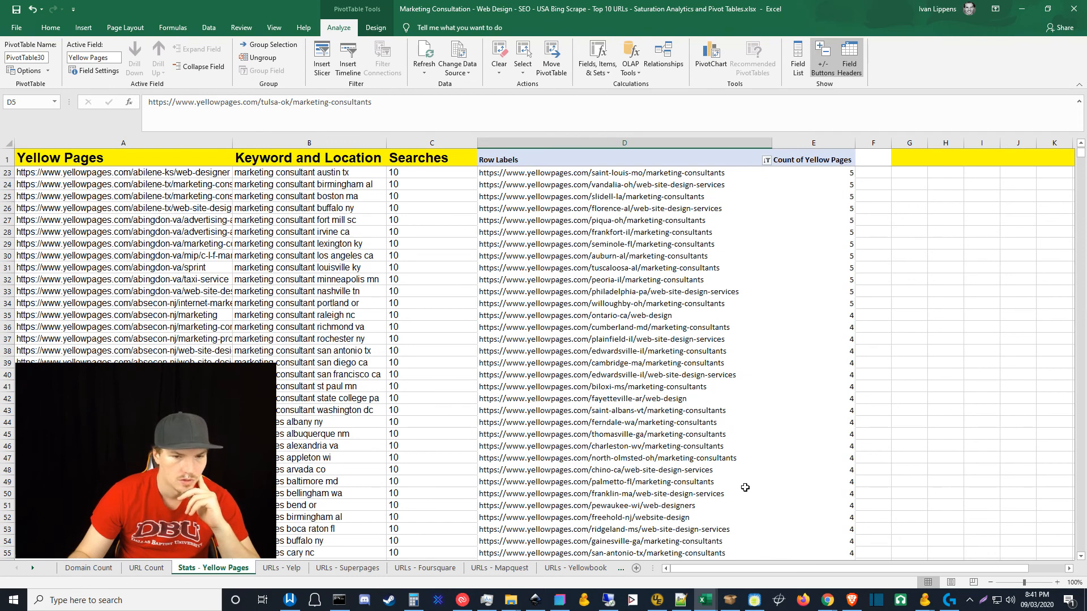
scroll(744, 482, "down", 9)
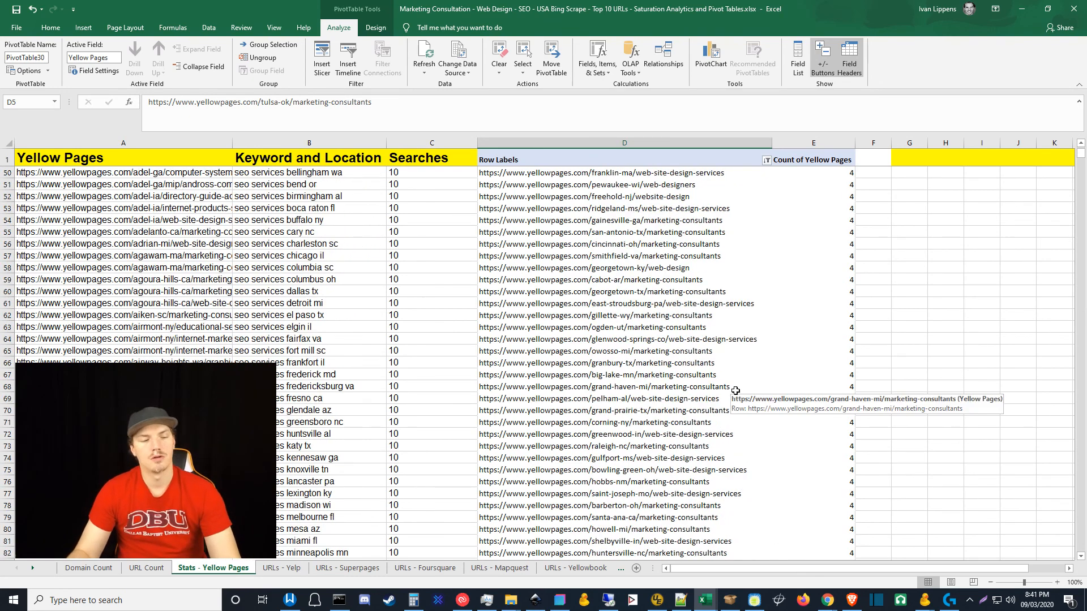
left_click_drag(191, 503, 153, 504)
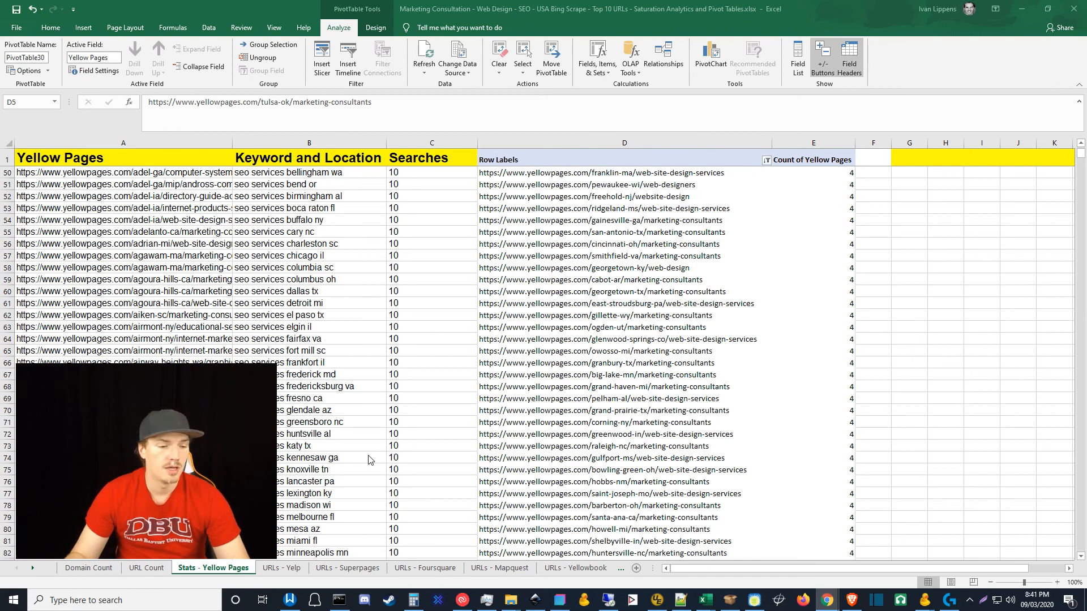
left_click(82, 29)
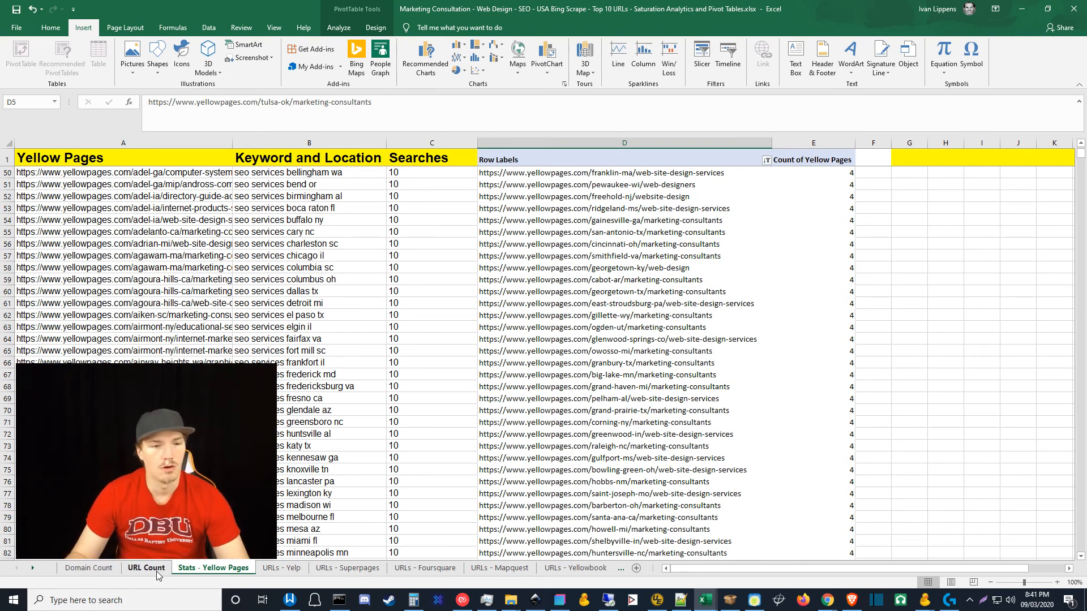
scroll(453, 452, "up", 16)
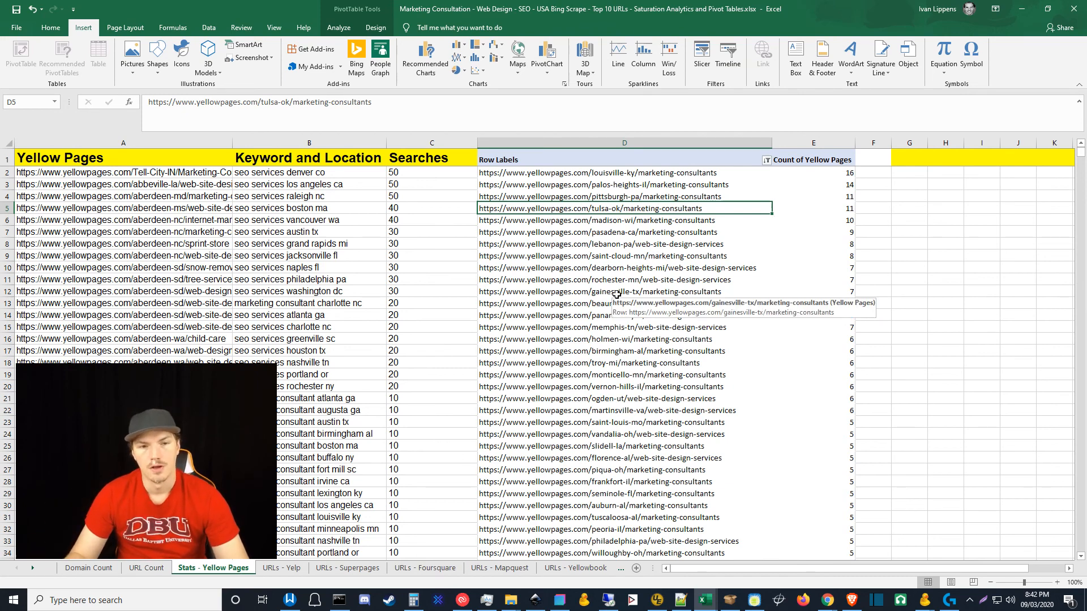
Check the Louisville, Palos Heights and Pittsburgh marketing consultants URLs in the PivotTable against the Searches column.
left_click(605, 176)
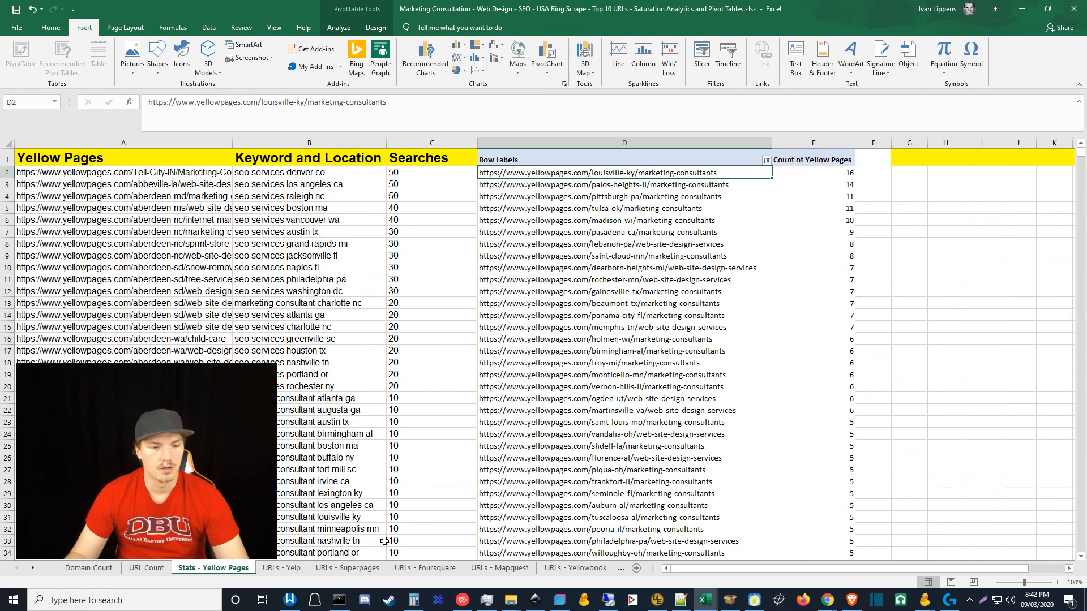
left_click(402, 143)
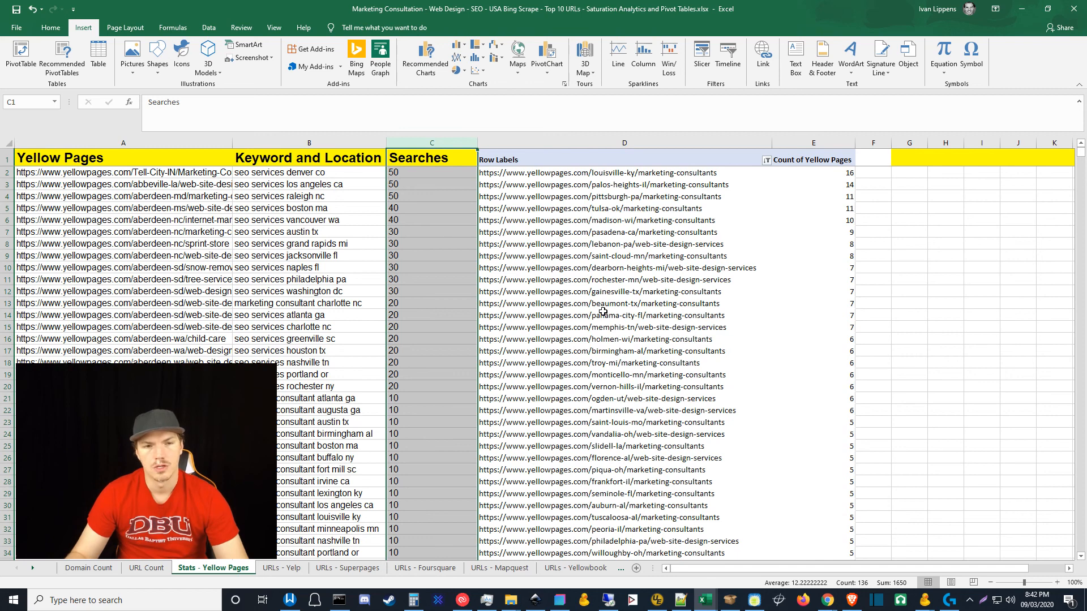
left_click(601, 187)
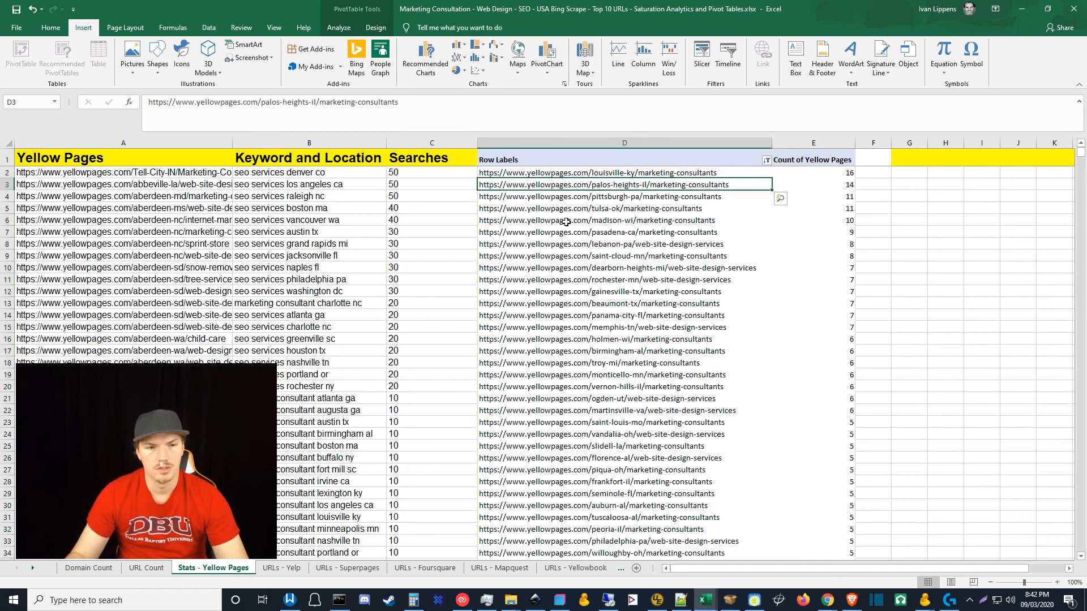
left_click(601, 198)
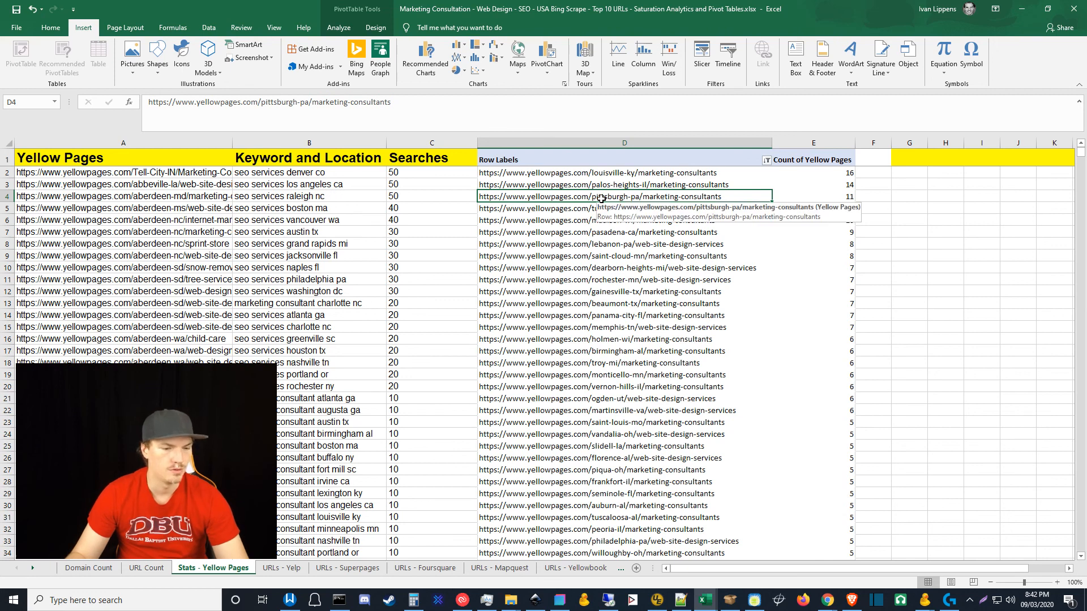